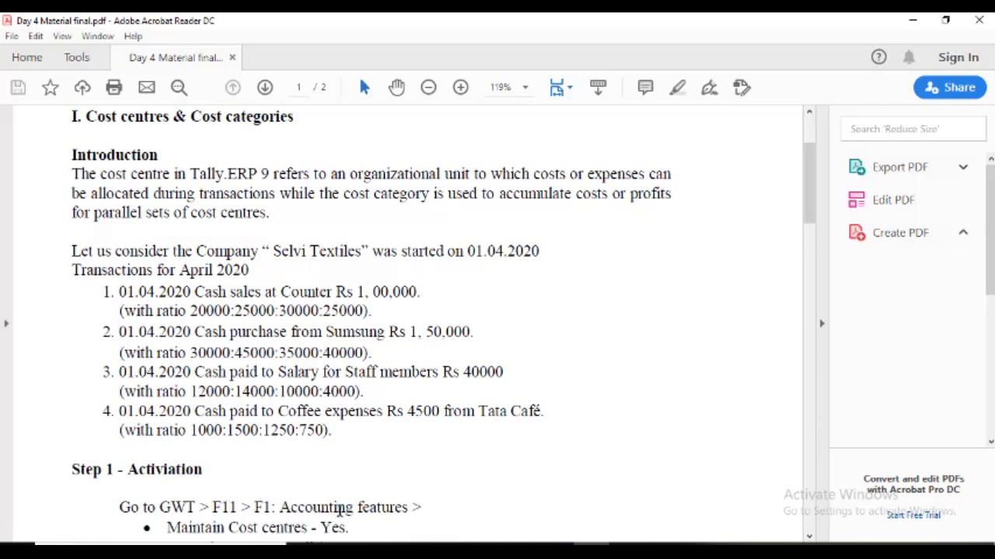
# Step: Read the PDF's cost centre introduction, the Selvi Textiles transactions for April 2020 and the Step 1 activation instructions
pyautogui.scroll(1, 340, 509)
pyautogui.press('Down')
pyautogui.press('Down')
pyautogui.press('Down')
pyautogui.press('Down')
pyautogui.press('Down')
pyautogui.press('Down')
pyautogui.press('Down')
pyautogui.press('Down')
pyautogui.press('Down')
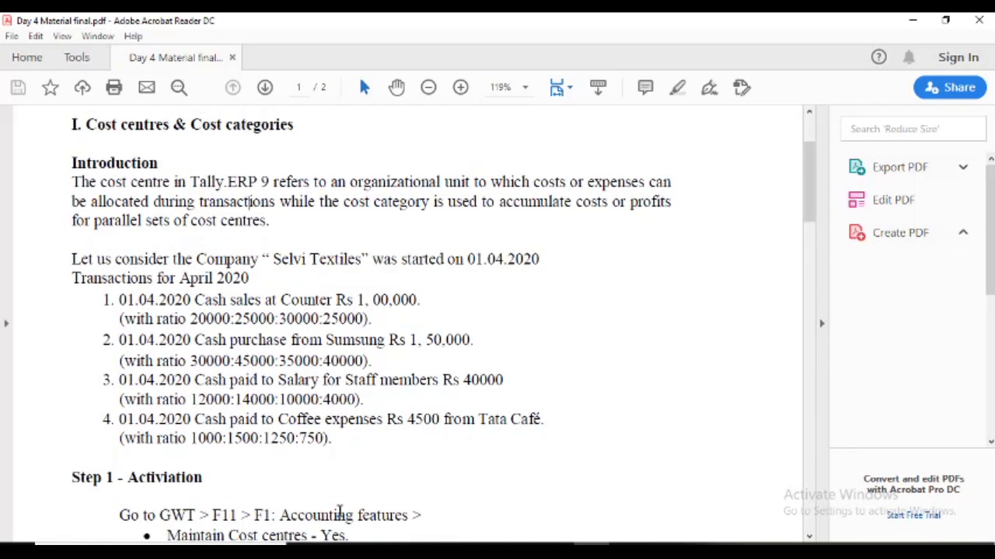
pyautogui.press('Down')
pyautogui.press('Down')
pyautogui.press('Down')
pyautogui.press('Down')
pyautogui.press('Down')
pyautogui.press('Down')
pyautogui.press('Down')
pyautogui.press('Down')
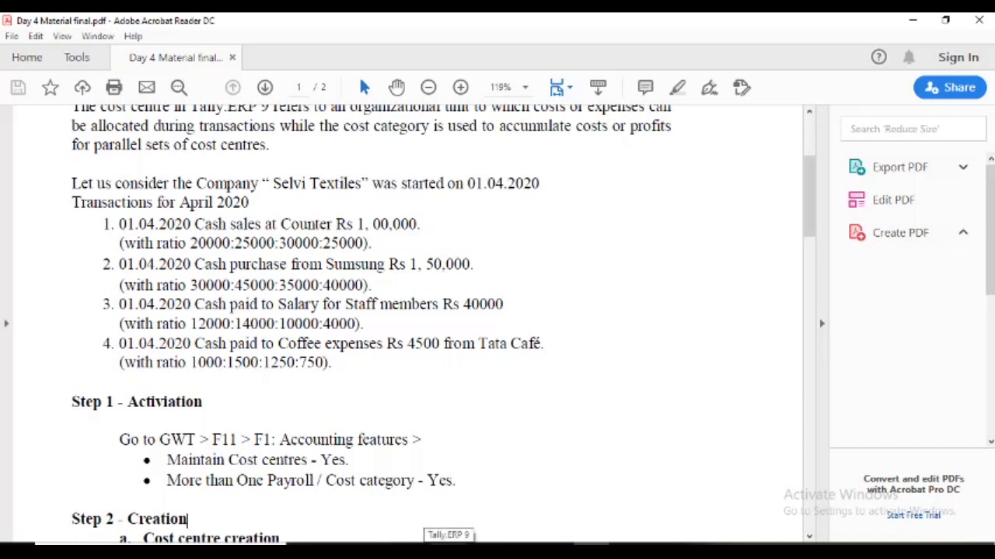
# Step: Switch to Tally.ERP 9, shut the Blazer House company and open the form for creating a new company
pyautogui.click(448, 548)
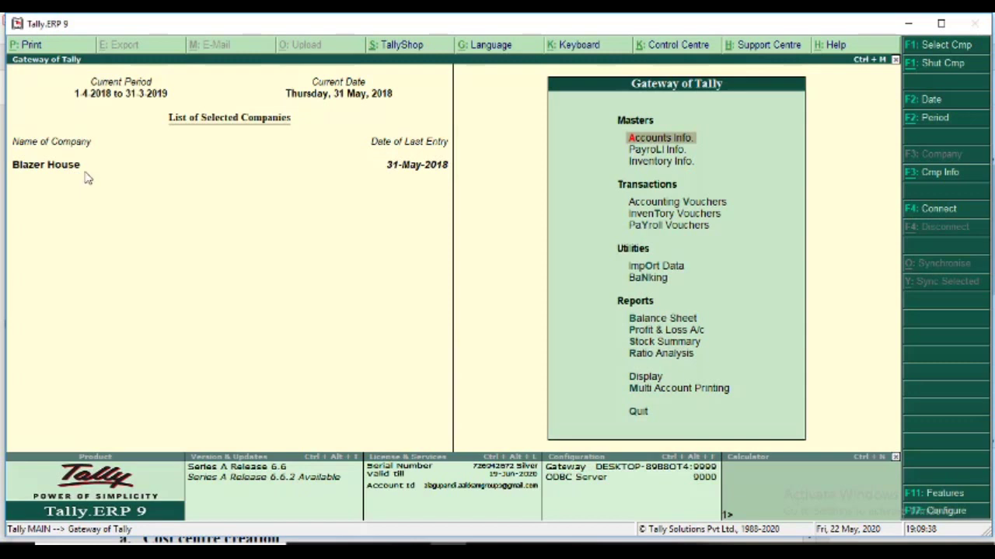
pyautogui.click(940, 64)
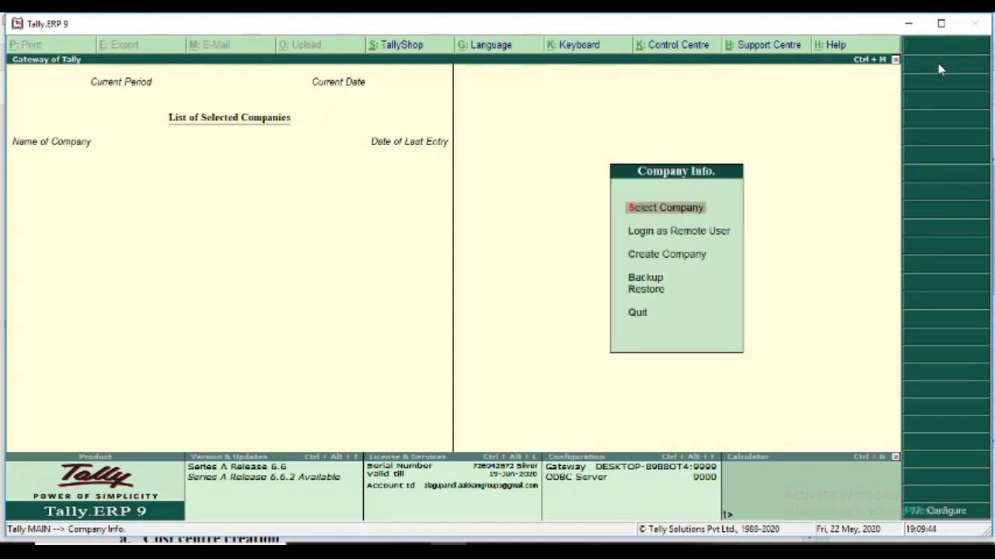
pyautogui.click(667, 256)
pyautogui.click(667, 256)
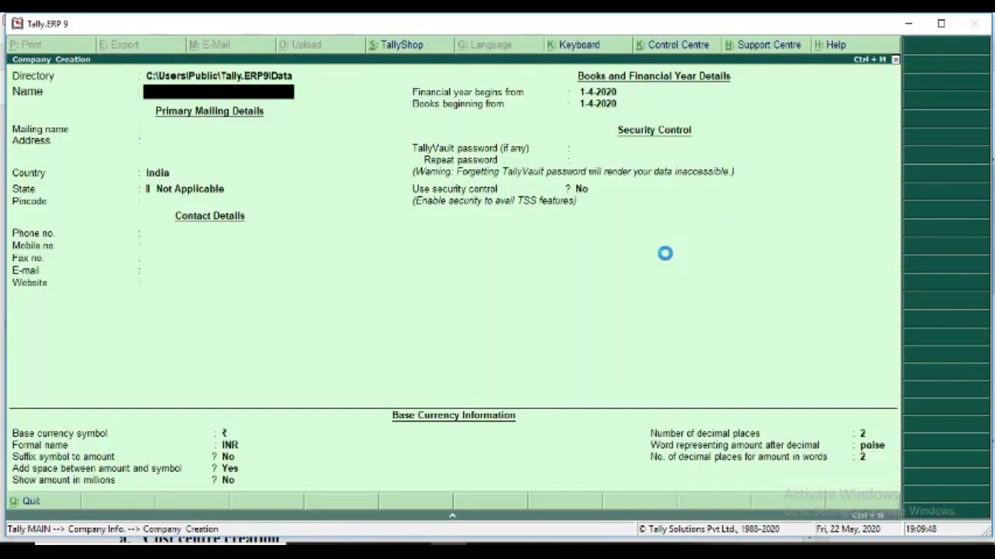
# Step: Check the company details in the PDF and name the new company Selvi Textiles, keeping India as the country
pyautogui.hotkey('alt', 'Tab')
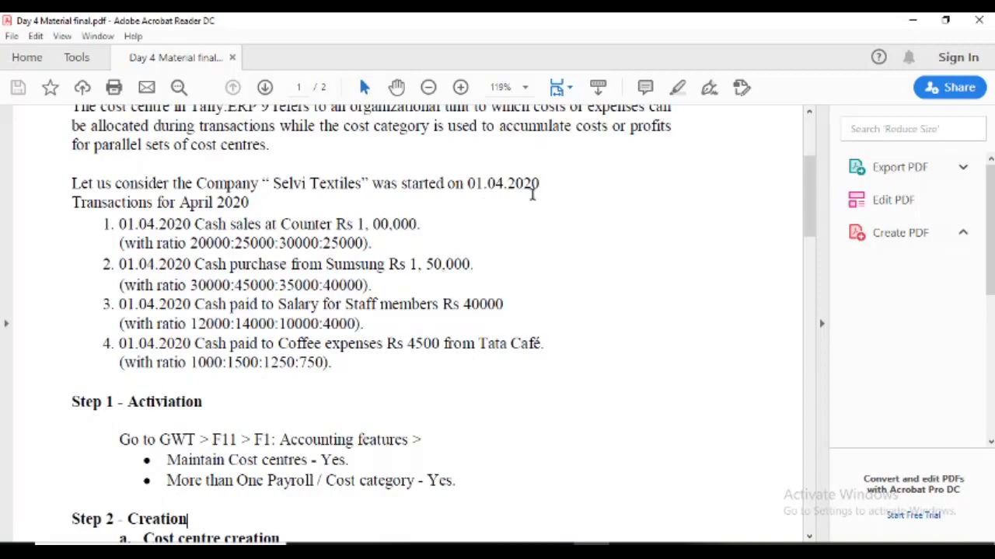
pyautogui.hotkey('alt', 'Tab')
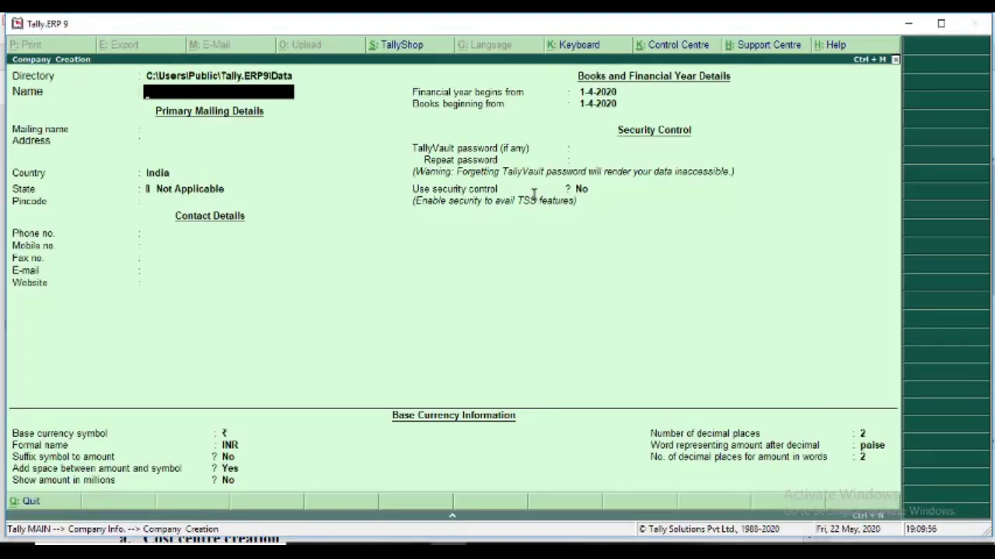
pyautogui.write('Selvi Textiles')
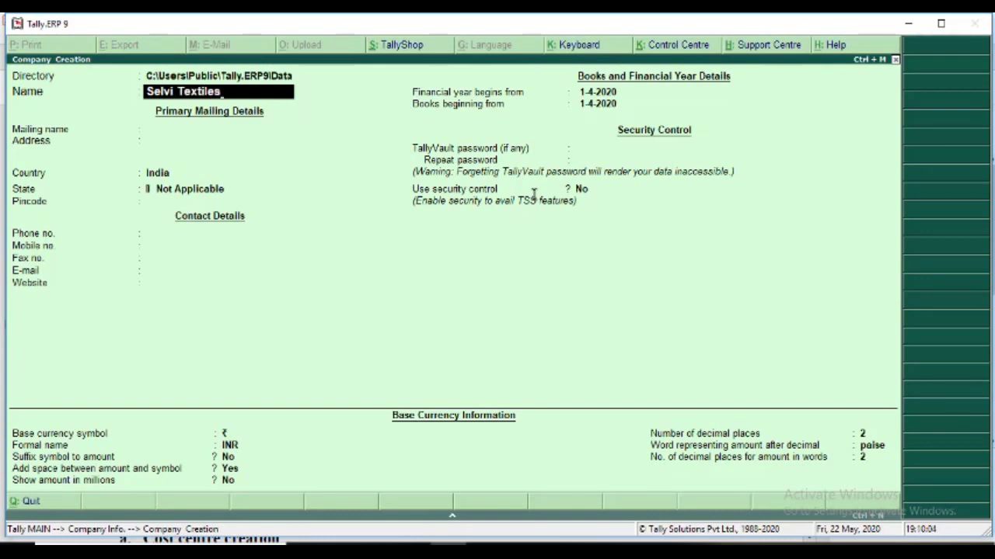
pyautogui.press('Return')
pyautogui.press('Return')
pyautogui.press('Return')
pyautogui.press('Return')
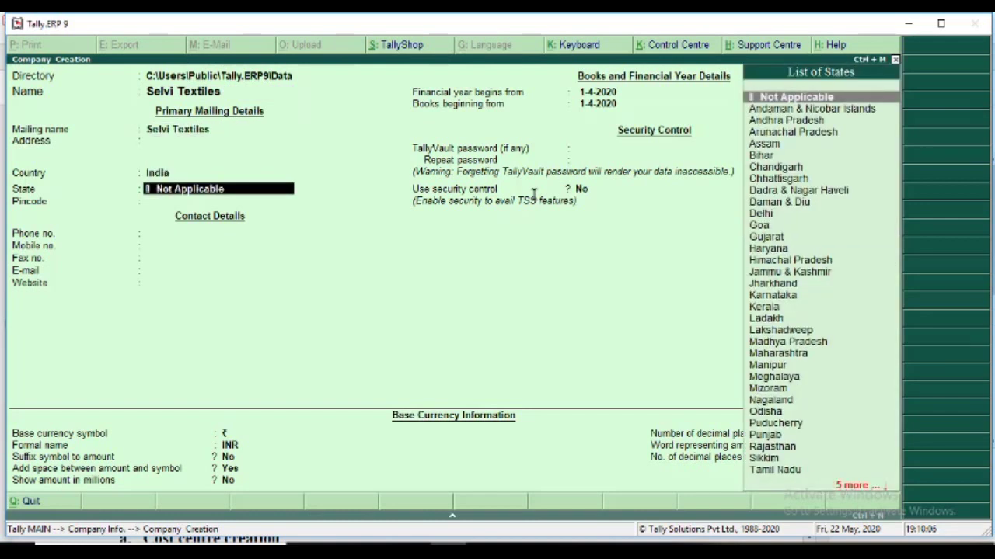
# Step: Set the company's state to Tamil Nadu and leave the pincode and contact details blank
pyautogui.write('Tan')
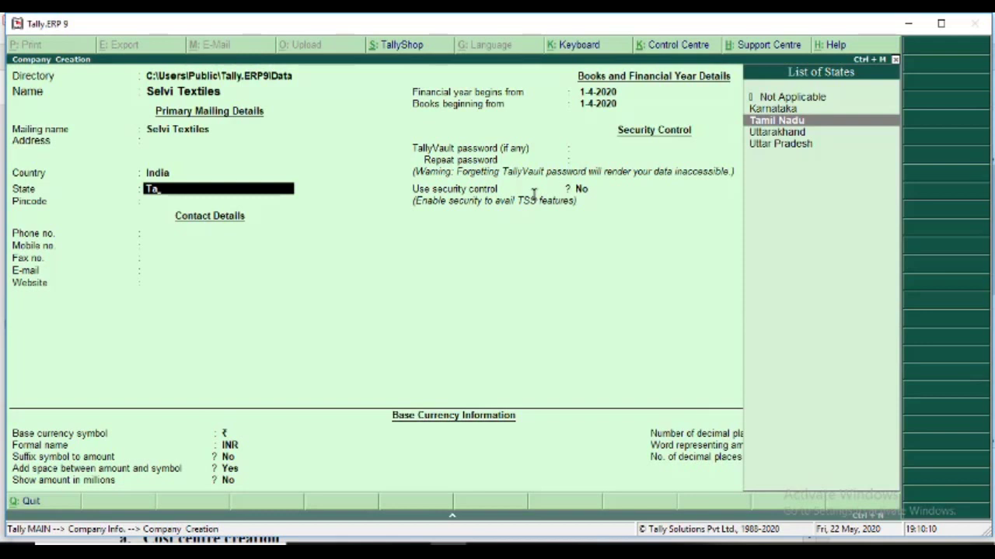
pyautogui.press('Return')
pyautogui.press('Return')
pyautogui.press('Return')
pyautogui.press('Return')
pyautogui.press('Return')
pyautogui.press('Return')
pyautogui.press('Return')
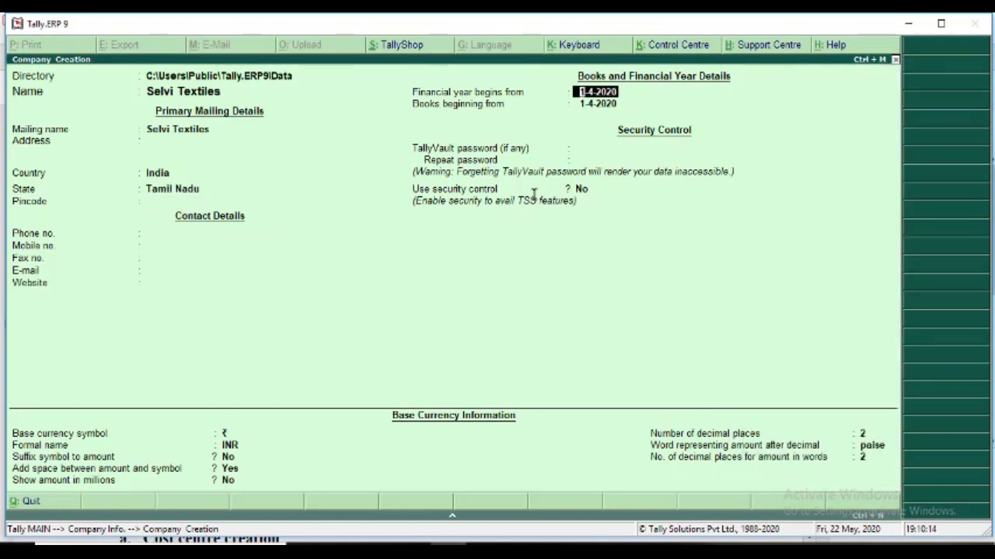
# Step: Keep 1-4-2020 as the financial year and books start, accept the default security and currency settings, and save the company
pyautogui.press('Return')
pyautogui.press('Return')
pyautogui.press('Return')
pyautogui.press('Return')
pyautogui.press('Return')
pyautogui.press('Return')
pyautogui.press('Return')
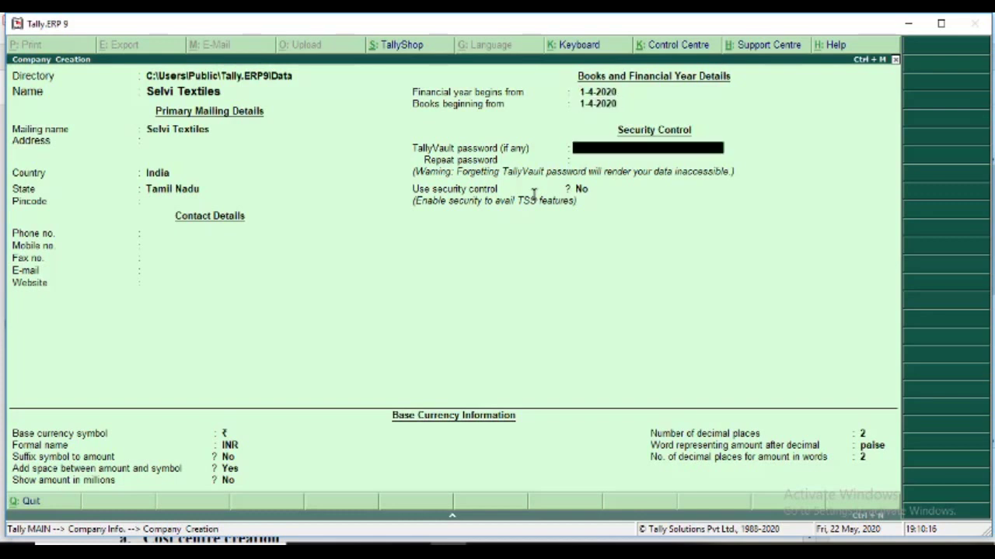
pyautogui.press('Return')
pyautogui.press('Return')
pyautogui.press('Return')
pyautogui.press('Return')
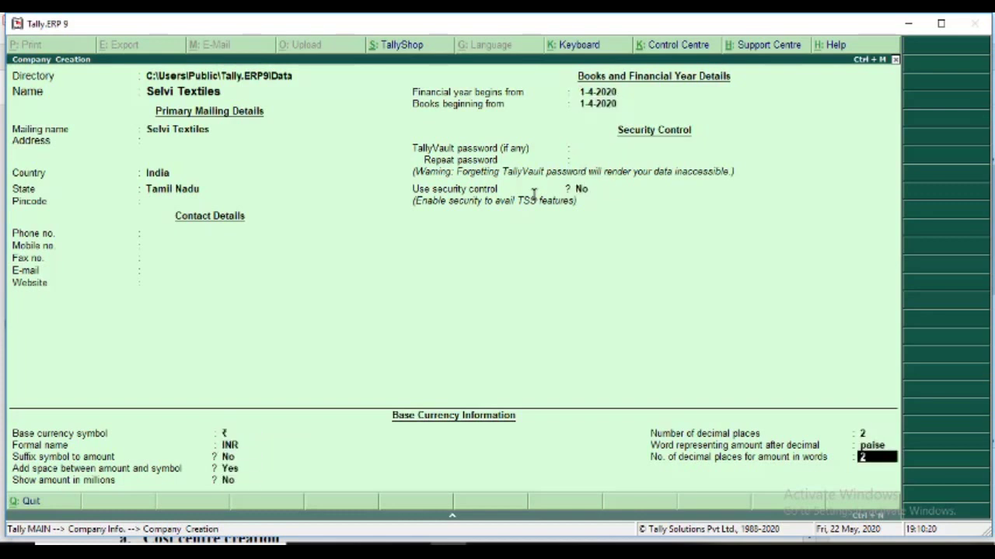
pyautogui.press('Return')
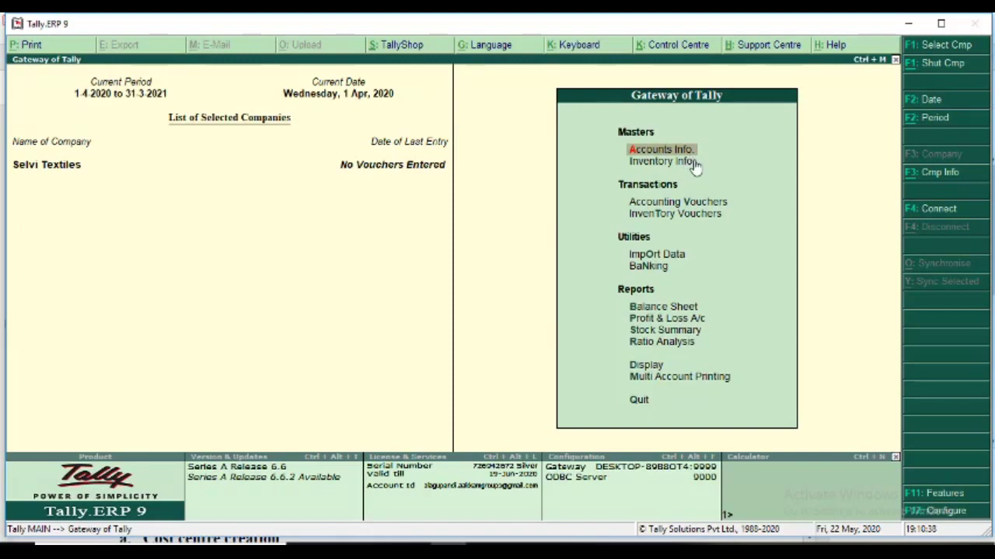
# Step: Check the Step 1 activation instructions in the PDF and open the Accounting Features of Selvi Textiles
pyautogui.hotkey('alt', 'Tab')
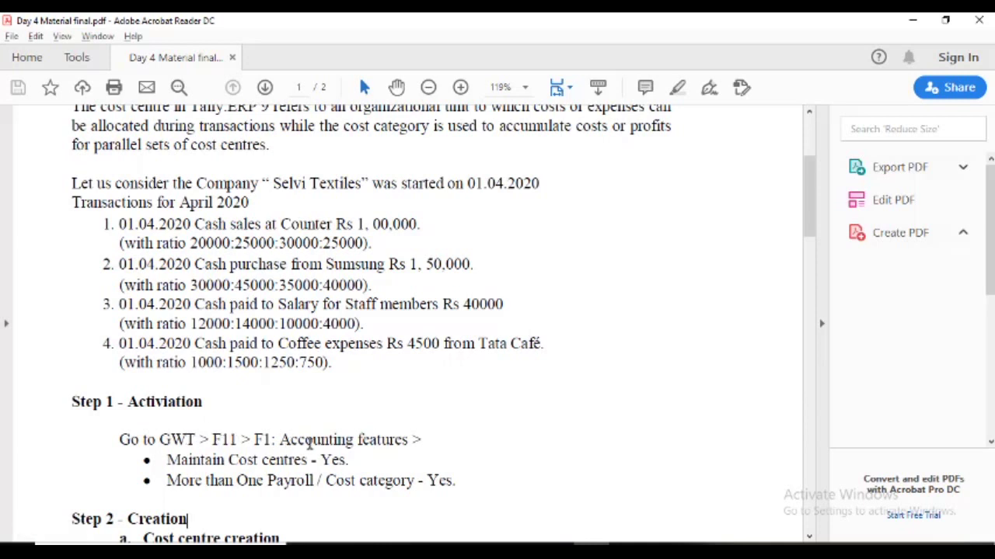
pyautogui.hotkey('alt', 'Tab')
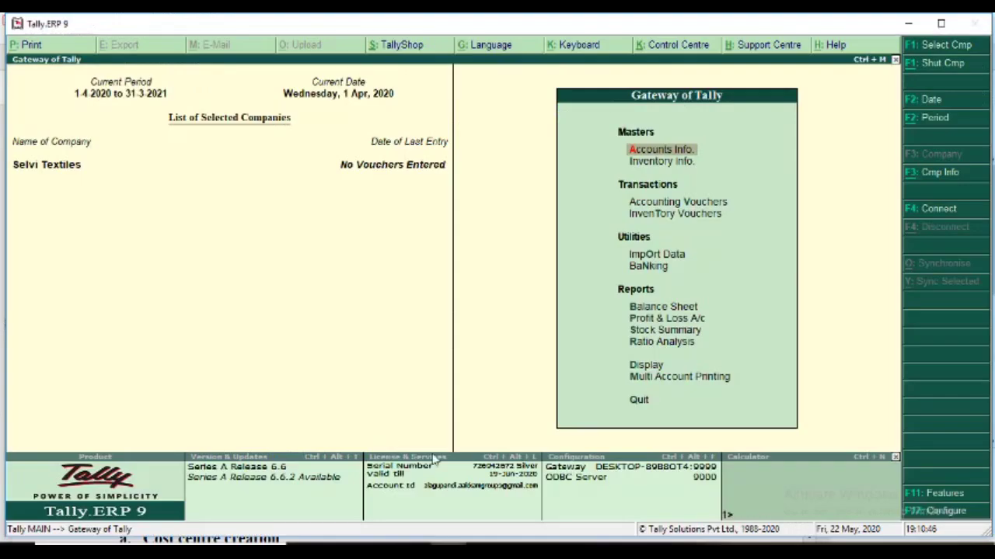
pyautogui.click(942, 501)
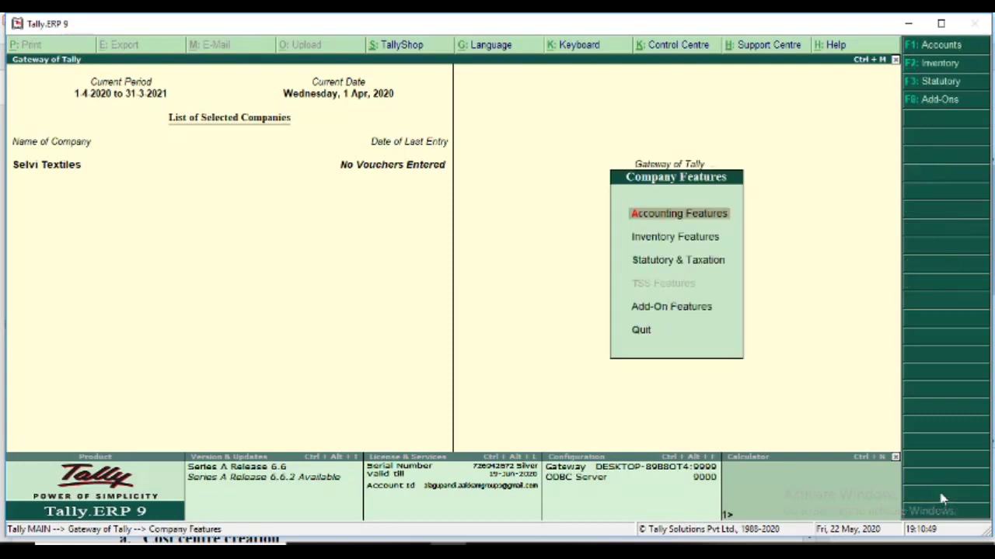
pyautogui.click(694, 223)
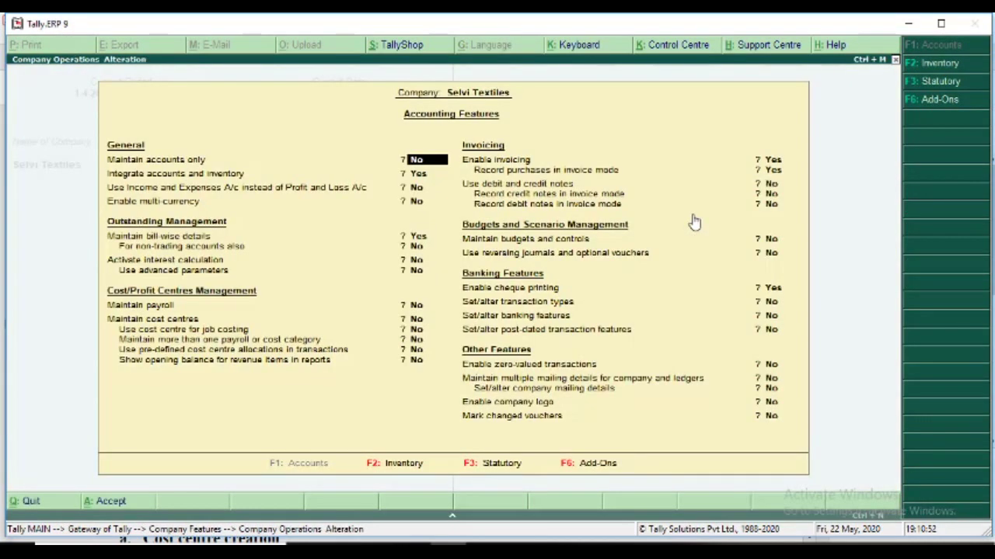
# Step: Set Maintain cost centres and Maintain more than one payroll or cost category to Yes, following the PDF
pyautogui.hotkey('alt', 'Tab')
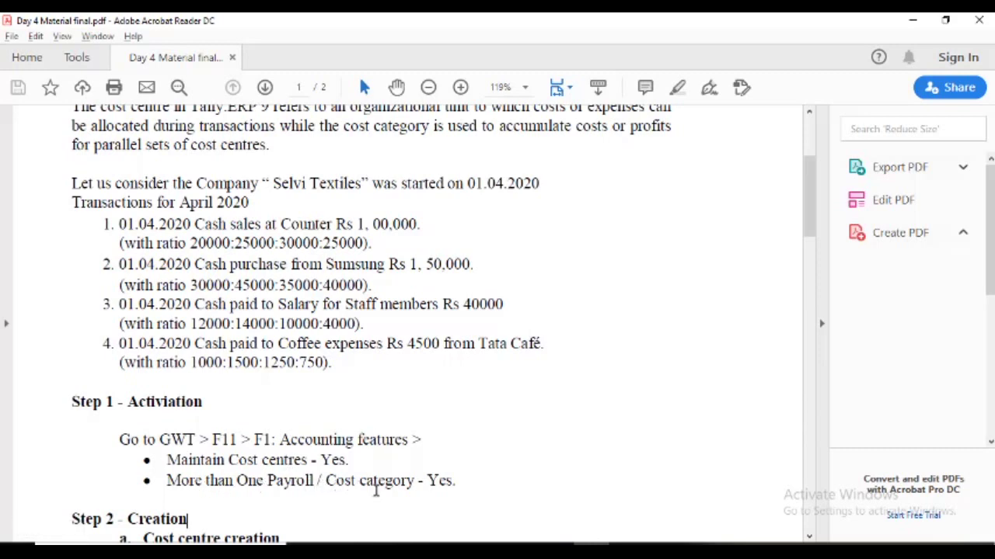
pyautogui.hotkey('alt', 'Tab')
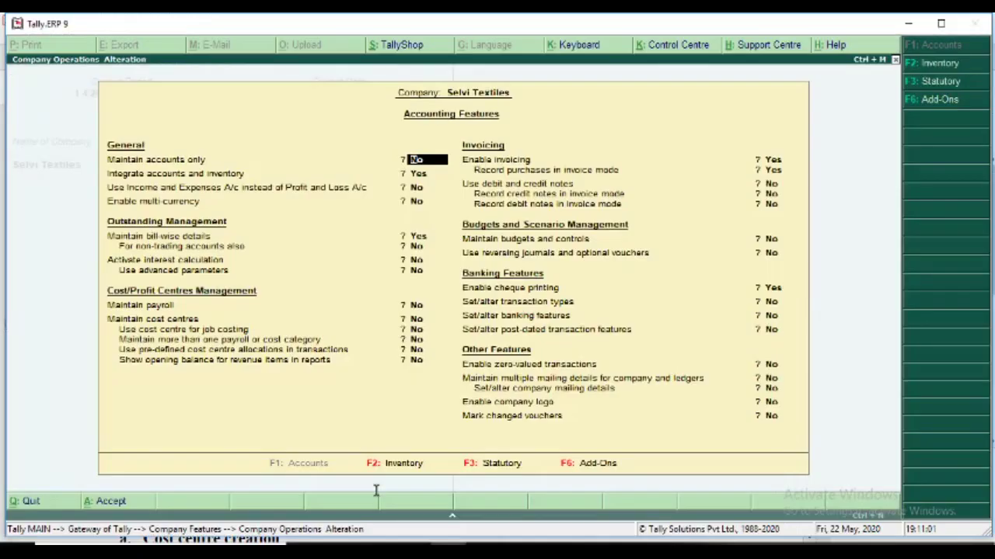
pyautogui.click(187, 322)
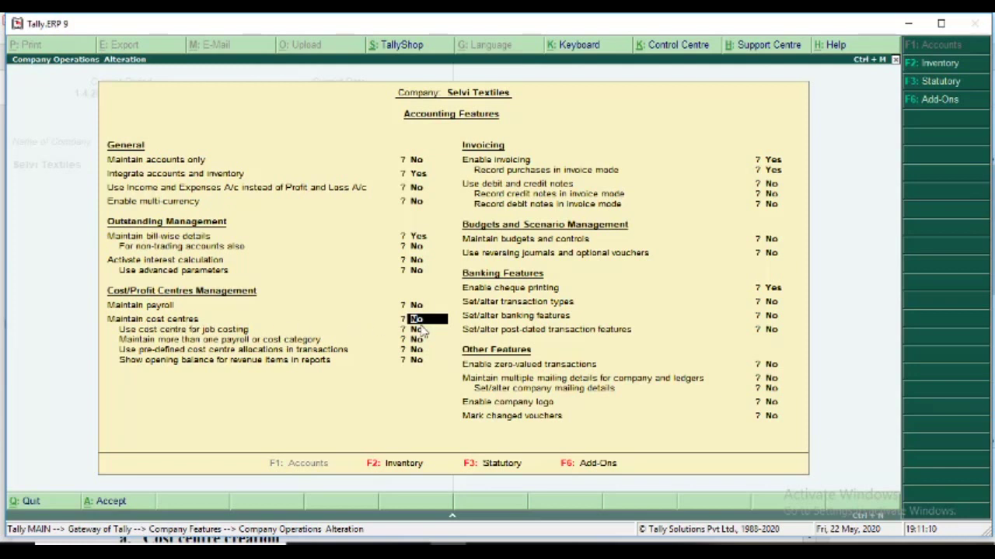
pyautogui.write('y')
pyautogui.press('Return')
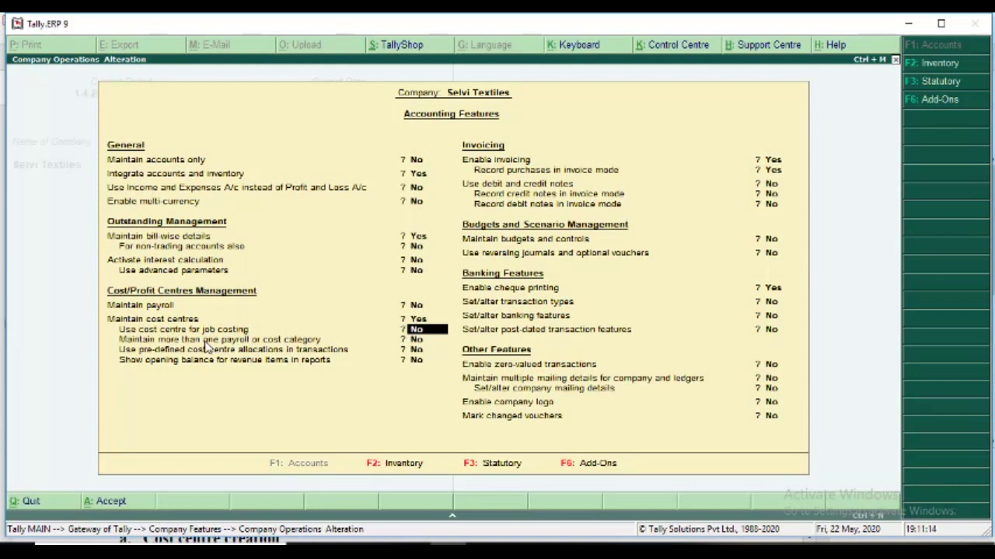
pyautogui.press('Return')
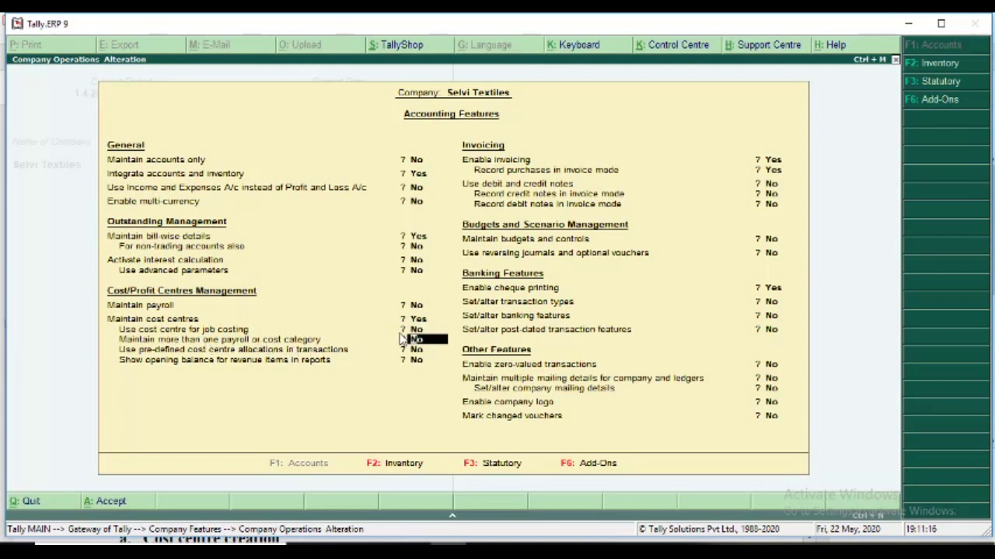
pyautogui.press('y')
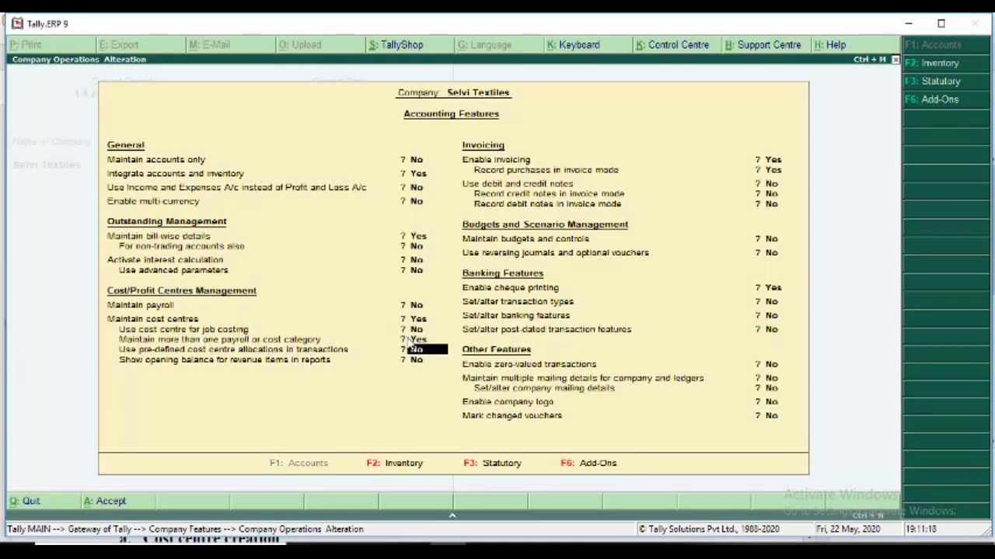
# Step: Accept the remaining accounting features at their existing settings and save the feature changes
pyautogui.press('Return')
pyautogui.press('Return')
pyautogui.press('Return')
pyautogui.press('Return')
pyautogui.press('Return')
pyautogui.press('Return')
pyautogui.press('Return')
pyautogui.press('Return')
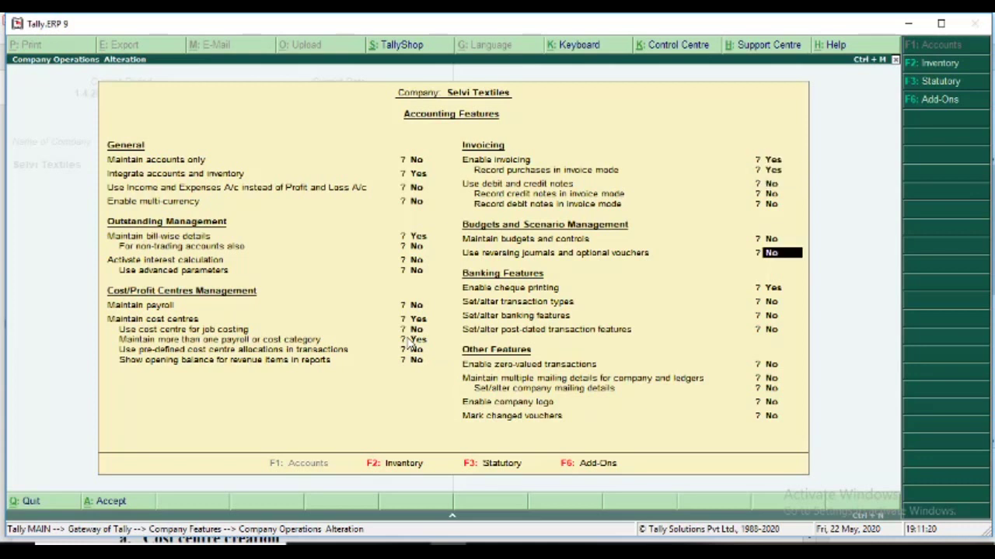
pyautogui.press('Return')
pyautogui.press('Return')
pyautogui.press('Return')
pyautogui.press('Return')
pyautogui.press('Return')
pyautogui.press('Return')
pyautogui.press('Return')
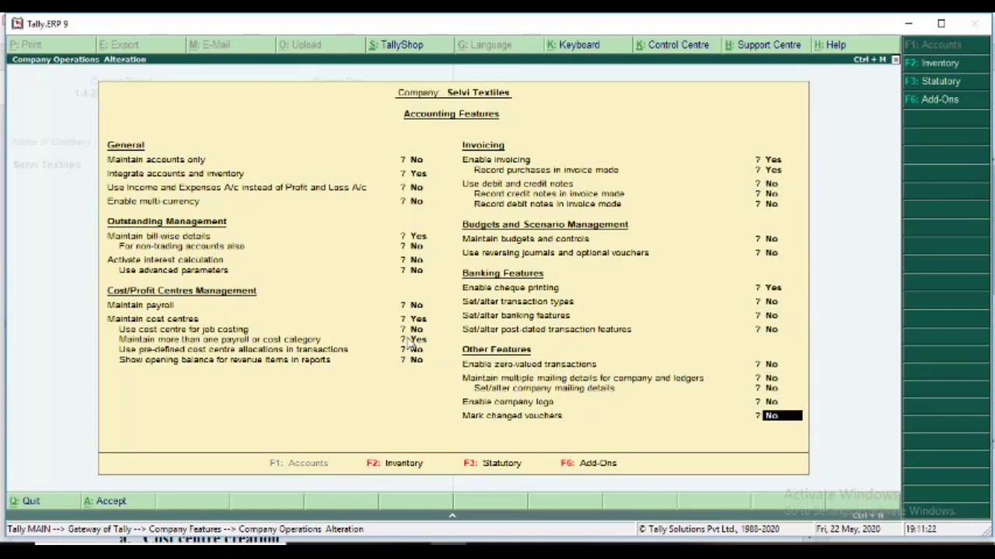
pyautogui.press('y')
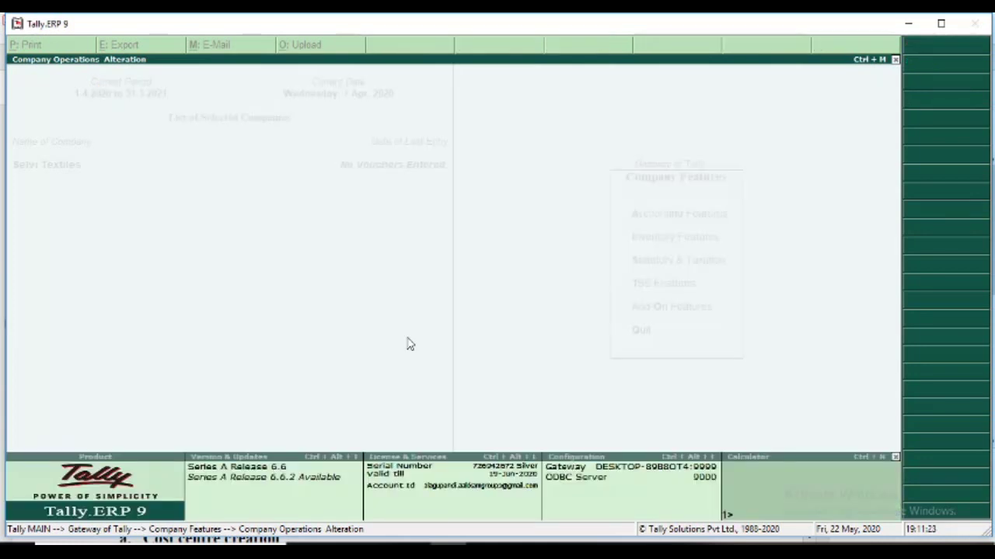
# Step: Read the Step 2 cost category, cost centre and ledger creation instructions in the Day 4 PDF, then return to Tally.ERP 9
pyautogui.hotkey('alt', 'Tab')
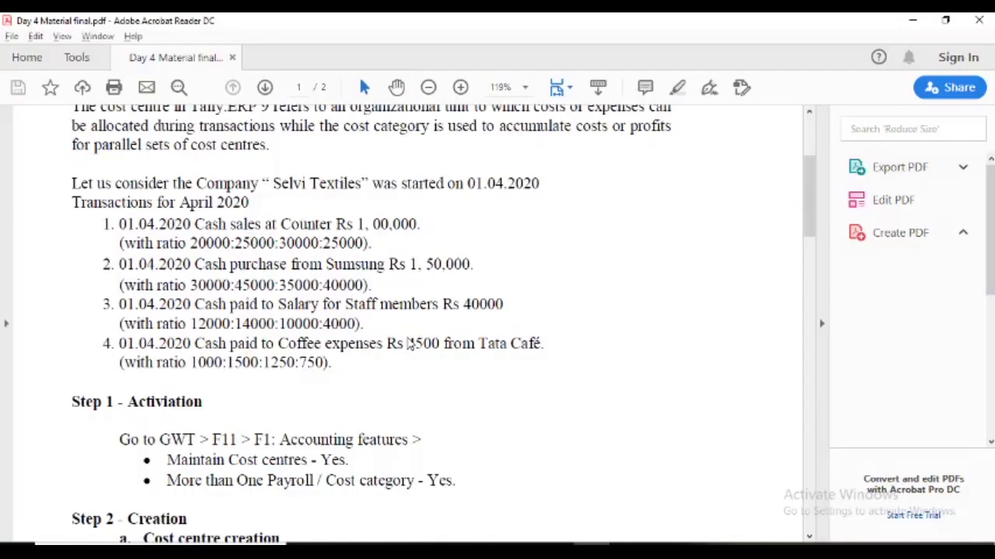
pyautogui.scroll(-5, 409, 344)
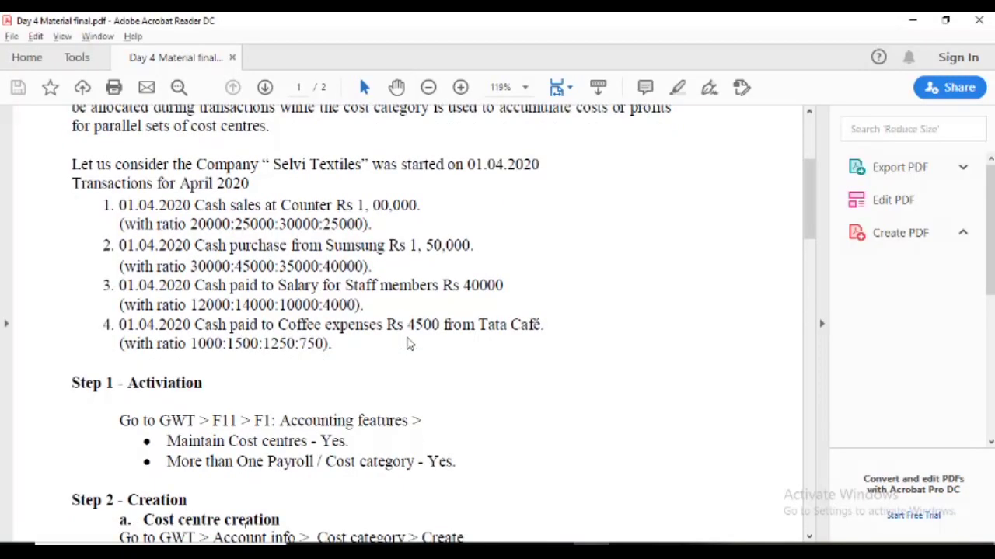
pyautogui.scroll(-2, 409, 344)
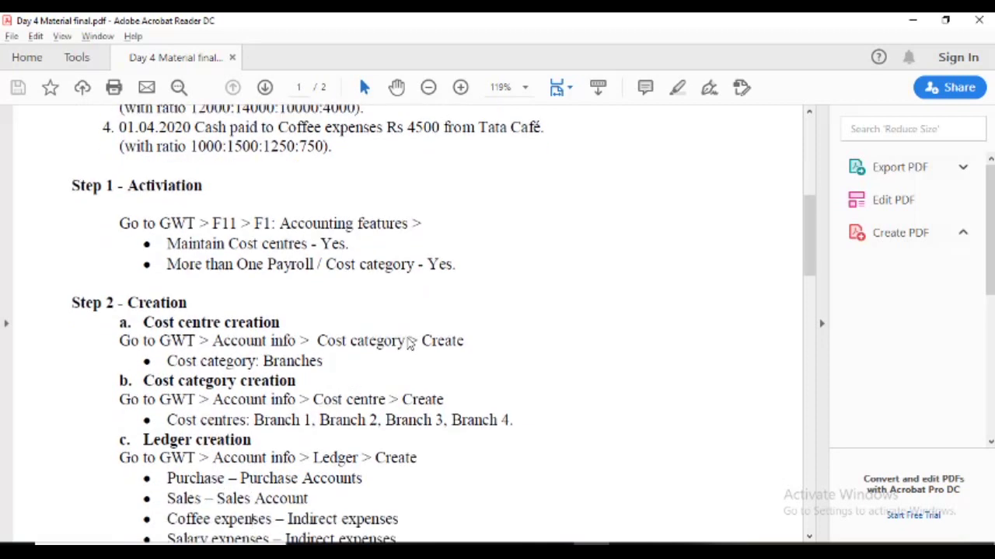
pyautogui.scroll(-2, 410, 345)
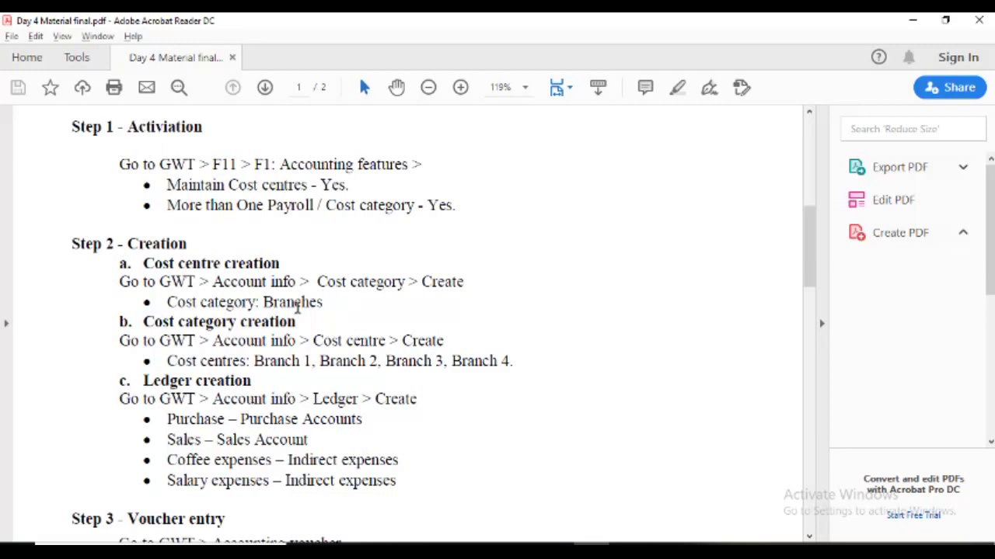
pyautogui.hotkey('alt', 'Tab')
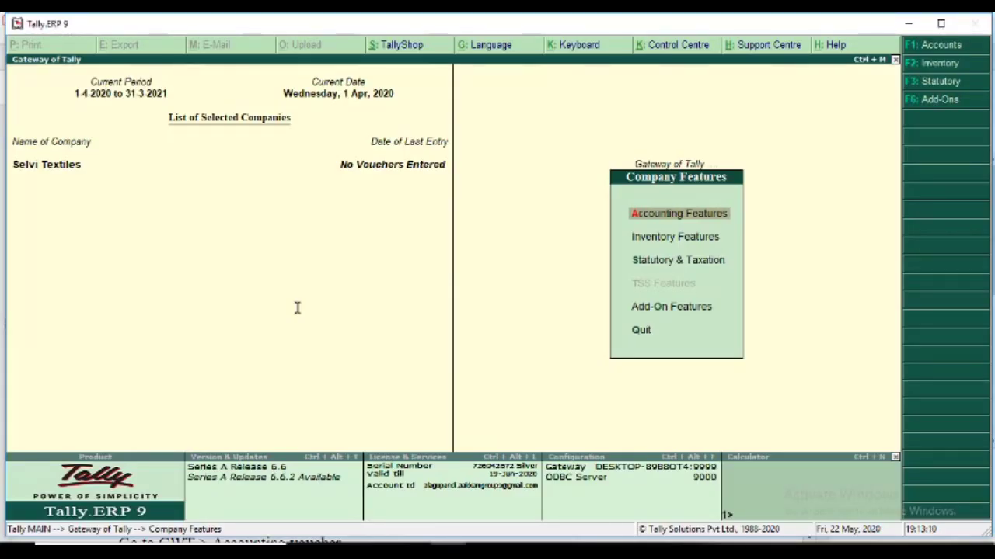
# Step: Start a new single cost category for Selvi Textiles and name it Branches
pyautogui.press('Escape')
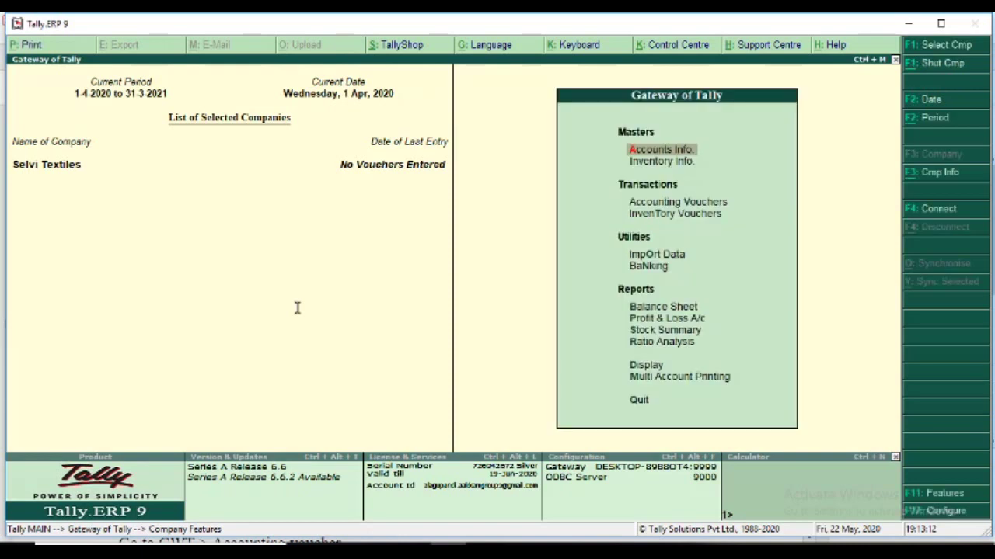
pyautogui.press('Return')
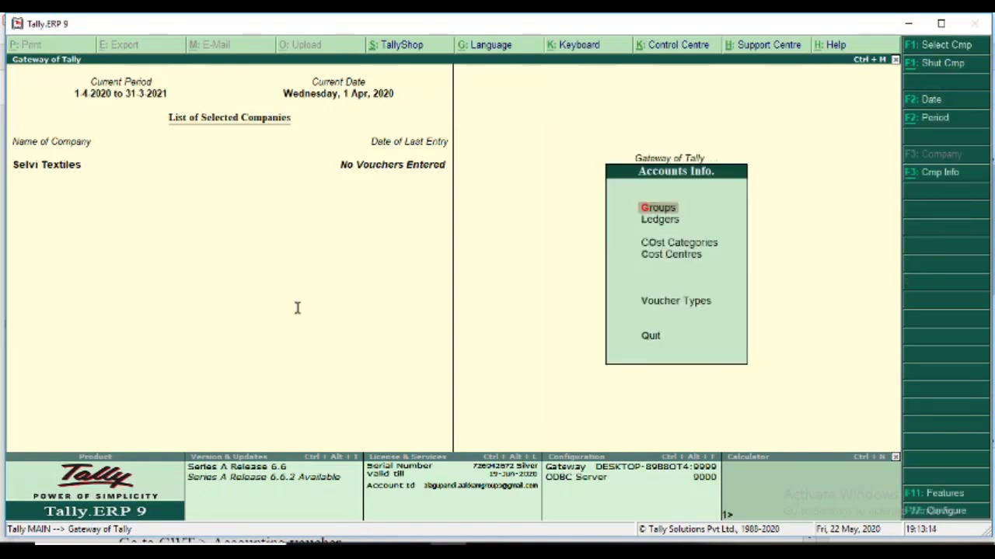
pyautogui.press('Down')
pyautogui.press('Down')
pyautogui.press('Return')
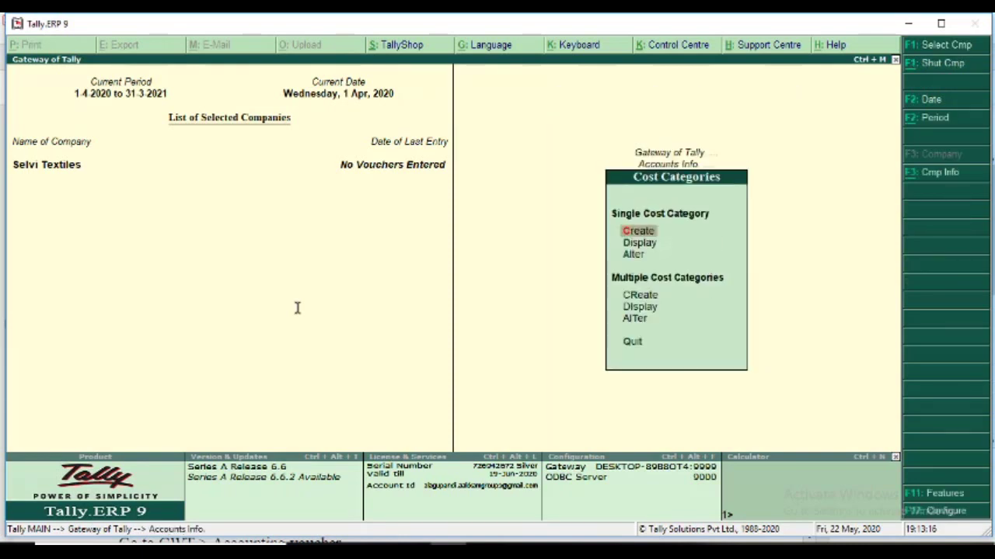
pyautogui.press('Return')
pyautogui.write('Bran')
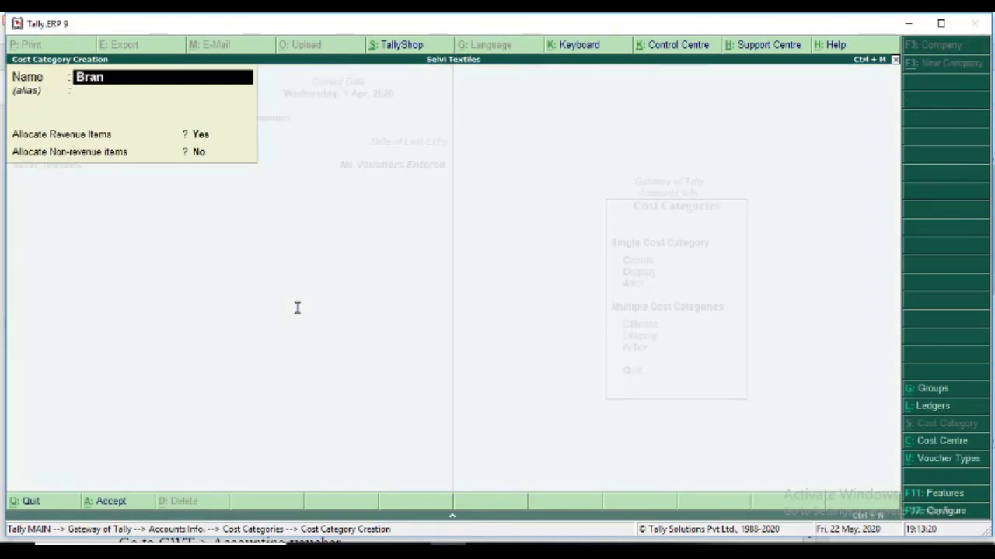
pyautogui.write('sh')
pyautogui.press('BackSpace')
pyautogui.press('BackSpace')
pyautogui.press('Return')
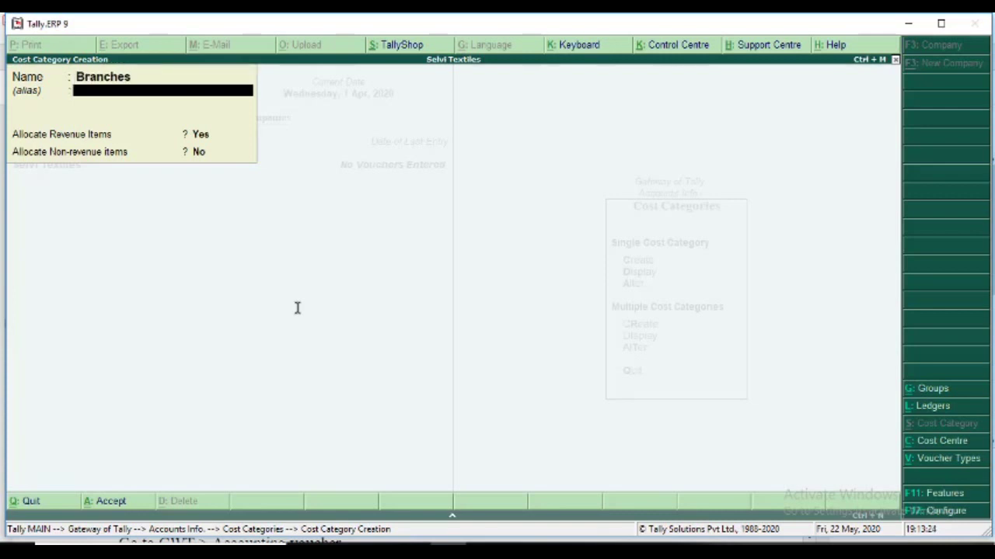
# Step: Save the Branches category without an alias, keeping Allocate Revenue Items at Yes and Non-revenue items at No, and leave category creation
pyautogui.press('Return')
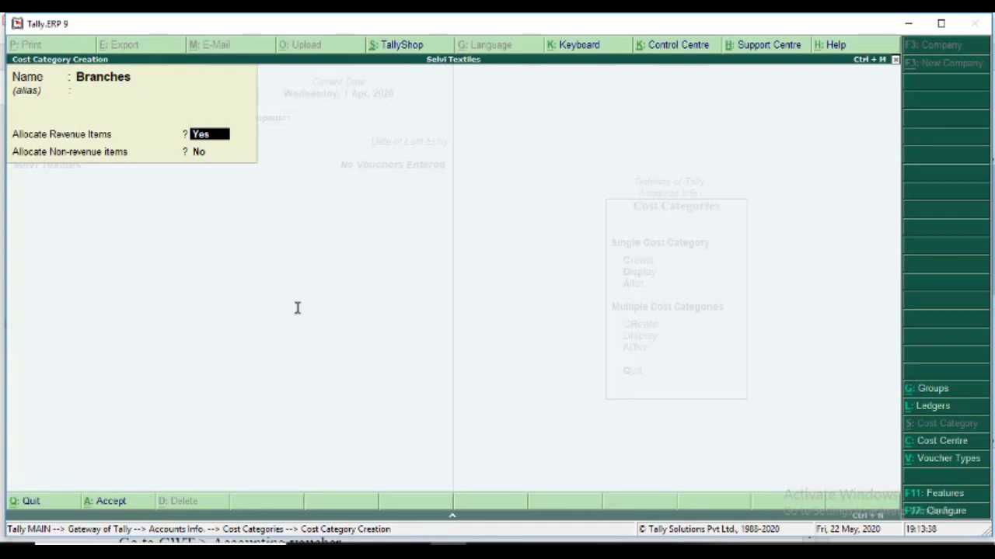
pyautogui.press('Return')
pyautogui.press('Return')
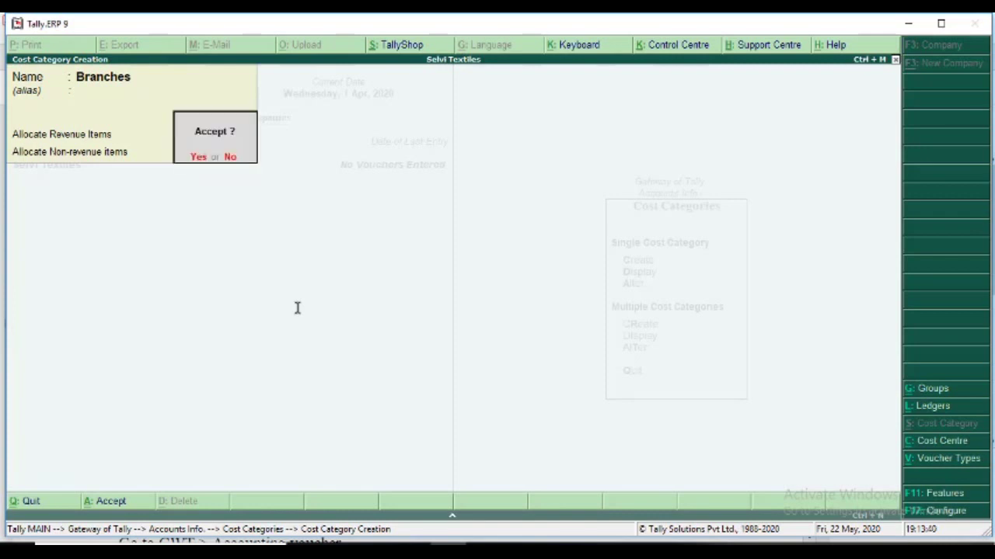
pyautogui.press('Return')
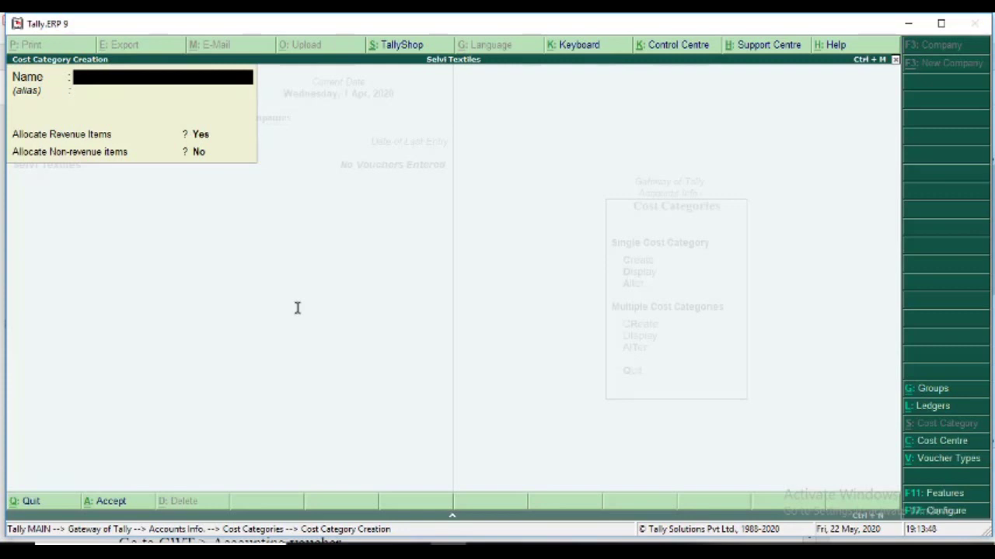
pyautogui.press('Escape')
pyautogui.press('y')
pyautogui.press('Escape')
pyautogui.press('Escape')
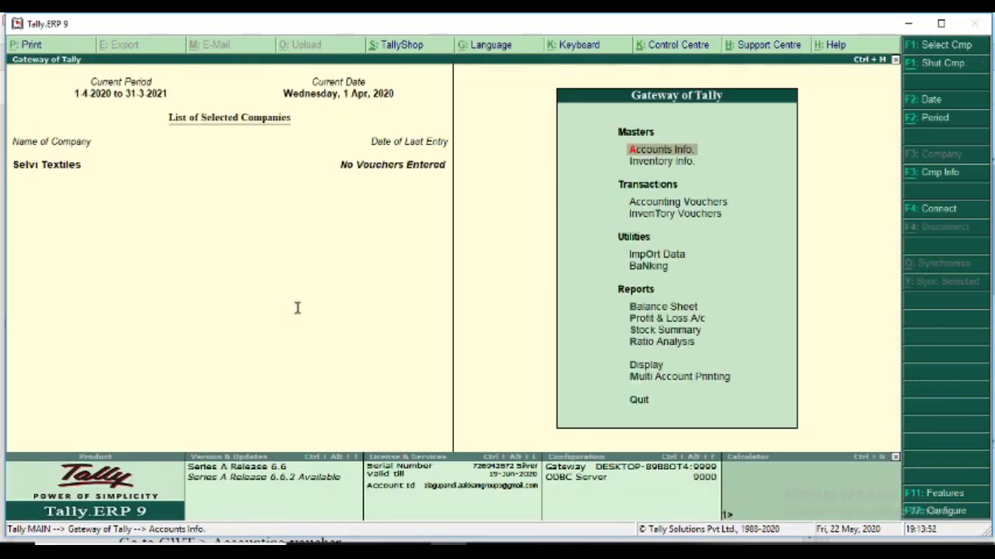
# Step: Open the creation form for a single cost centre and check the required cost centre names in the PDF
pyautogui.press('Return')
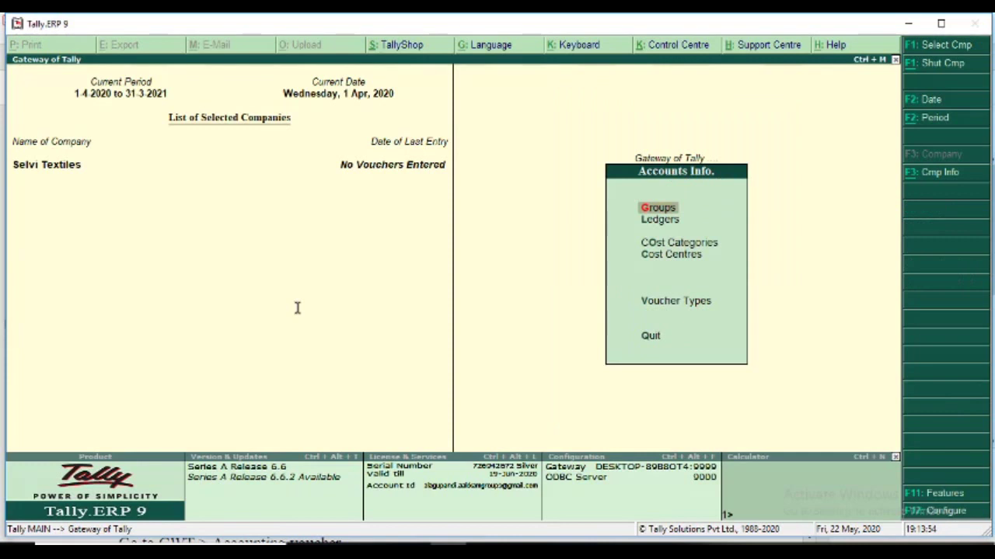
pyautogui.press('Down')
pyautogui.press('Down')
pyautogui.press('Down')
pyautogui.press('Return')
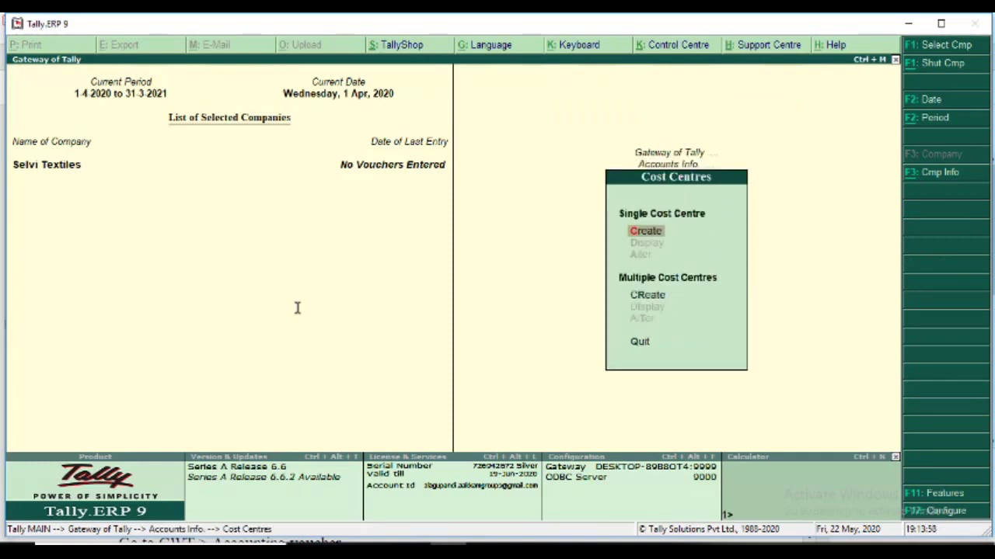
pyautogui.press('Return')
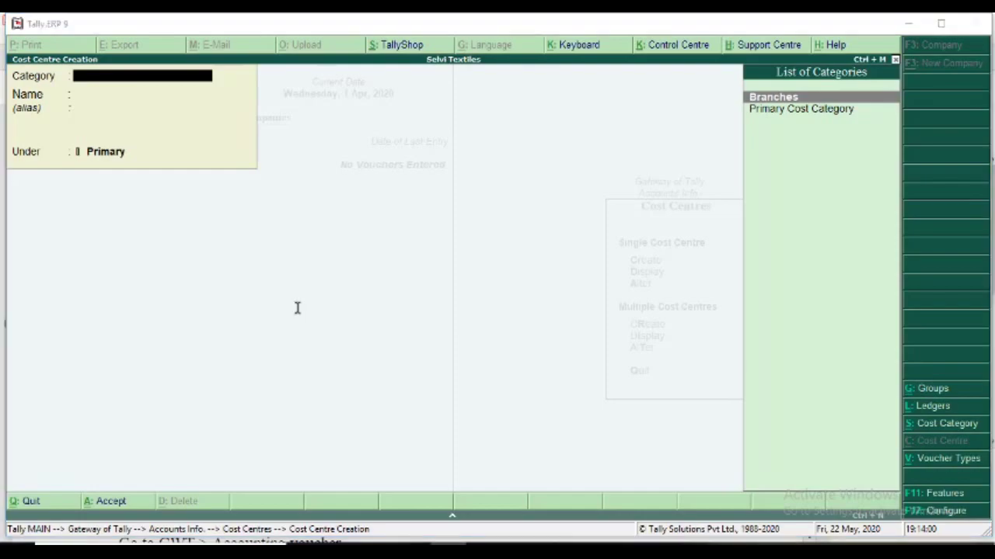
pyautogui.hotkey('alt', 'Tab')
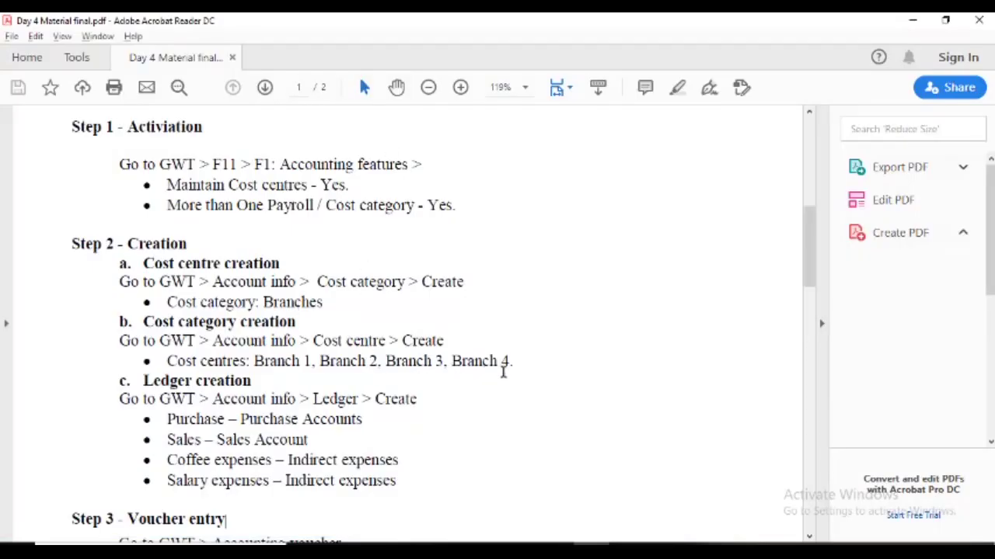
pyautogui.hotkey('alt', 'Tab')
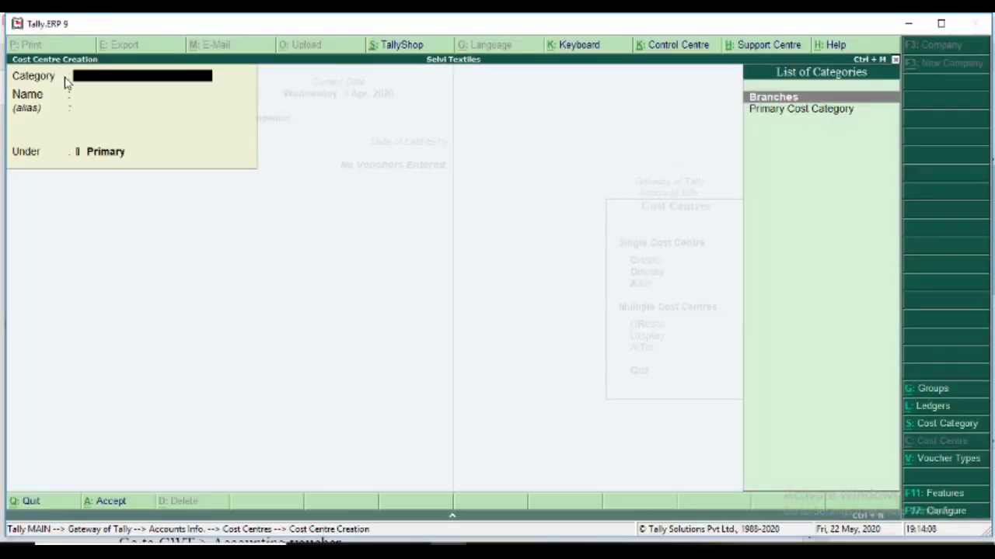
# Step: Create the cost centre Branch 1 in the Branches category, under Primary and without an alias
pyautogui.click(770, 101)
pyautogui.write('Bra')
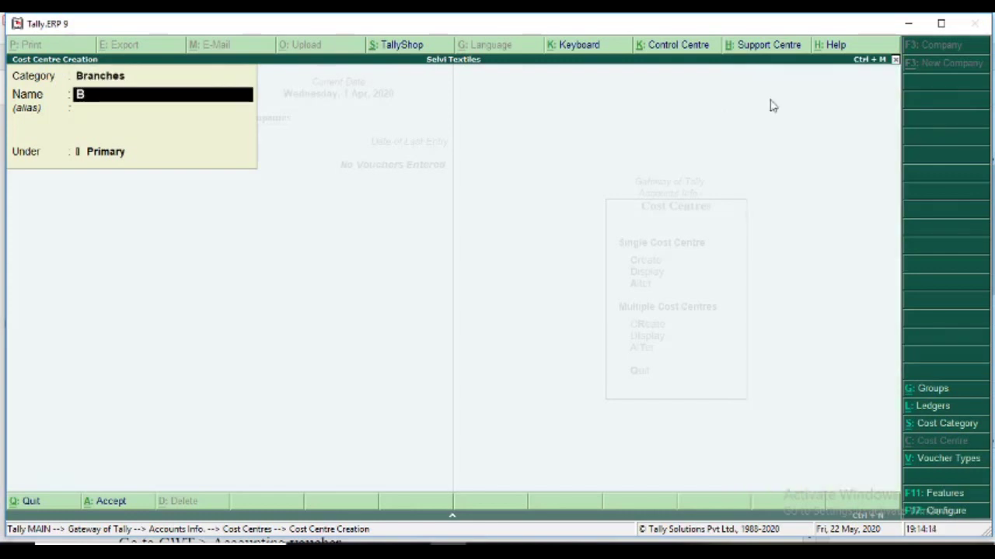
pyautogui.write('nch 1')
pyautogui.press('Return')
pyautogui.press('Return')
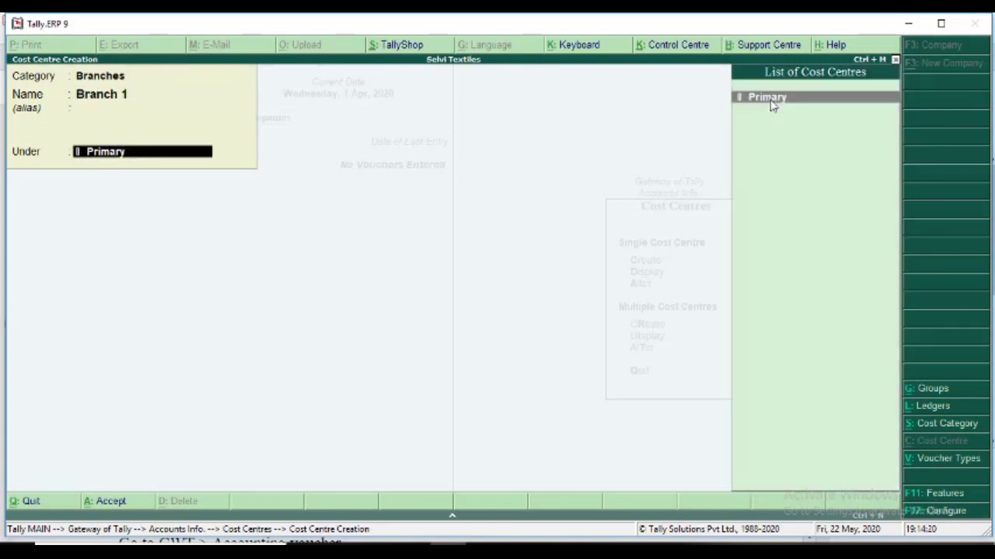
pyautogui.press('Return')
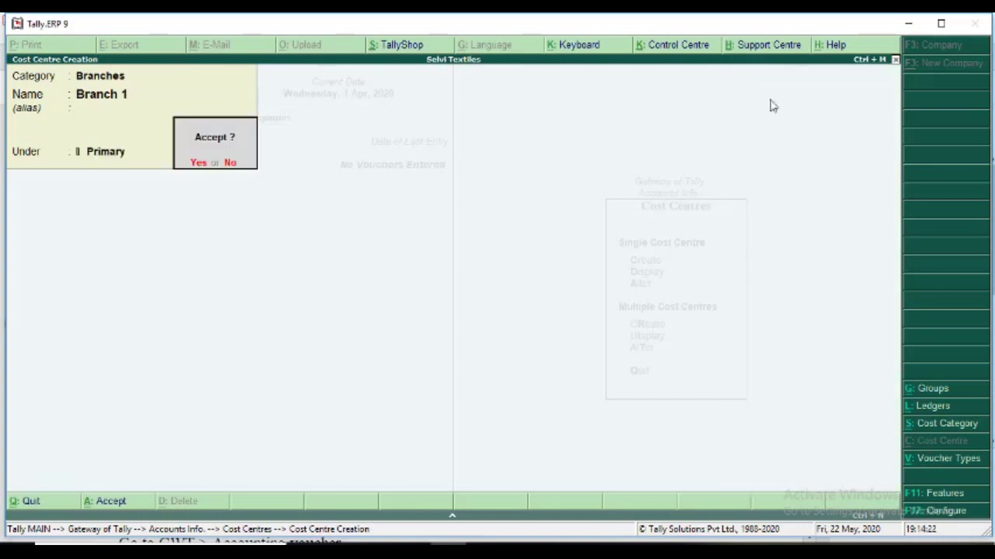
pyautogui.press('Return')
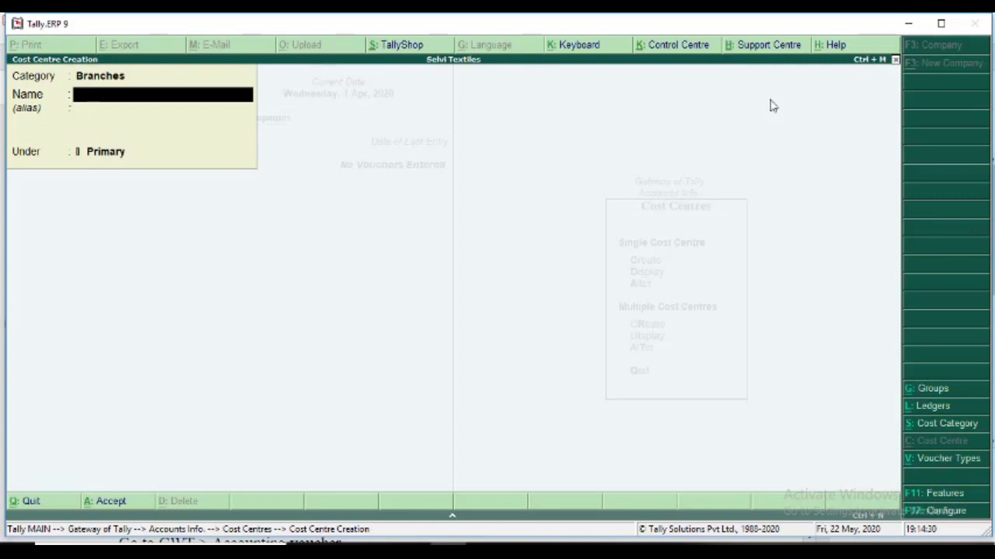
# Step: Create the cost centre Branch 2 in the Branches category, under Primary
pyautogui.write('Branch 2')
pyautogui.press('Return')
pyautogui.press('Return')
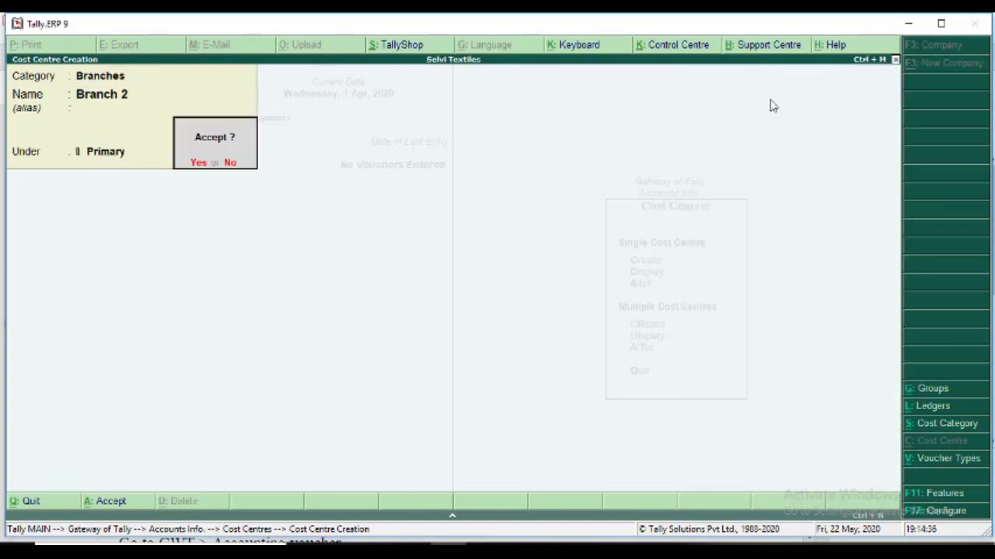
pyautogui.press('Return')
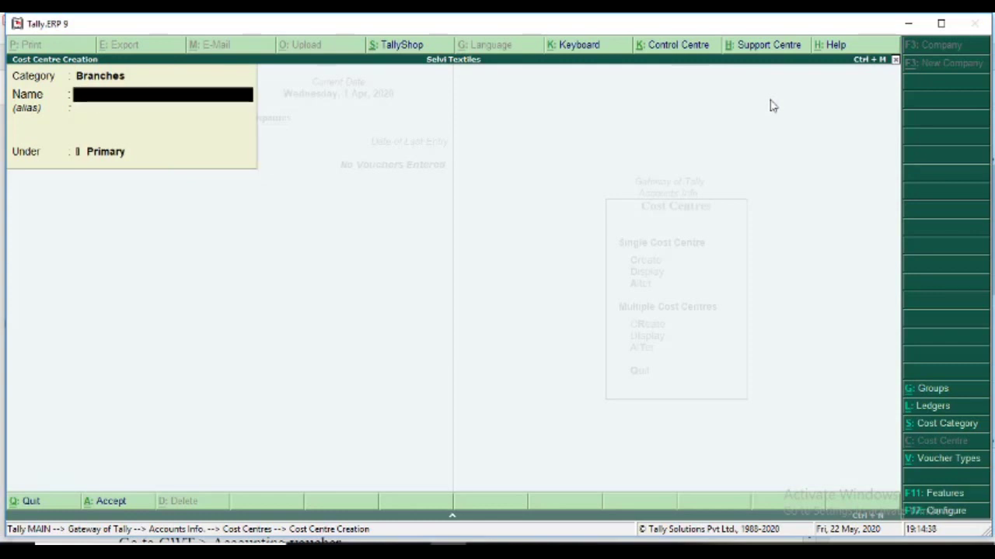
# Step: Add Branch 3 as a cost centre under Primary in the Branches category and save it
pyautogui.write('Branch 3')
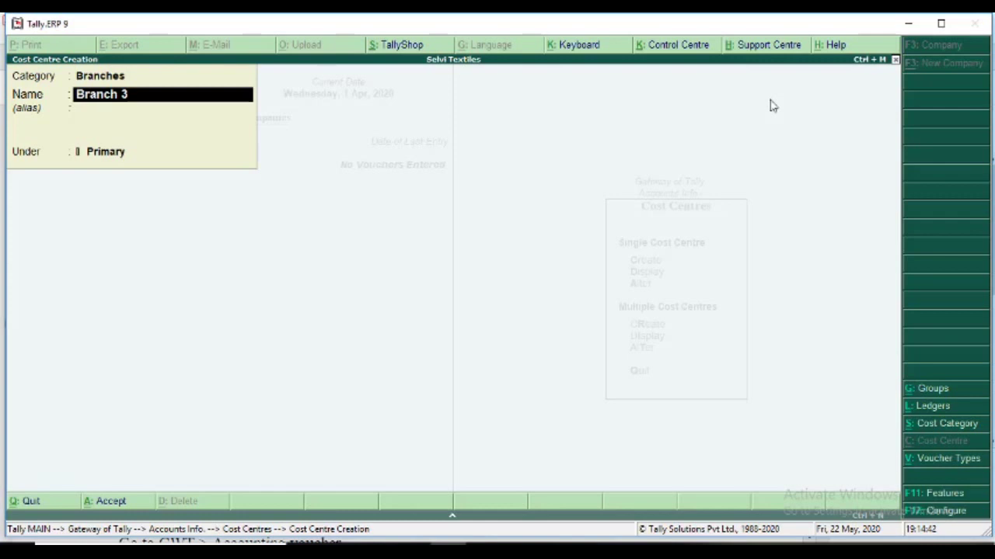
pyautogui.press('Return')
pyautogui.press('Return')
pyautogui.press('Return')
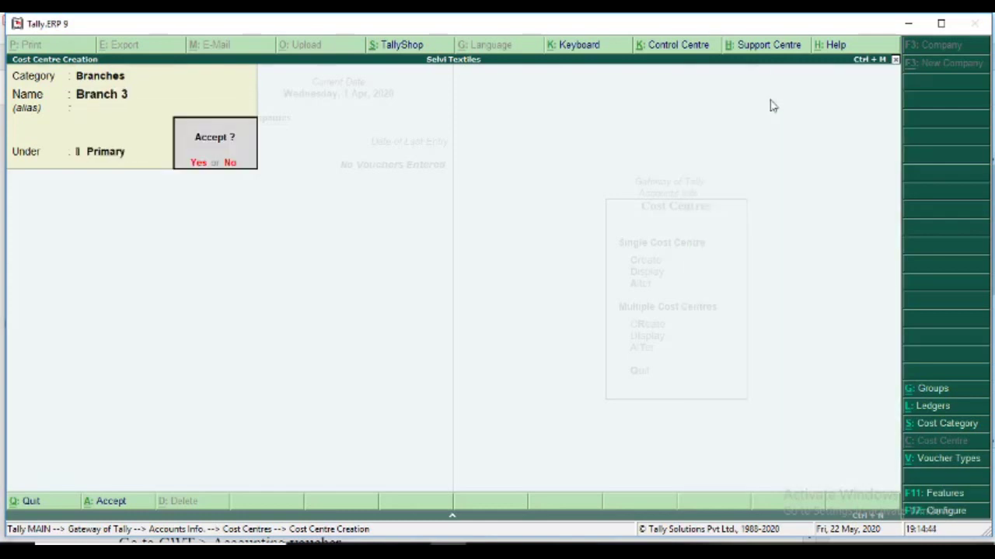
pyautogui.press('Return')
# Step: Add the cost centre Branch 4 under Primary in the Branches category and save it
pyautogui.write('Br')
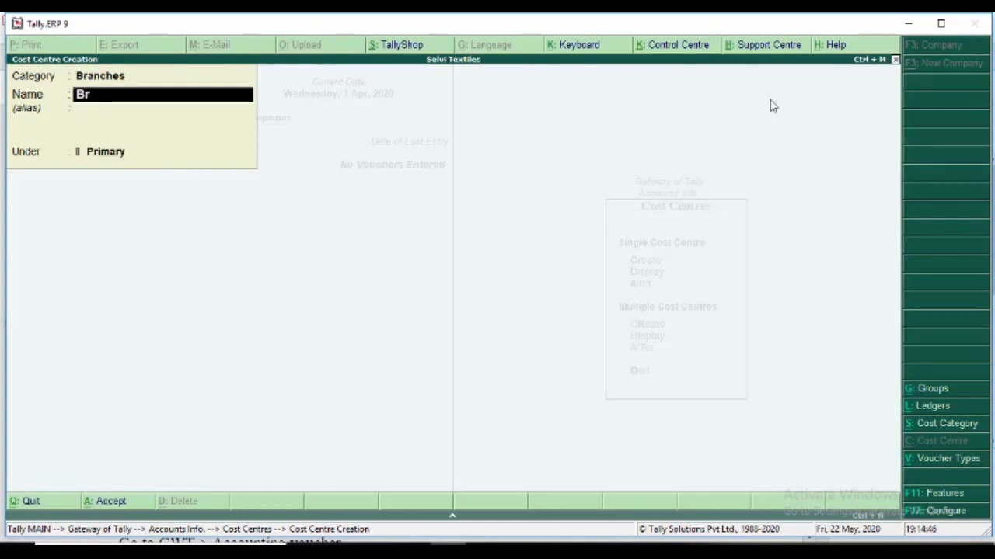
pyautogui.write('anch 4')
pyautogui.press('Return')
pyautogui.press('Return')
pyautogui.press('Return')
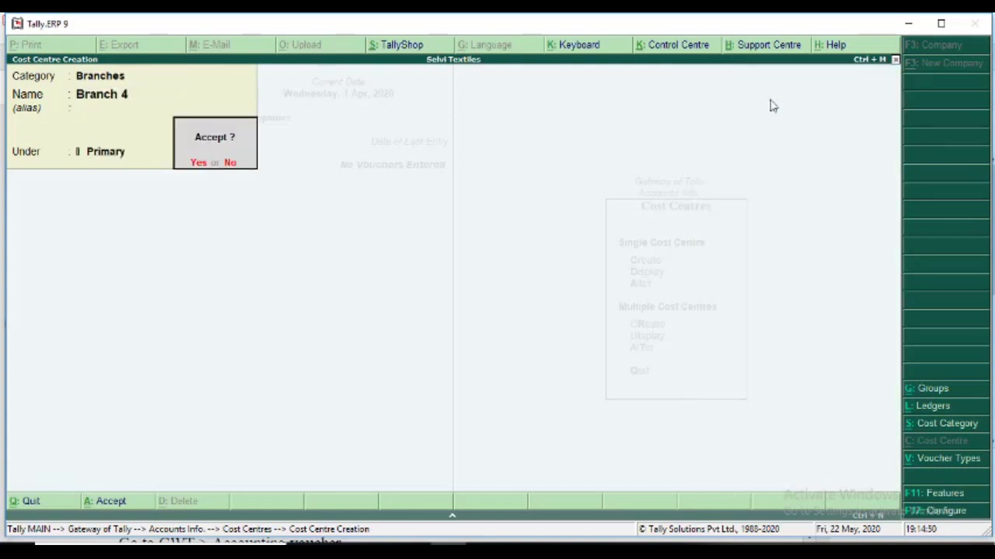
pyautogui.press('Return')
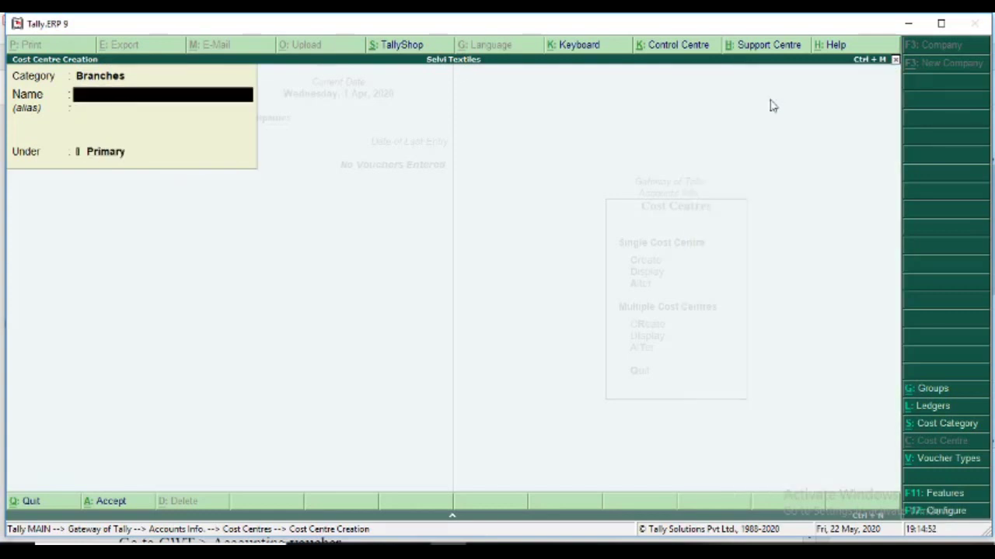
# Step: Check the ledgers to create in the Day 4 PDF, and leave cost centre creation in Tally.ERP 9 for the Gateway of Tally
pyautogui.hotkey('alt', 'Tab')
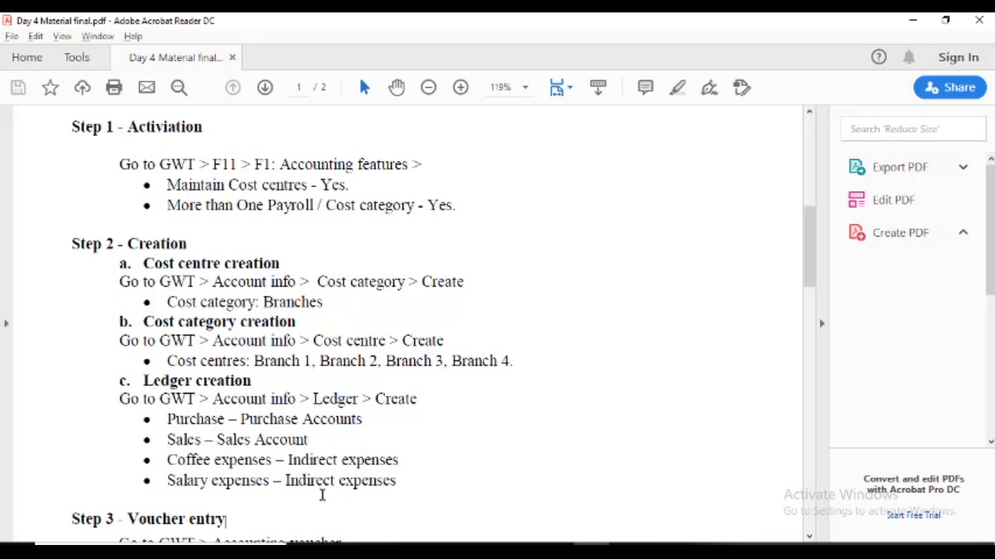
pyautogui.hotkey('alt', 'Tab')
pyautogui.press('Escape')
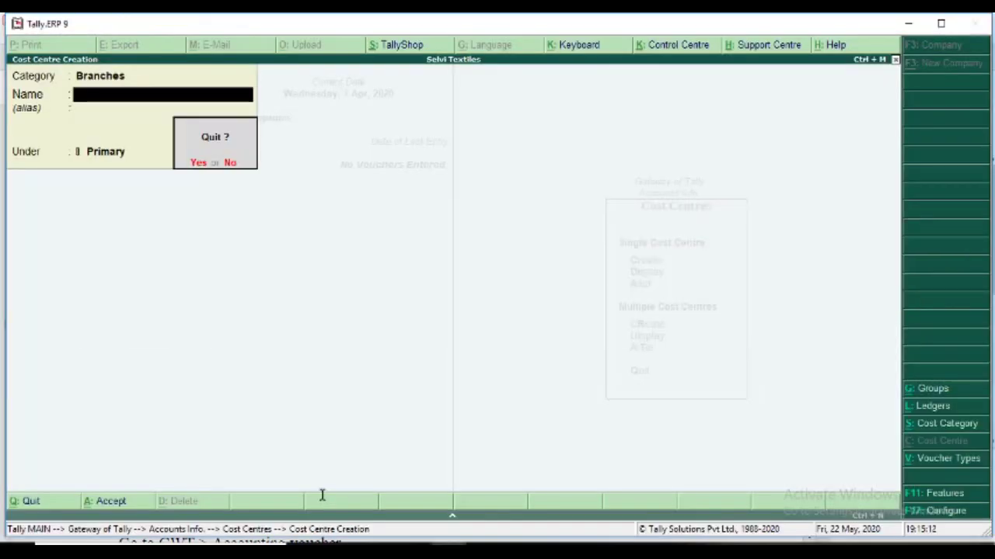
pyautogui.press('Return')
pyautogui.press('Escape')
pyautogui.press('Escape')
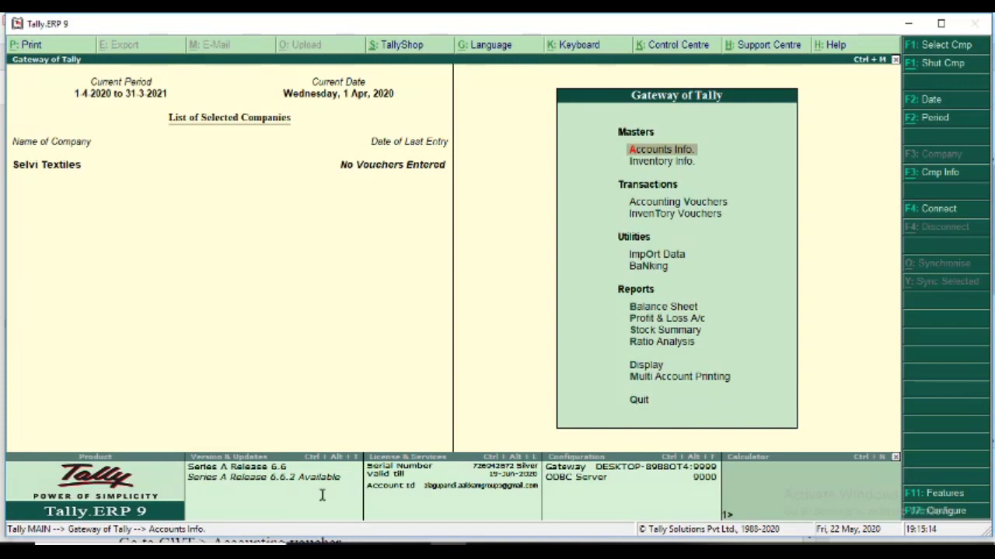
# Step: Start a new single ledger named Purchase and place it under Purchase Accounts, without an alias
pyautogui.press('Return')
pyautogui.press('Down')
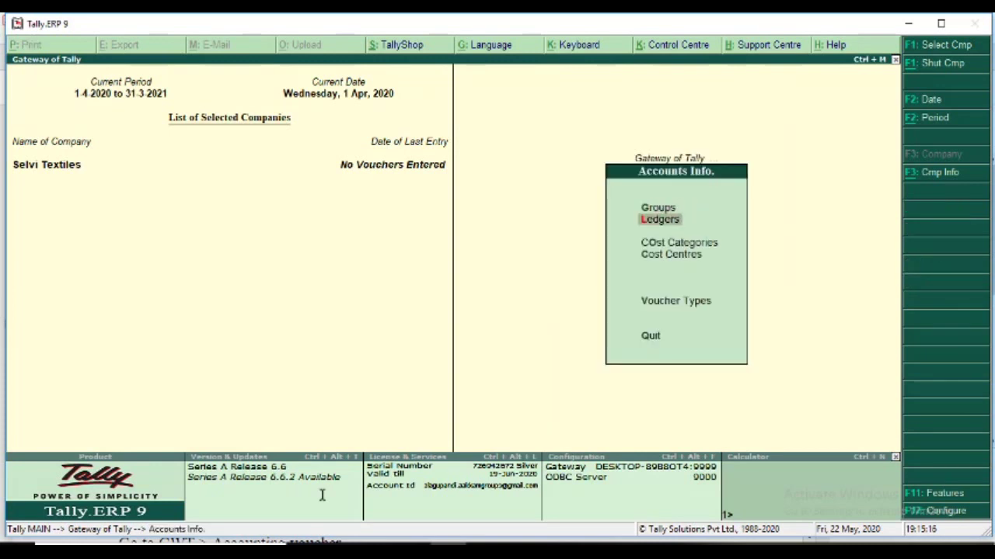
pyautogui.press('Return')
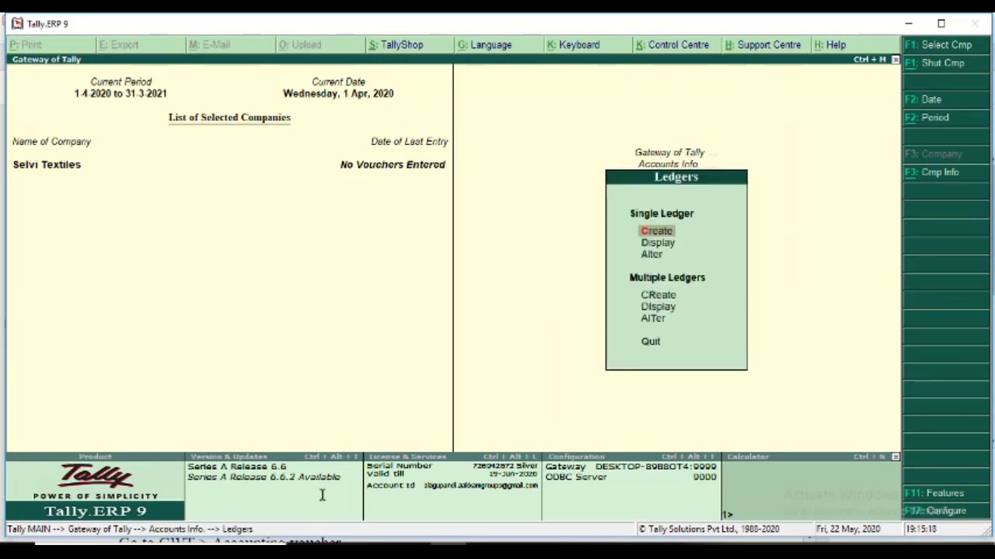
pyautogui.press('Return')
pyautogui.write('Purchase')
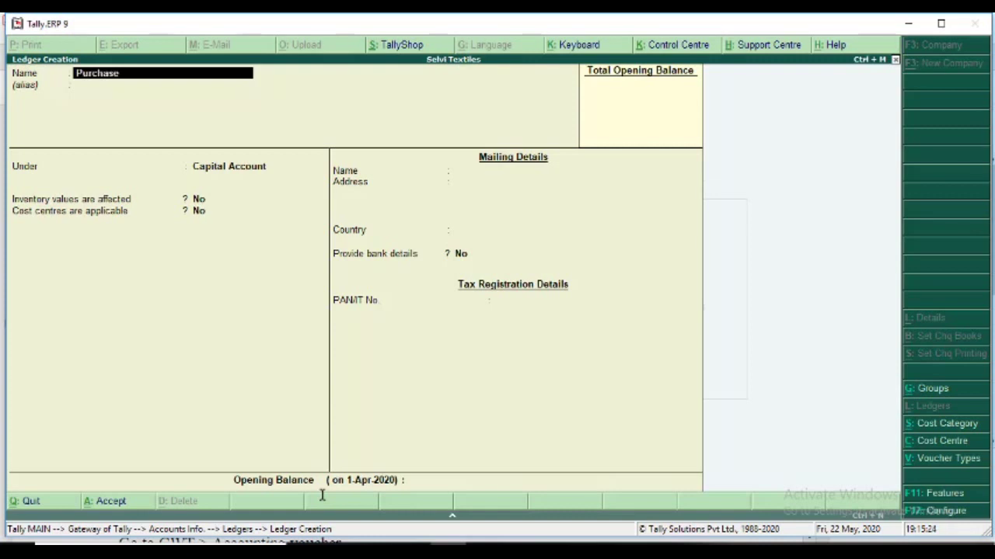
pyautogui.press('Return')
pyautogui.press('Return')
pyautogui.write('Purch')
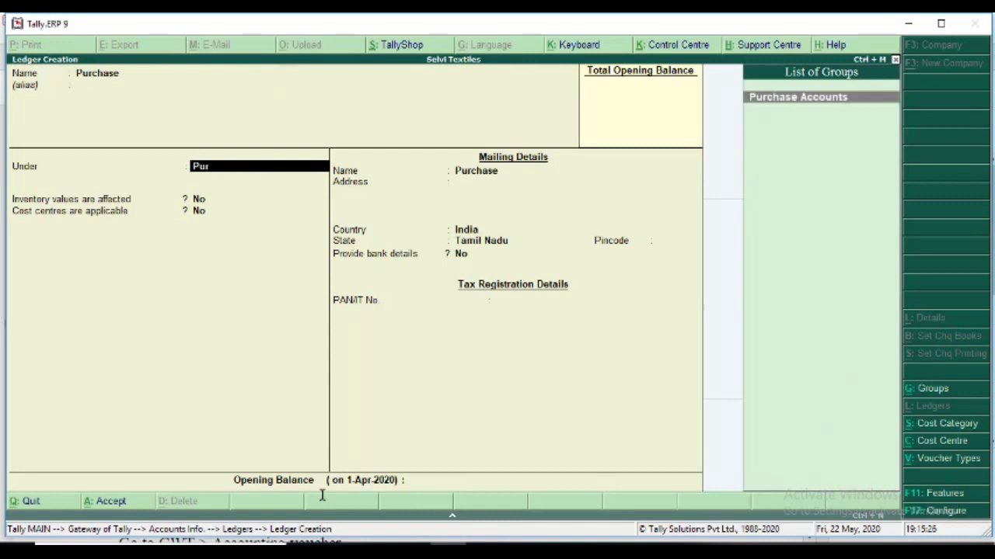
pyautogui.press('Return')
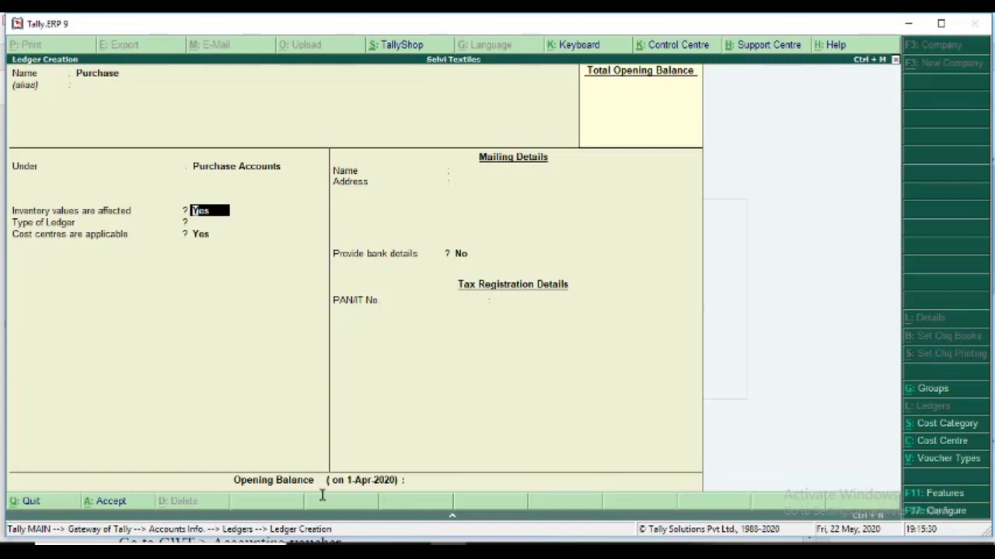
# Step: Keep inventory values affected and cost centres applicable at Yes, set the ledger type to Not Applicable, and save the Purchase ledger
pyautogui.press('Return')
pyautogui.press('Return')
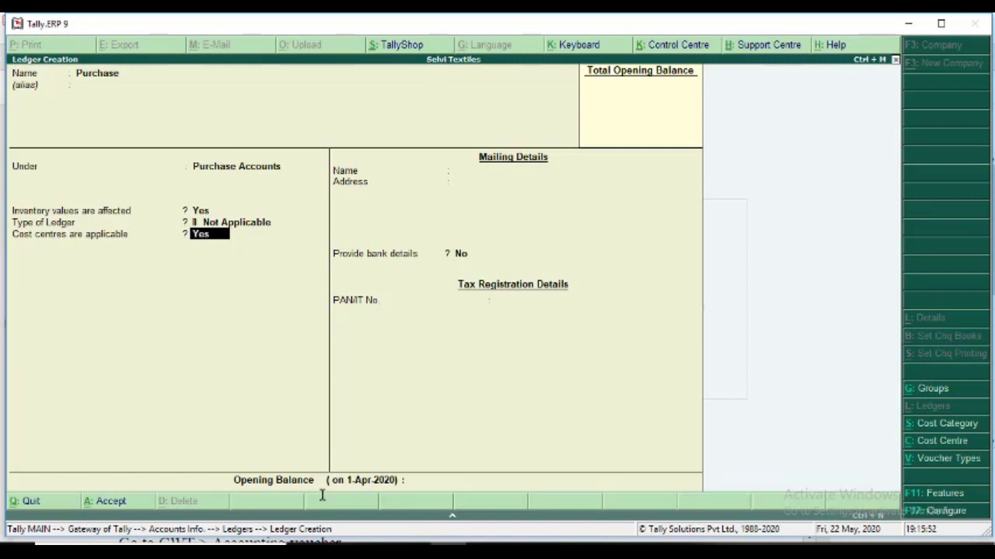
pyautogui.press('Return')
pyautogui.press('Return')
pyautogui.press('Return')
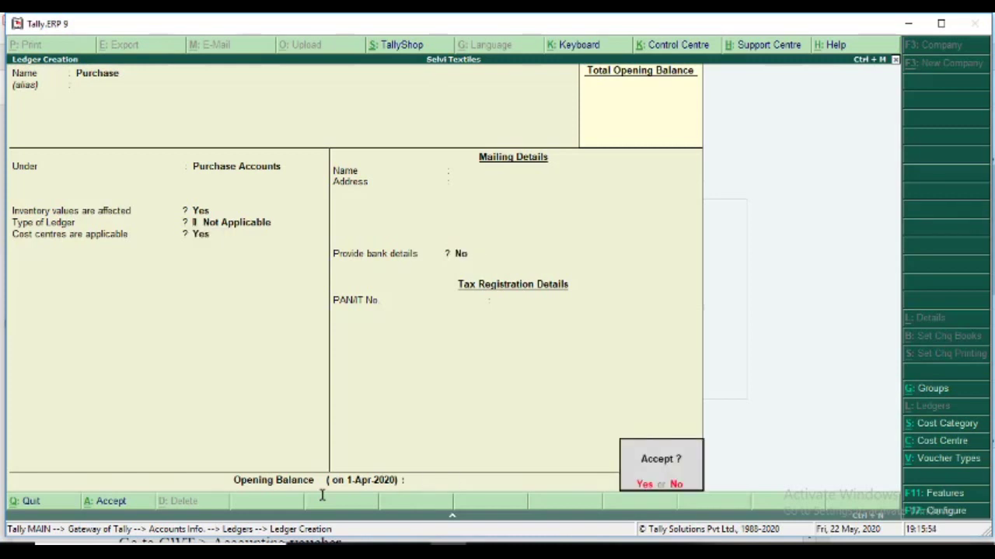
pyautogui.press('Return')
# Step: Create the Sales ledger under Sales Accounts with inventory values affected Yes, ledger type Not Applicable and cost centres applicable Yes
pyautogui.write('Sales')
pyautogui.press('Return')
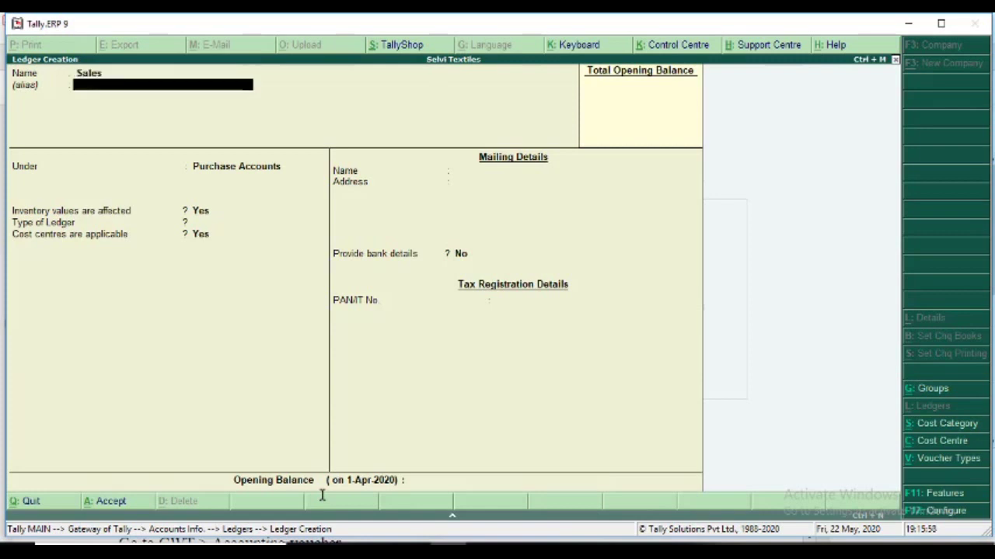
pyautogui.press('Return')
pyautogui.write('Sales')
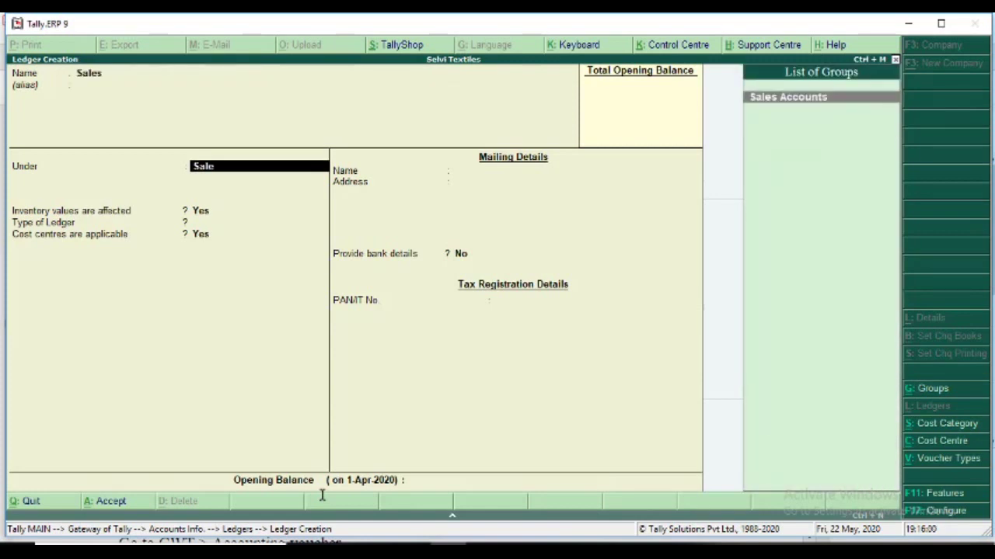
pyautogui.press('Return')
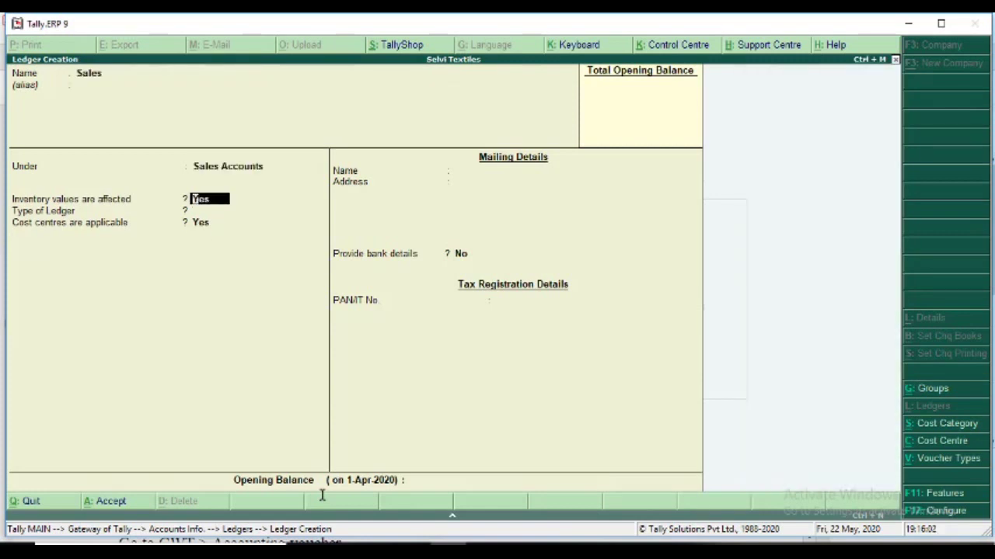
pyautogui.press('Return')
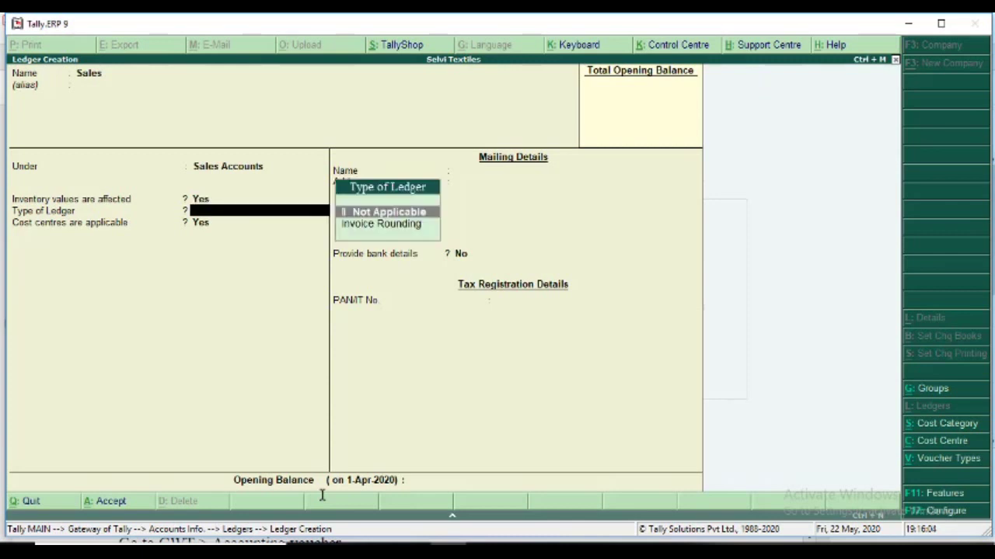
pyautogui.press('Return')
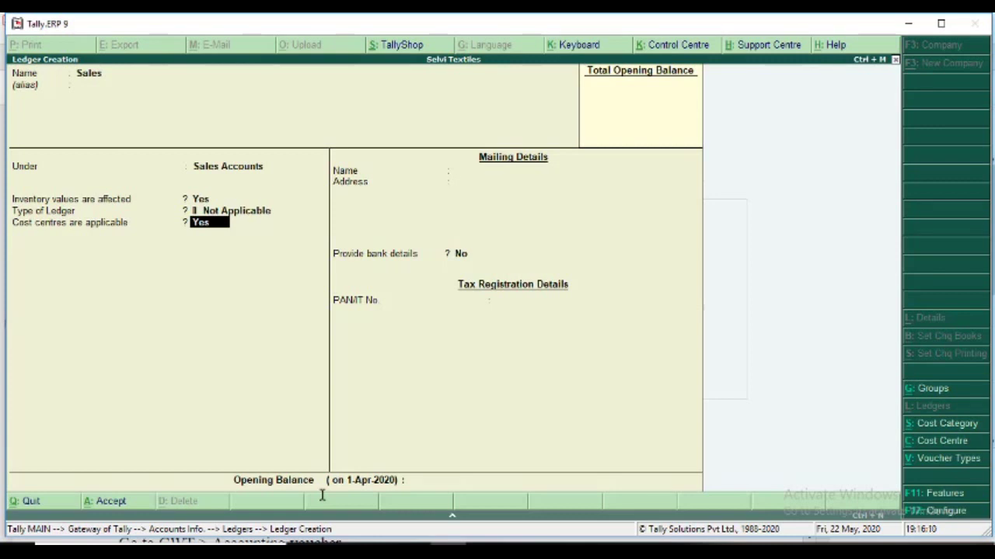
pyautogui.press('Return')
pyautogui.press('Return')
pyautogui.press('Return')
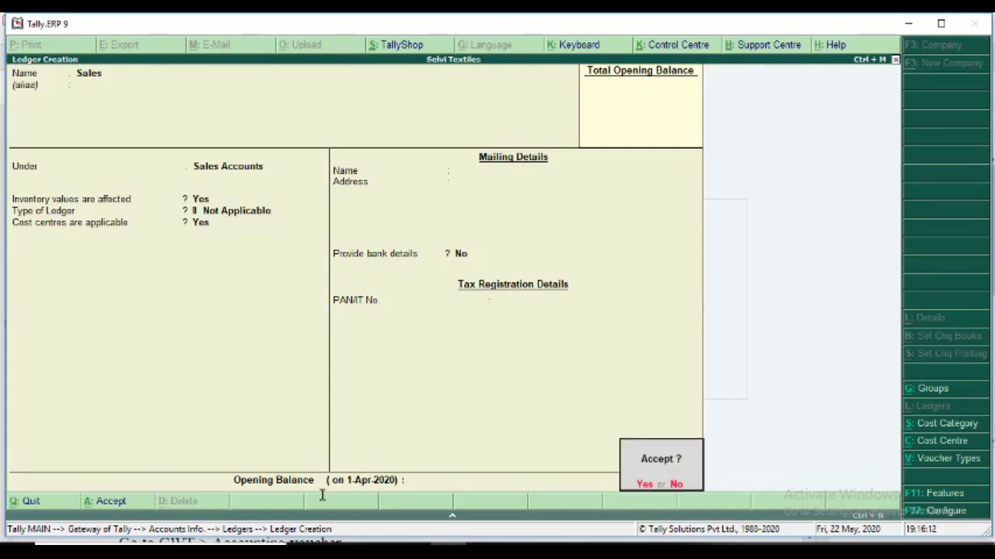
pyautogui.press('Return')
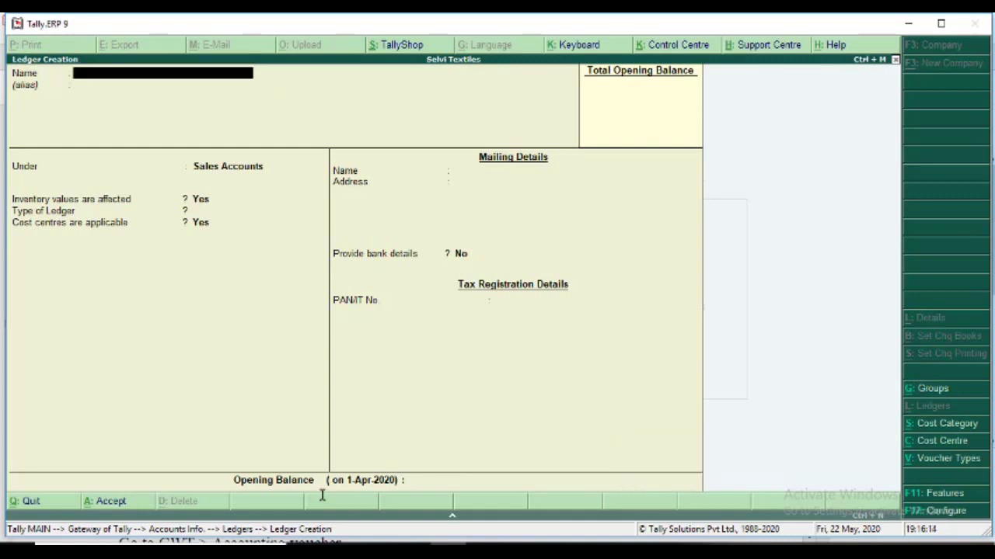
# Step: Name the new ledger Salary Expenses and place it under Indirect Expenses, without an alias
pyautogui.write('Salary Expenses')
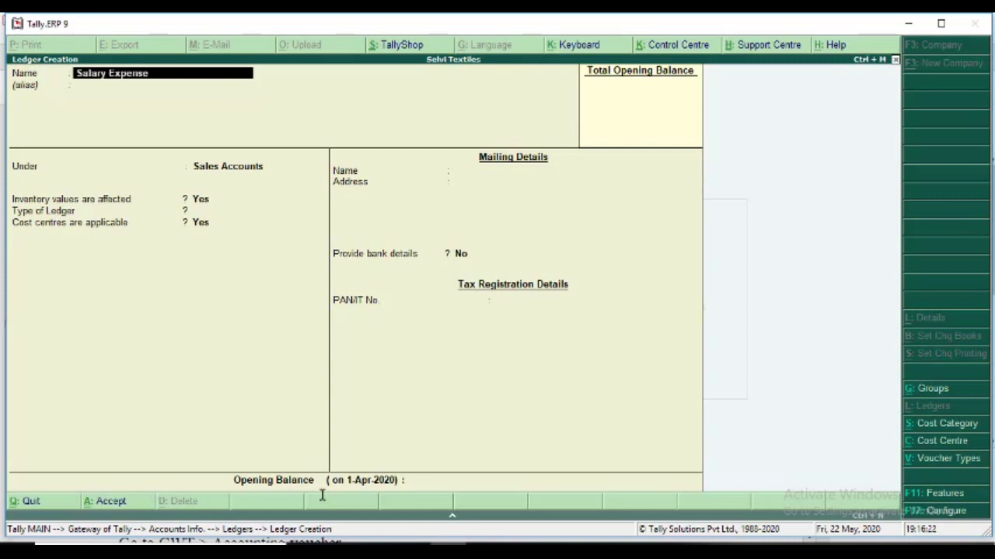
pyautogui.press('Return')
pyautogui.press('Return')
pyautogui.write('Indir')
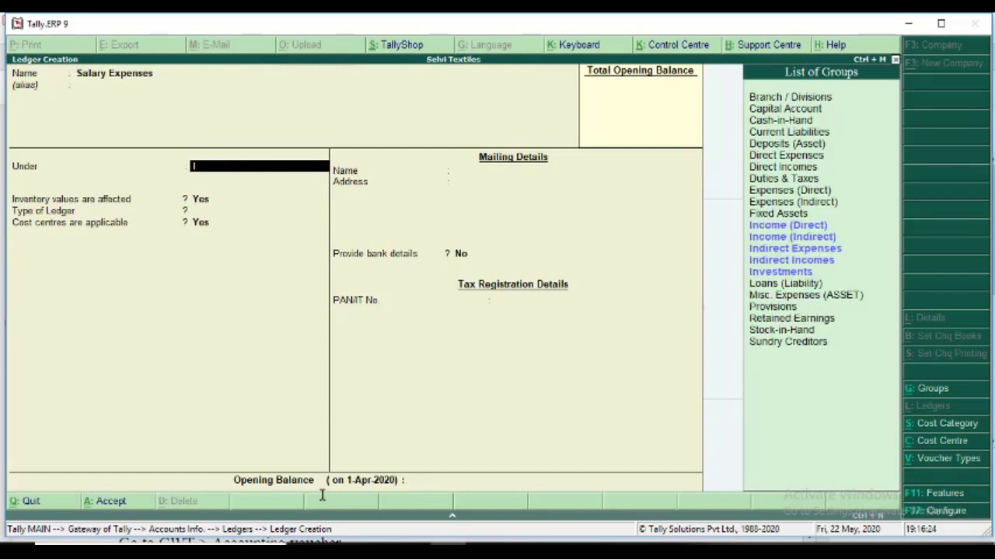
pyautogui.write('e')
pyautogui.press('Down')
pyautogui.press('Return')
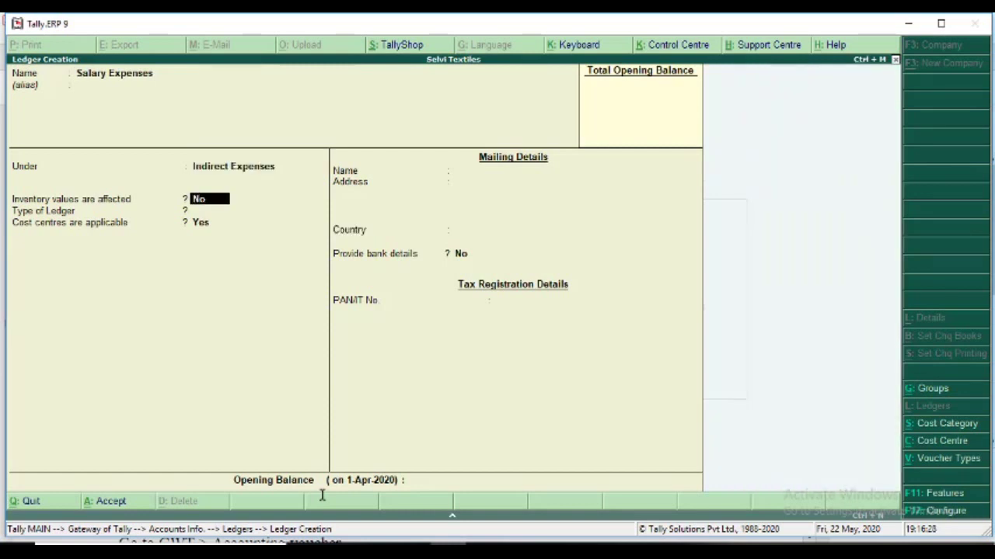
# Step: Keep inventory values at No and cost centres at Yes, set the ledger type to Not Applicable, and save the Salary Expenses ledger
pyautogui.press('Return')
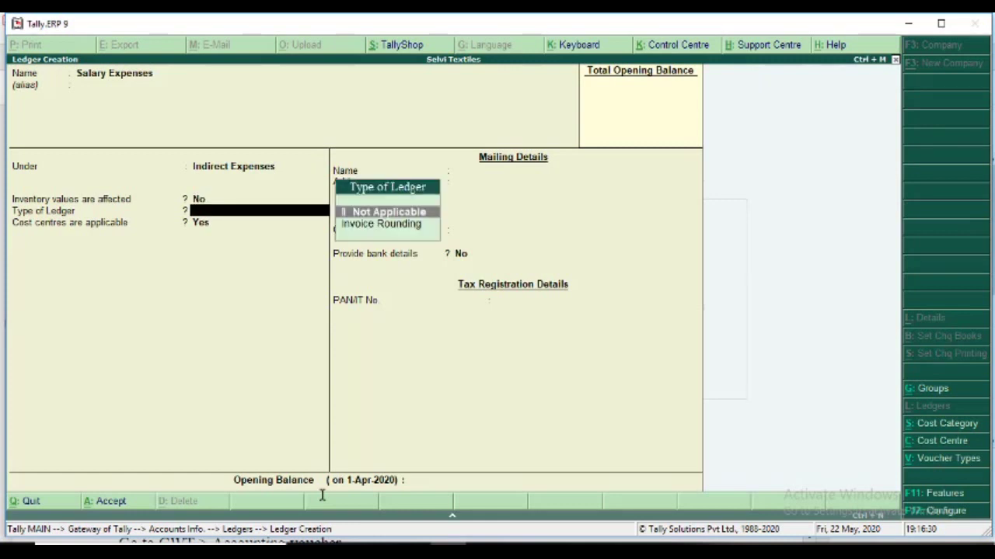
pyautogui.press('Return')
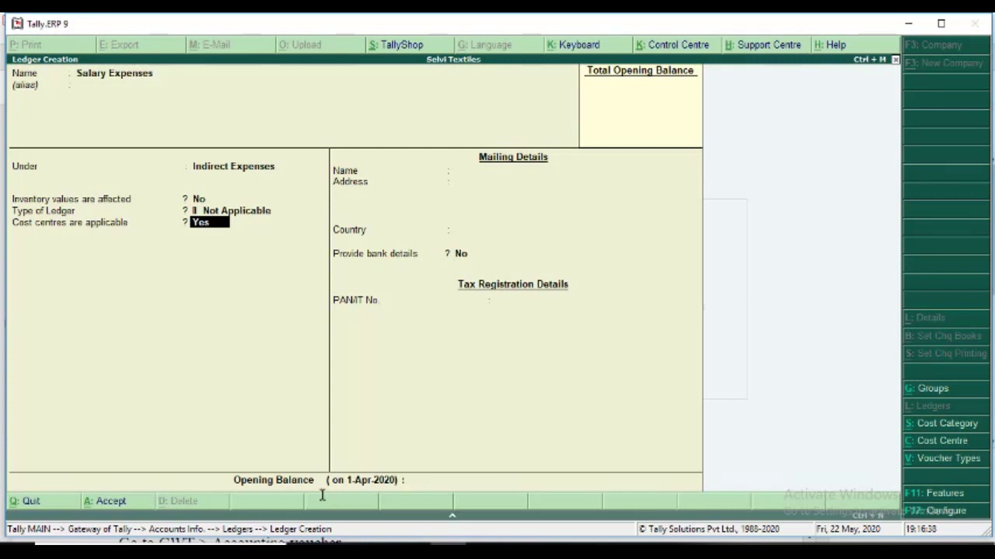
pyautogui.press('Return')
pyautogui.press('Return')
pyautogui.press('Return')
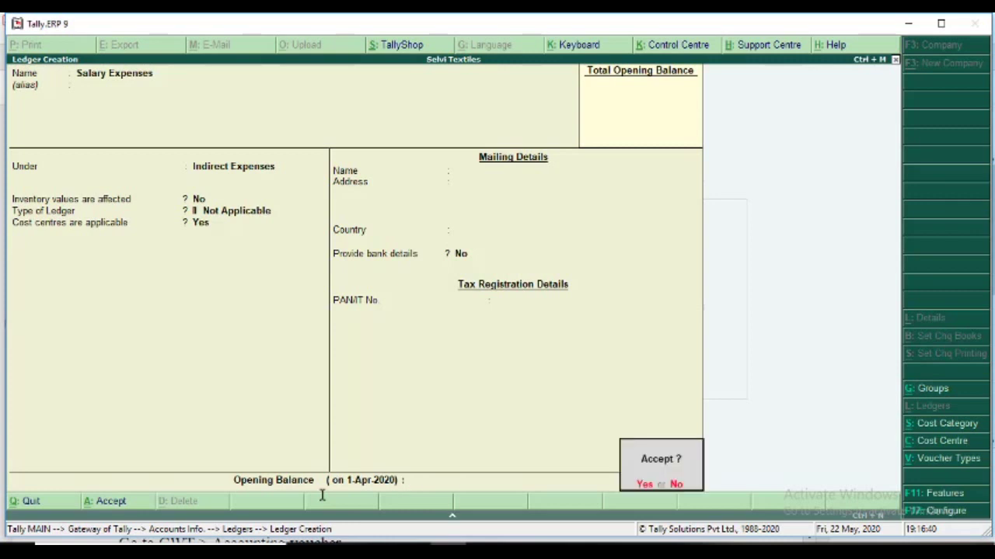
pyautogui.press('Return')
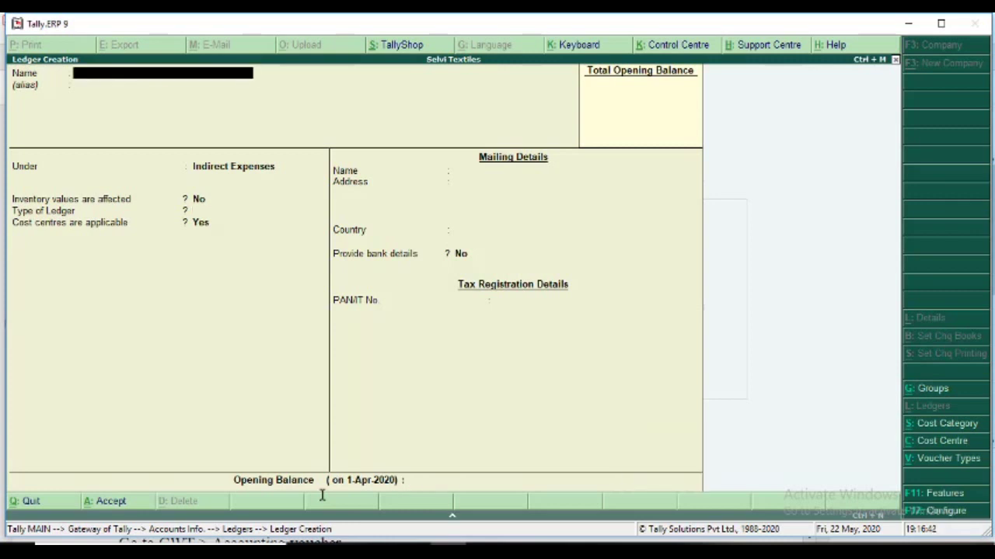
# Step: Create the Coffee Expenses ledger under Indirect Expenses with inventory values No, ledger type Not Applicable and cost centres applicable Yes
pyautogui.write('Coffee Expenses')
pyautogui.press('Return')
pyautogui.press('Return')
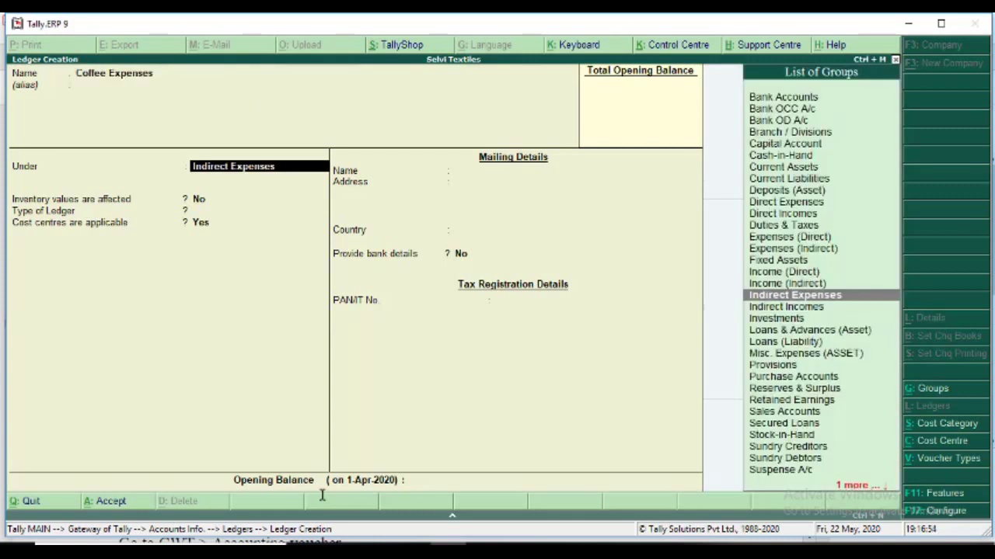
pyautogui.press('Return')
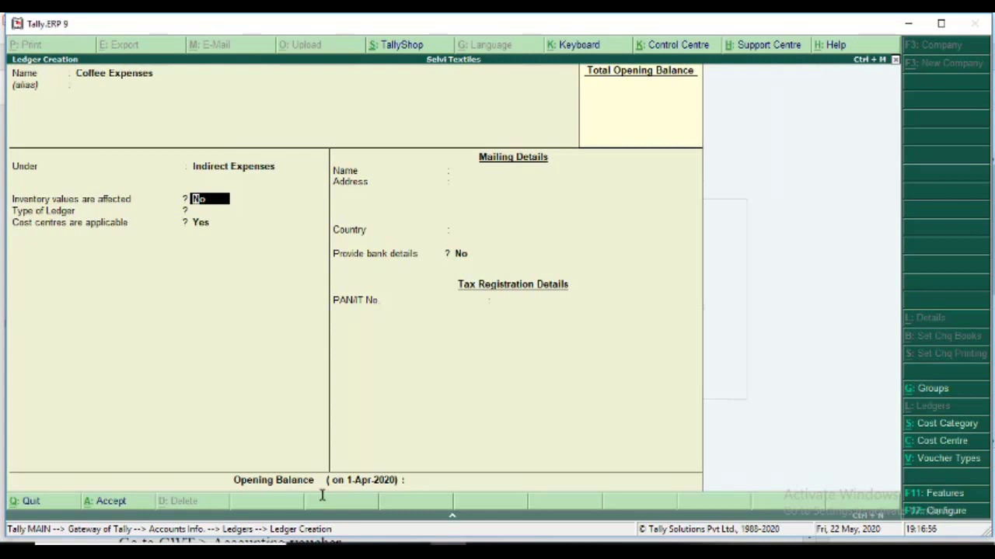
pyautogui.press('Return')
pyautogui.press('Return')
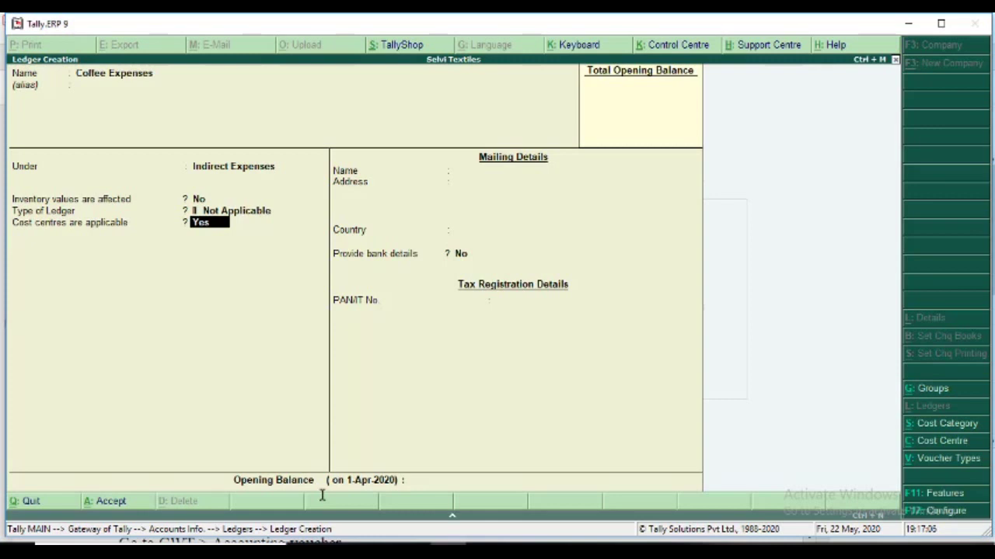
pyautogui.press('Return')
pyautogui.press('Return')
pyautogui.press('Return')
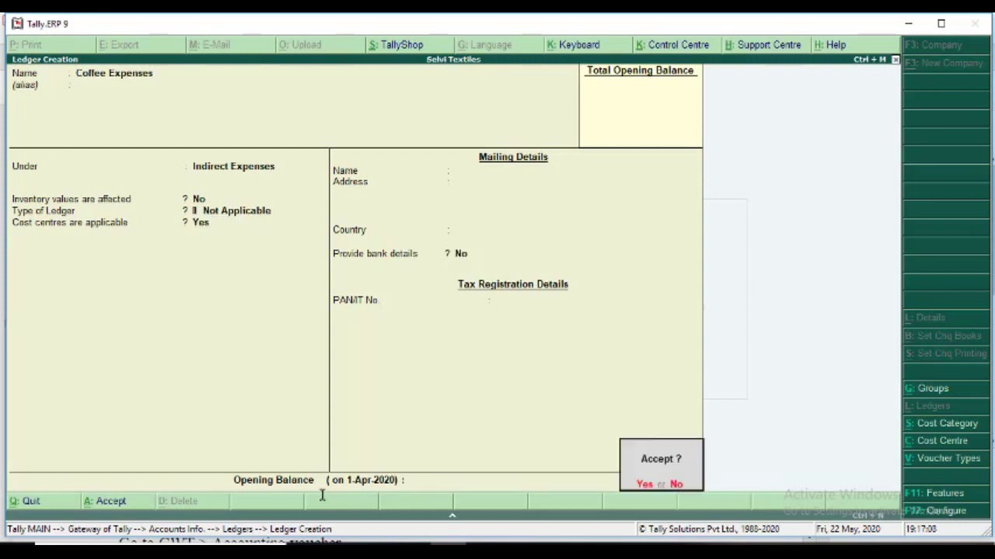
pyautogui.press('Return')
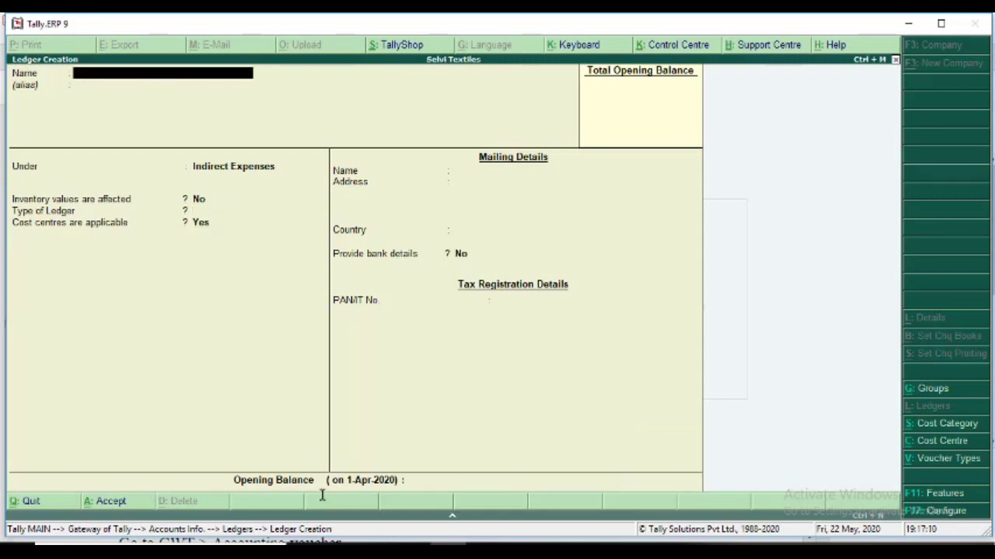
# Step: Review the voucher entry step and the April 2020 transactions with their branch ratios in the Day 4 PDF
pyautogui.hotkey('alt', 'Tab')
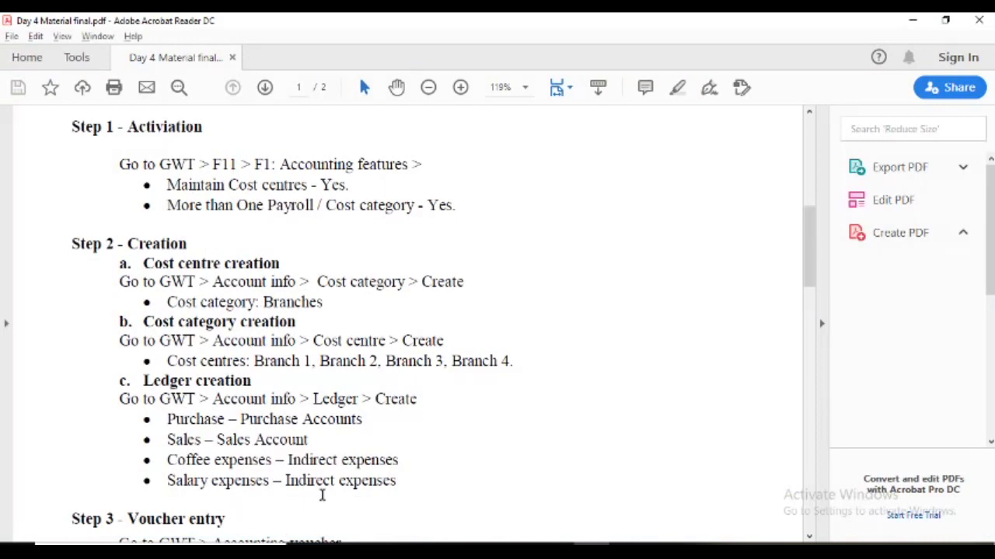
pyautogui.scroll(-10, 322, 495)
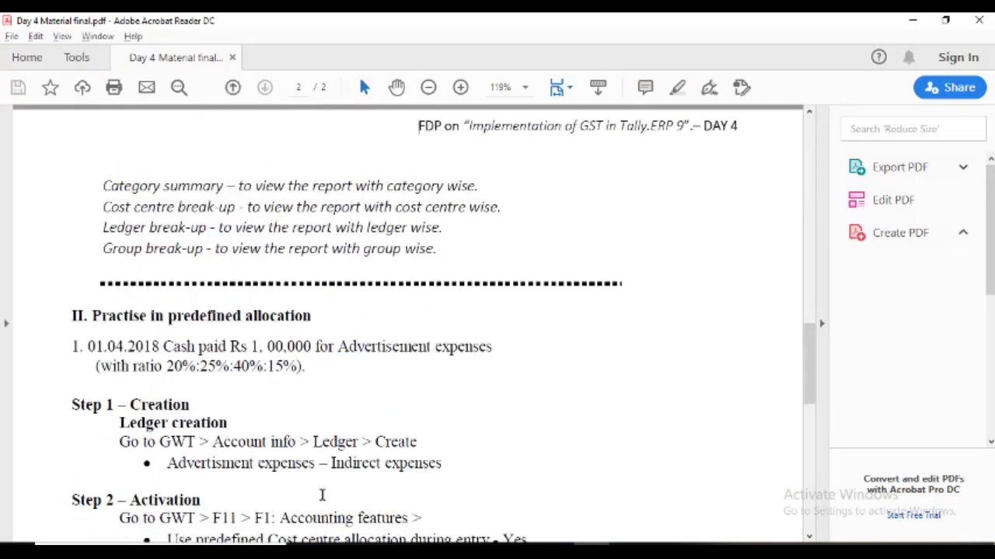
pyautogui.scroll(5, 322, 495)
pyautogui.scroll(1, 322, 495)
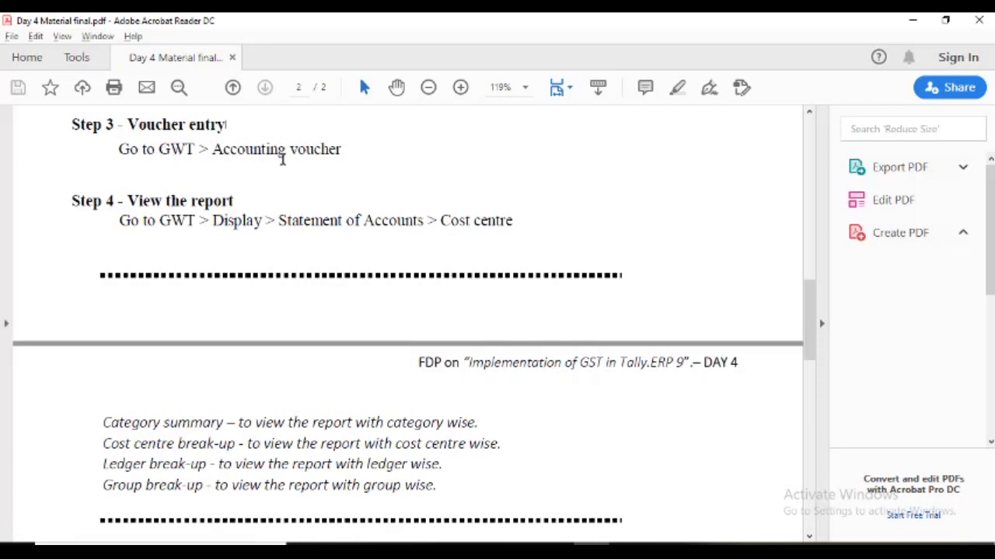
pyautogui.click(809, 112)
pyautogui.click(809, 113)
pyautogui.moveTo(808, 113); pyautogui.dragTo(809, 113)
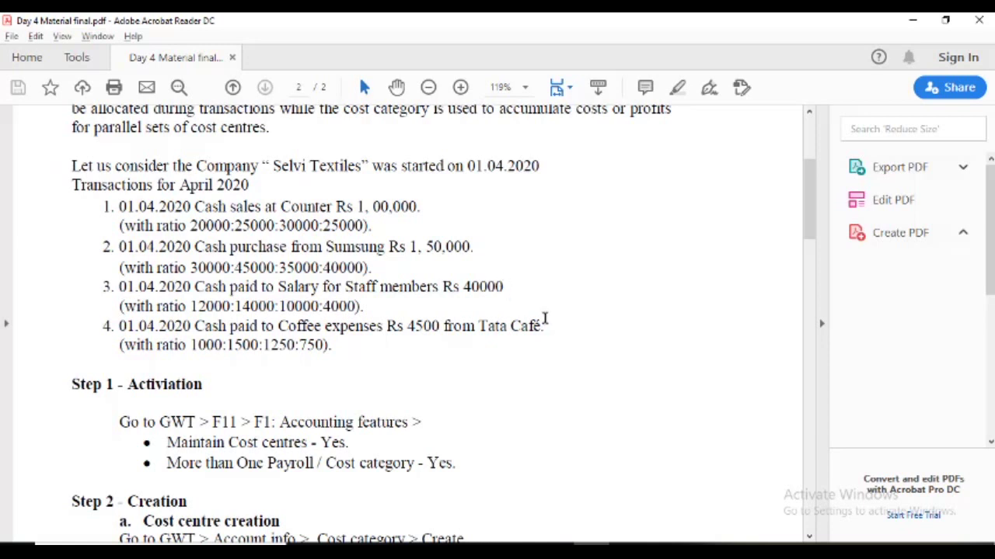
# Step: Switch from the PDF to Tally.ERP 9, quit ledger creation and return to the Gateway of Tally
pyautogui.hotkey('alt', 'Tab')
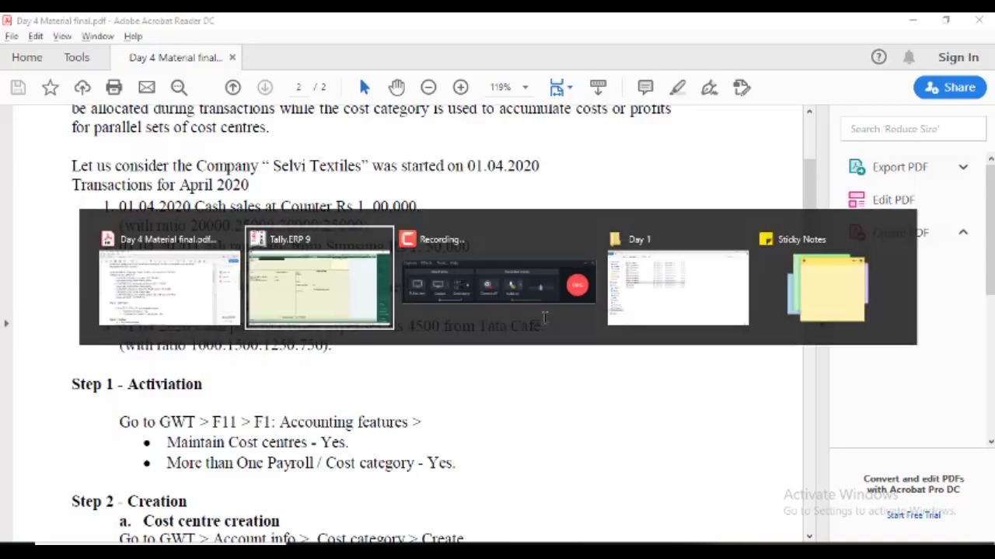
pyautogui.press('Escape')
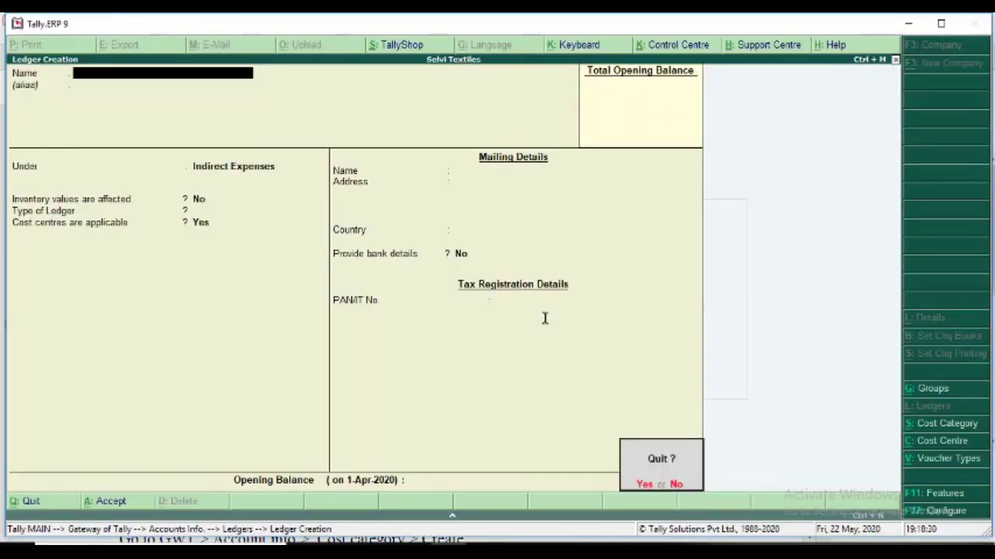
pyautogui.press('Return')
pyautogui.press('Escape')
pyautogui.press('Escape')
pyautogui.press('Escape')
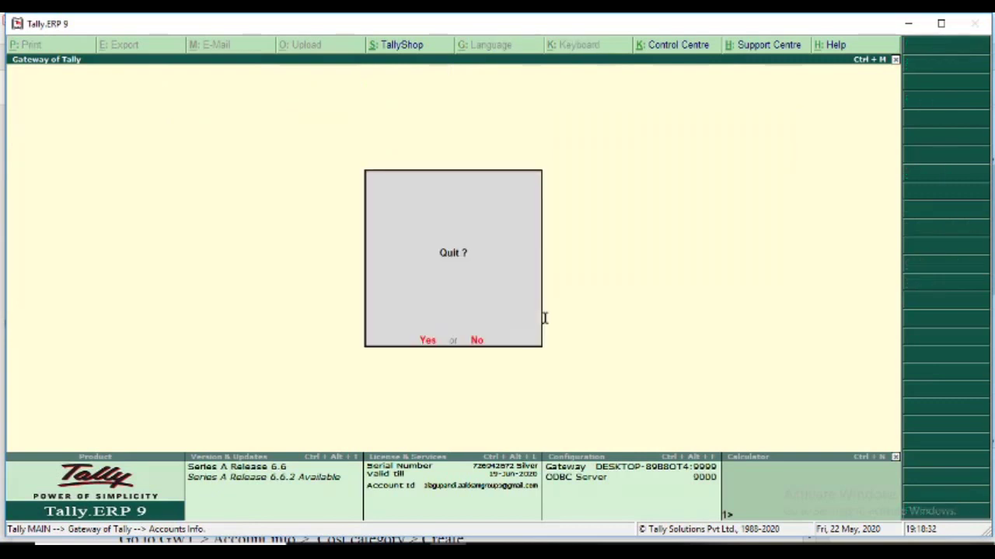
pyautogui.press('Escape')
# Step: Start a new Sales accounting voucher and change it from item invoice to voucher mode
pyautogui.press('Down')
pyautogui.press('Down')
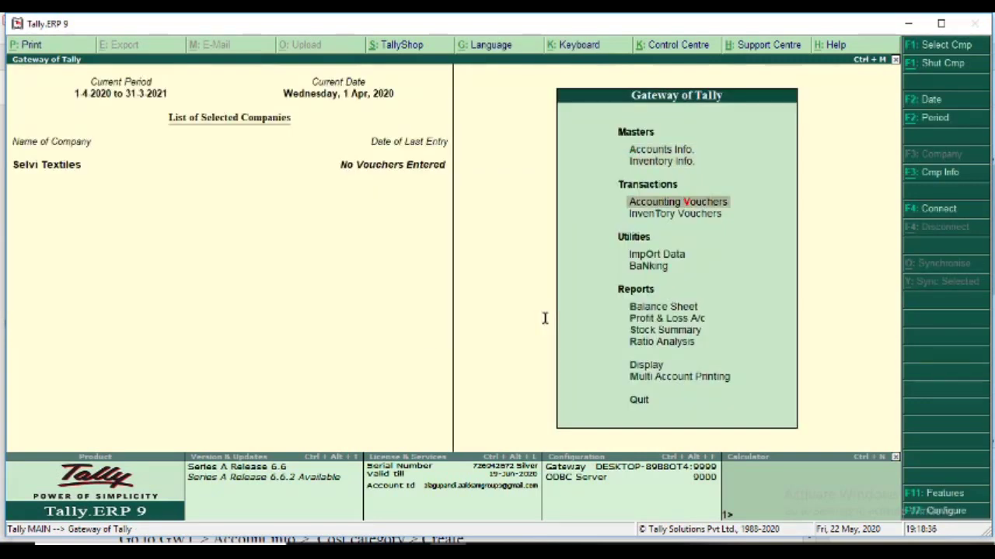
pyautogui.press('Return')
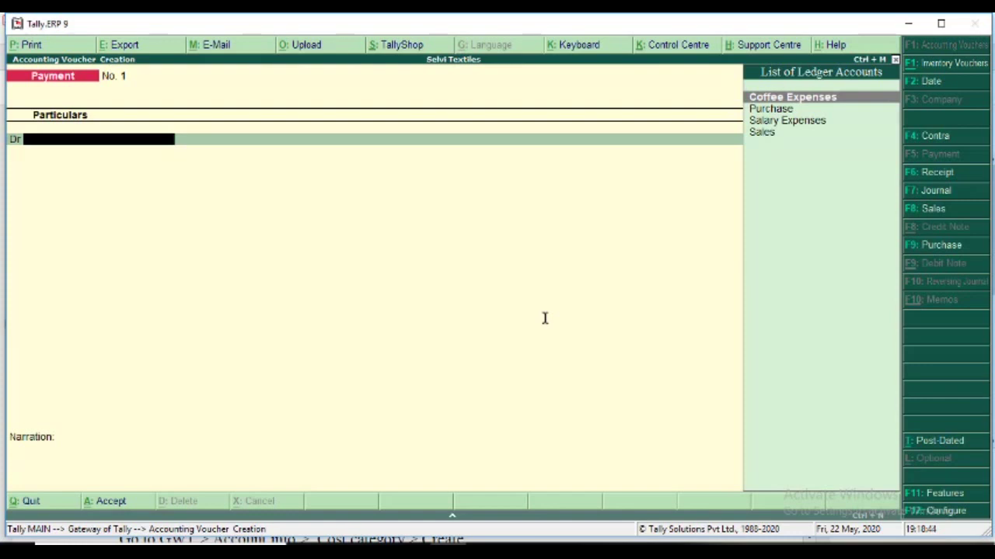
pyautogui.click(933, 209)
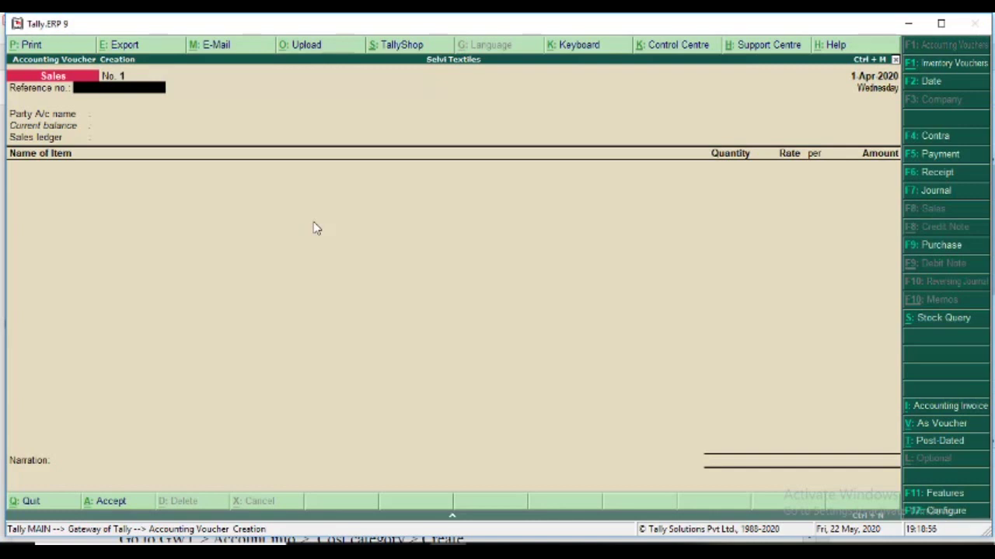
pyautogui.click(934, 425)
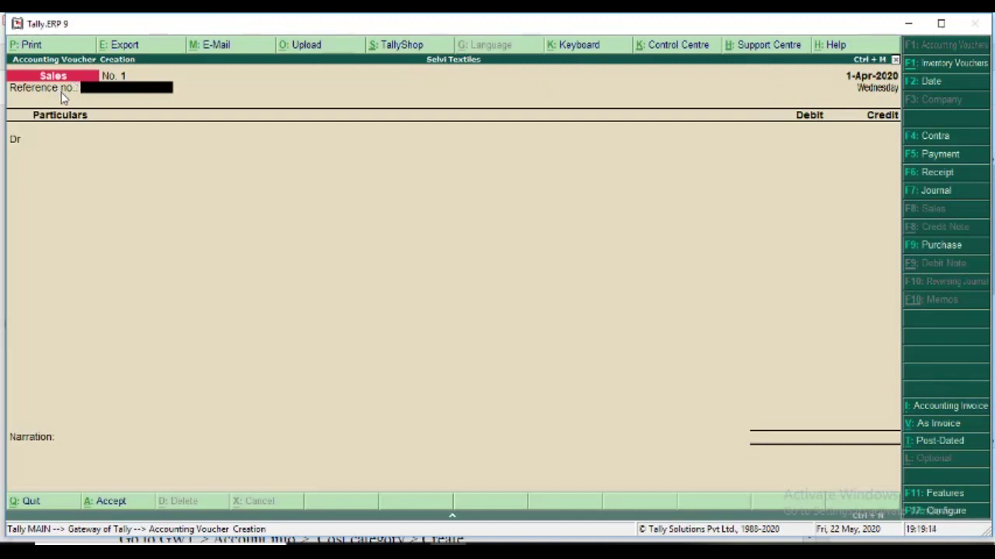
# Step: Leave the reference number blank, debit Cash, and accept the party details with empty despatch fields and Cash as buyer
pyautogui.press('Return')
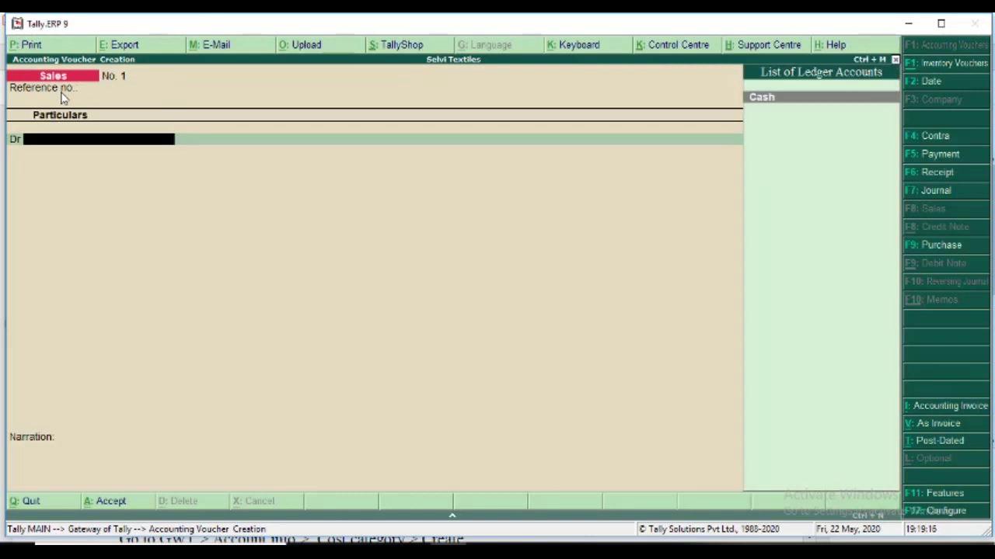
pyautogui.press('Return')
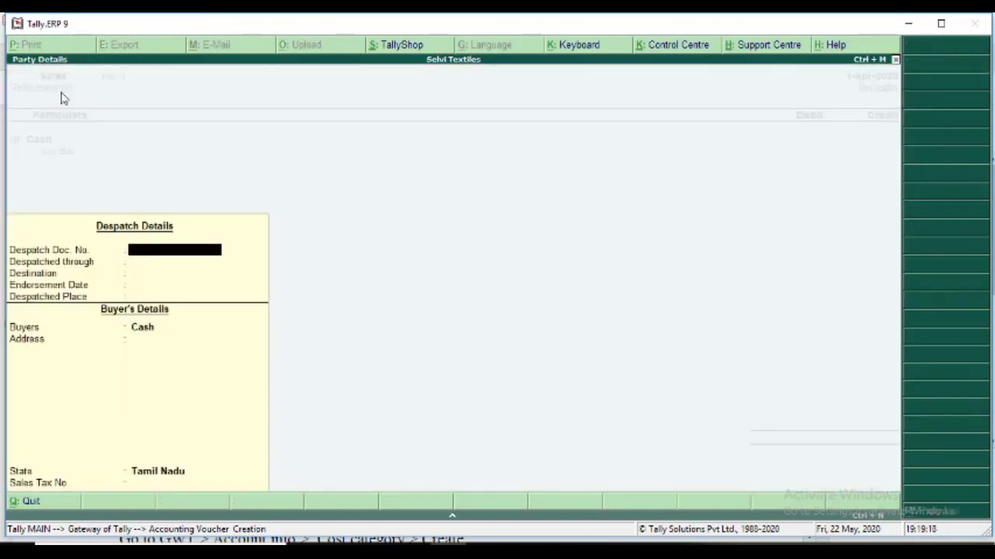
pyautogui.press('Return')
pyautogui.press('Return')
pyautogui.press('Return')
pyautogui.press('Return')
pyautogui.press('Return')
pyautogui.press('Return')
pyautogui.press('Return')
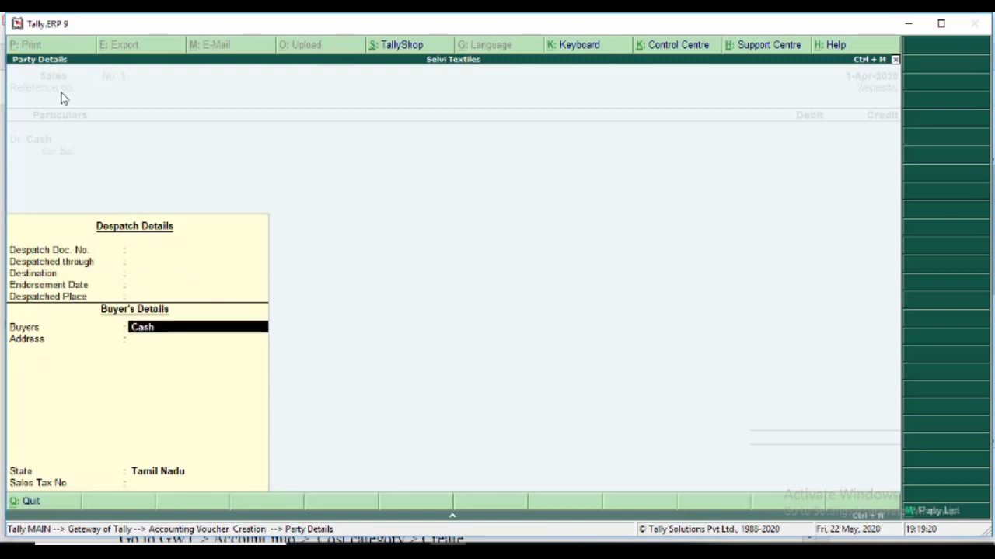
pyautogui.press('Return')
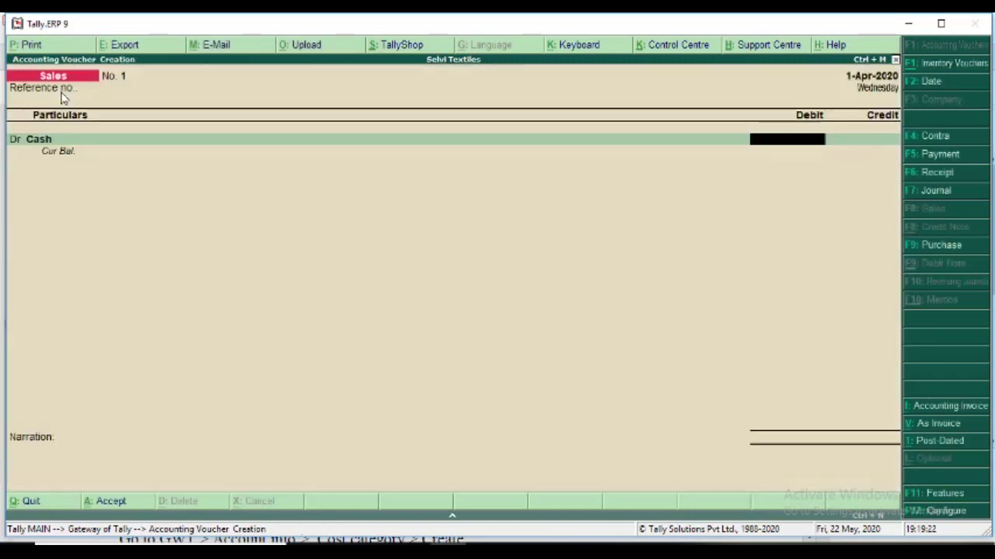
# Step: Enter the PDF's cash sales amount of 100000 as the Cash debit and credit Sales, leaving the inventory allocations empty
pyautogui.hotkey('alt', 'Tab')
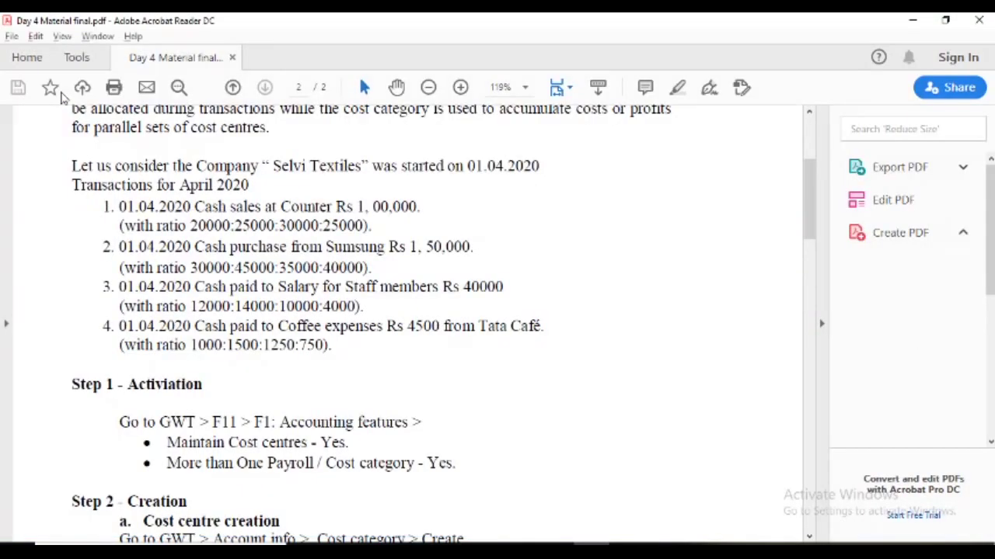
pyautogui.hotkey('alt', 'Tab')
pyautogui.write('100000')
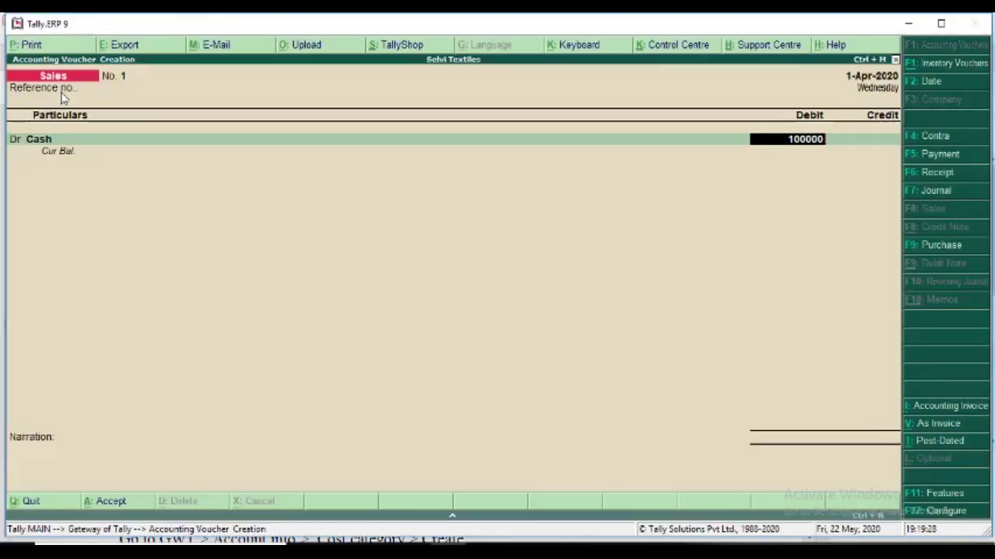
pyautogui.press('Return')
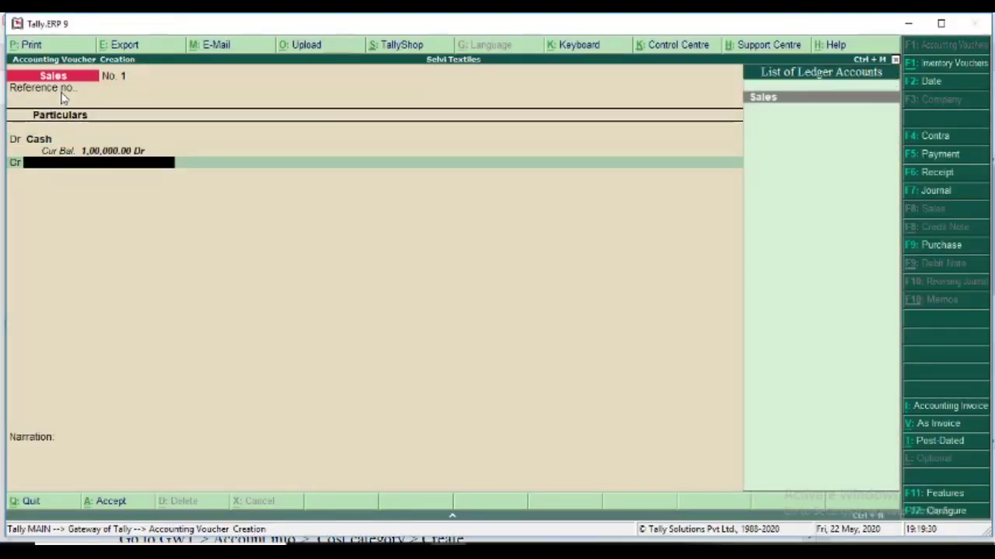
pyautogui.press('Return')
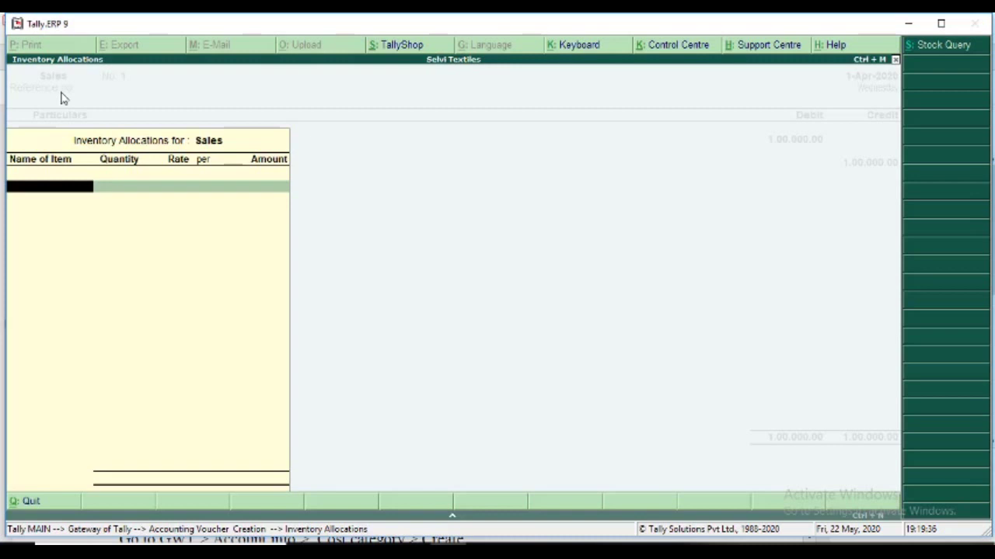
pyautogui.press('Return')
pyautogui.press('Return')
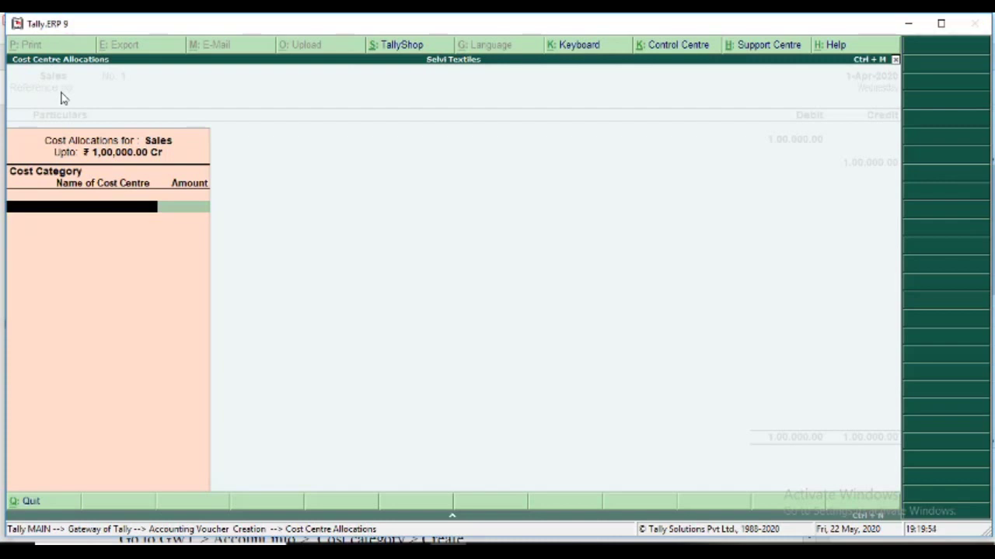
# Step: Consult the exercise PDF and choose the Branches cost category for the Sales allocation
pyautogui.hotkey('alt', 'Tab')
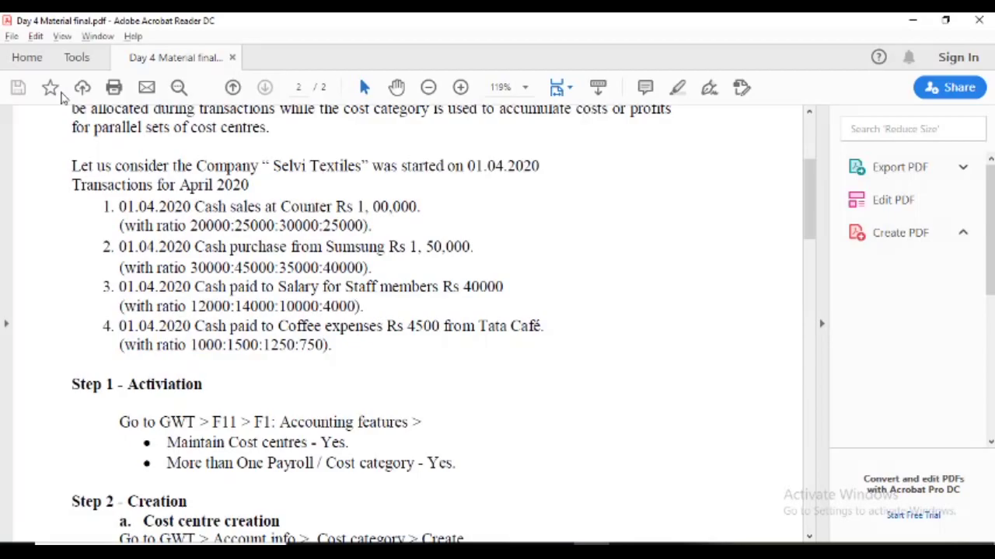
pyautogui.hotkey('alt', 'Tab')
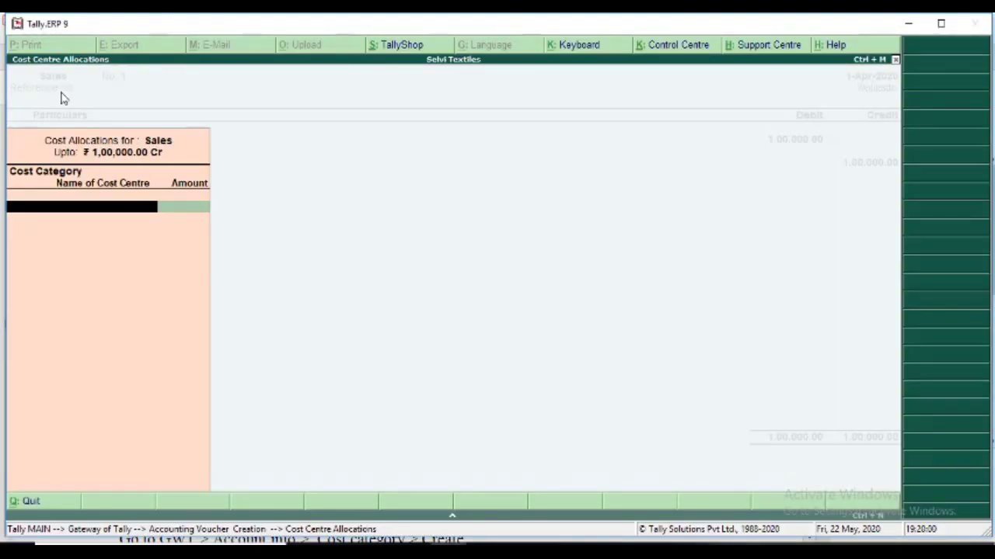
pyautogui.write('Bra')
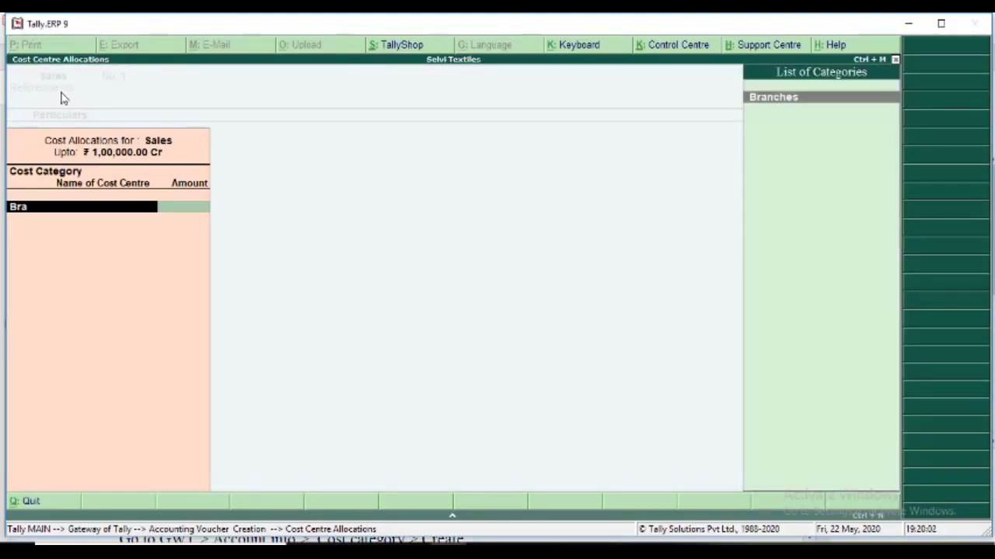
pyautogui.press('Return')
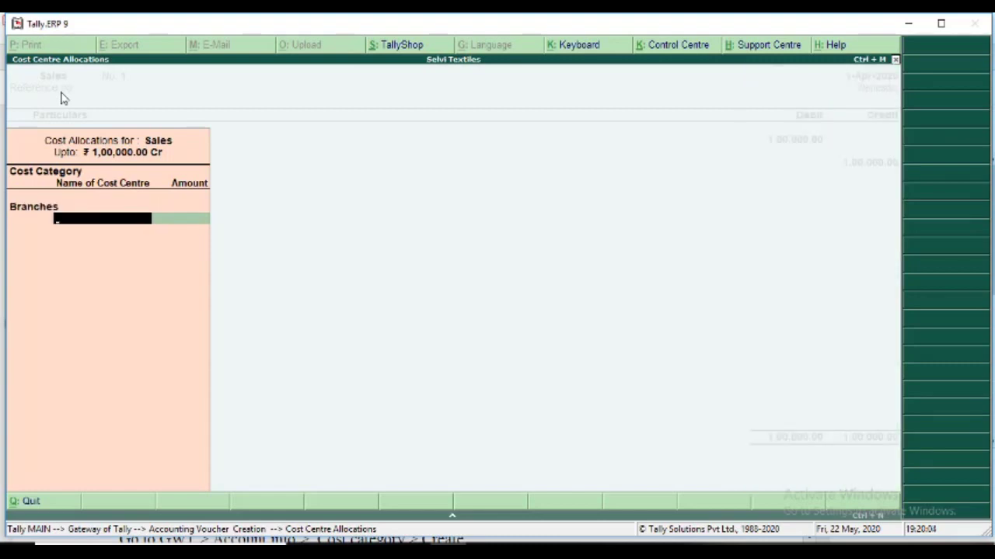
# Step: Allocate 20000 of the sales to Branch 1, following the ratio for transaction 1 in the PDF
pyautogui.hotkey('alt', 'Tab')
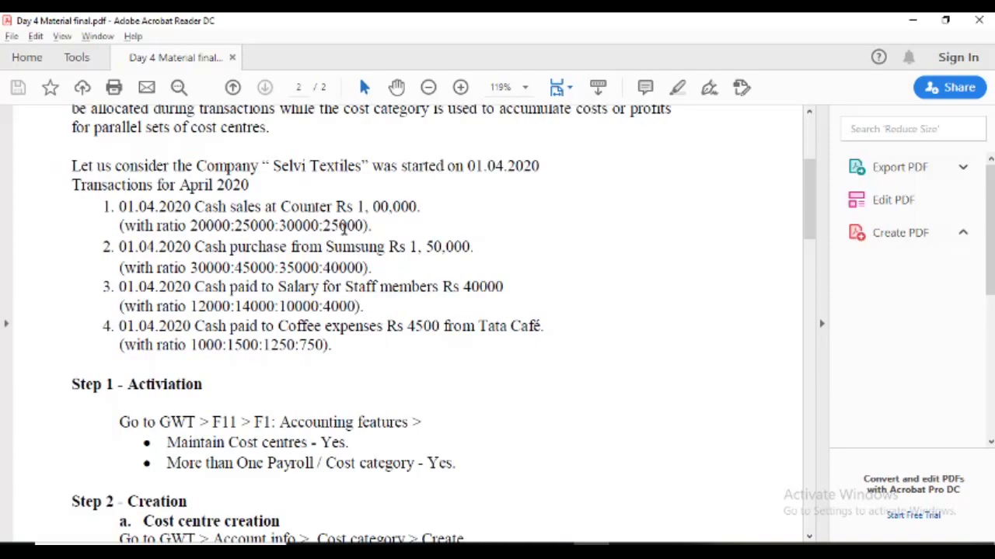
pyautogui.hotkey('alt', 'Tab')
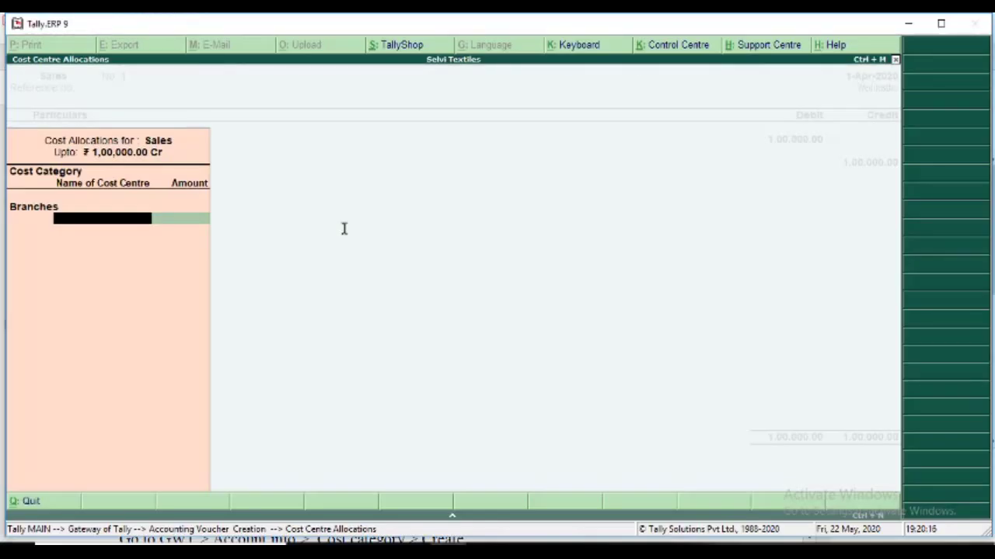
pyautogui.write('Bran')
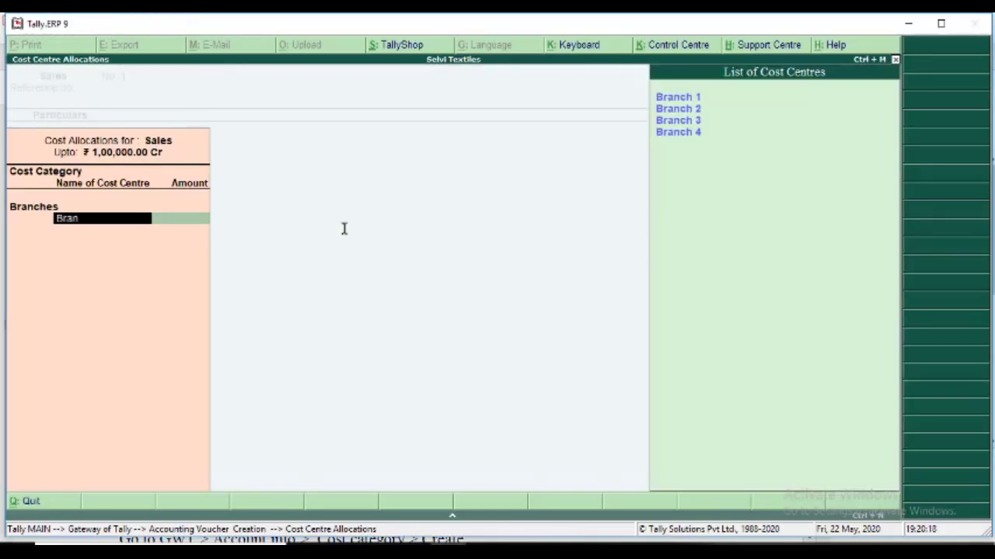
pyautogui.press('Return')
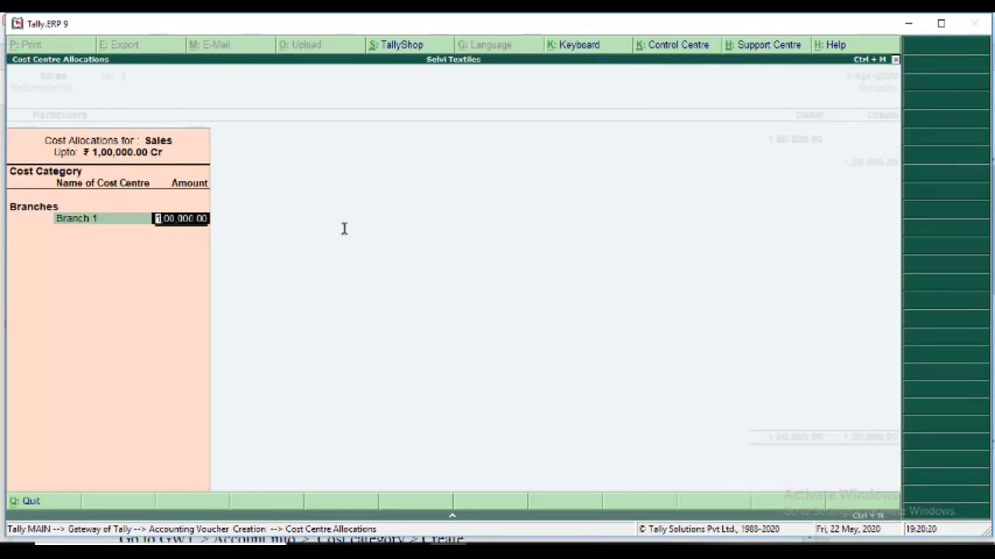
pyautogui.hotkey('alt', 'Tab')
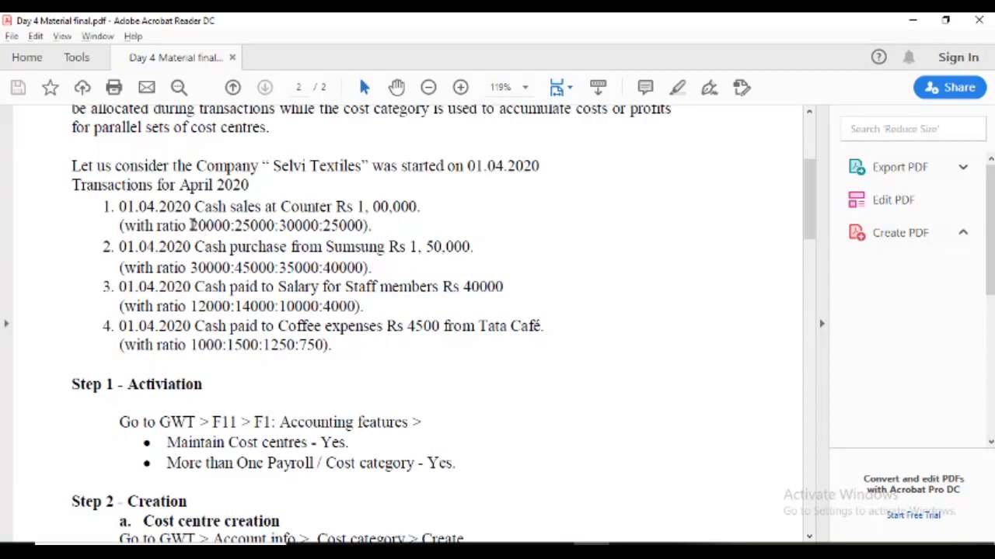
pyautogui.hotkey('alt', 'Tab')
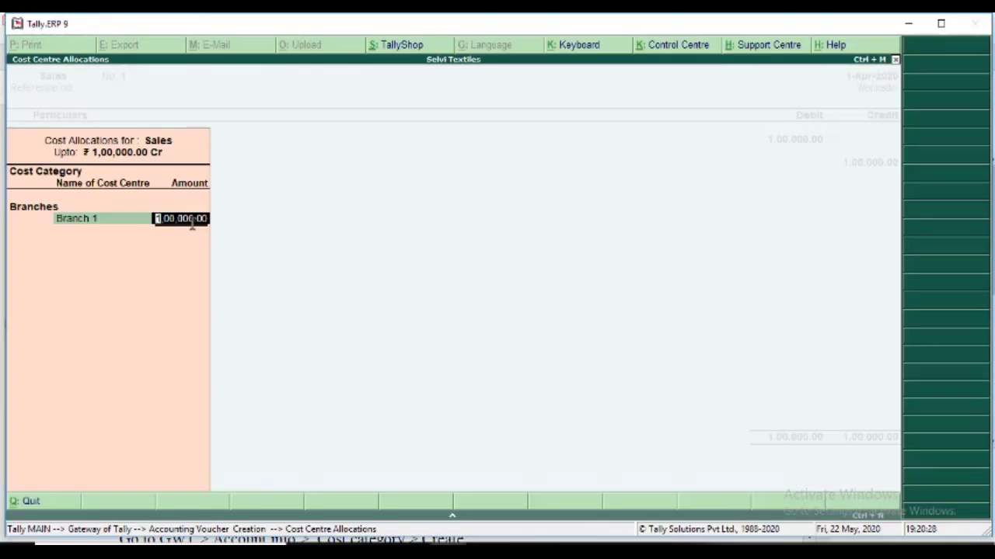
pyautogui.write('20000')
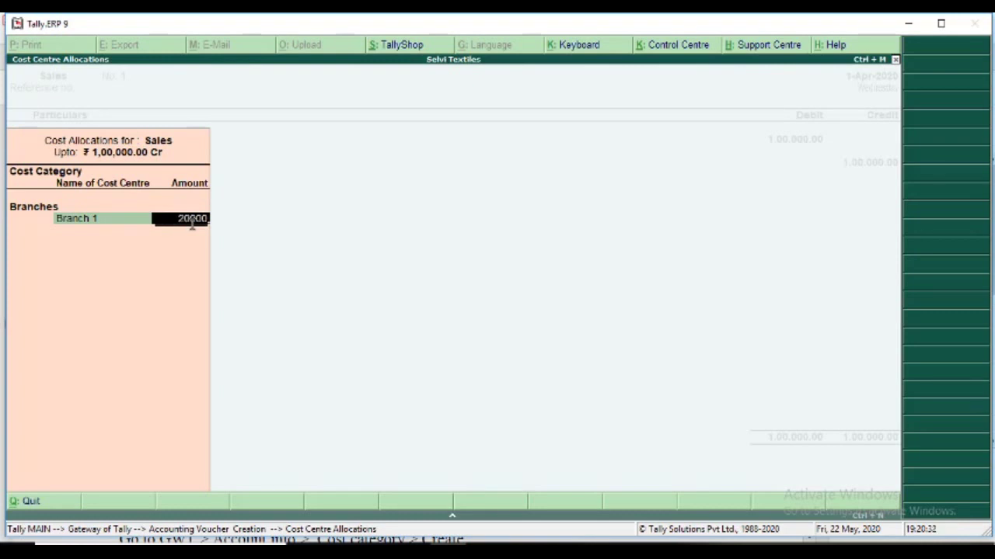
pyautogui.press('Return')
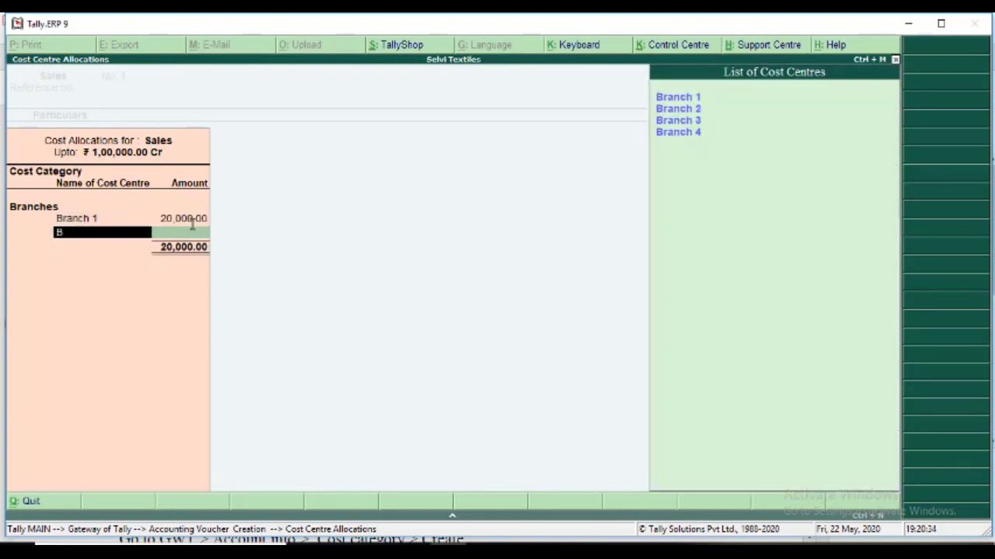
# Step: Add Branch 2 to the Sales cost allocation with an amount of 25000, as given in the PDF
pyautogui.write('Bra')
pyautogui.press('Down')
pyautogui.press('Return')
pyautogui.hotkey('alt', 'Tab')
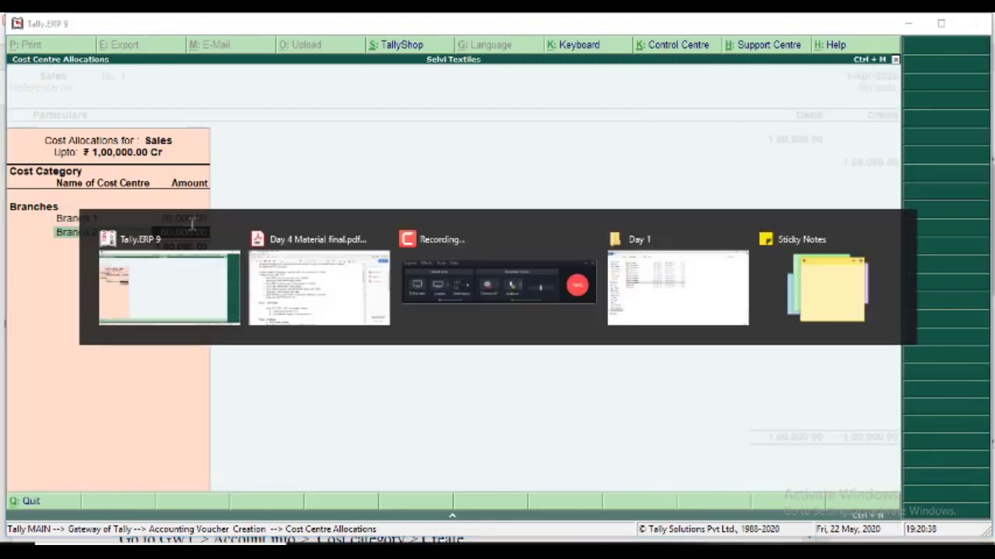
pyautogui.hotkey('alt', 'Tab')
pyautogui.write('25000')
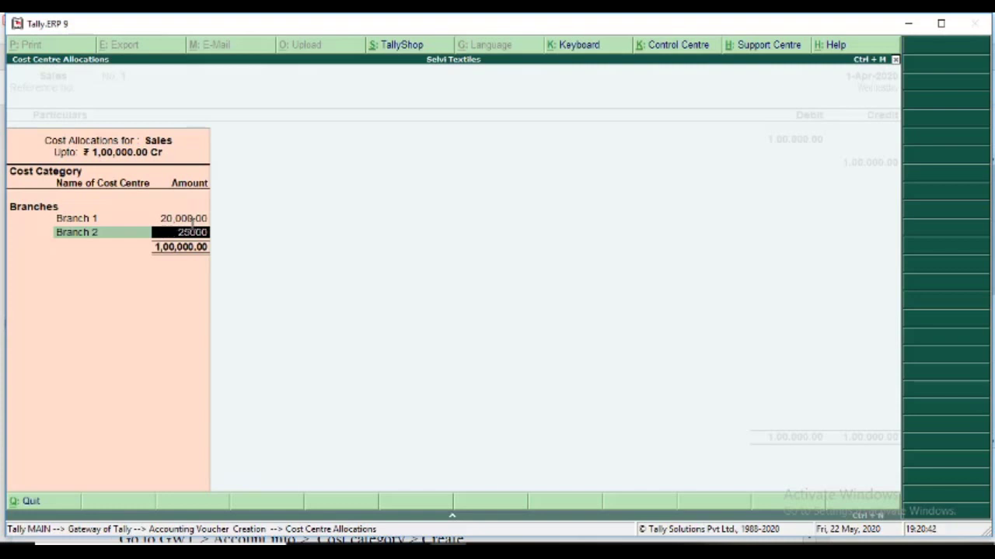
pyautogui.press('Return')
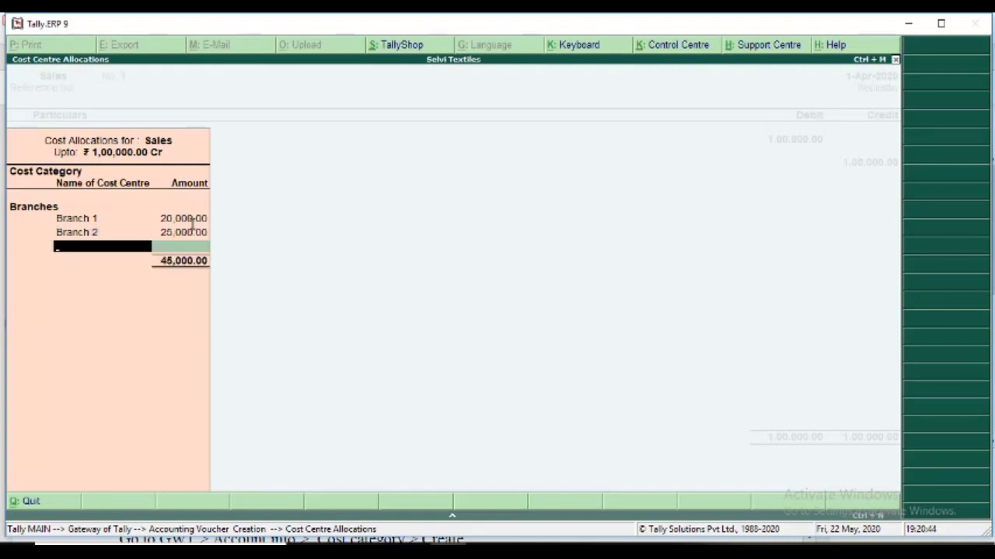
# Step: Add Branch 3 to the Sales cost allocation with an amount of 30000, as given in the PDF
pyautogui.write('B')
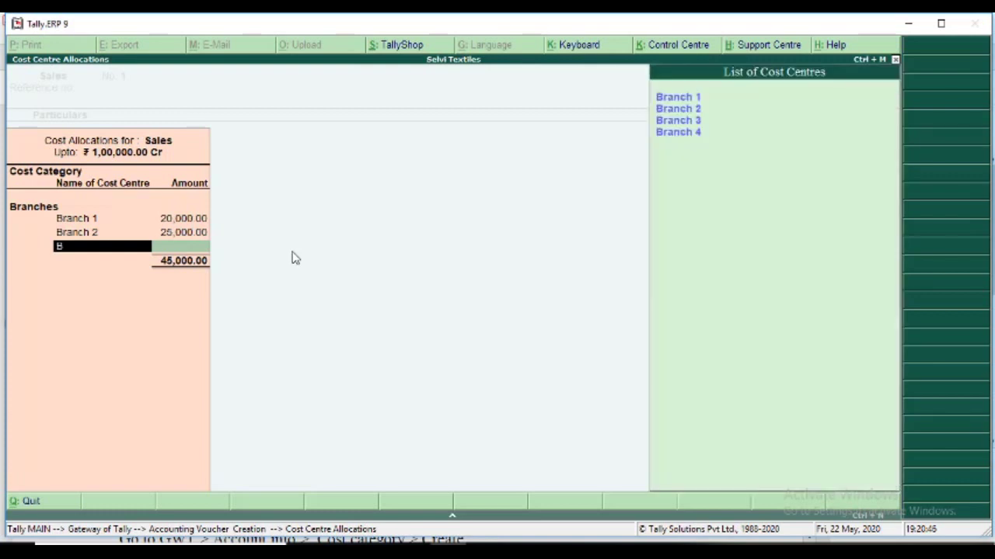
pyautogui.write('ranch')
pyautogui.press('Down')
pyautogui.press('Down')
pyautogui.press('Down')
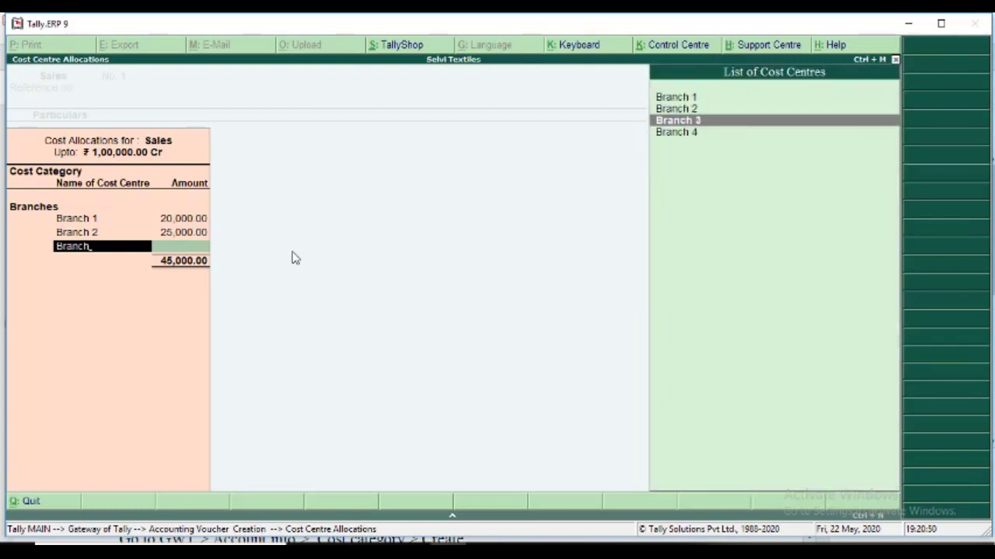
pyautogui.press('Return')
pyautogui.hotkey('alt', 'Tab')
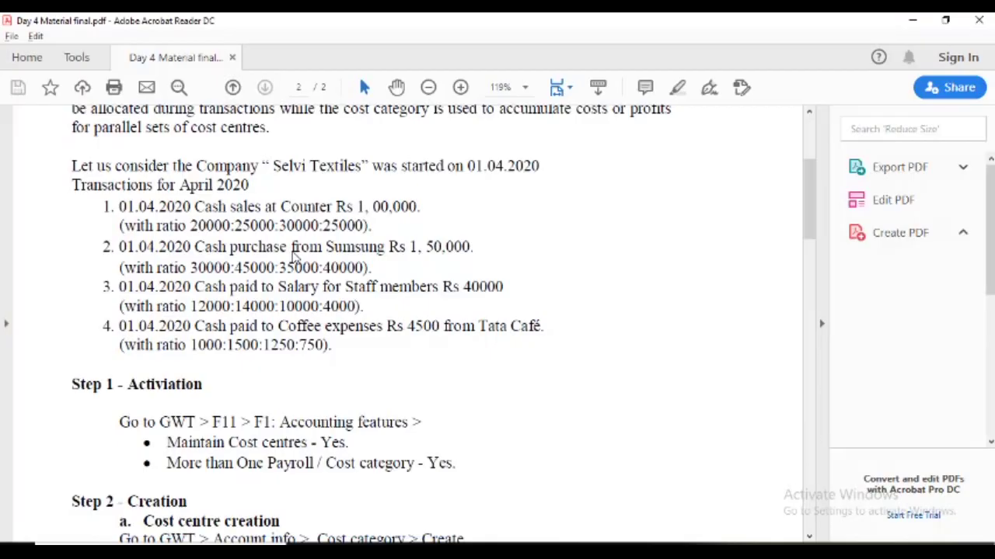
pyautogui.hotkey('alt', 'Tab')
pyautogui.write('30,000')
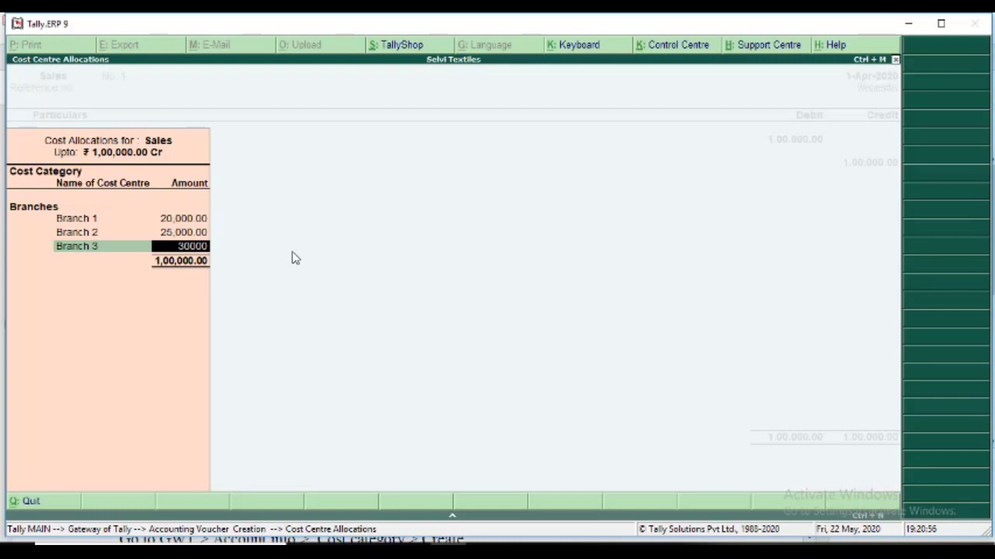
pyautogui.press('Return')
# Step: Allocate the remaining 25000 of the sales to Branch 4, checking it against the ratio in the PDF
pyautogui.write('Bra')
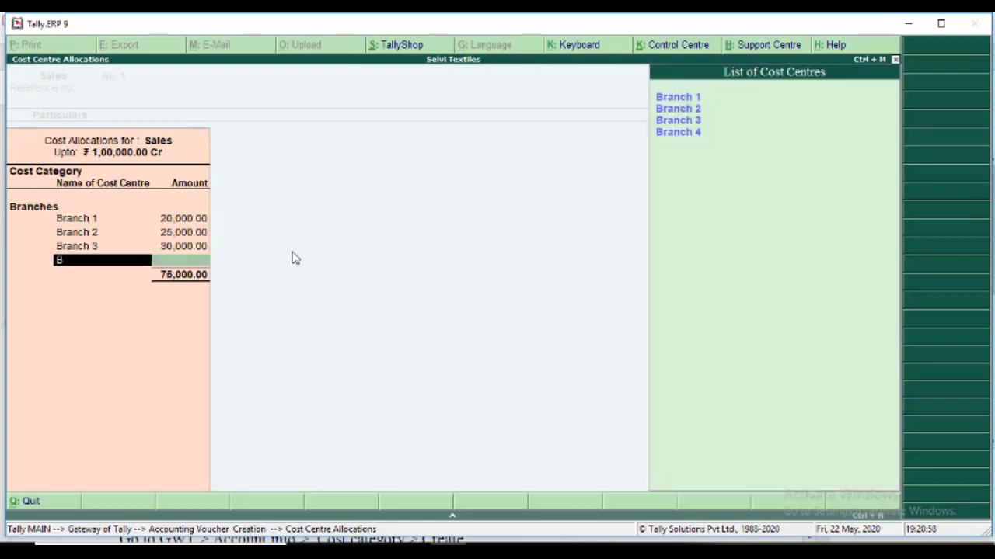
pyautogui.press('Down')
pyautogui.press('Down')
pyautogui.press('Down')
pyautogui.press('Down')
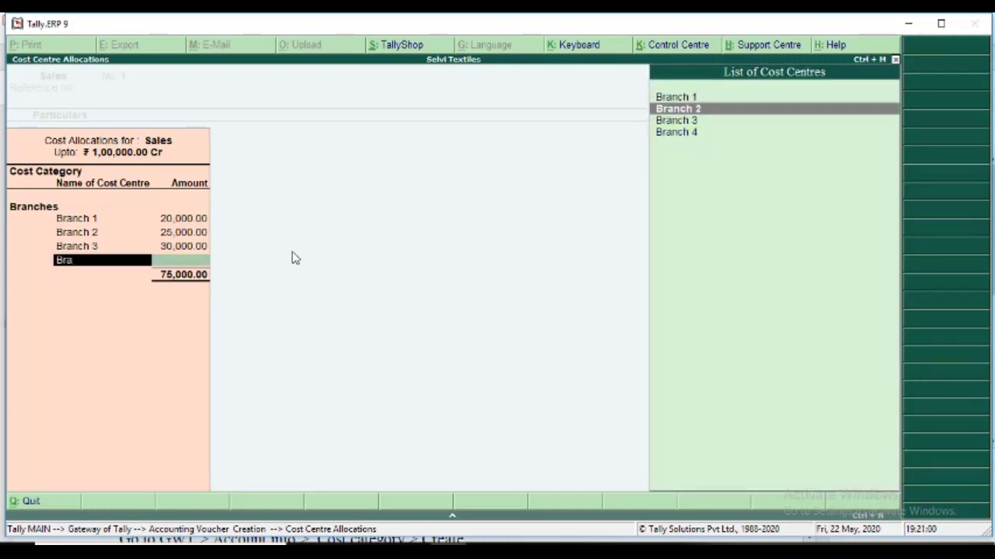
pyautogui.press('Return')
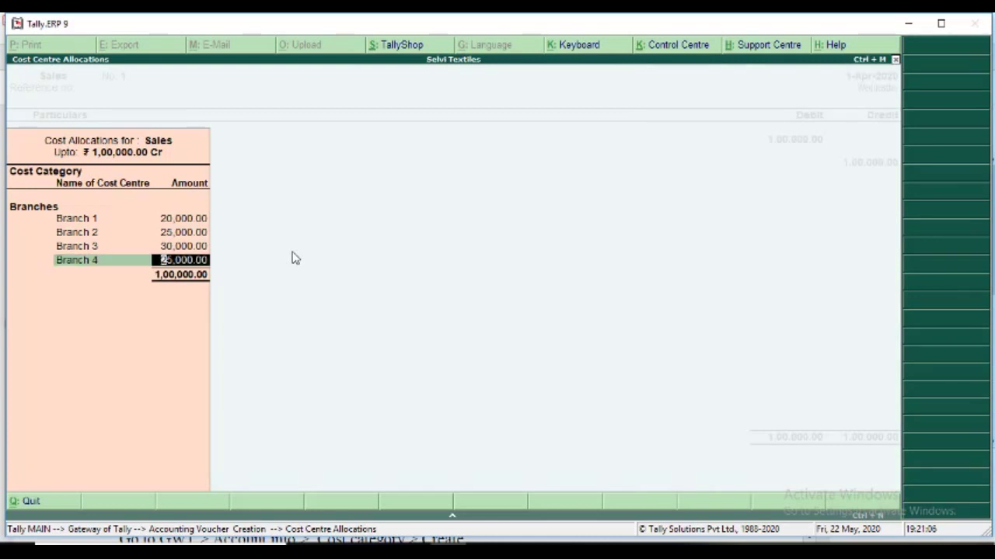
pyautogui.hotkey('alt', 'Tab')
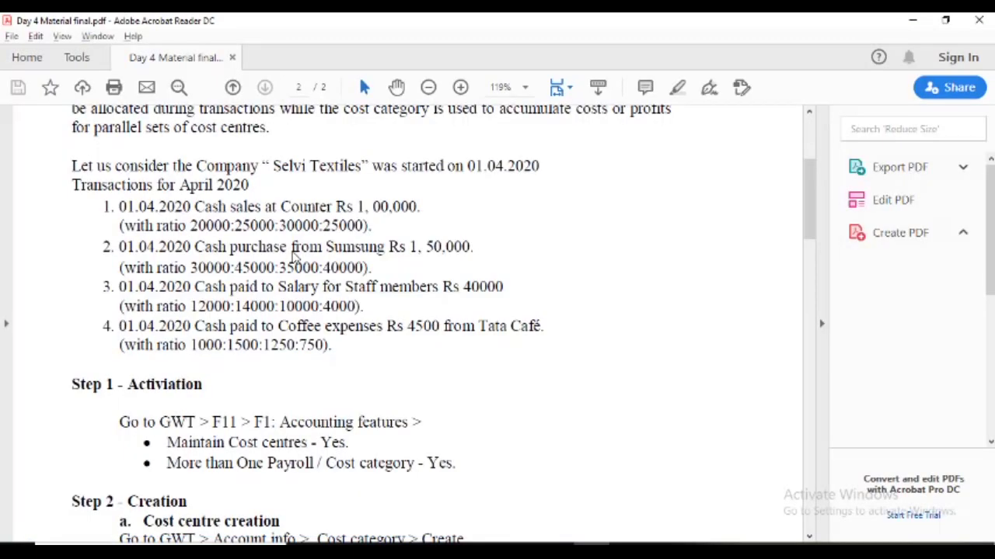
pyautogui.hotkey('alt', 'Tab')
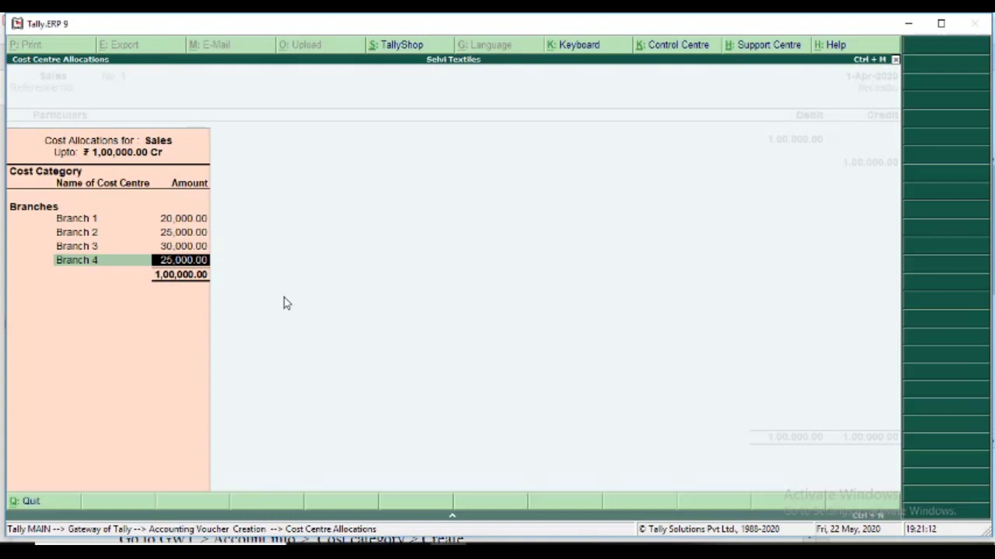
pyautogui.press('Return')
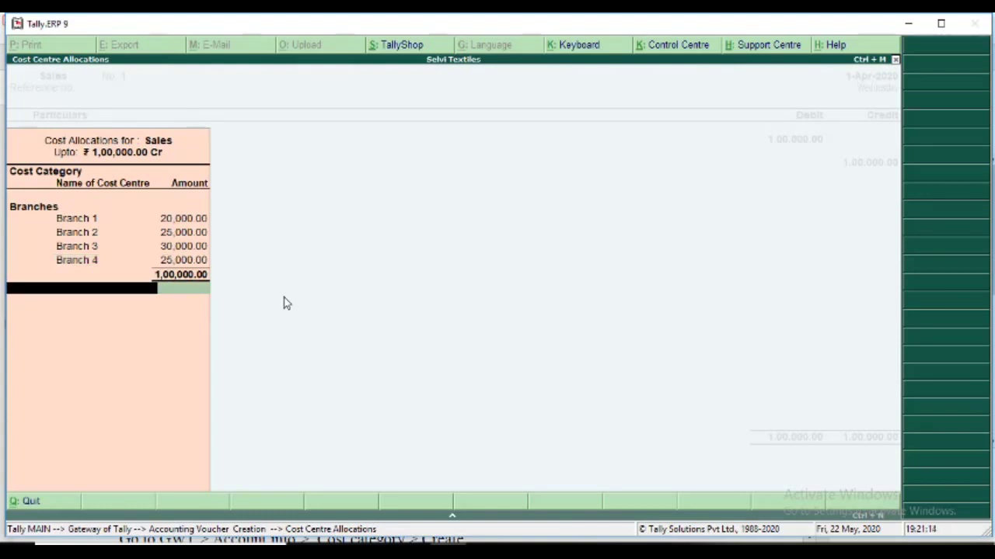
# Step: Finish the Sales cost allocation and save the sales voucher without a narration
pyautogui.press('Return')
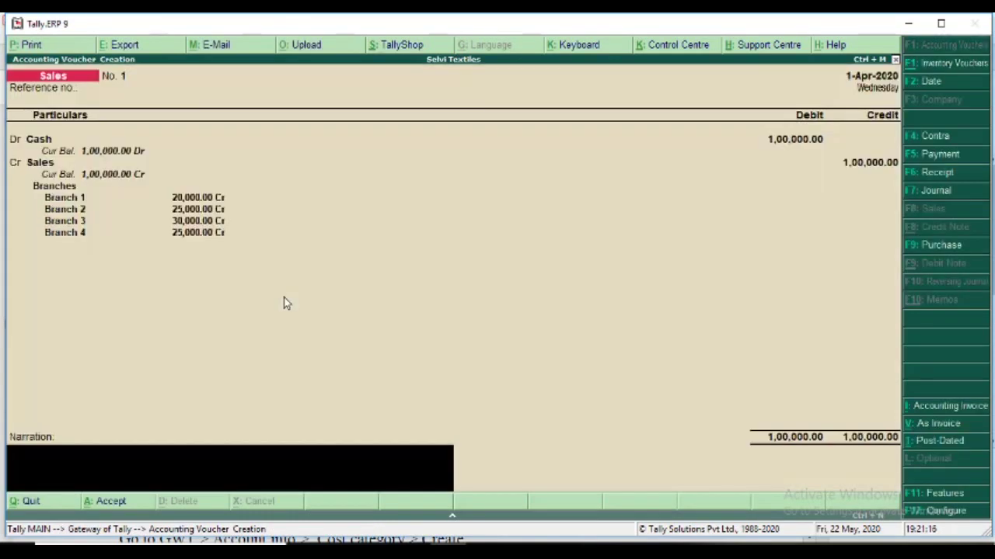
pyautogui.press('Return')
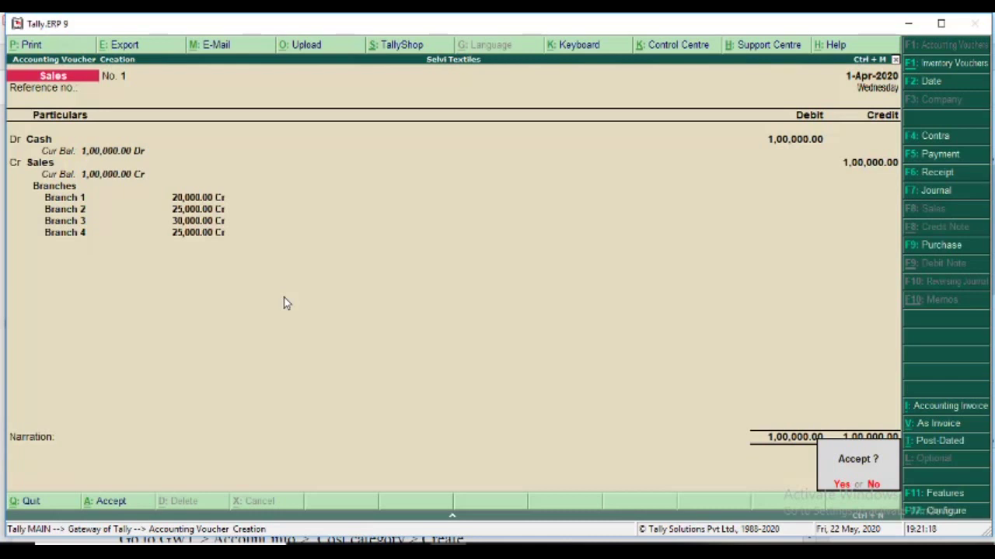
pyautogui.press('y')
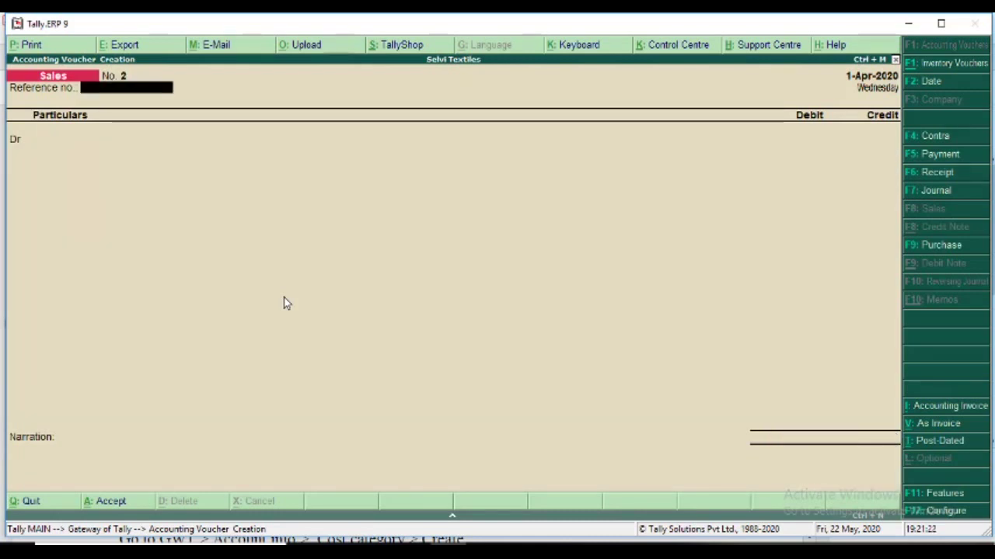
# Step: Consult transaction 2 in the PDF and start a purchase entry in voucher mode
pyautogui.hotkey('alt', 'Tab')
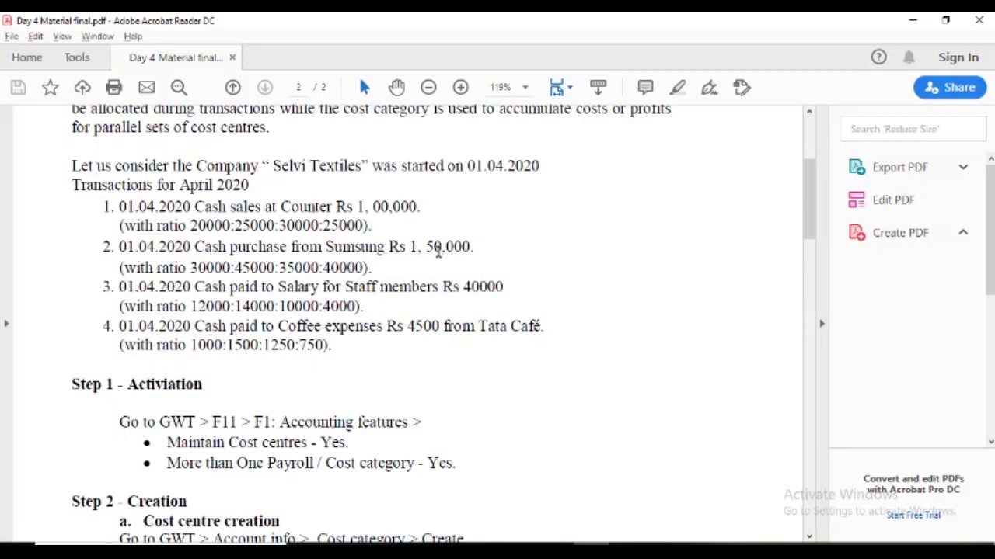
pyautogui.hotkey('alt', 'Tab')
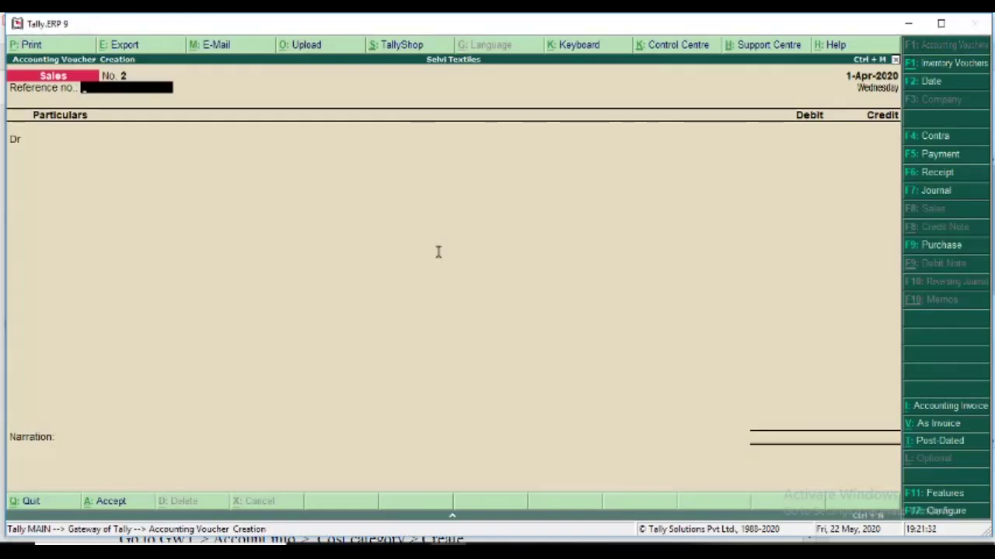
pyautogui.click(931, 246)
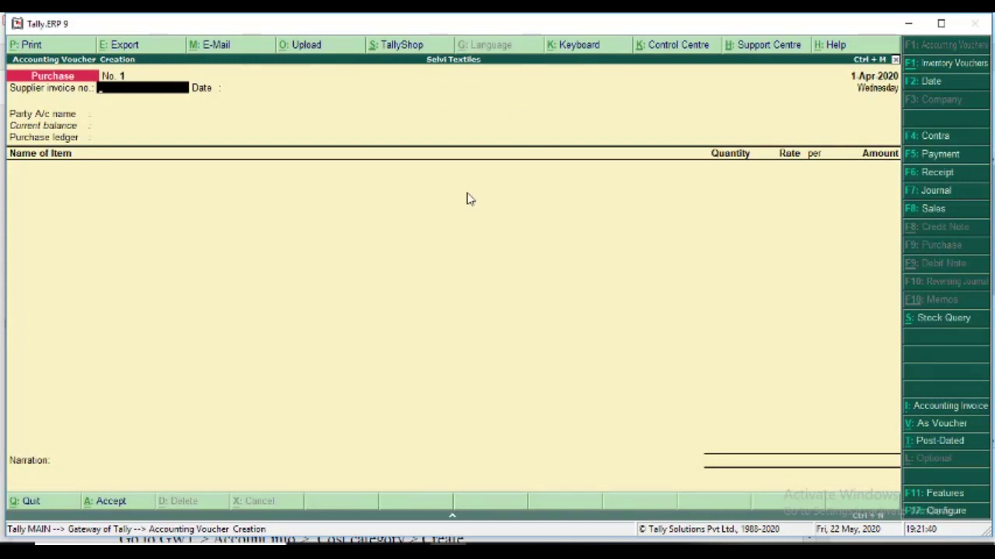
pyautogui.click(917, 432)
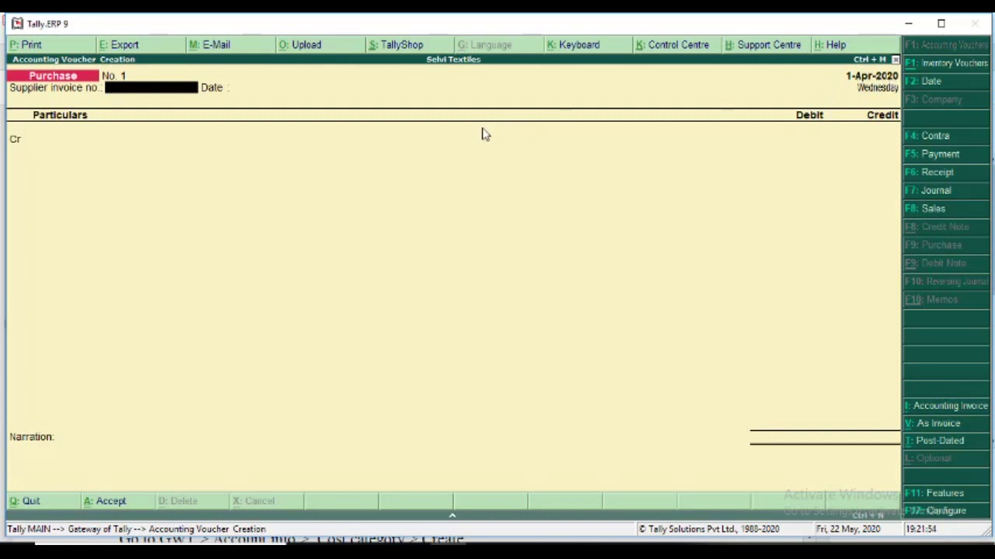
# Step: Credit the Cash ledger in the purchase voucher, leaving the supplier invoice fields blank and the receipt and supplier details at their defaults
pyautogui.press('Return')
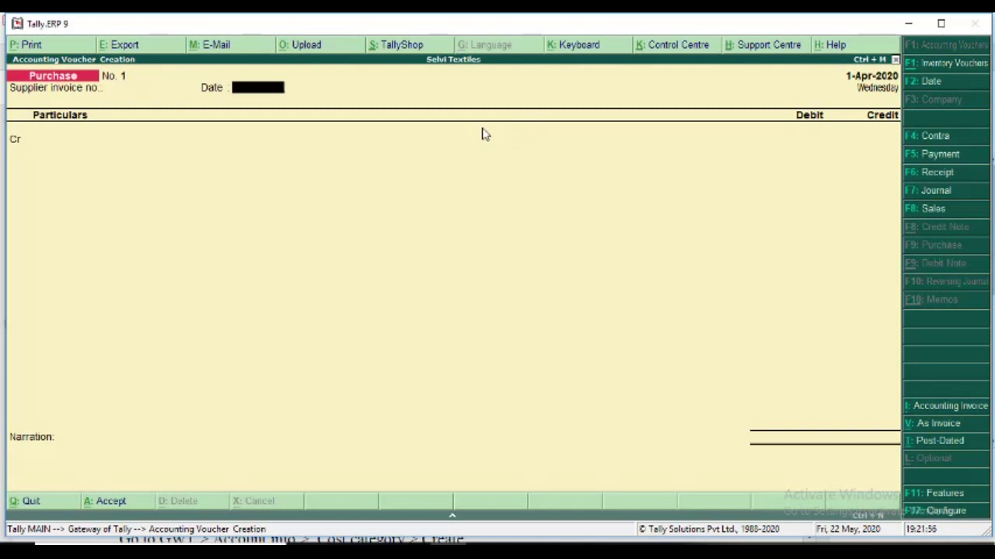
pyautogui.press('Return')
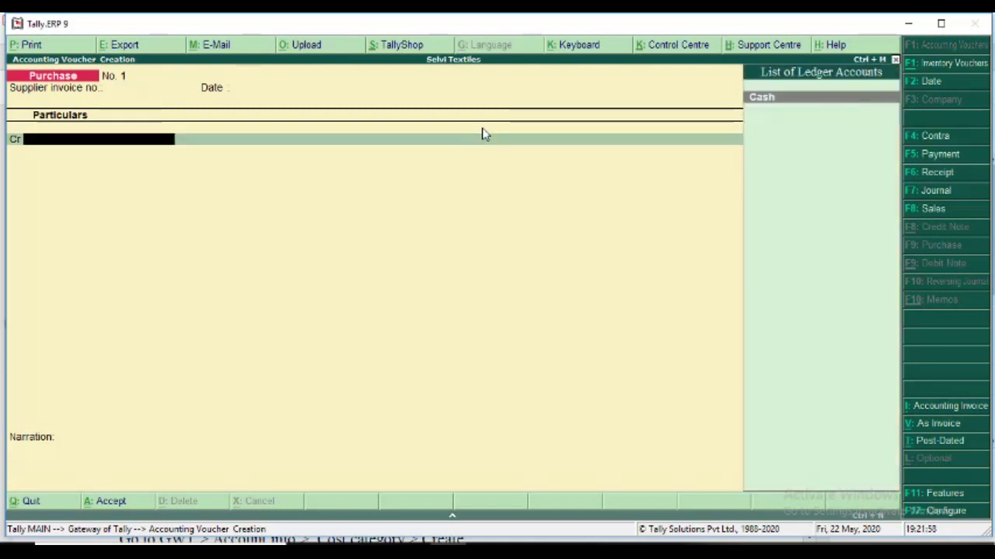
pyautogui.press('Return')
pyautogui.press('Return')
pyautogui.press('Return')
pyautogui.press('Return')
pyautogui.press('Return')
pyautogui.press('Return')
pyautogui.press('Return')
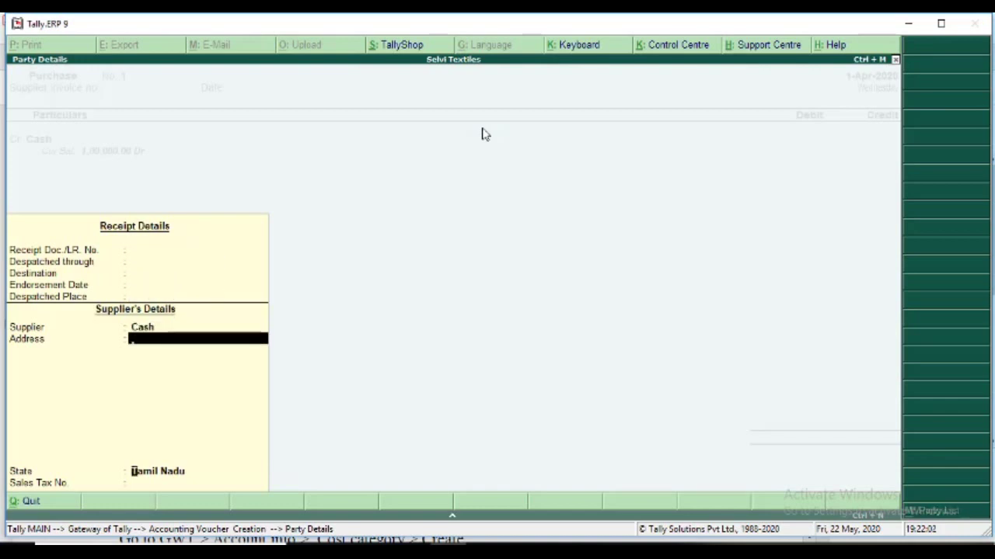
pyautogui.press('Return')
pyautogui.press('Return')
pyautogui.press('Return')
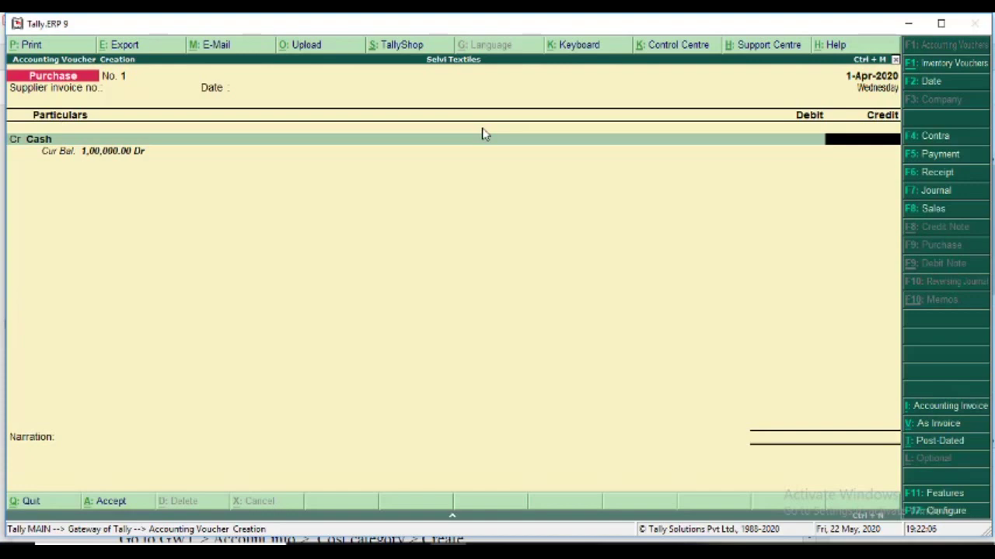
# Step: Enter the PDF's cash purchase amount of 150000 as the Cash credit, continuing past the negative cash warning
pyautogui.hotkey('alt', 'Tab')
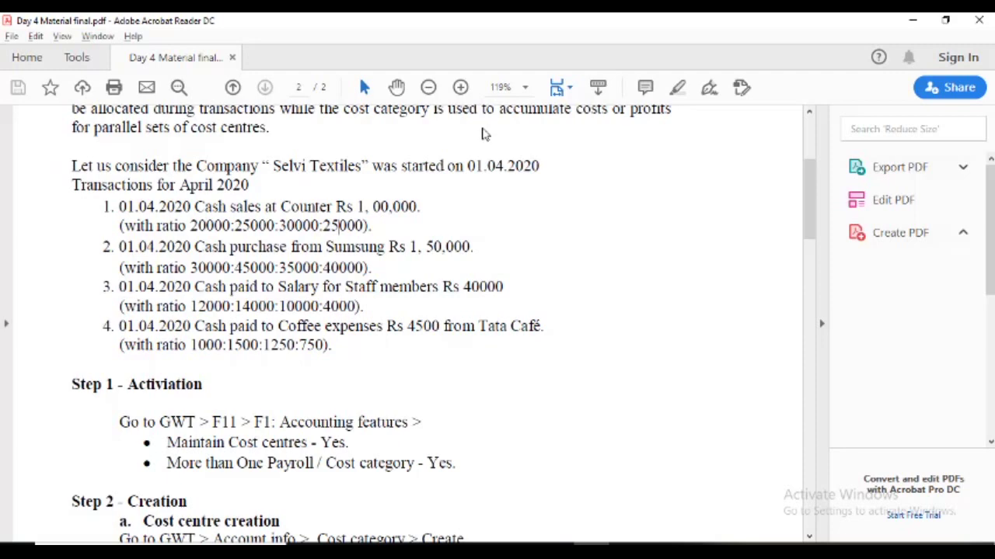
pyautogui.hotkey('alt', 'Tab')
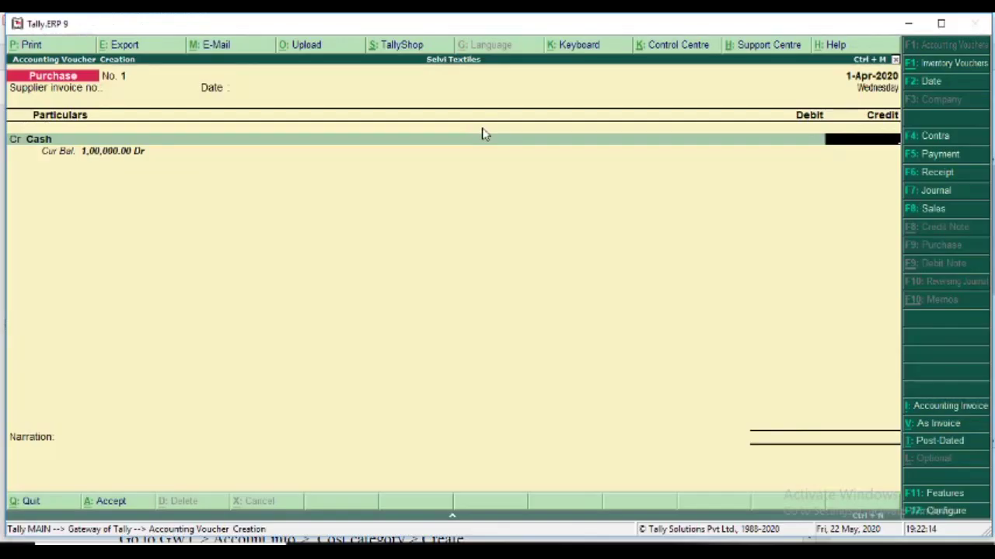
pyautogui.write('150000')
pyautogui.press('Return')
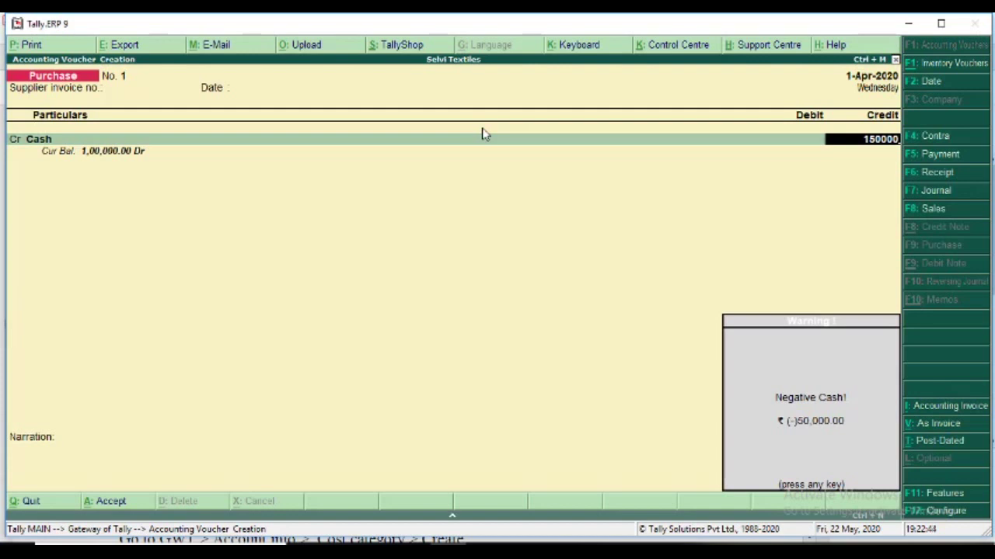
pyautogui.press('Return')
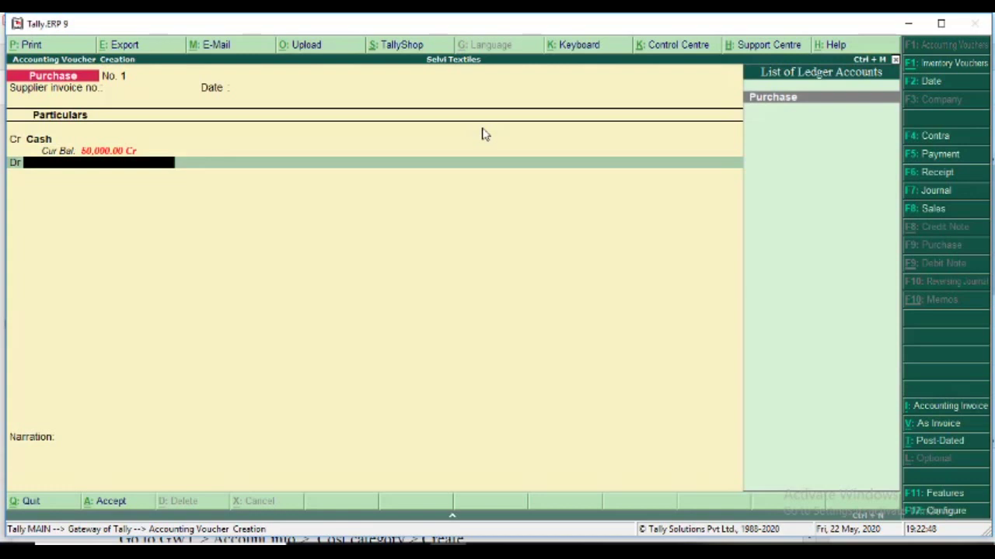
# Step: Debit the Purchase ledger with 150000, leaving the inventory allocations empty
pyautogui.press('Return')
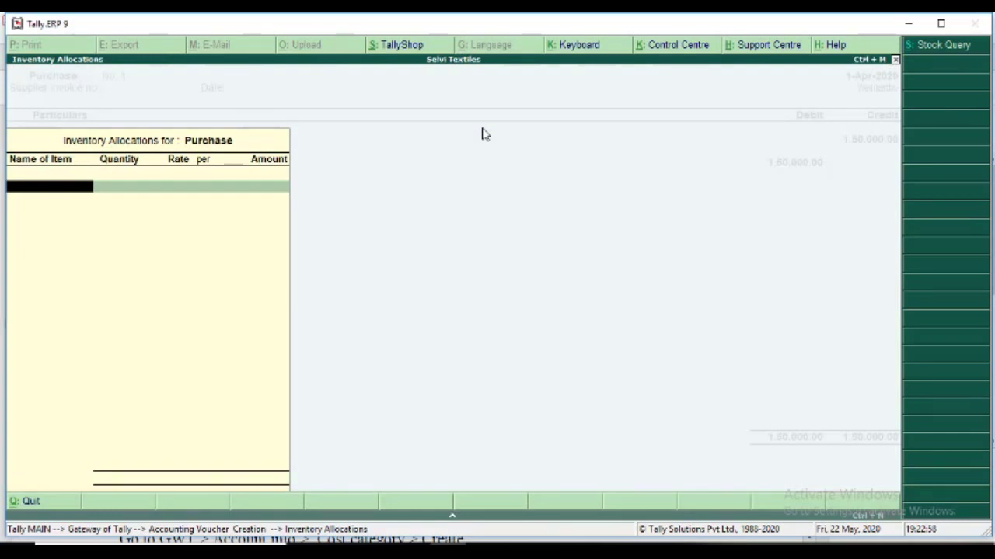
pyautogui.press('Escape')
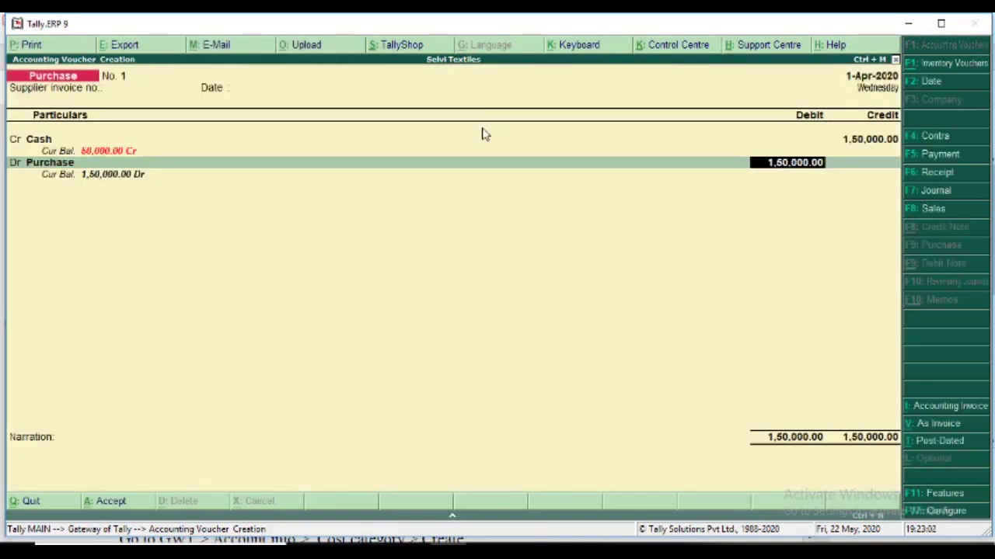
pyautogui.press('Return')
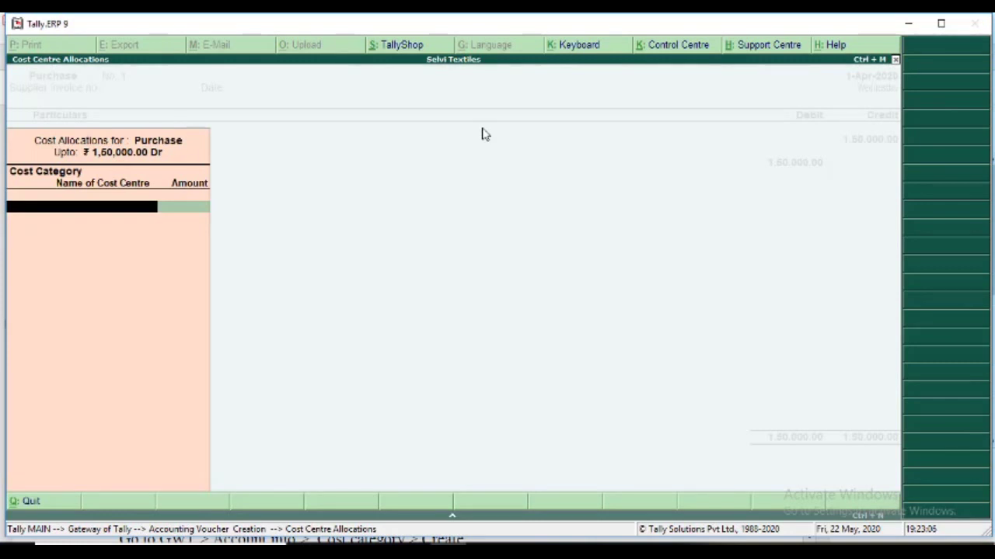
# Step: Choose the Branches category for the Purchase allocation and allocate 30000 to Branch 1, following the PDF's ratio for transaction 2
pyautogui.write('Bra')
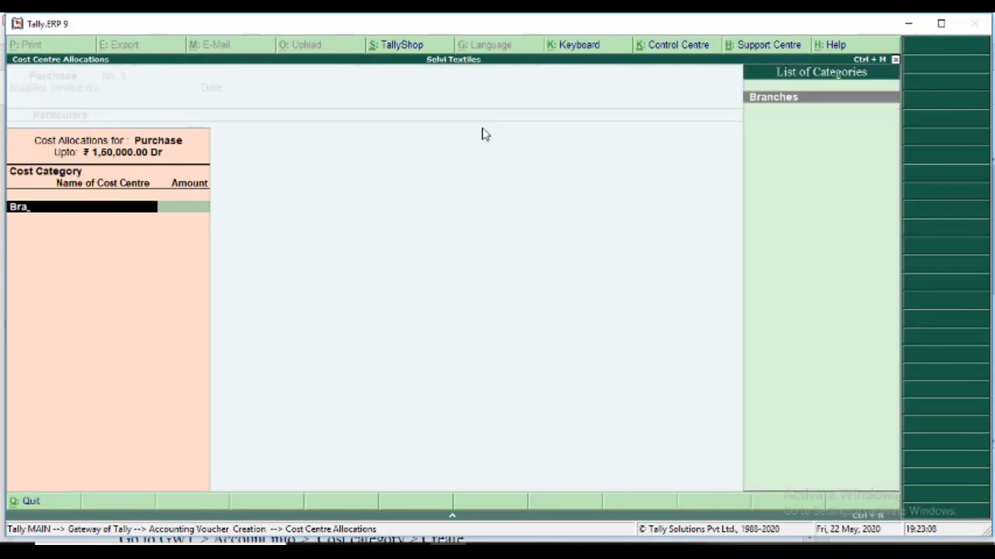
pyautogui.press('Return')
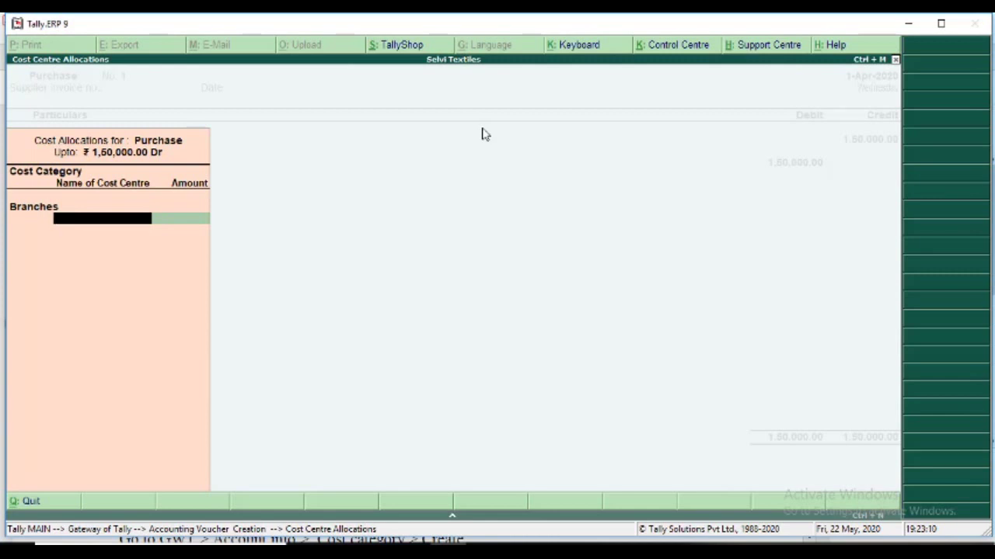
pyautogui.write('Bra')
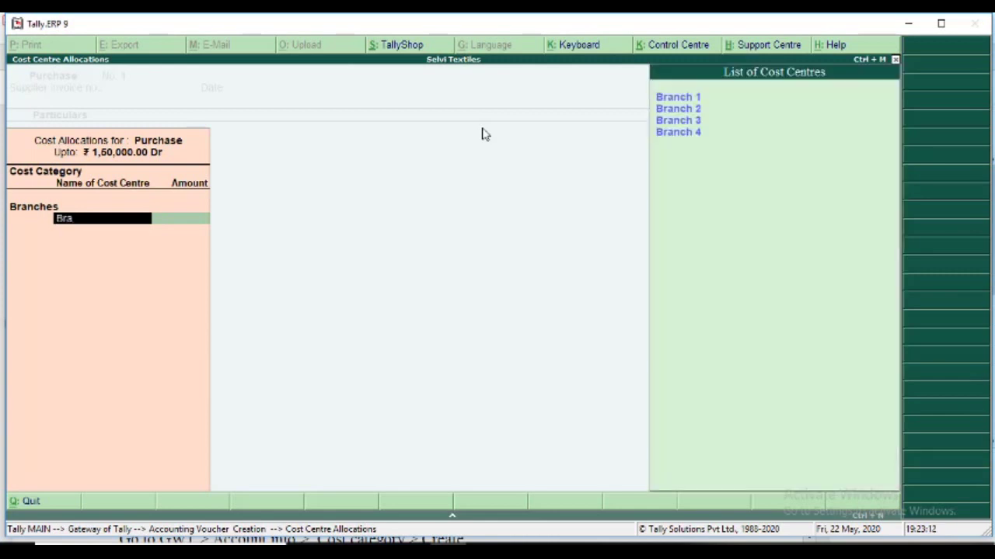
pyautogui.press('Return')
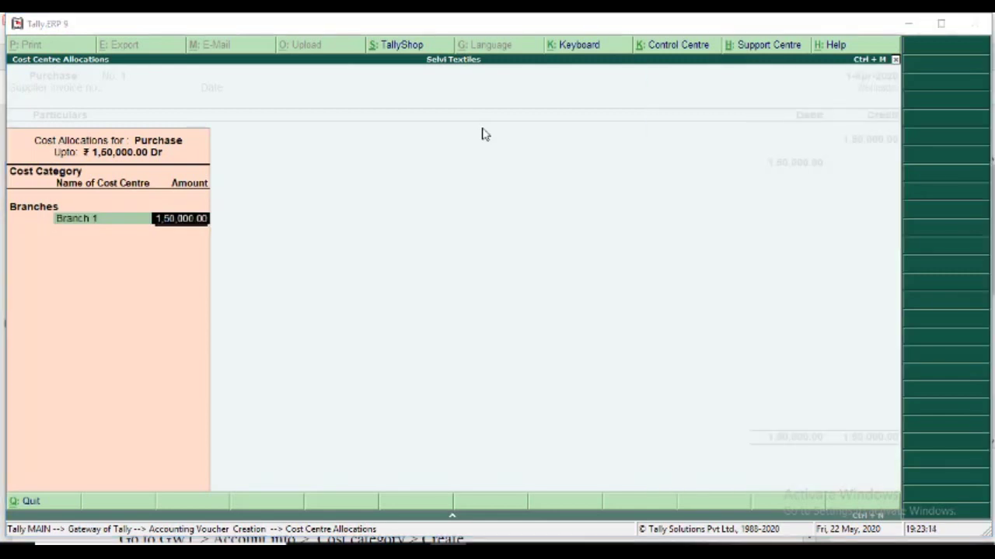
pyautogui.hotkey('alt', 'Tab')
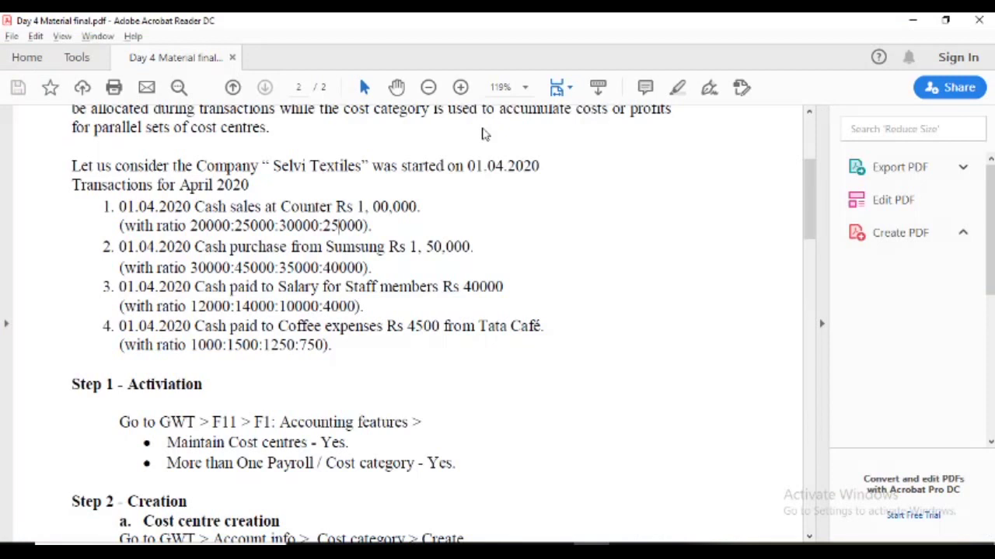
pyautogui.hotkey('alt', 'Tab')
pyautogui.write('30,000')
pyautogui.press('Return')
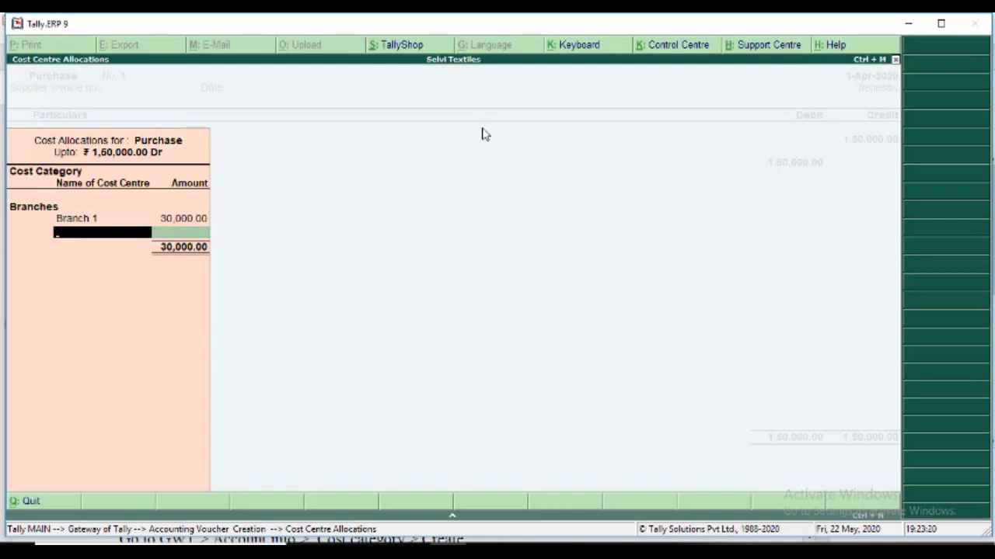
# Step: Allocate 45000 of the Purchase amount to Branch 2, following the PDF's ratio for transaction 2
pyautogui.write('Branch 2')
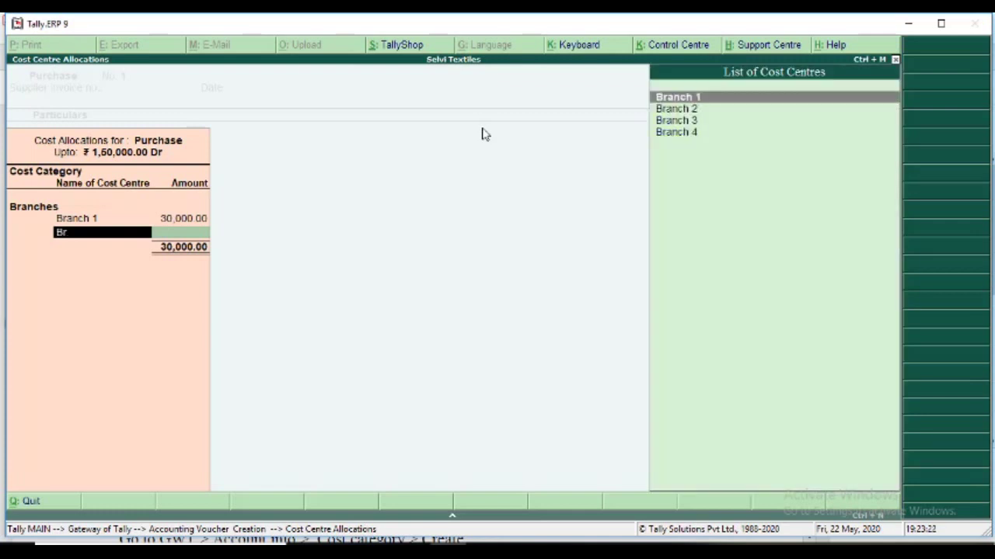
pyautogui.press('Return')
pyautogui.hotkey('alt', 'Tab')
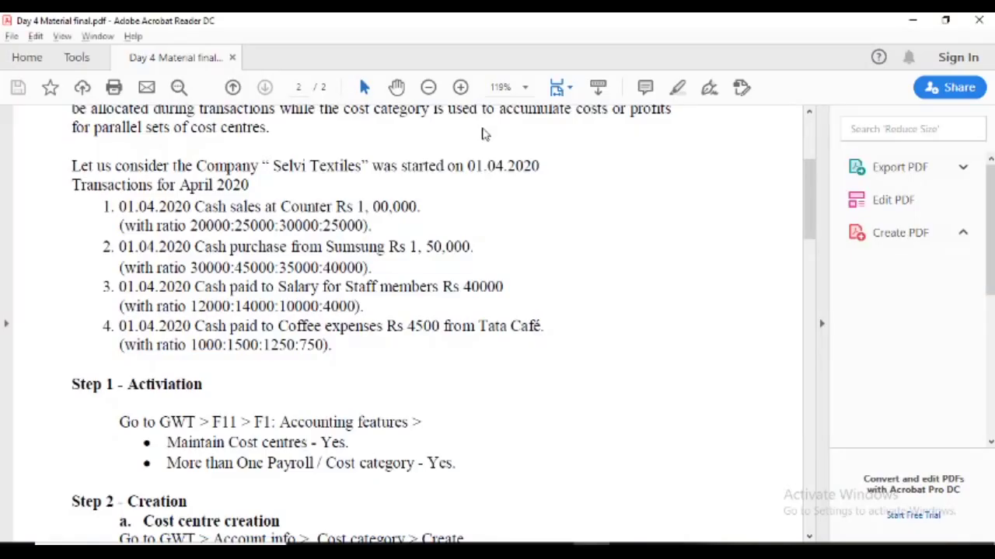
pyautogui.hotkey('alt', 'Tab')
pyautogui.write('45000')
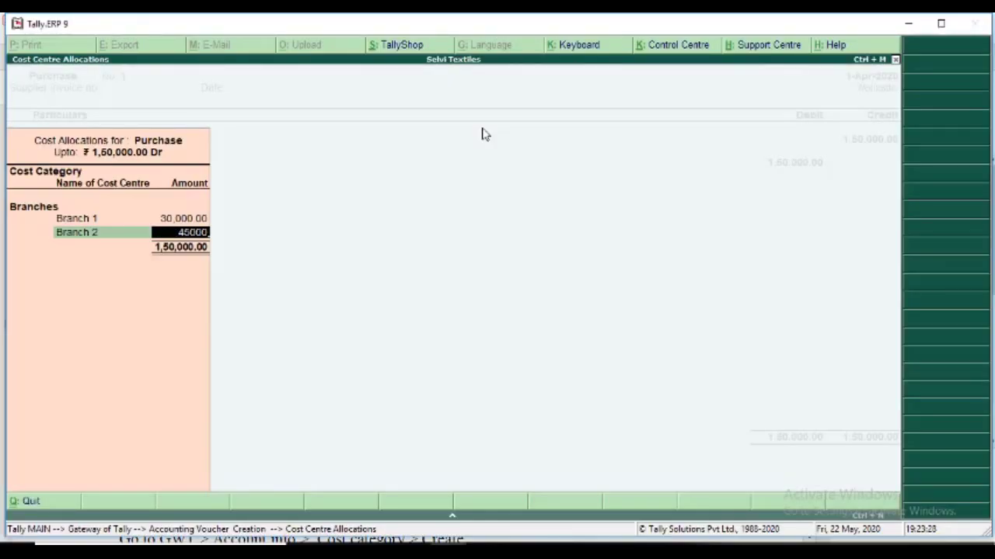
pyautogui.press('Return')
# Step: Allocate 35000 of the Purchase amount to Branch 3, checking the PDF's ratio for transaction 2
pyautogui.write('Bran')
pyautogui.press('Down')
pyautogui.press('Down')
pyautogui.press('Down')
pyautogui.press('Return')
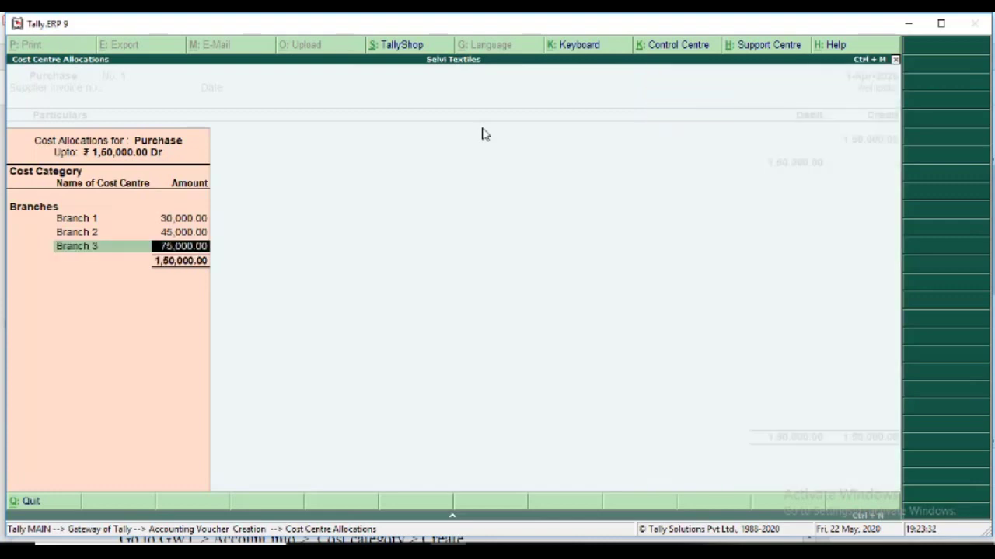
pyautogui.hotkey('alt', 'Tab')
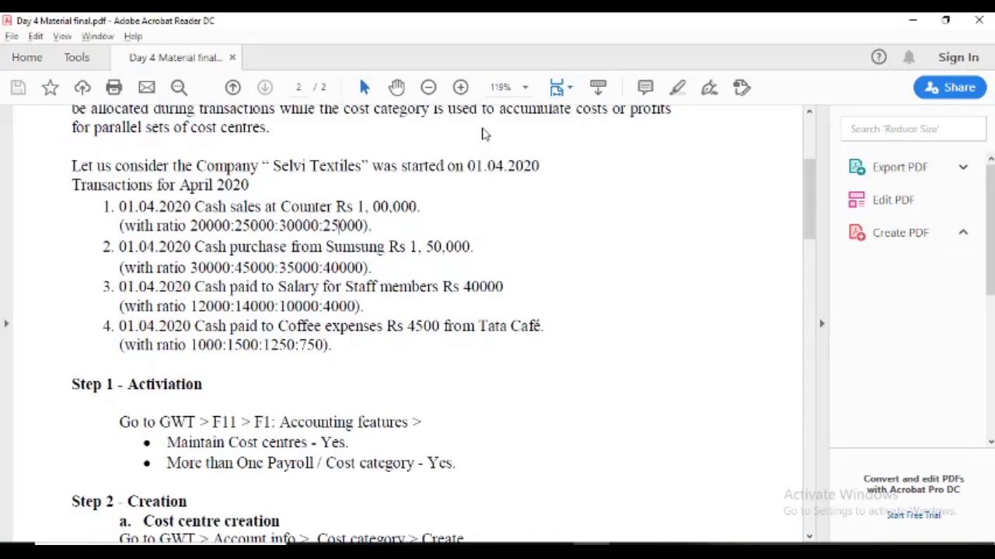
pyautogui.hotkey('alt', 'Tab')
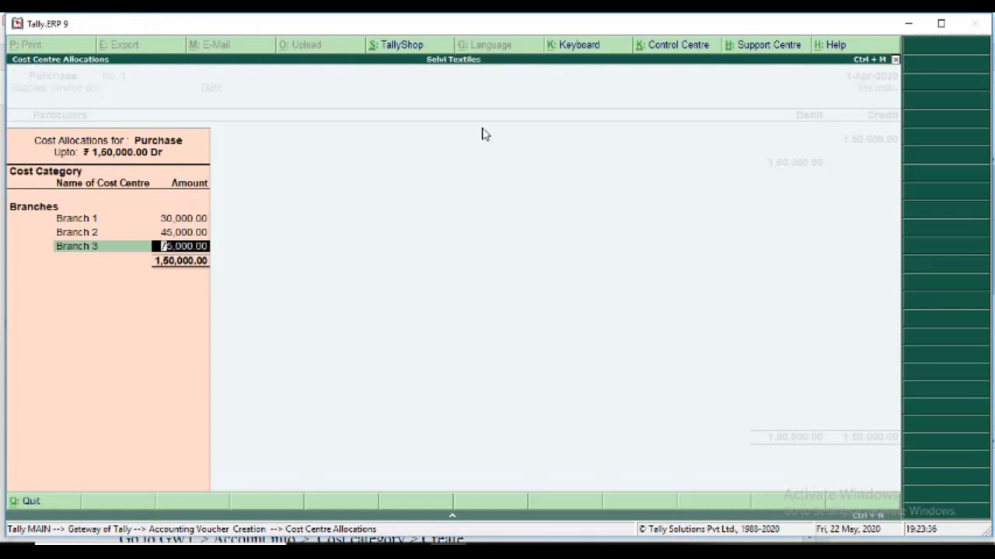
pyautogui.write('35,000')
pyautogui.press('Return')
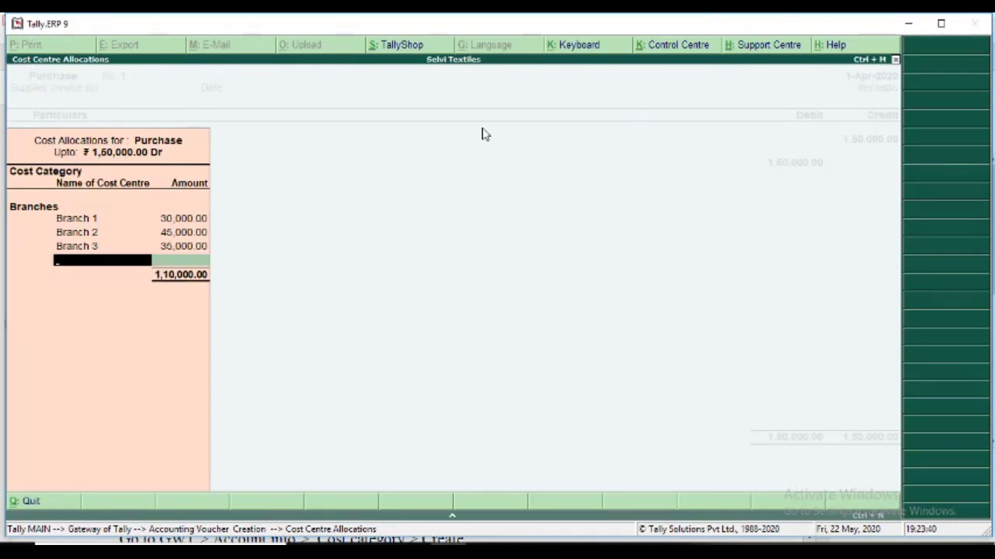
# Step: Allocate the remaining 40000 of the Purchase amount to Branch 4, checking it against the PDF's ratio
pyautogui.write('Bran')
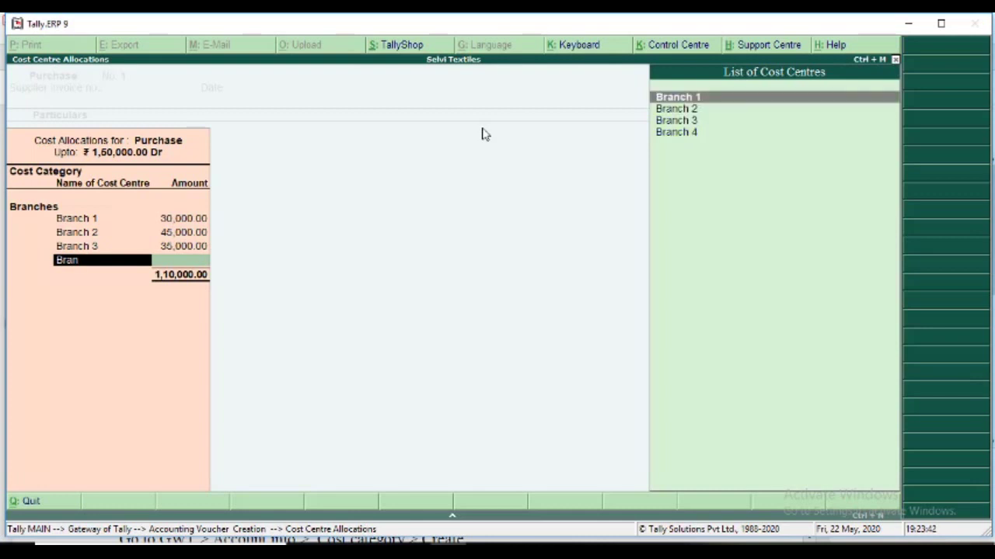
pyautogui.press('Down')
pyautogui.press('Down')
pyautogui.press('Down')
pyautogui.press('Return')
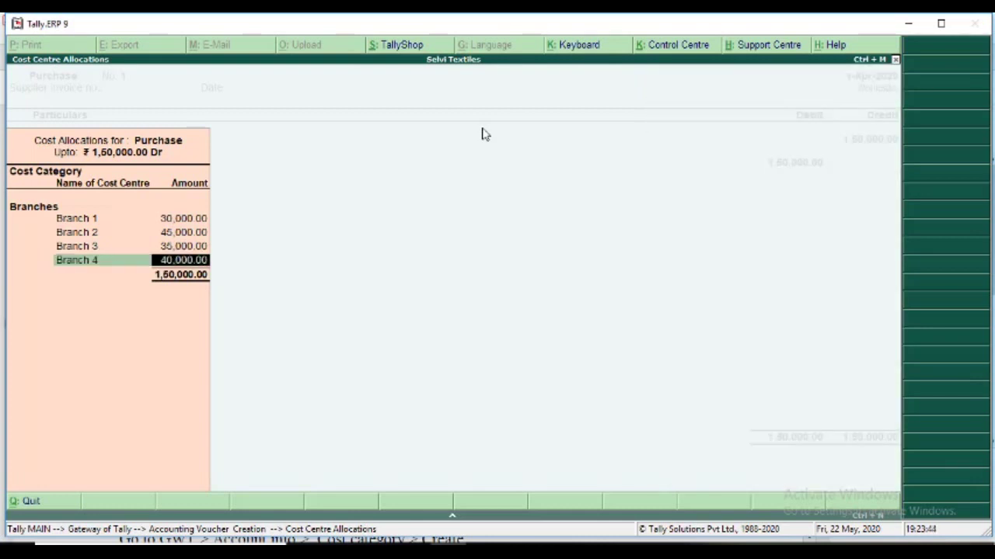
pyautogui.hotkey('alt', 'Tab')
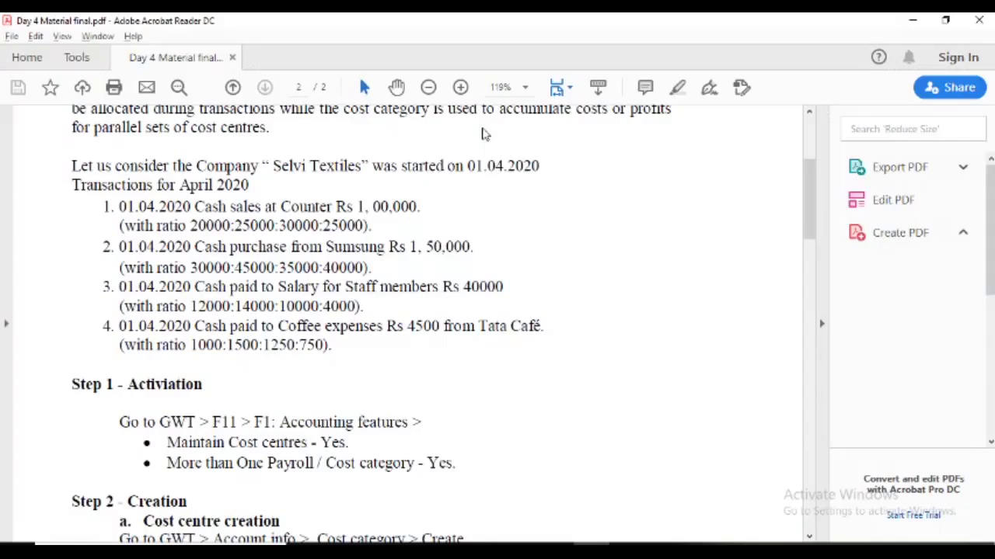
pyautogui.hotkey('alt', 'Tab')
pyautogui.press('Return')
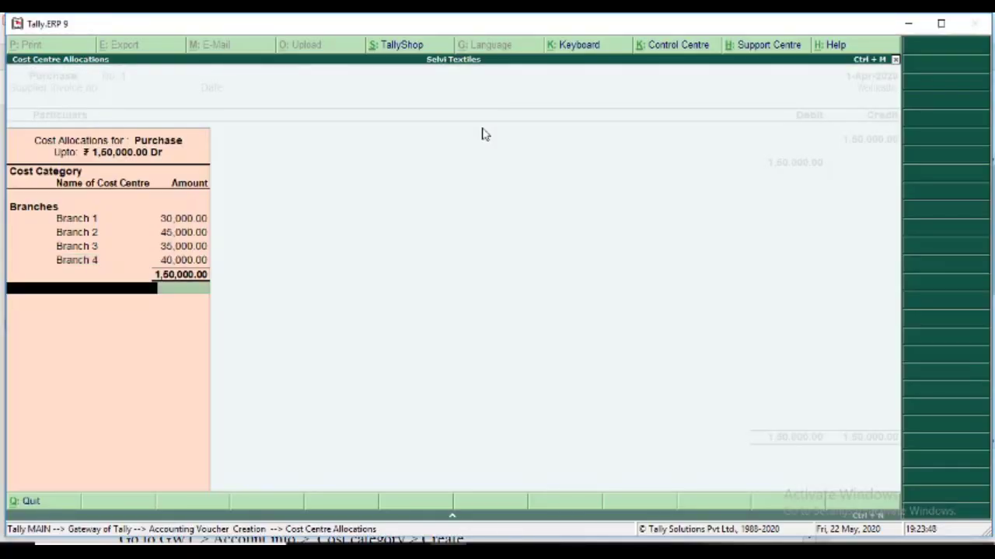
# Step: Finish the Purchase cost allocation and save the purchase voucher with the narration left blank
pyautogui.press('Return')
pyautogui.press('Return')
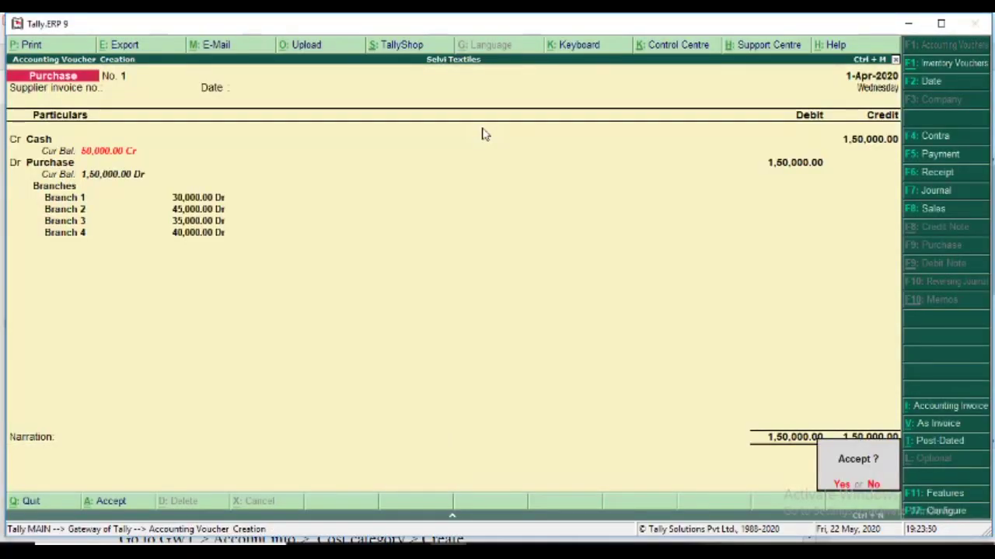
pyautogui.press('y')
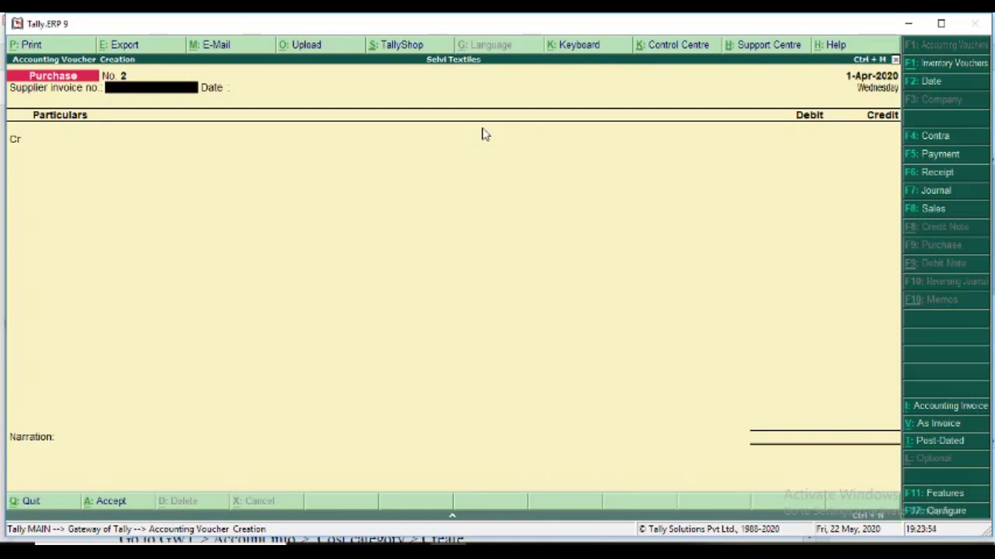
# Step: Check the PDF's transaction 3 and switch from the purchase voucher to a Payment voucher
pyautogui.hotkey('alt', 'Tab')
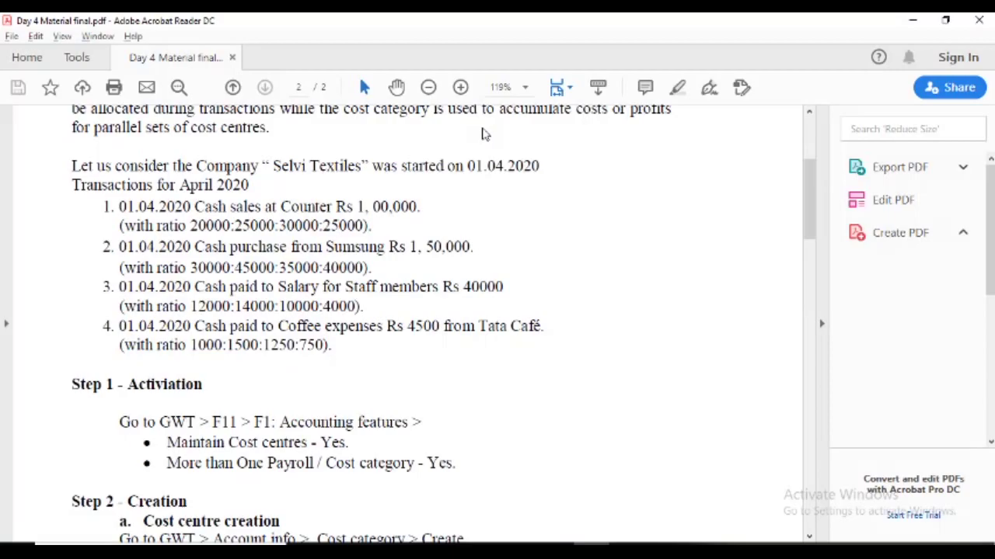
pyautogui.hotkey('alt', 'Tab')
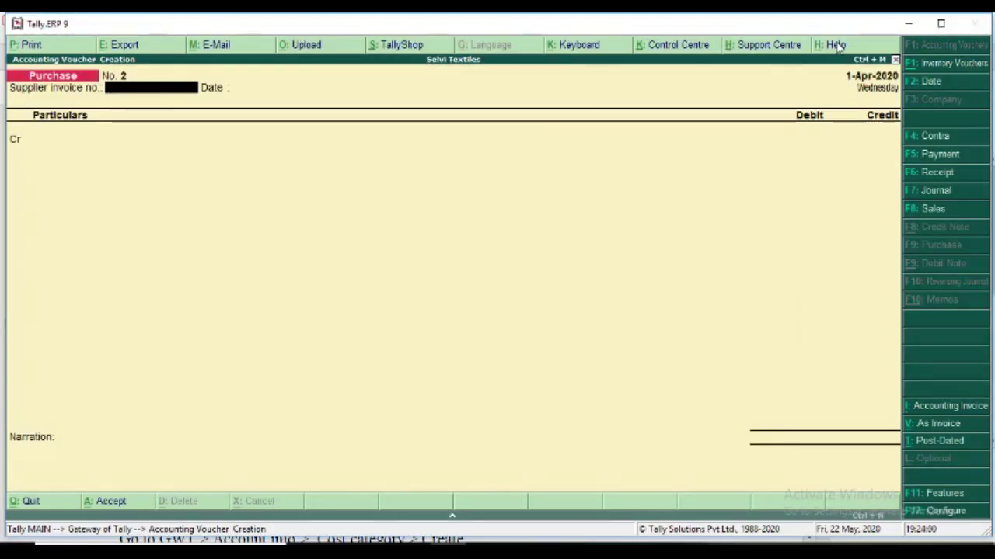
pyautogui.click(936, 156)
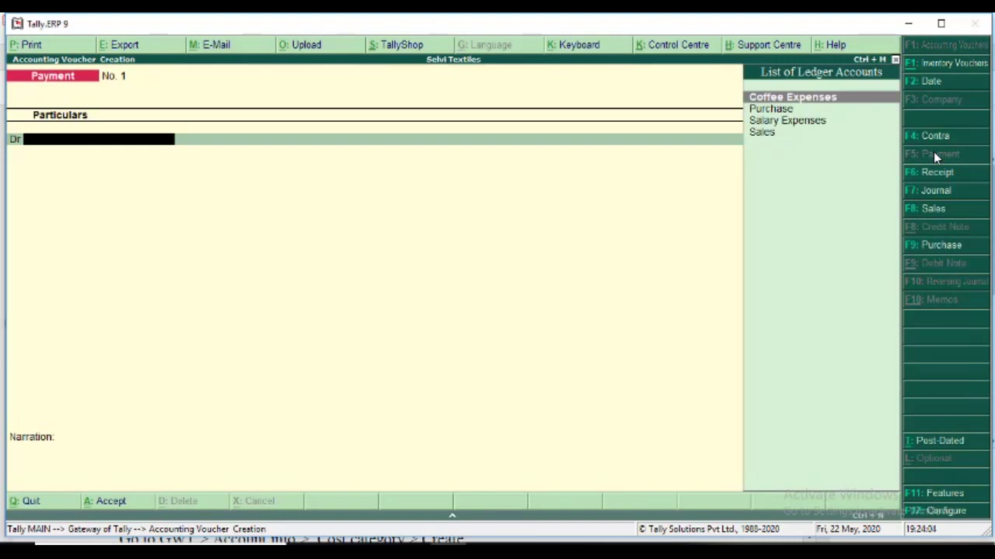
# Step: Debit the Salary Expenses ledger with the PDF's staff salary amount of 40000
pyautogui.hotkey('alt', 'Tab')
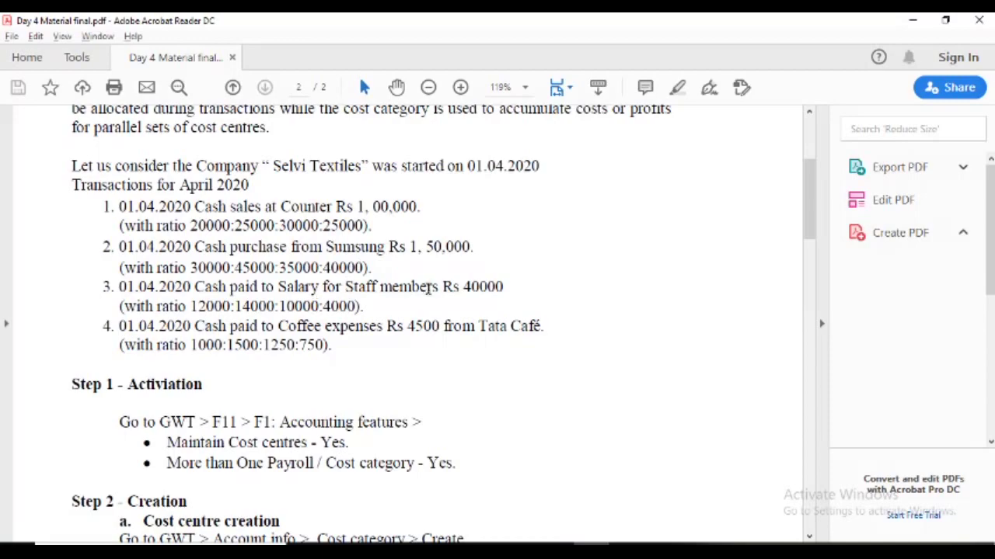
pyautogui.hotkey('alt', 'Tab')
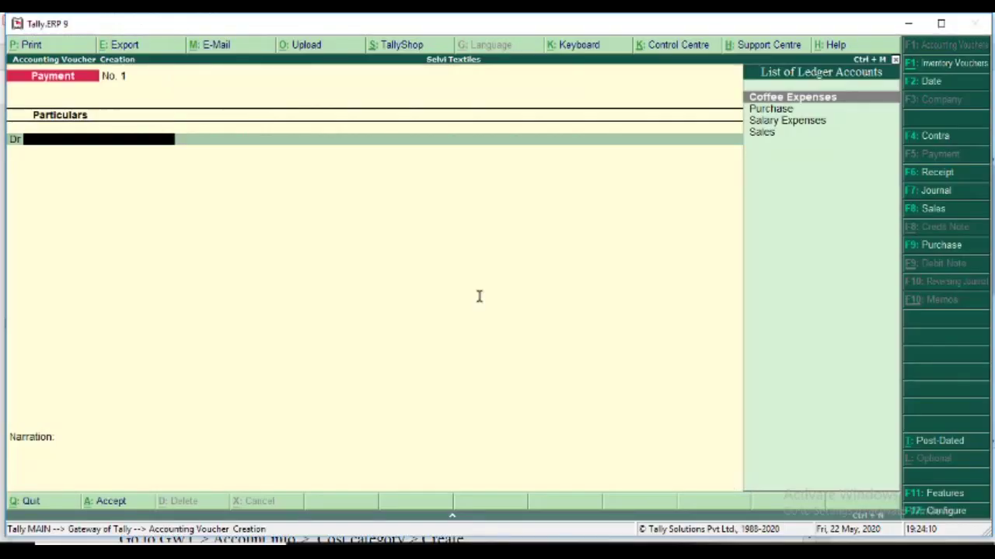
pyautogui.press('Down')
pyautogui.press('Down')
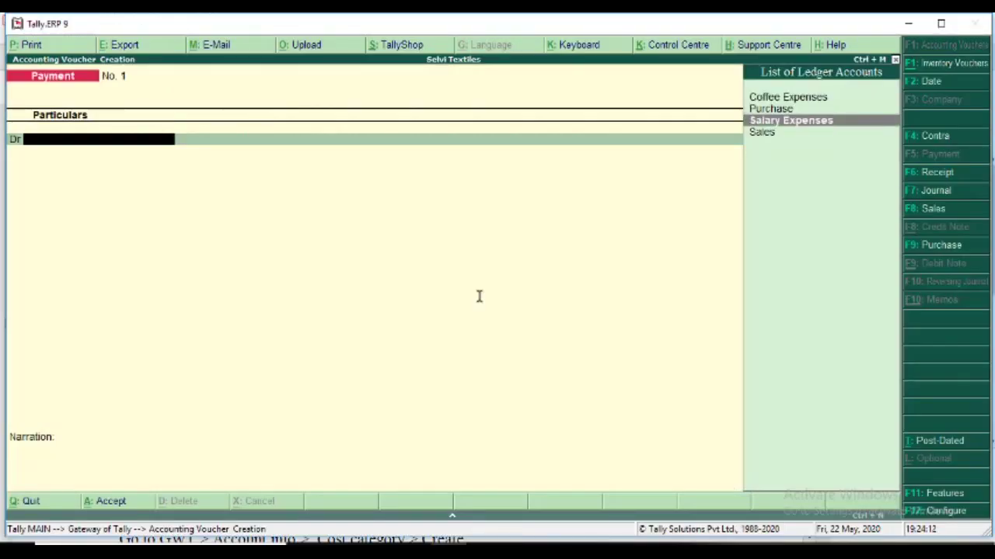
pyautogui.press('Return')
pyautogui.write('40000')
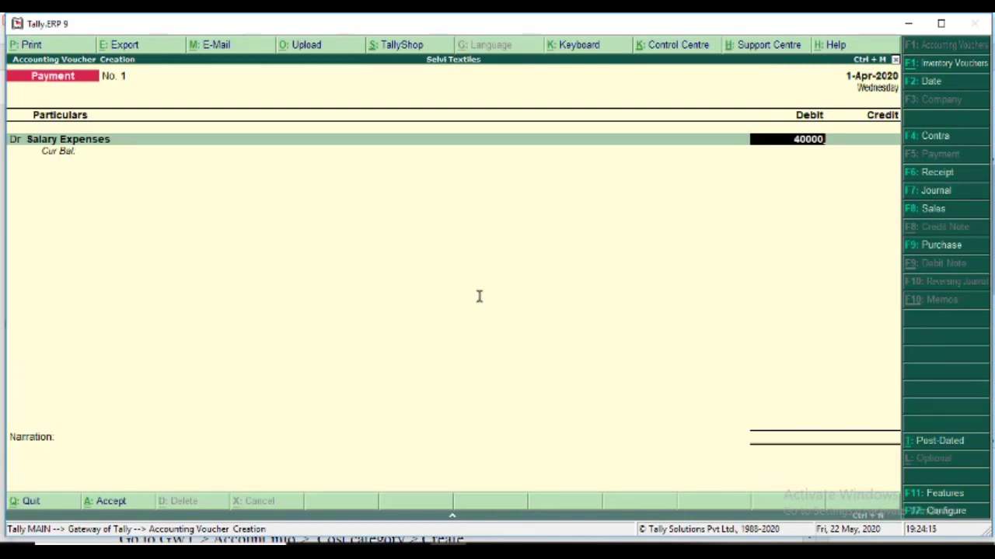
pyautogui.press('Return')
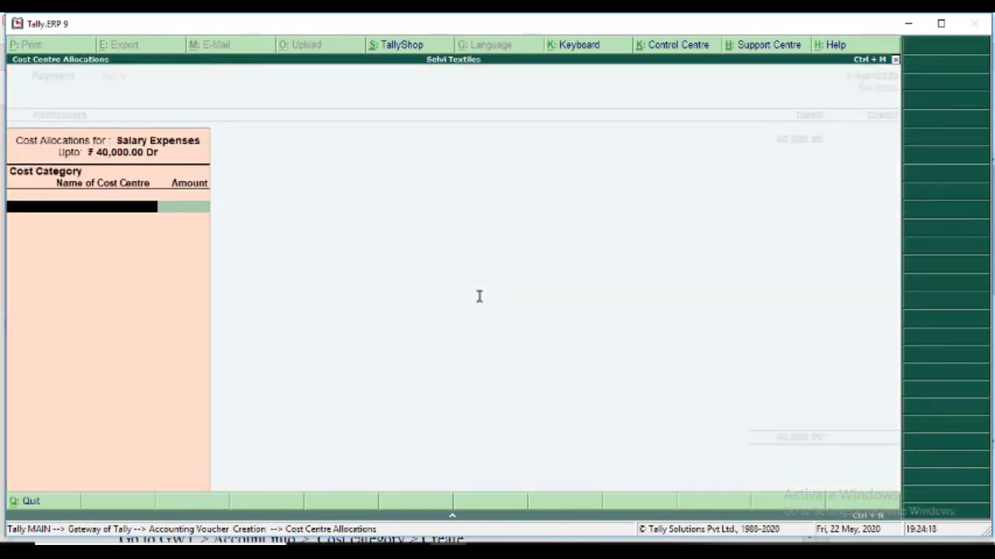
# Step: Choose the Branches category for the Salary Expenses allocation and allocate 12000 to Branch 1, following the PDF's ratio for transaction 3
pyautogui.write('Bran')
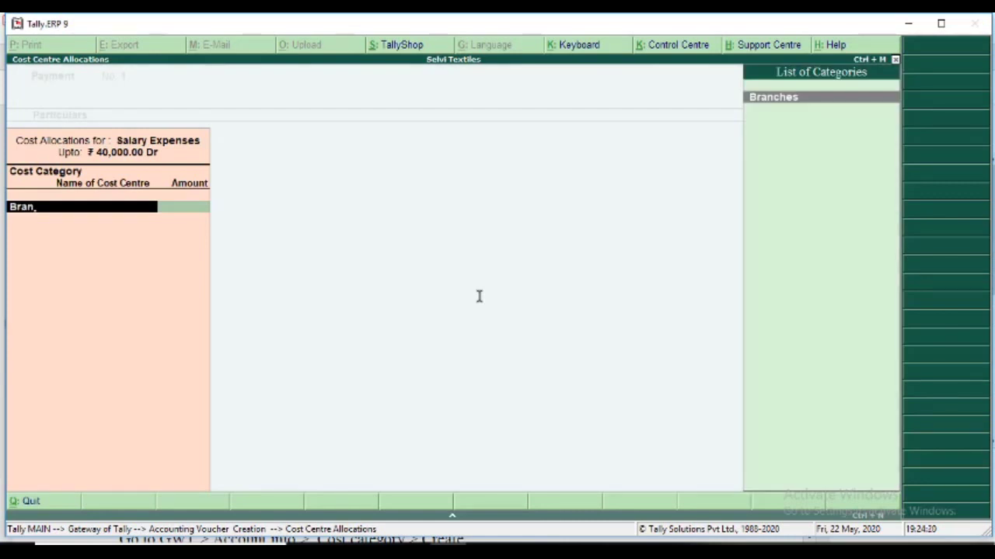
pyautogui.write('ches')
pyautogui.press('Return')
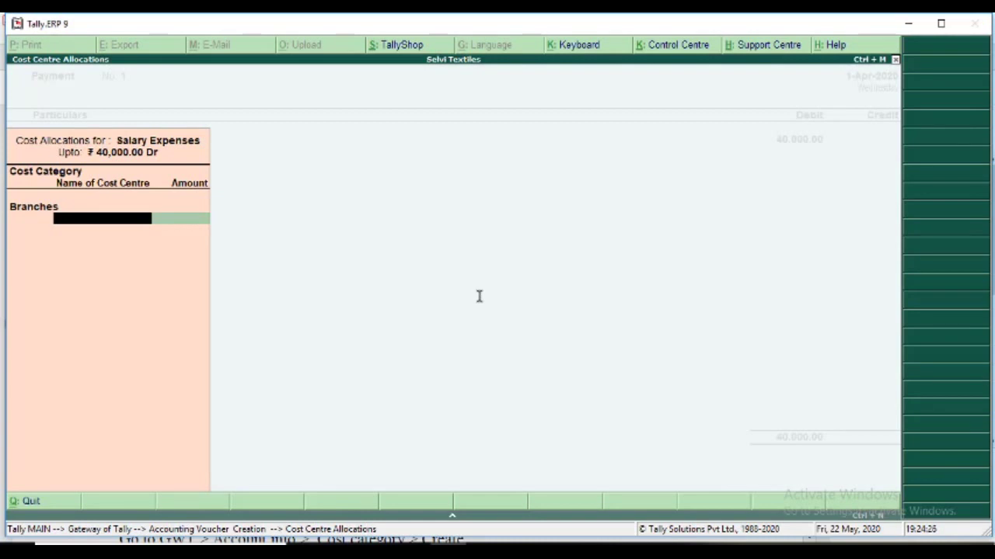
pyautogui.write('Bran')
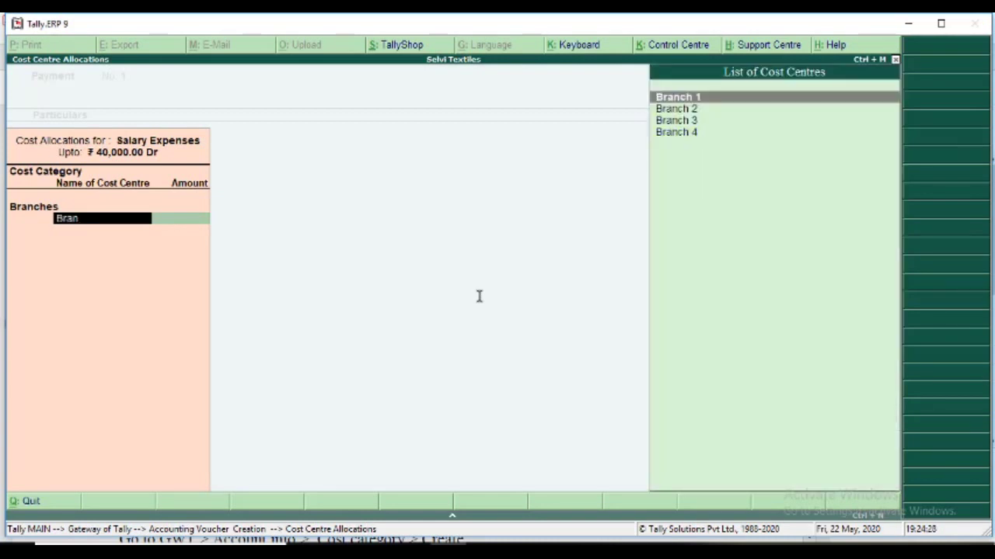
pyautogui.press('Return')
pyautogui.hotkey('alt', 'Tab')
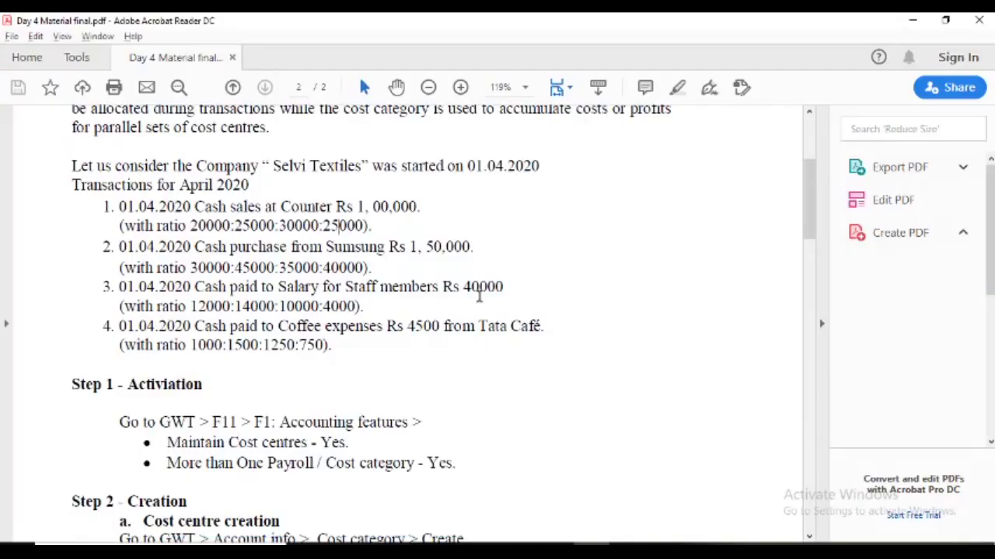
pyautogui.hotkey('alt', 'Tab')
pyautogui.write('12000')
pyautogui.press('Return')
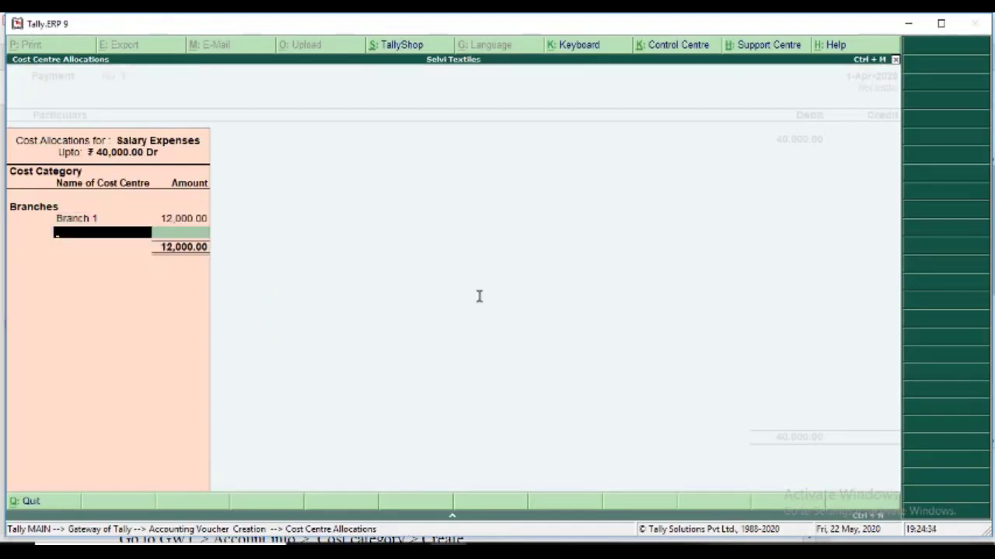
# Step: Allocate 14000 of Salary Expenses to Branch 2, following the PDF's ratio for transaction 3
pyautogui.write('Bran')
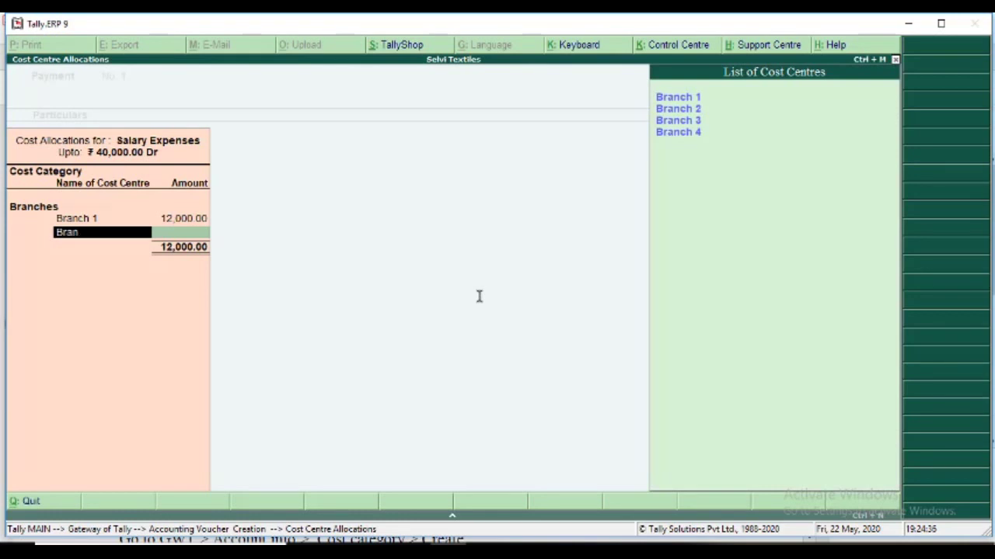
pyautogui.write('ch 2')
pyautogui.press('Return')
pyautogui.hotkey('alt', 'Tab')
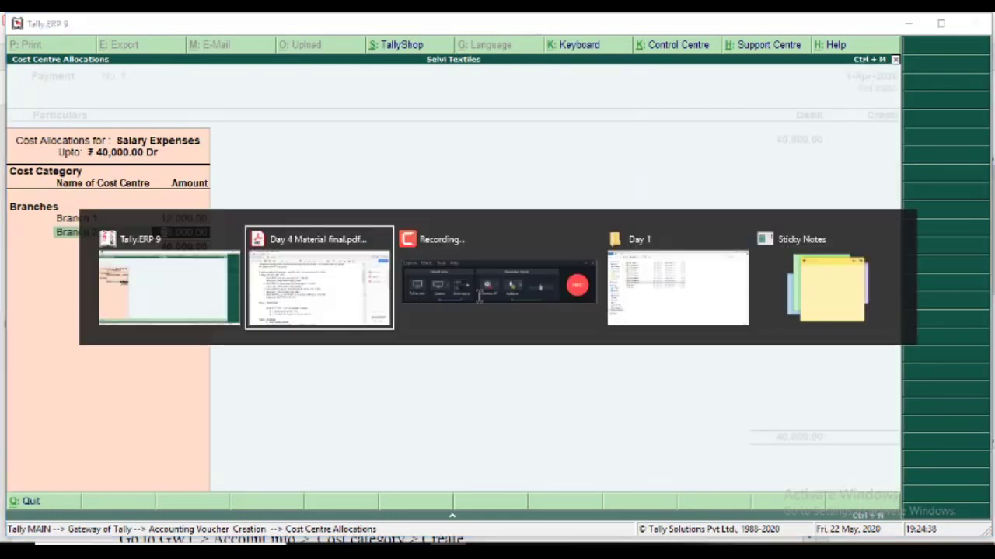
pyautogui.hotkey('alt', 'Tab')
pyautogui.write('14,000')
pyautogui.press('Return')
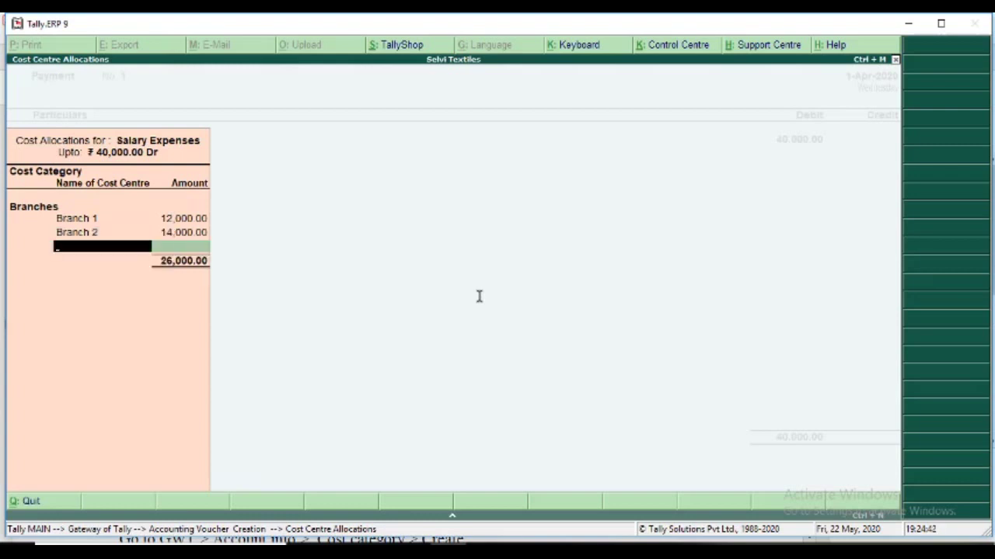
# Step: Allocate 10000 of Salary Expenses to Branch 3
pyautogui.write('bran')
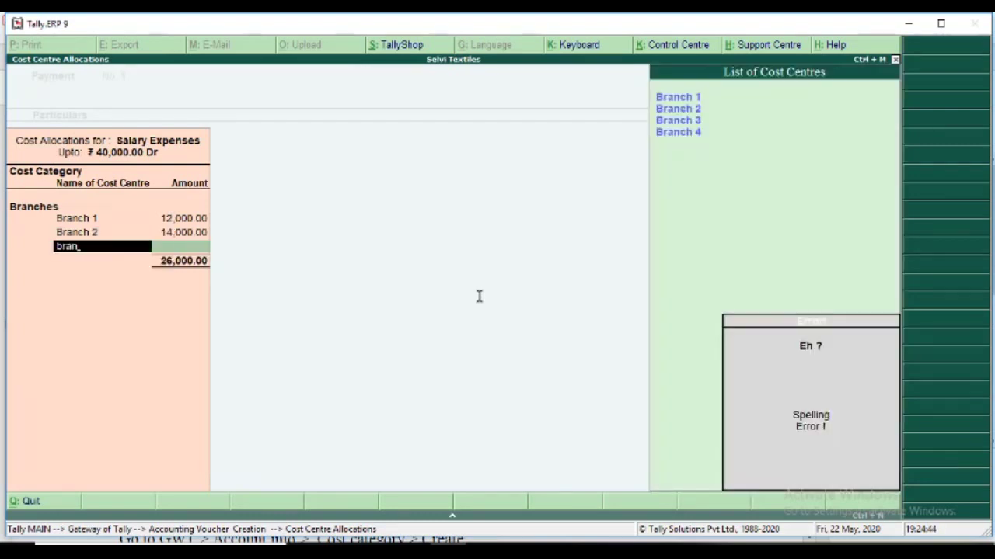
pyautogui.press('Down')
pyautogui.press('Down')
pyautogui.press('Down')
pyautogui.press('Return')
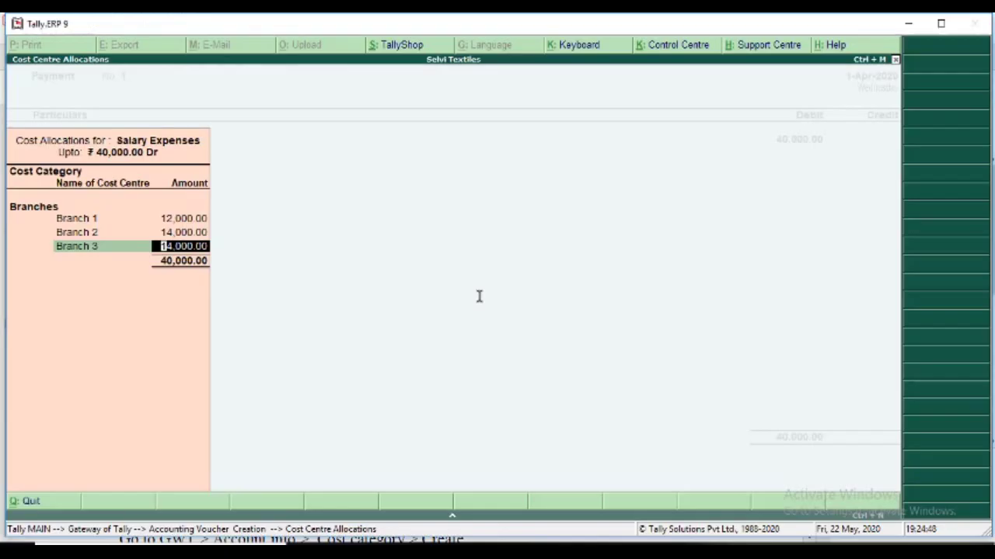
pyautogui.write('10,000')
pyautogui.press('Return')
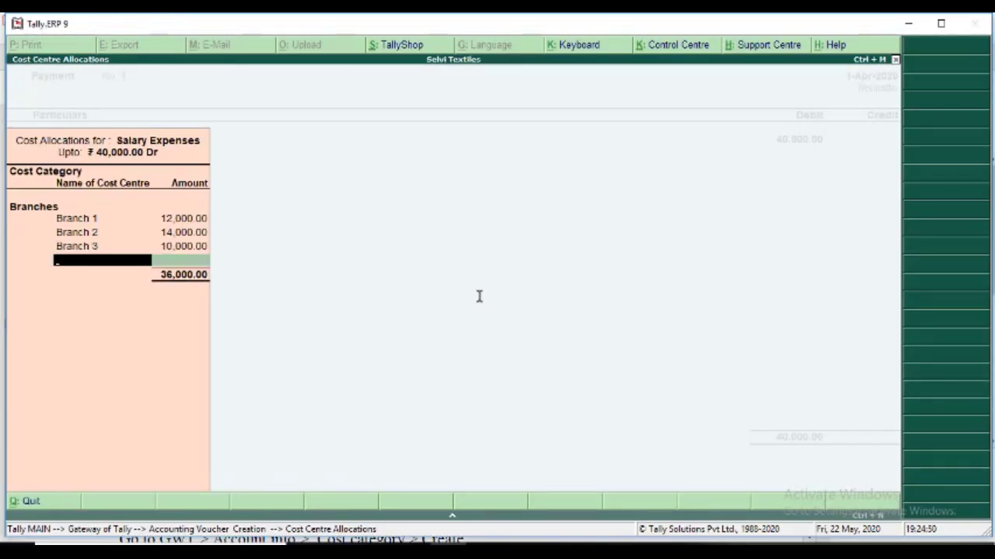
# Step: Allocate the remaining 4000 of Salary Expenses to Branch 4 and finish the cost allocation, returning to the payment voucher
pyautogui.write('Bran')
pyautogui.press('Down')
pyautogui.press('Down')
pyautogui.press('Down')
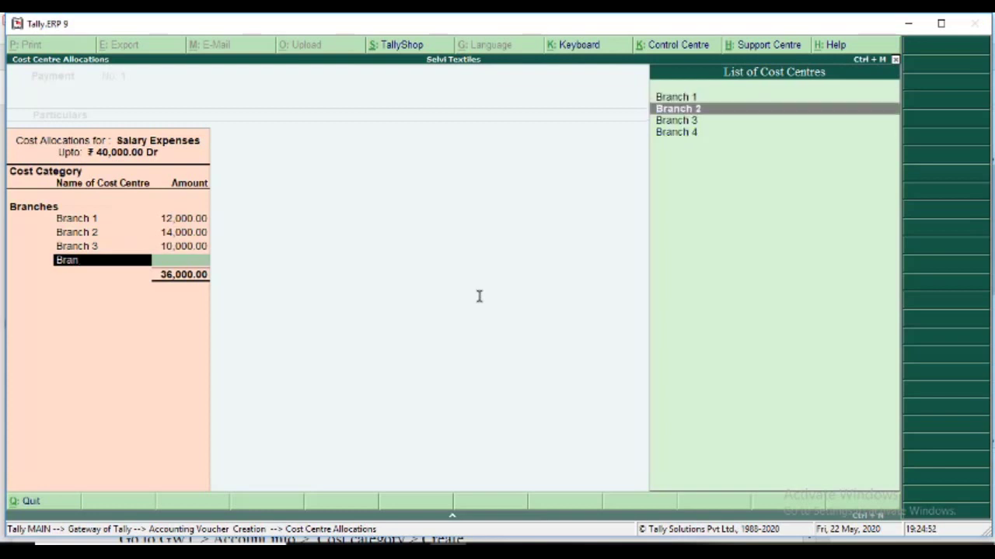
pyautogui.press('Return')
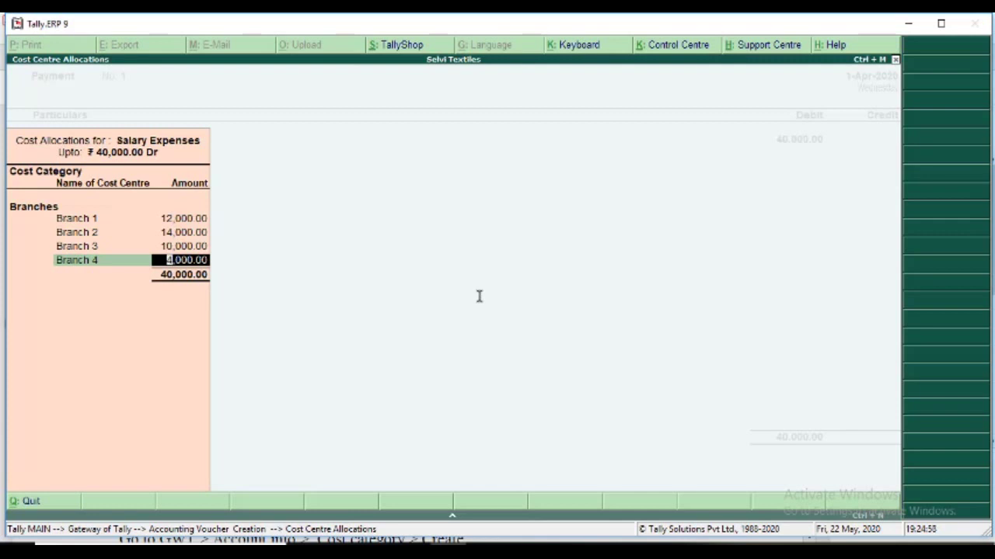
pyautogui.press('Return')
pyautogui.press('Return')
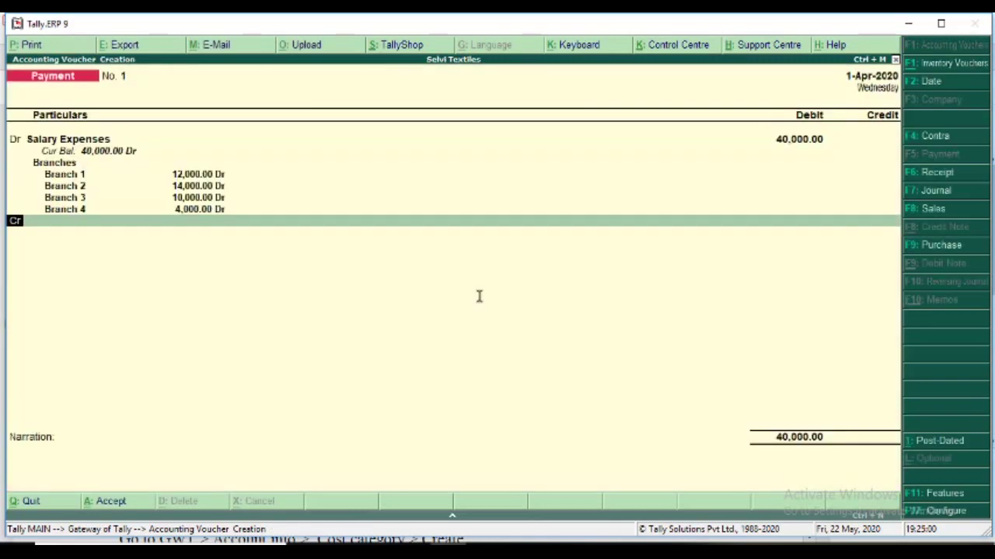
# Step: Credit Cash with 40000 against Salary Expenses, leave the narration blank, and accept the payment voucher
pyautogui.press('Return')
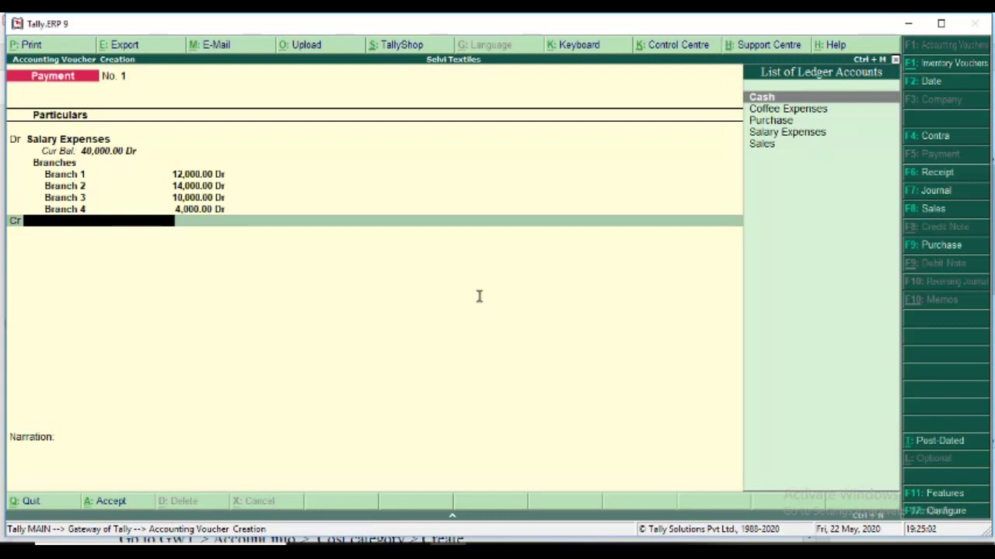
pyautogui.press('Down')
pyautogui.press('Up')
pyautogui.press('Return')
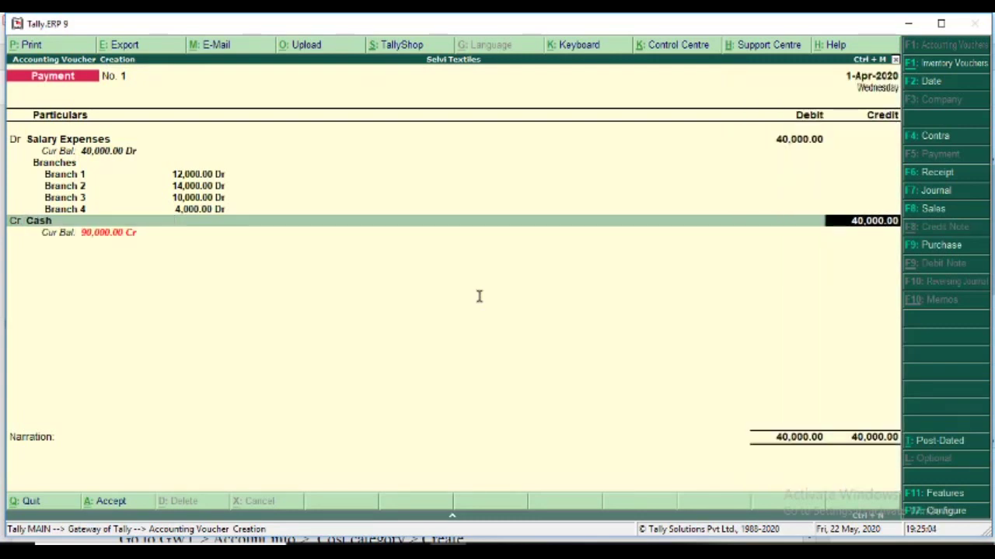
pyautogui.press('Return')
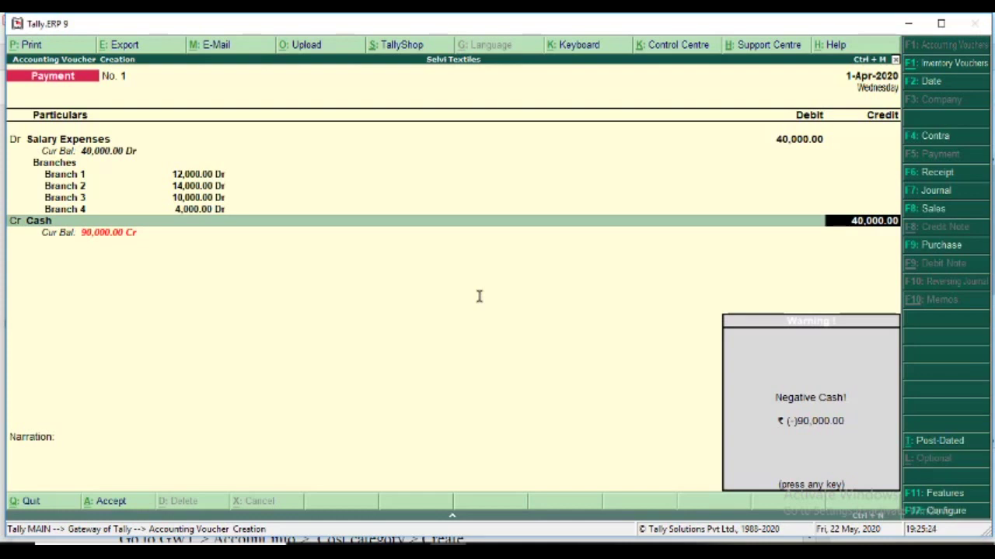
pyautogui.press('Return')
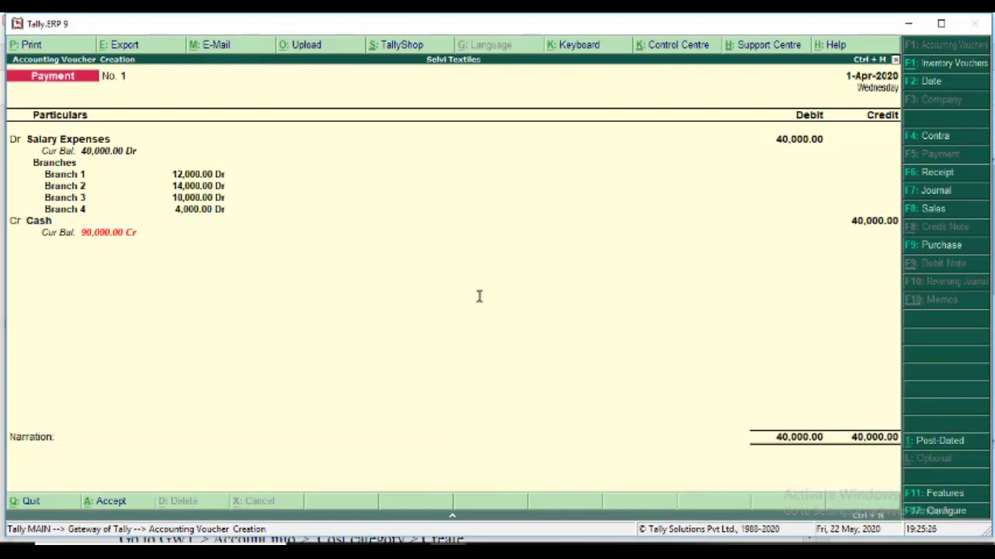
pyautogui.press('Return')
pyautogui.press('Return')
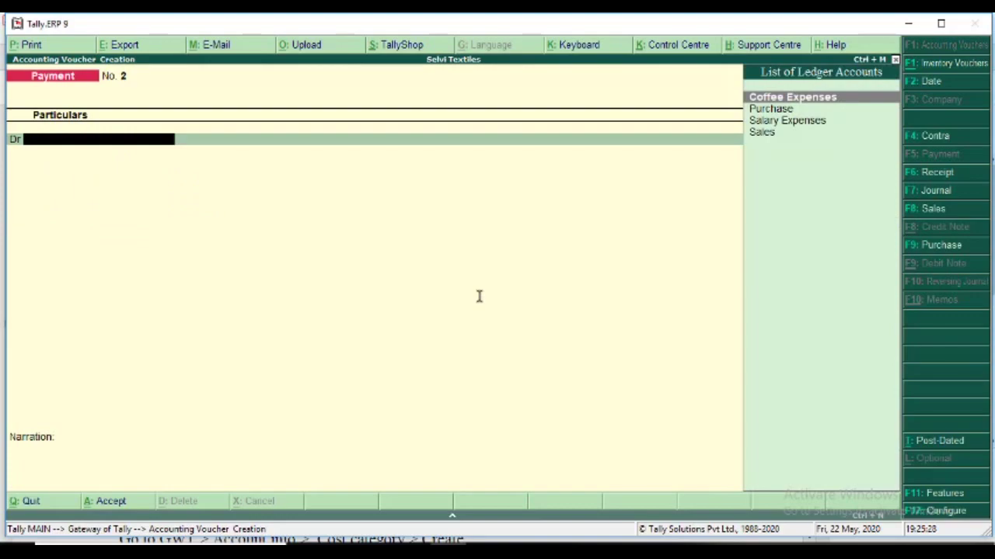
# Step: Debit Coffee Expenses with 4500 in the new payment voucher, following transaction 4 in the Day 4 PDF
pyautogui.hotkey('alt', 'Tab')
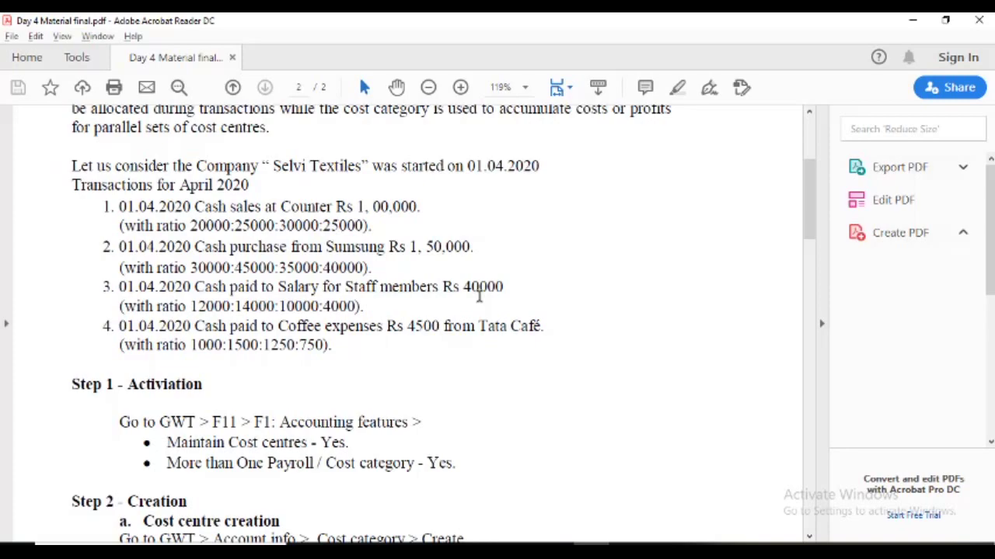
pyautogui.hotkey('alt', 'Tab')
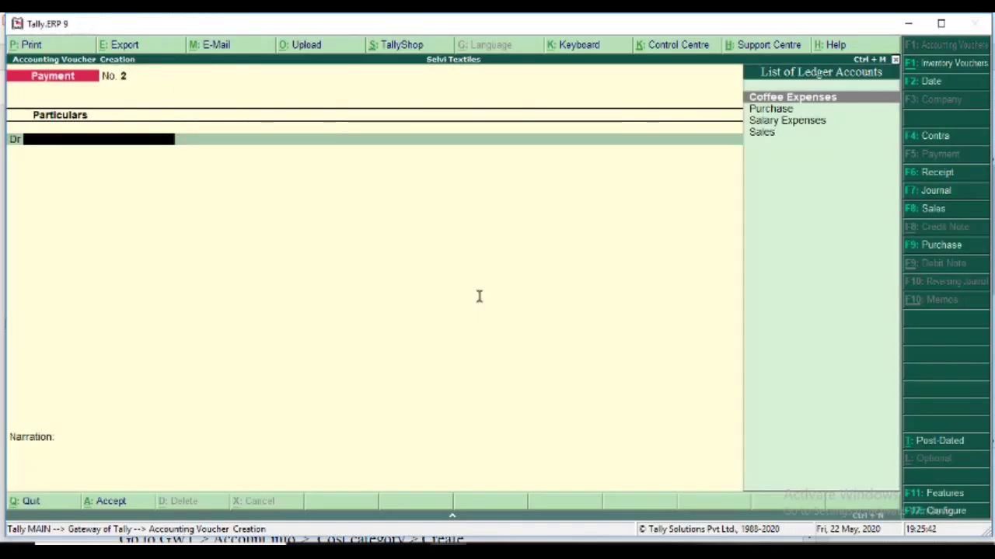
pyautogui.press('Down')
pyautogui.press('Up')
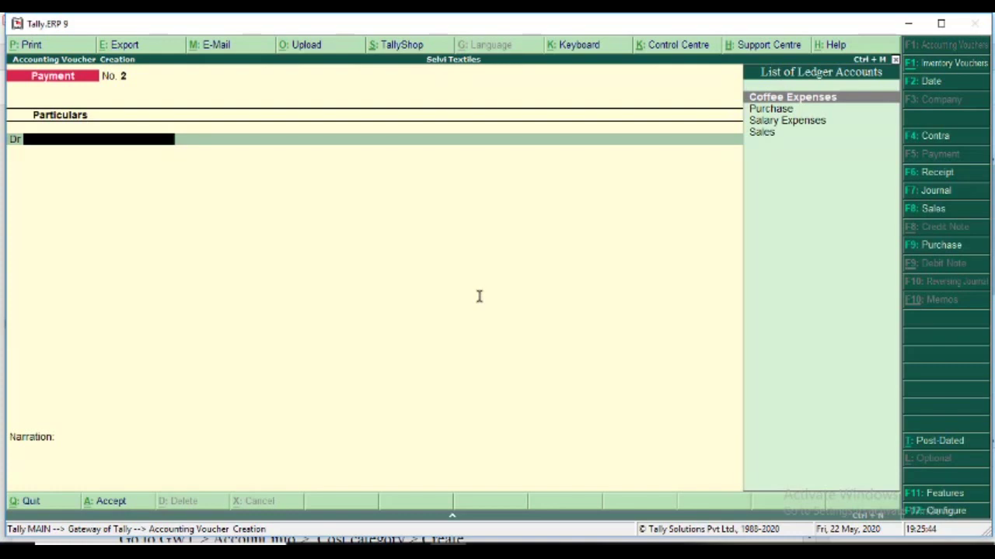
pyautogui.press('Return')
pyautogui.write('45000')
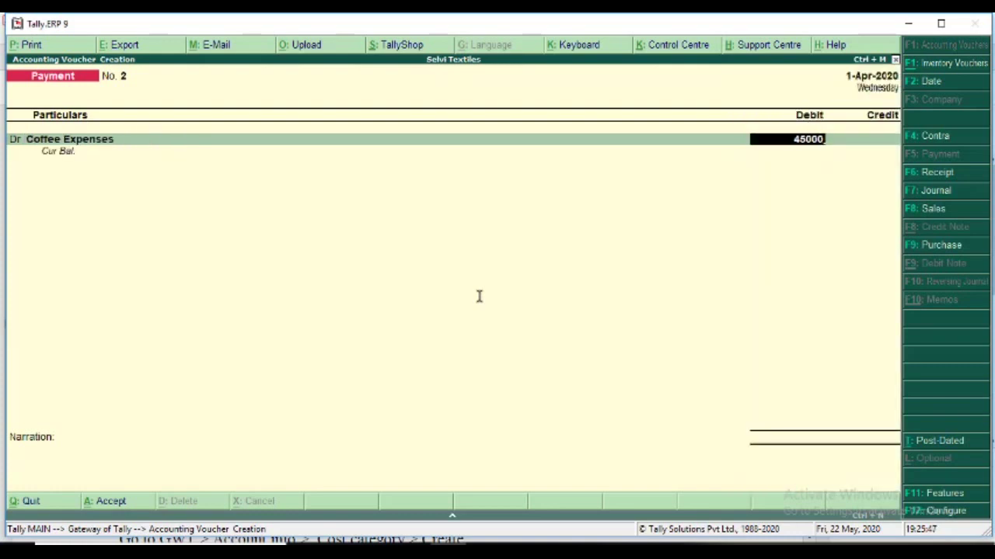
pyautogui.press('Return')
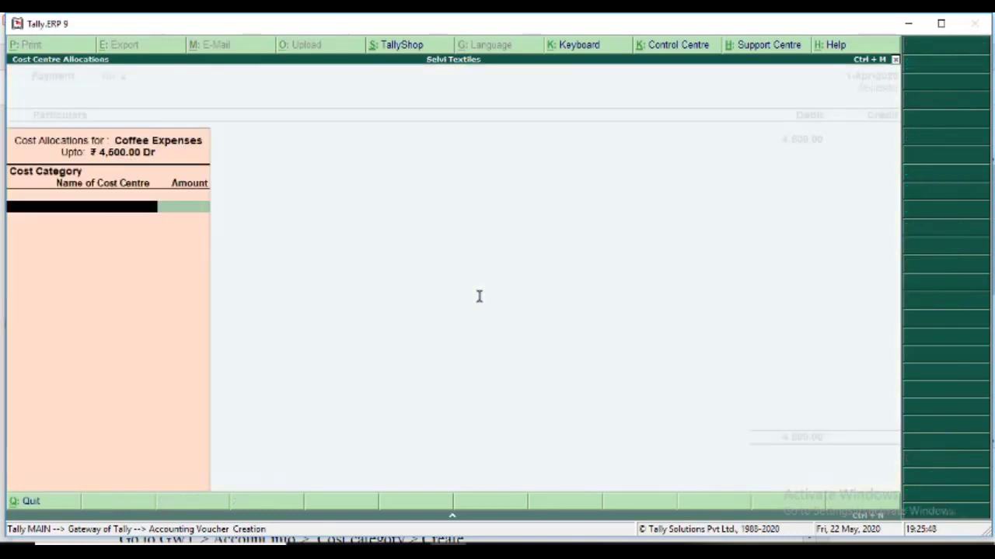
# Step: Choose the Branches category for the Coffee Expenses allocation and allocate 1000 to Branch 1, following the PDF's ratio for transaction 4
pyautogui.write('Bra')
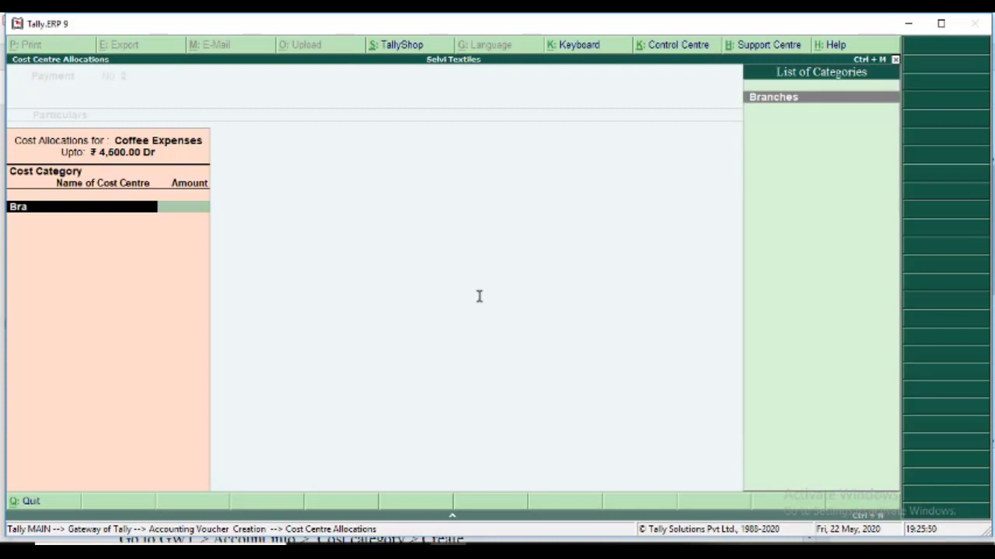
pyautogui.write('nches')
pyautogui.press('Return')
pyautogui.hotkey('alt', 'Tab')
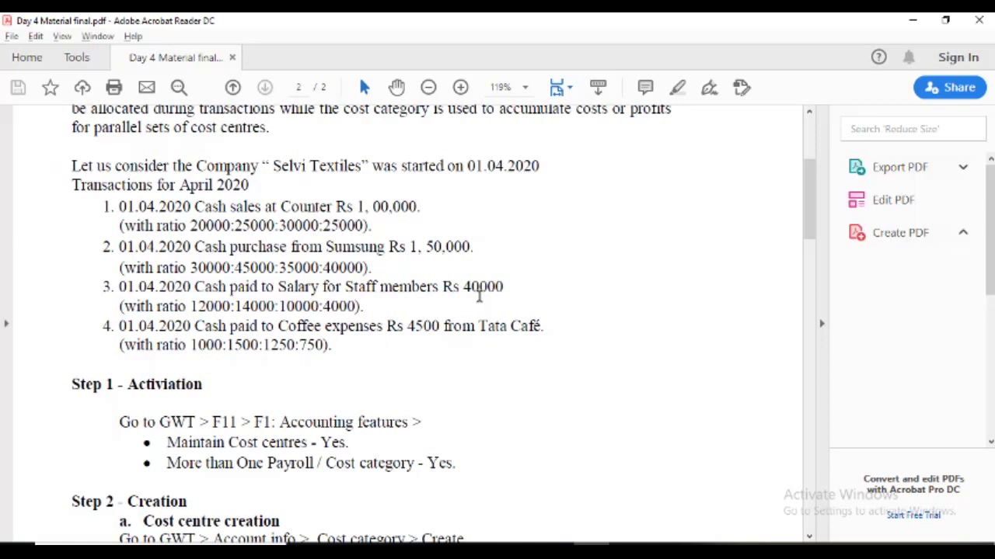
pyautogui.hotkey('alt', 'Tab')
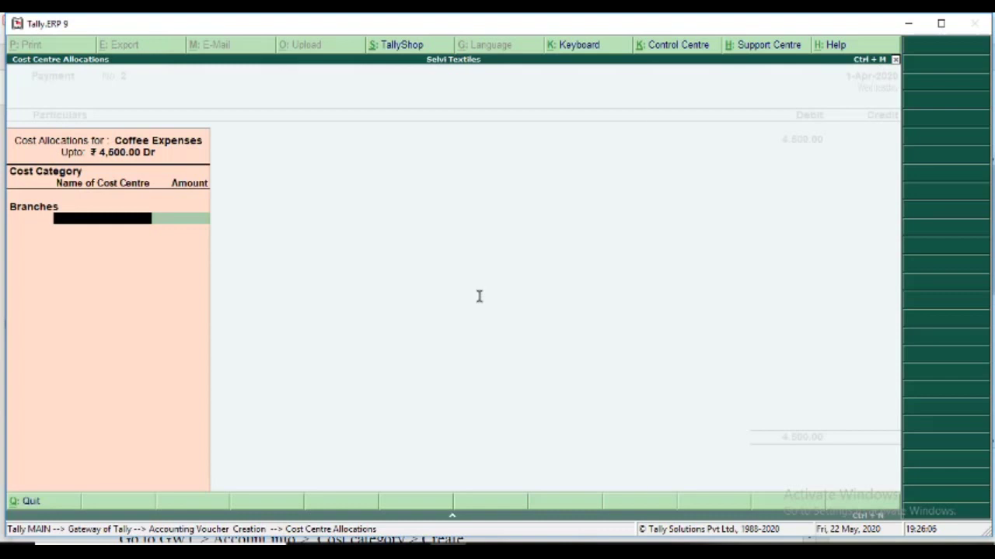
pyautogui.write('Bran')
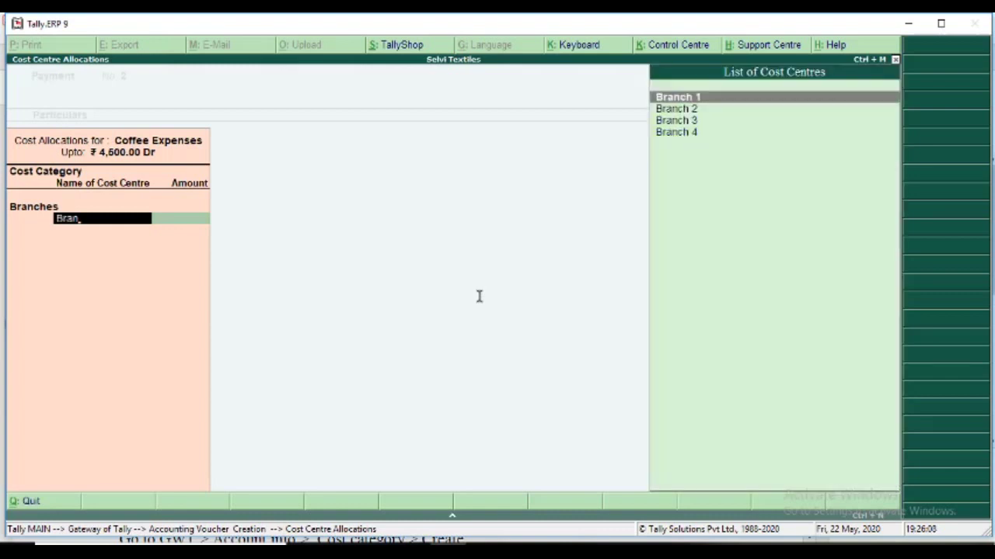
pyautogui.press('Return')
pyautogui.write('1000')
pyautogui.press('Return')
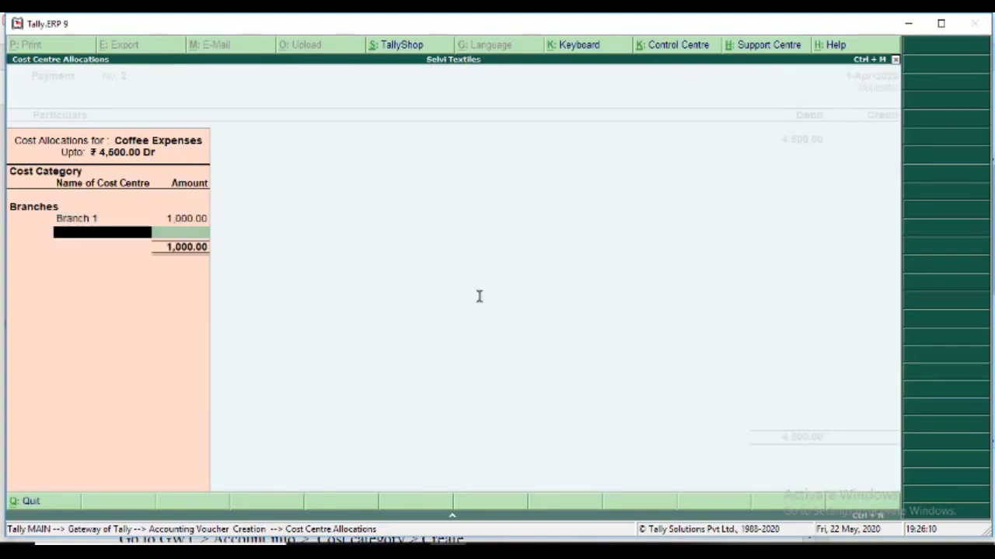
# Step: Allocate 1500 of Coffee Expenses to Branch 2, following the PDF's ratio for transaction 4
pyautogui.write('Bran')
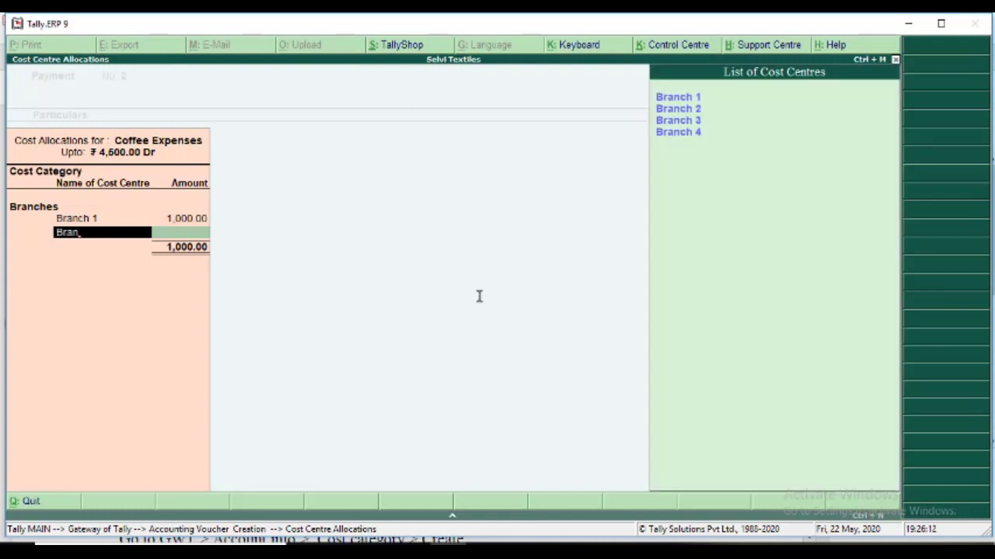
pyautogui.press('Down')
pyautogui.press('Return')
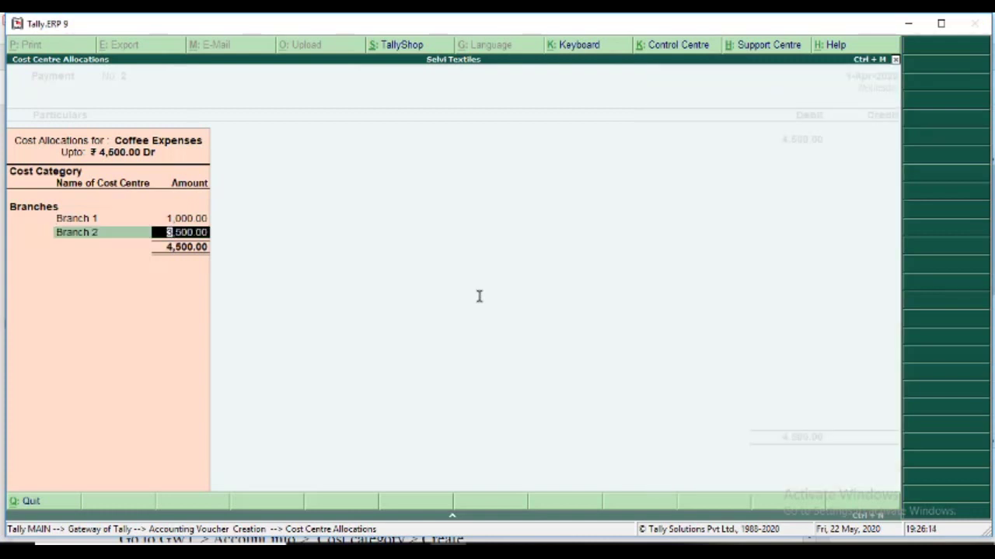
pyautogui.hotkey('alt', 'Tab')
pyautogui.hotkey('alt', 'Tab')
pyautogui.write('1000')
pyautogui.press('Return')
# Step: Check the PDF's ratio for transaction 4 and allocate 1250 of Coffee Expenses to Branch 3
pyautogui.hotkey('alt', 'Tab')
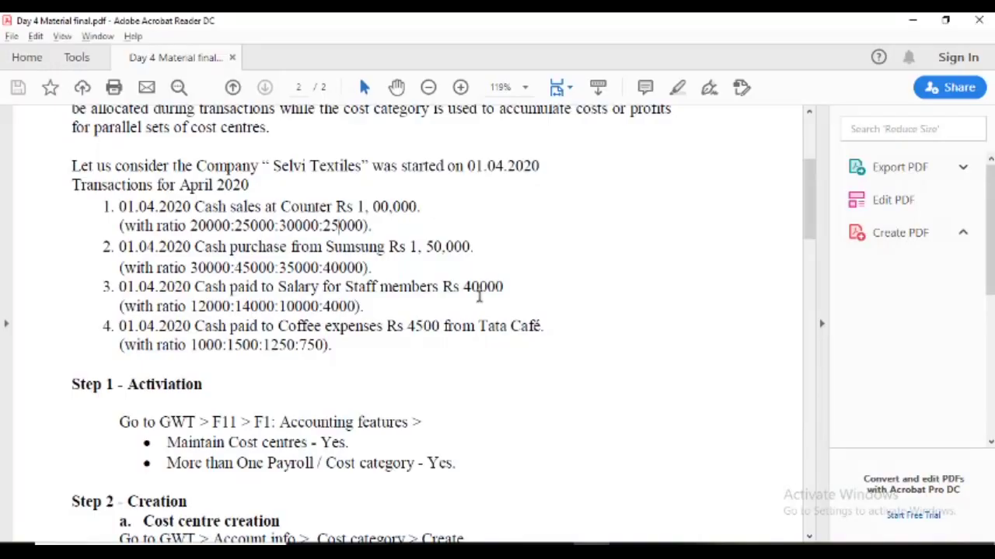
pyautogui.hotkey('alt', 'Tab')
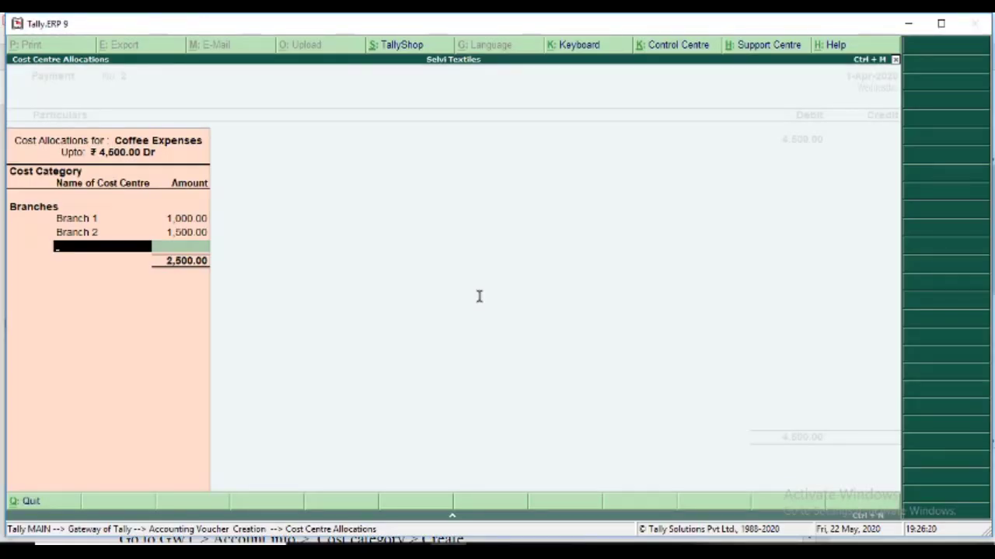
pyautogui.write('Bran')
pyautogui.press('Down')
pyautogui.press('Down')
pyautogui.press('Return')
pyautogui.hotkey('alt', 'Tab')
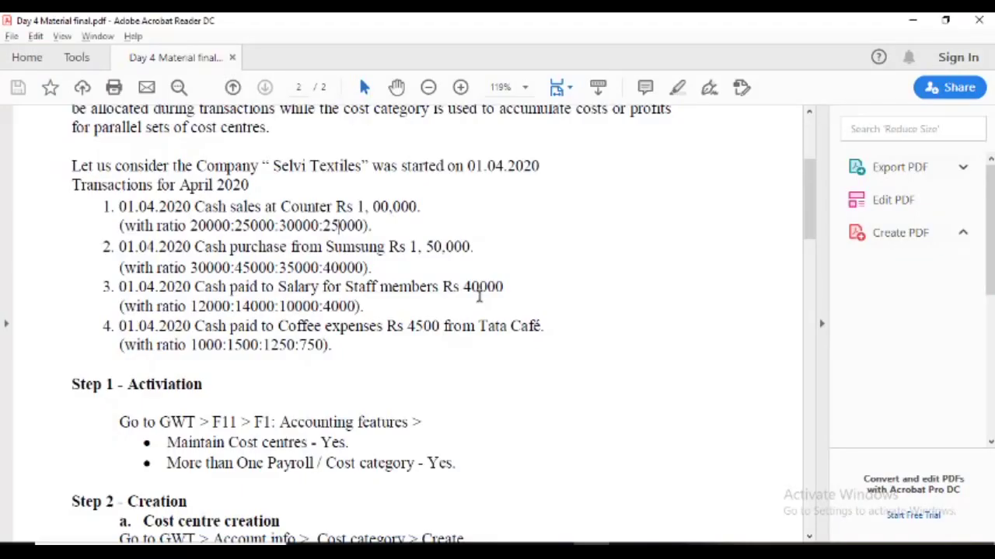
pyautogui.hotkey('alt', 'Tab')
pyautogui.write('1250')
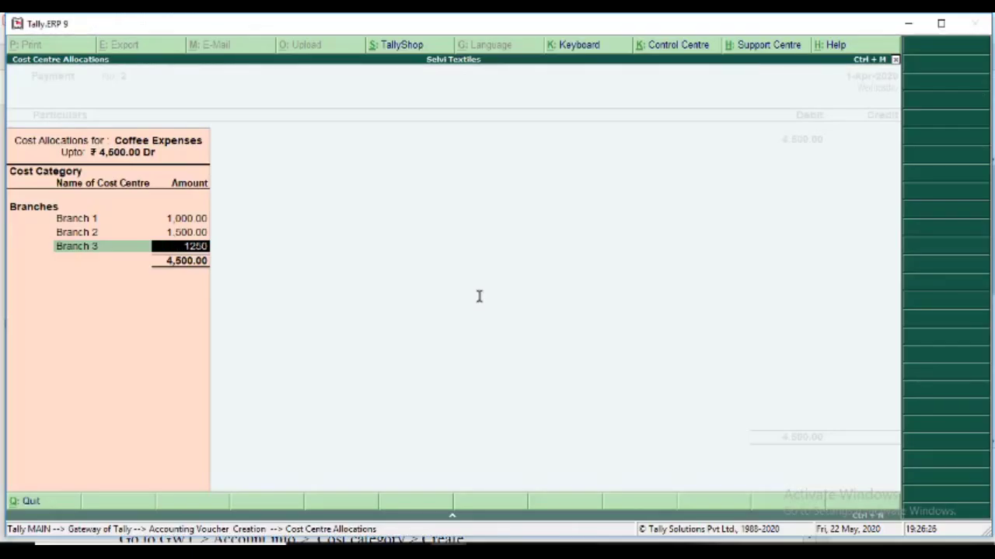
pyautogui.press('Return')
# Step: Allocate the remaining 750 of Coffee Expenses to Branch 4, checking it against the PDF, and finish the cost allocation
pyautogui.write('Bran')
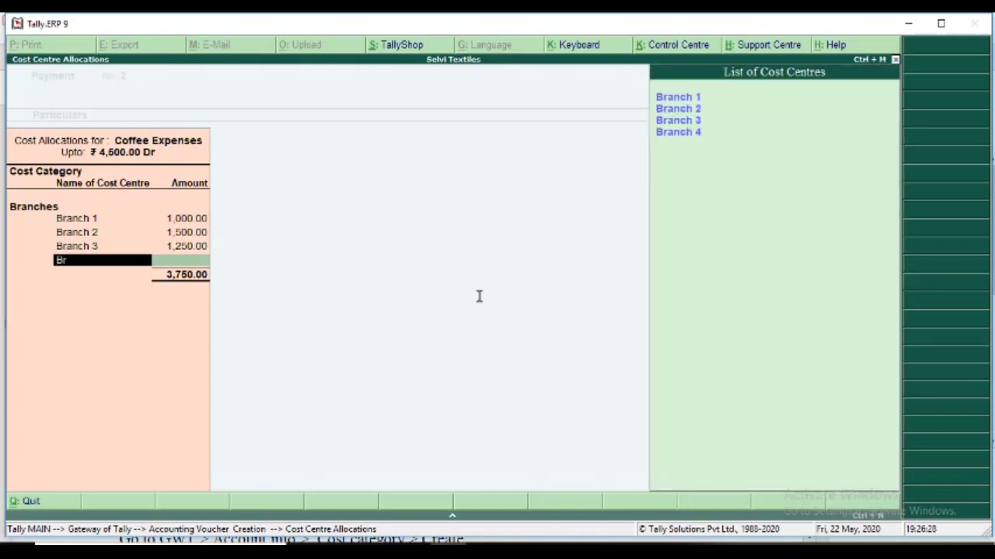
pyautogui.press('Down')
pyautogui.press('Down')
pyautogui.press('Down')
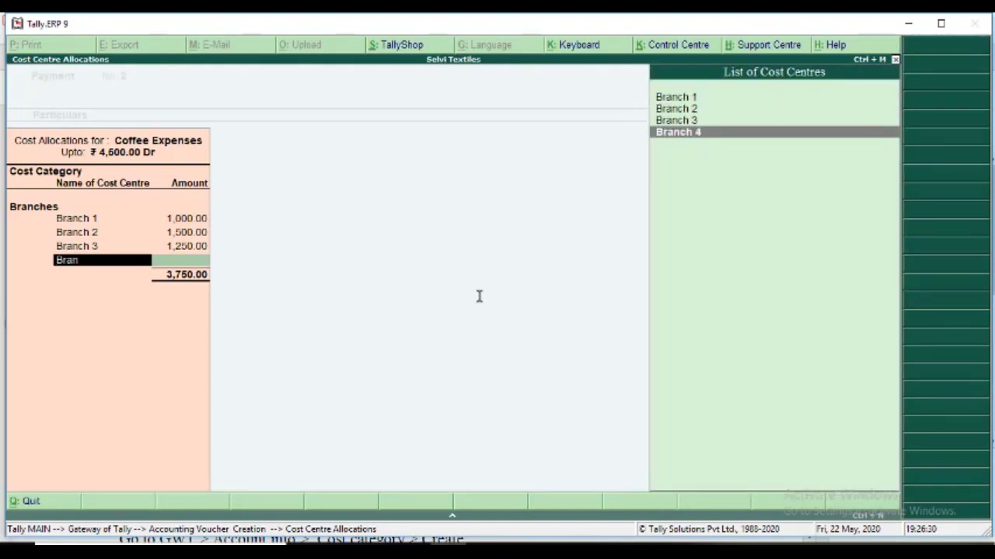
pyautogui.press('Return')
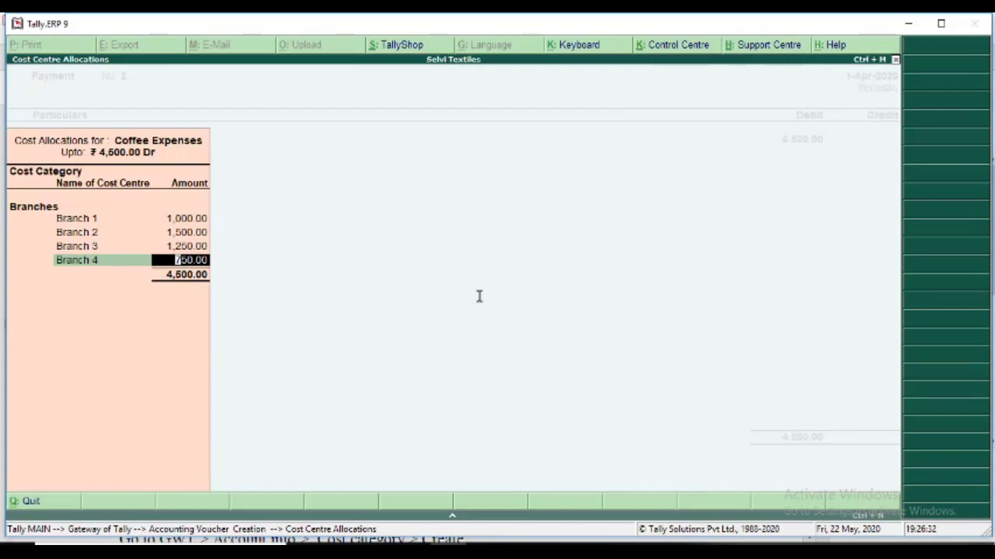
pyautogui.hotkey('alt', 'Tab')
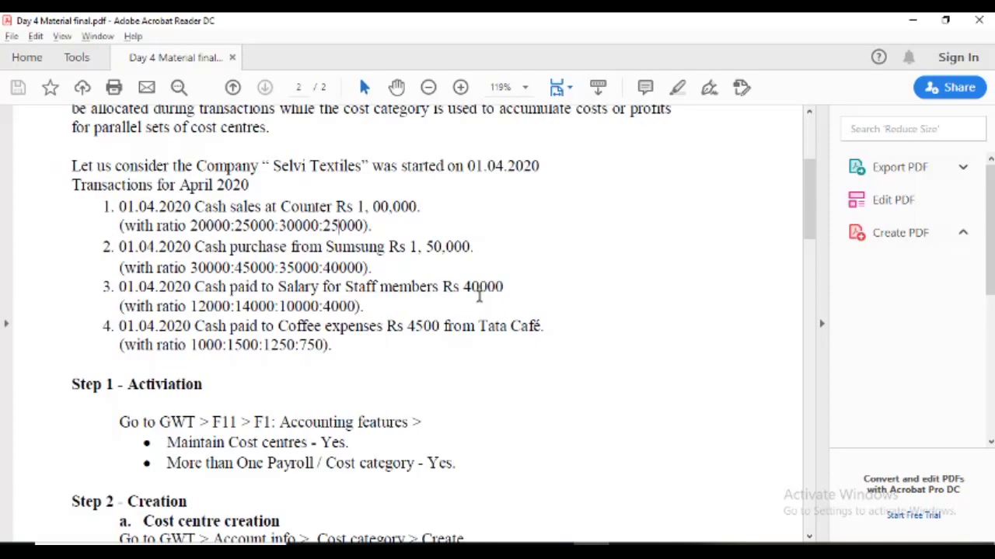
pyautogui.hotkey('alt', 'Tab')
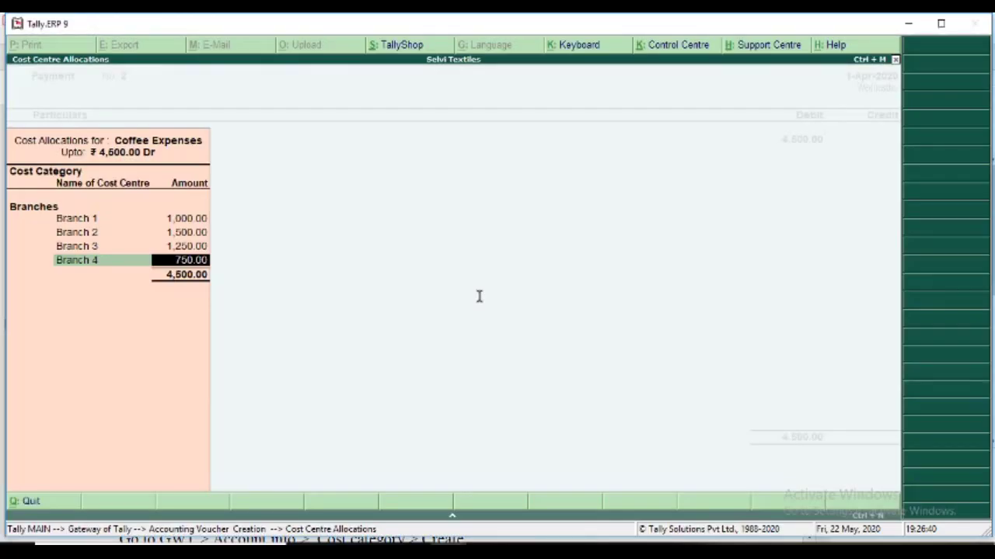
pyautogui.press('Return')
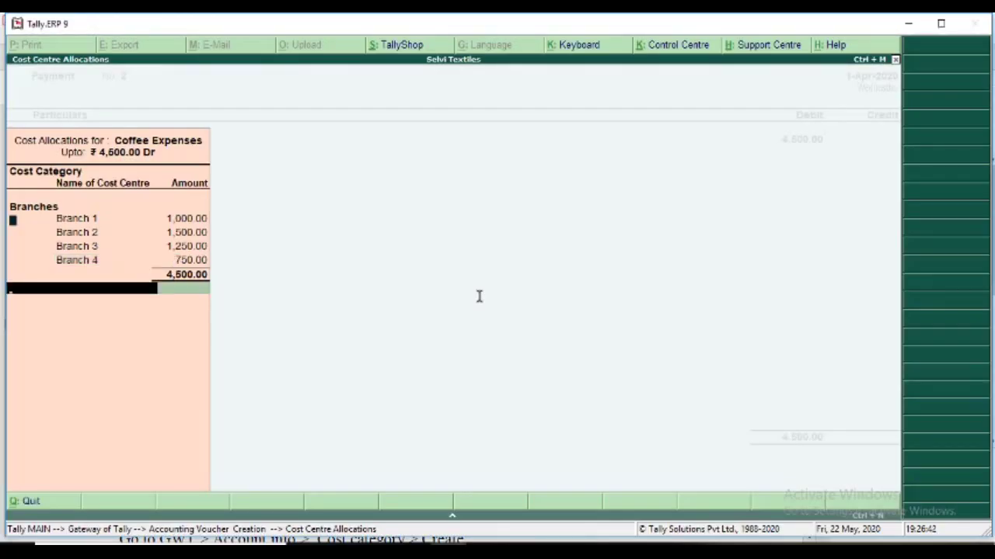
pyautogui.press('Return')
# Step: Credit Cash with 4500 against Coffee Expenses, leave the narration blank, and accept the payment voucher
pyautogui.write('ca')
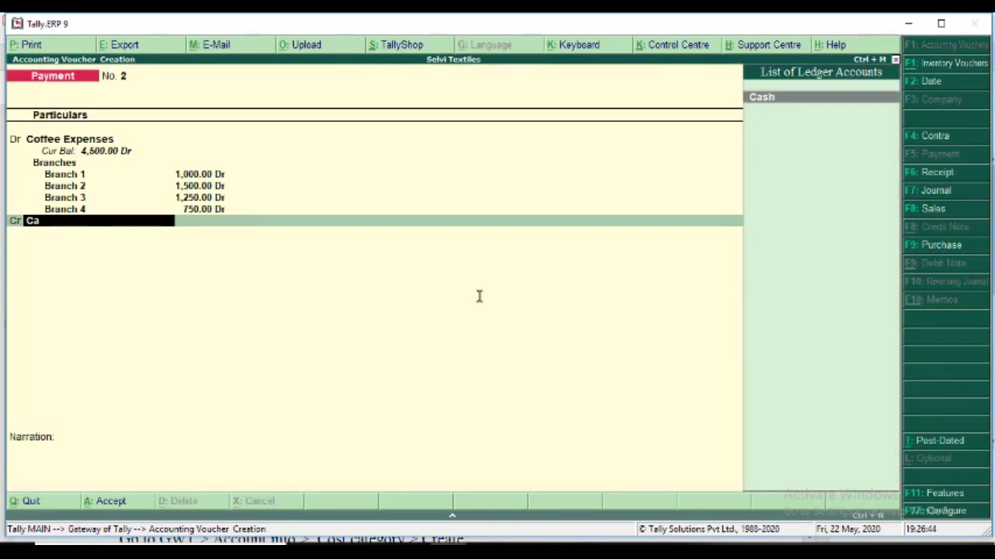
pyautogui.press('Return')
pyautogui.press('Return')
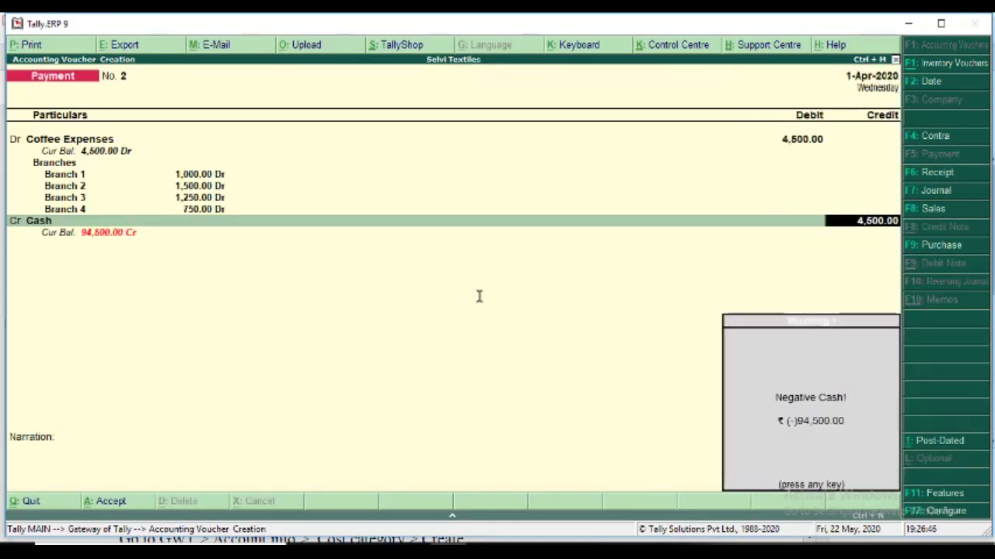
pyautogui.press('Return')
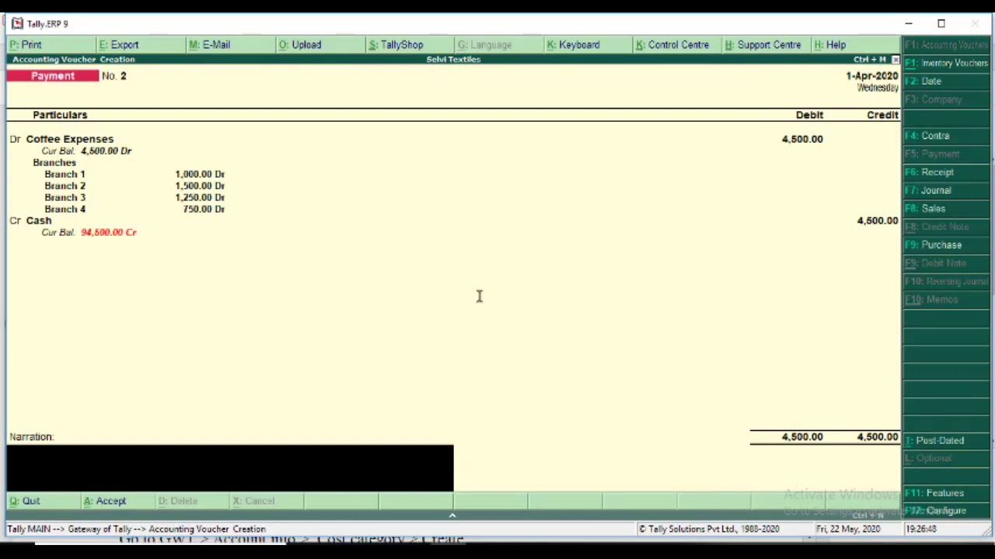
pyautogui.press('Return')
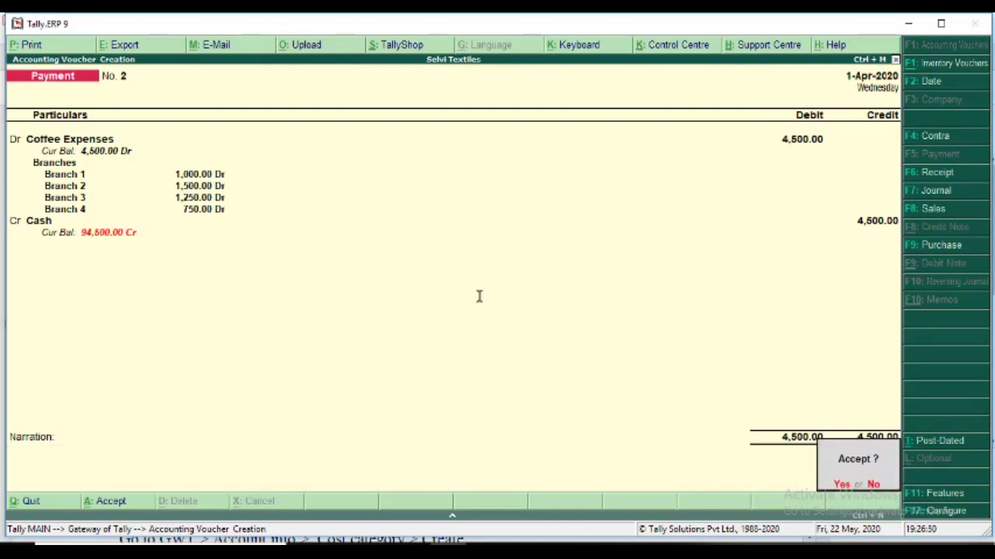
pyautogui.press('y')
# Step: Switch to the Day 4 PDF and find the Step 4 instructions for viewing the cost centre report
pyautogui.hotkey('alt', 'Tab')
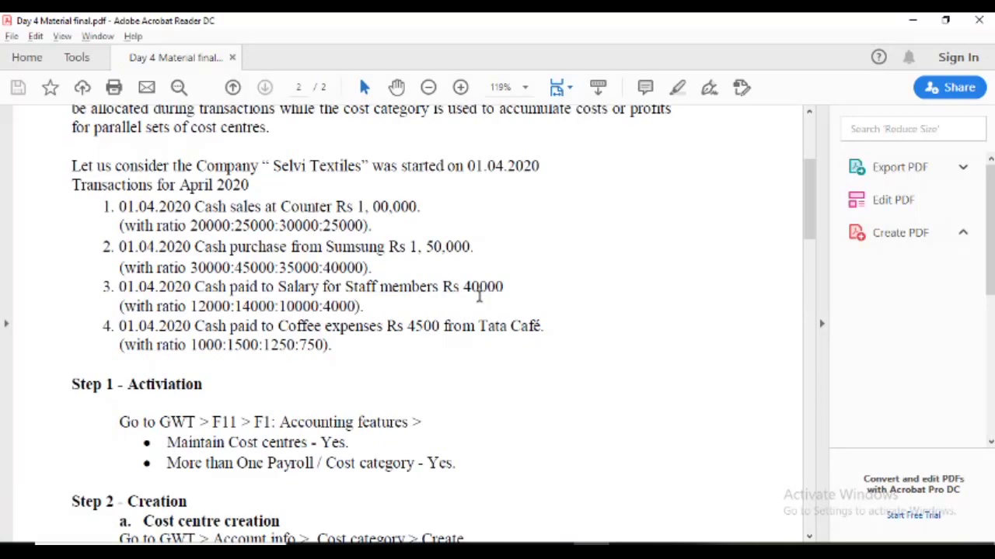
pyautogui.scroll(-7, 479, 294)
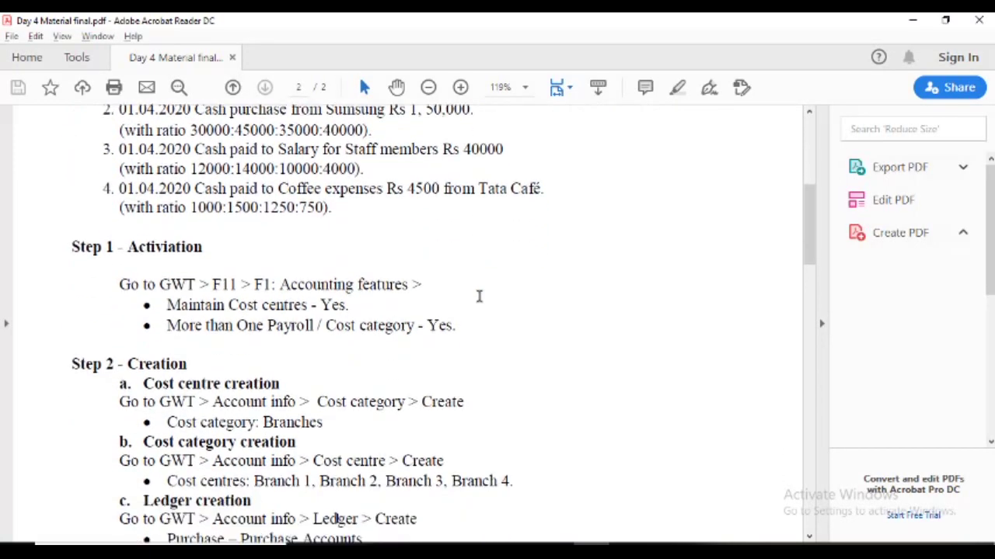
pyautogui.scroll(-10, 479, 296)
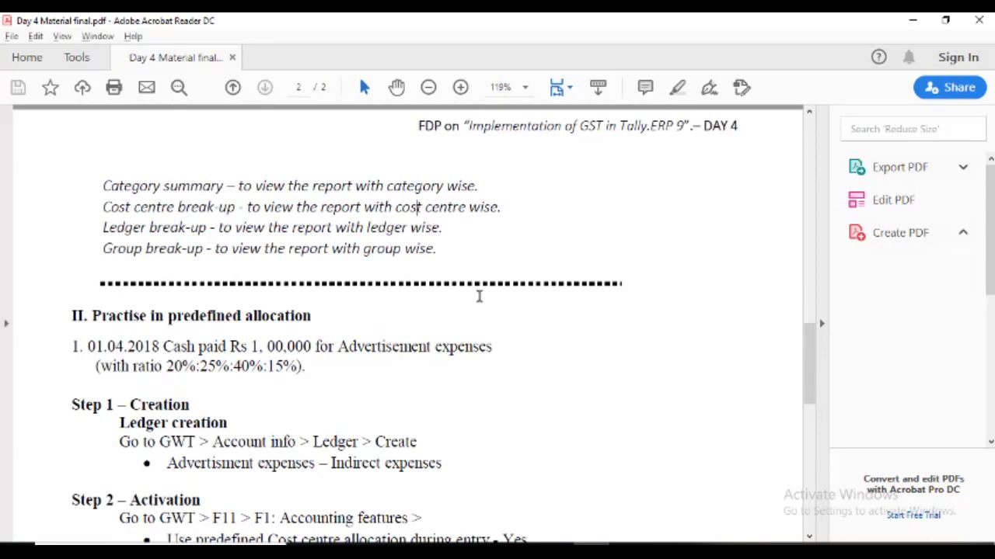
pyautogui.press('Up')
pyautogui.scroll(5, 480, 296)
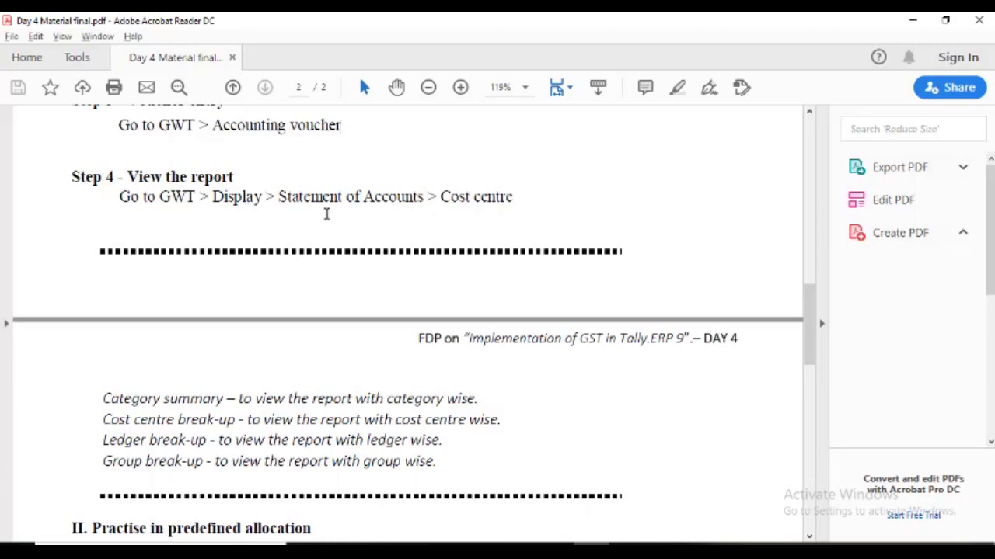
# Step: Switch to Tally.ERP 9, quit the empty payment voucher, and return to the Gateway of Tally
pyautogui.hotkey('alt', 'Tab')
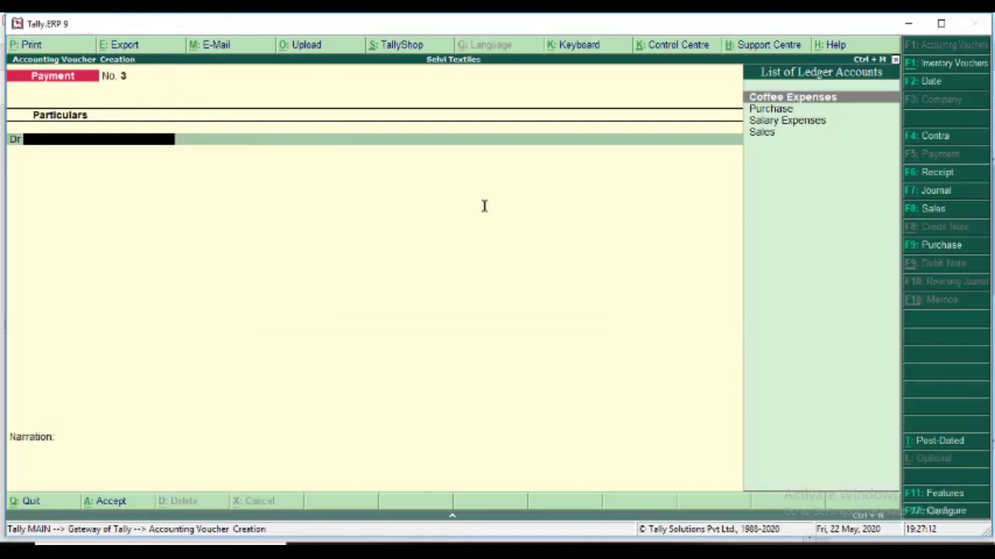
pyautogui.press('Escape')
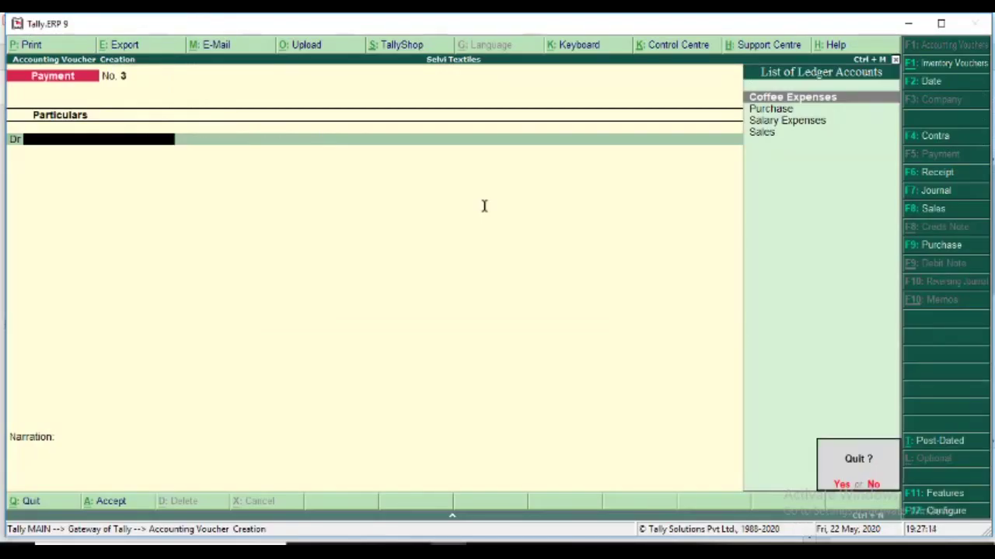
pyautogui.press('Return')
pyautogui.press('Escape')
pyautogui.press('Escape')
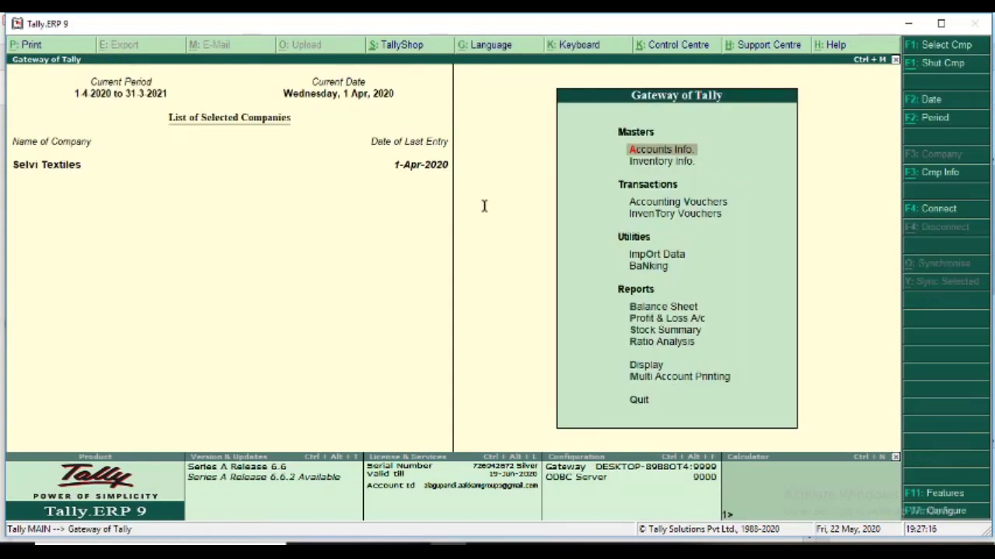
# Step: Display the Statements of Accounts and open the list of cost centre reports
pyautogui.press('Down')
pyautogui.press('Down')
pyautogui.press('Down')
pyautogui.press('Down')
pyautogui.press('Down')
pyautogui.press('Down')
pyautogui.press('Down')
pyautogui.press('Down')
pyautogui.press('Down')
pyautogui.press('Down')
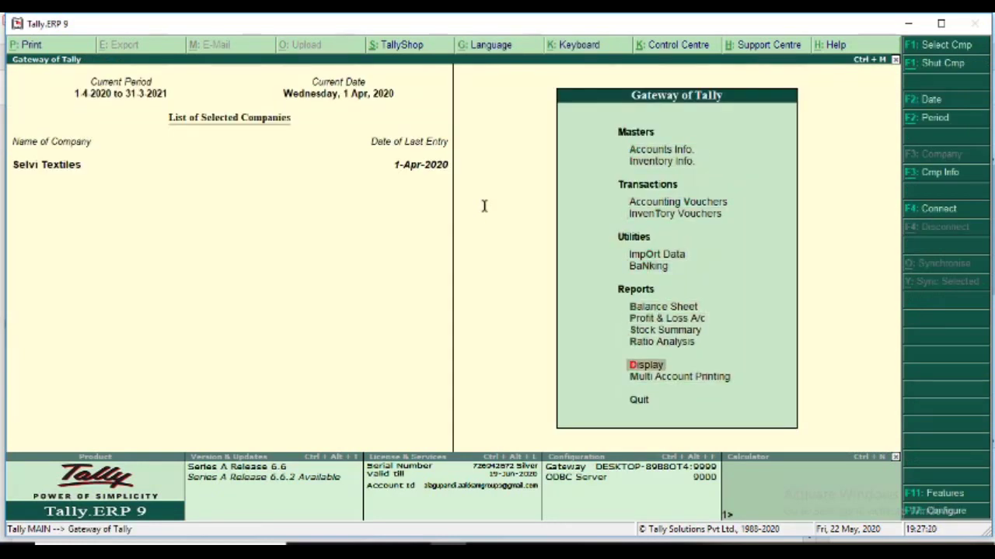
pyautogui.press('Return')
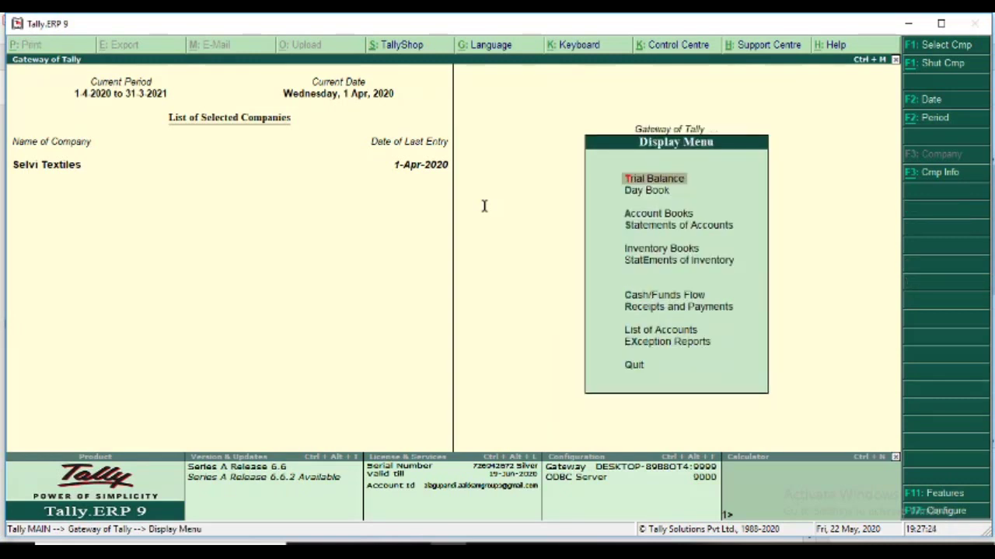
pyautogui.press('Down')
pyautogui.press('Down')
pyautogui.press('Down')
pyautogui.press('Return')
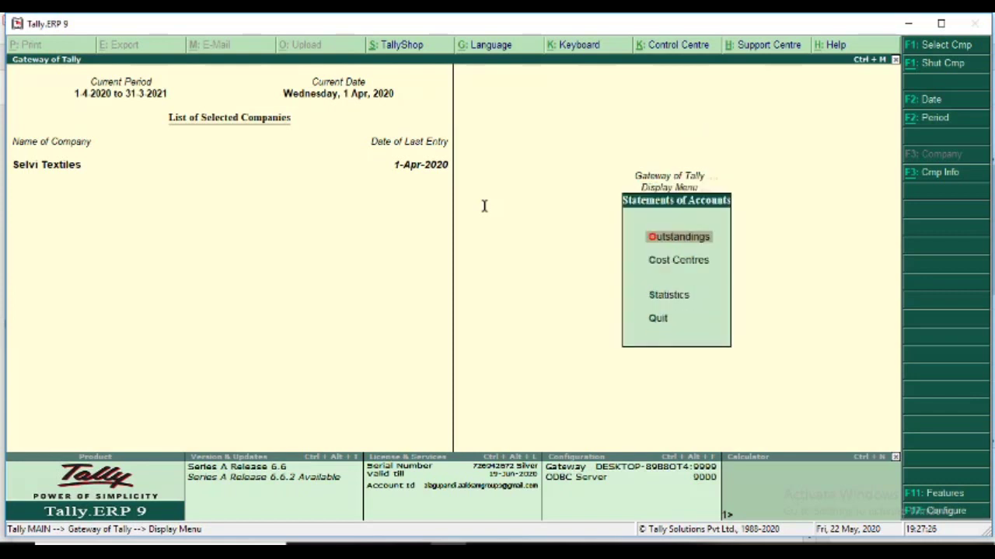
pyautogui.press('Down')
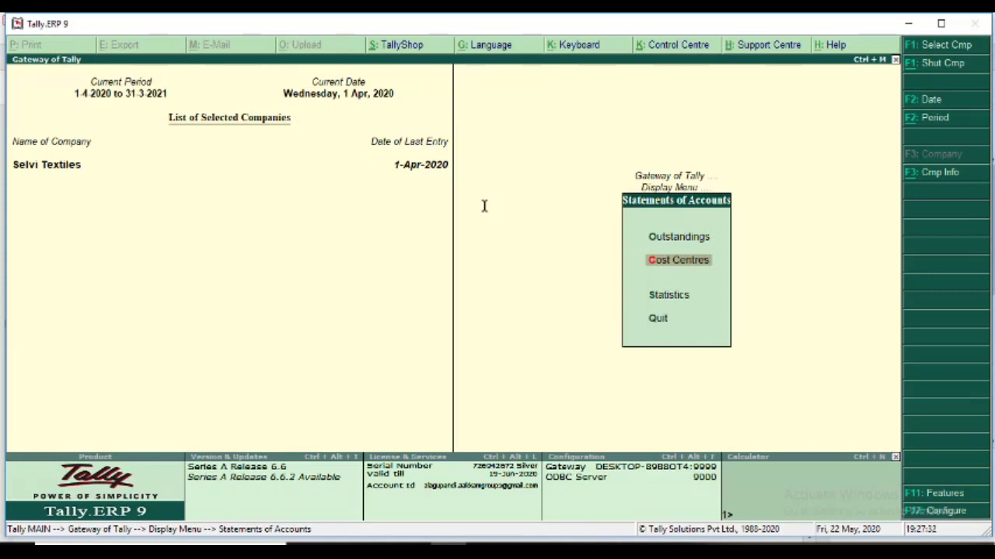
pyautogui.press('Return')
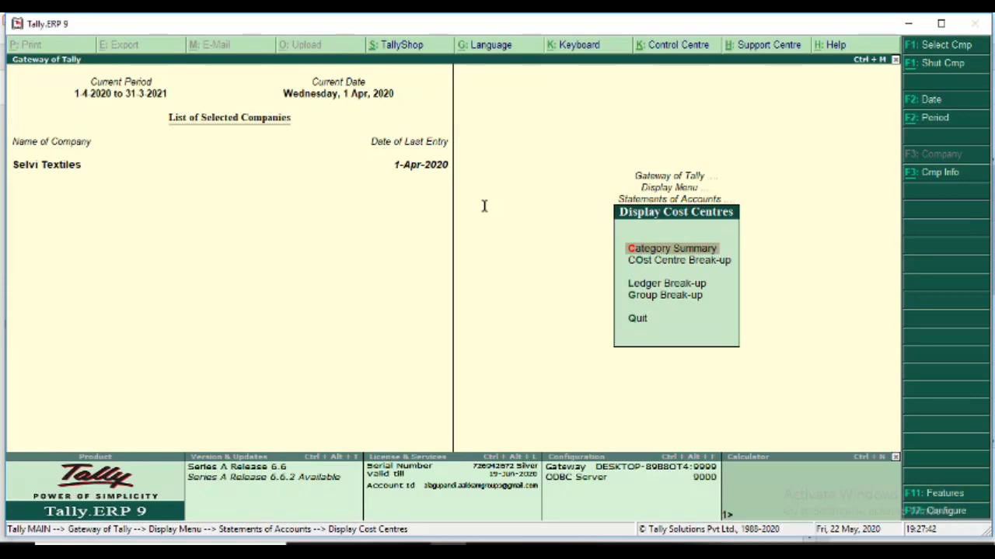
# Step: Check the report descriptions in the PDF, view the Category Summary of the Branches cost centres, and close it
pyautogui.hotkey('alt', 'Tab')
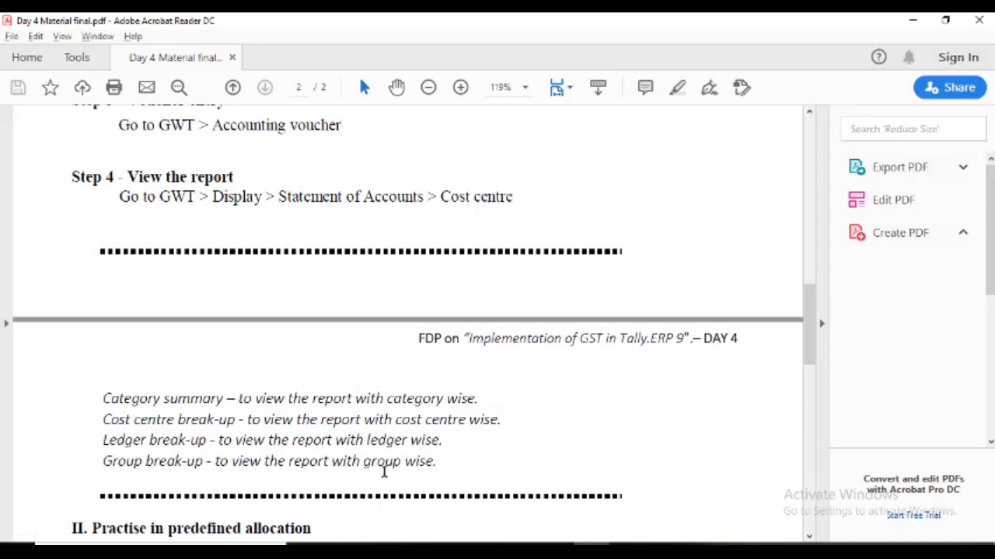
pyautogui.hotkey('alt', 'Tab')
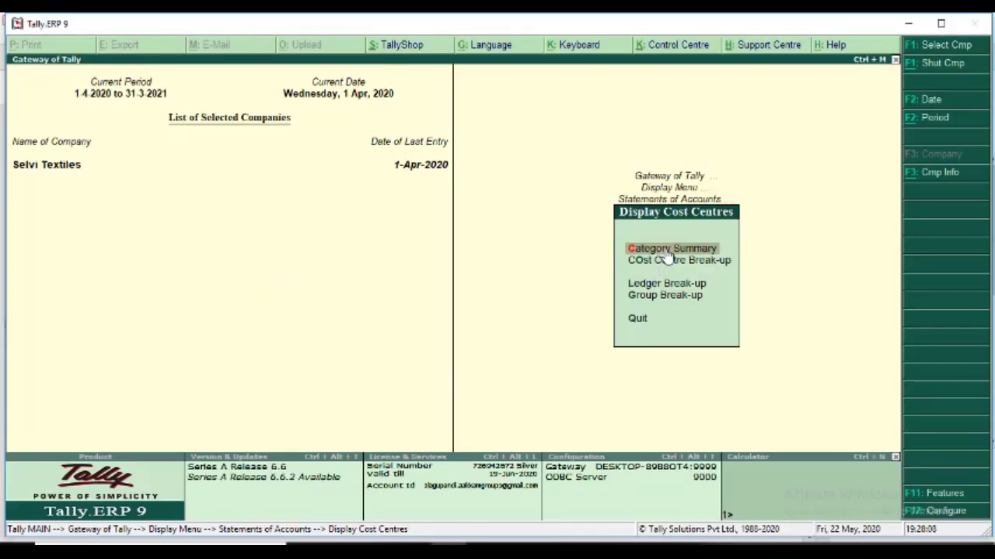
pyautogui.press('Return')
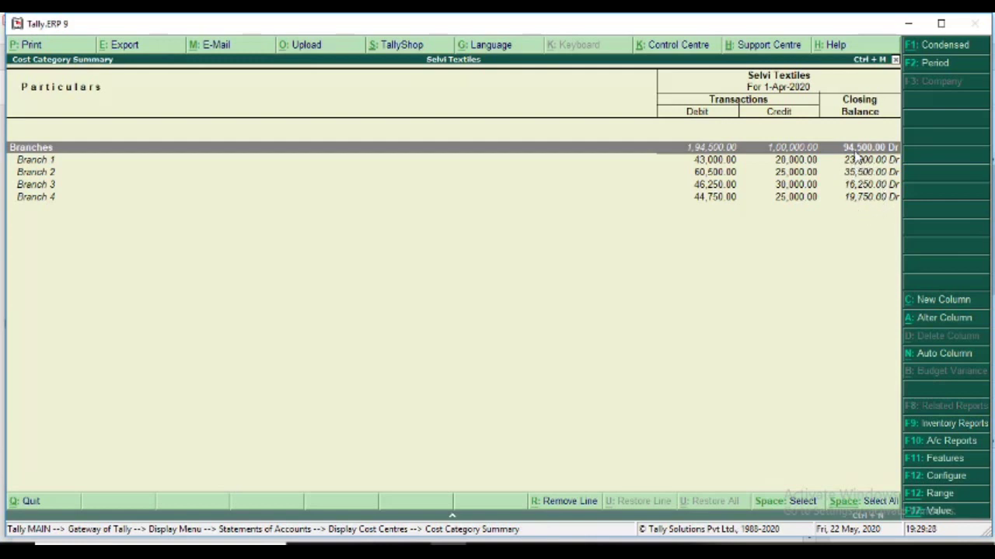
pyautogui.hotkey('alt', 'Tab')
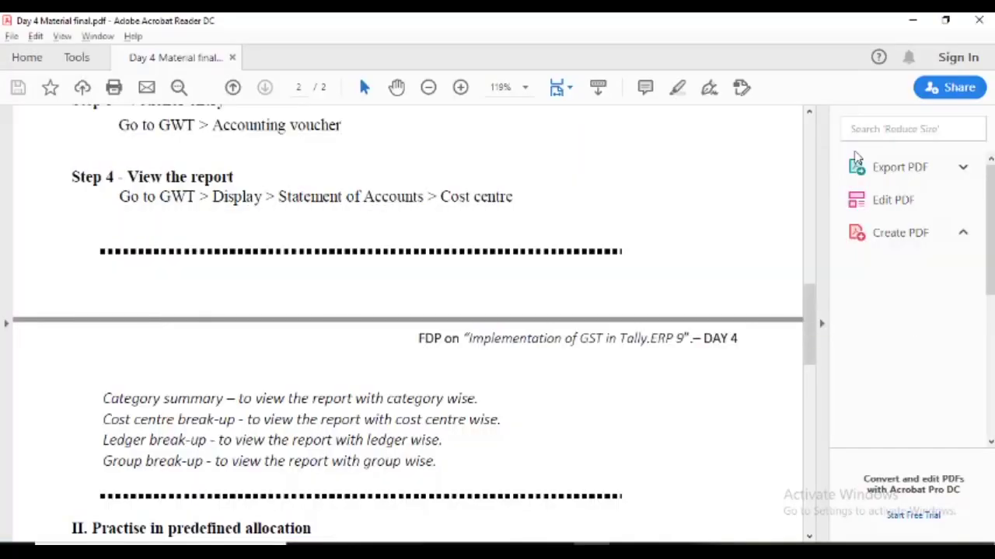
pyautogui.hotkey('alt', 'Tab')
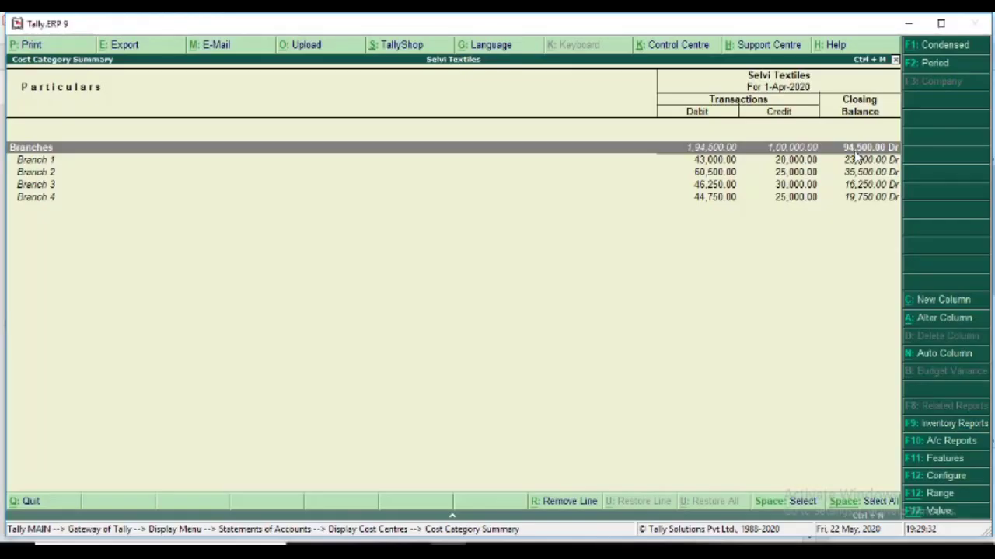
pyautogui.press('Escape')
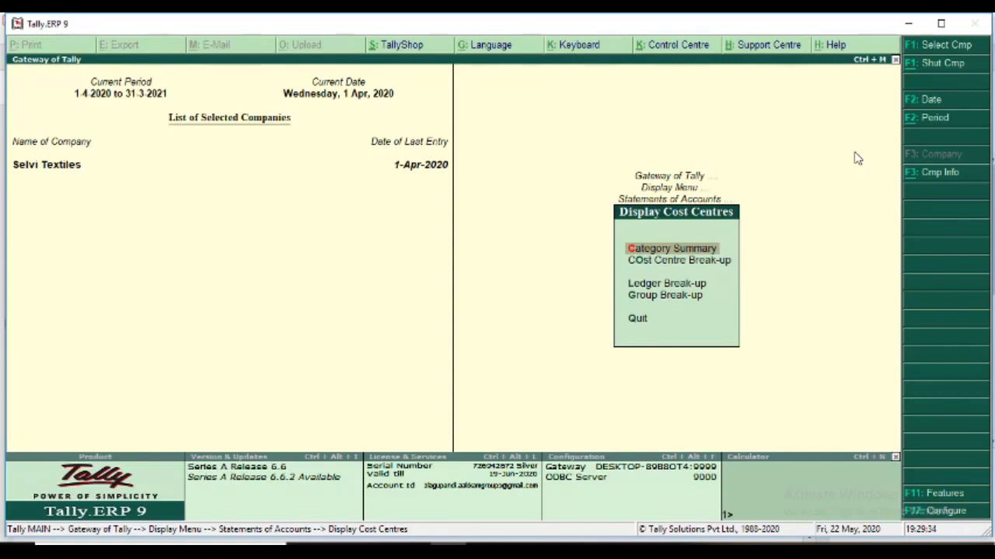
# Step: View the Cost Centre Break-up for Branch 1 in detailed form
pyautogui.press('Down')
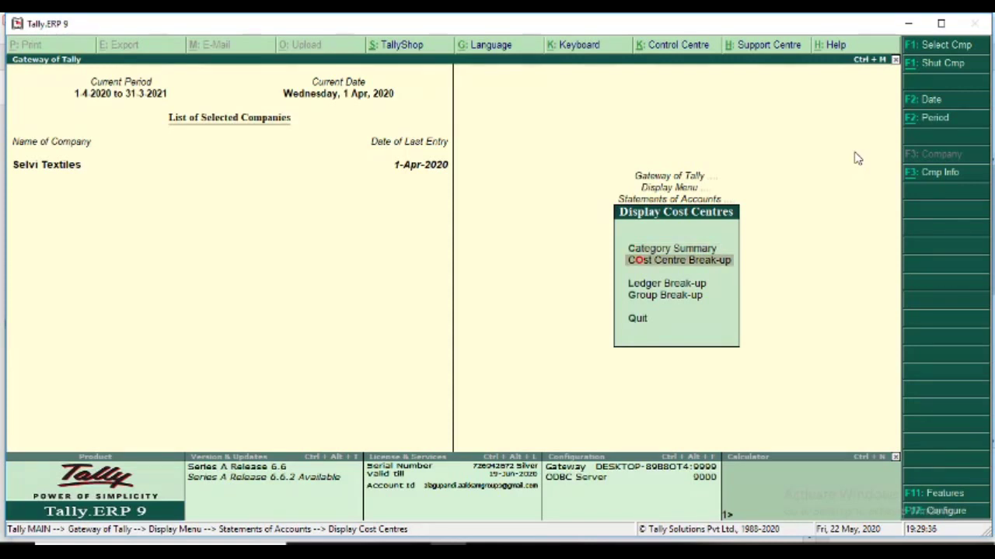
pyautogui.press('Return')
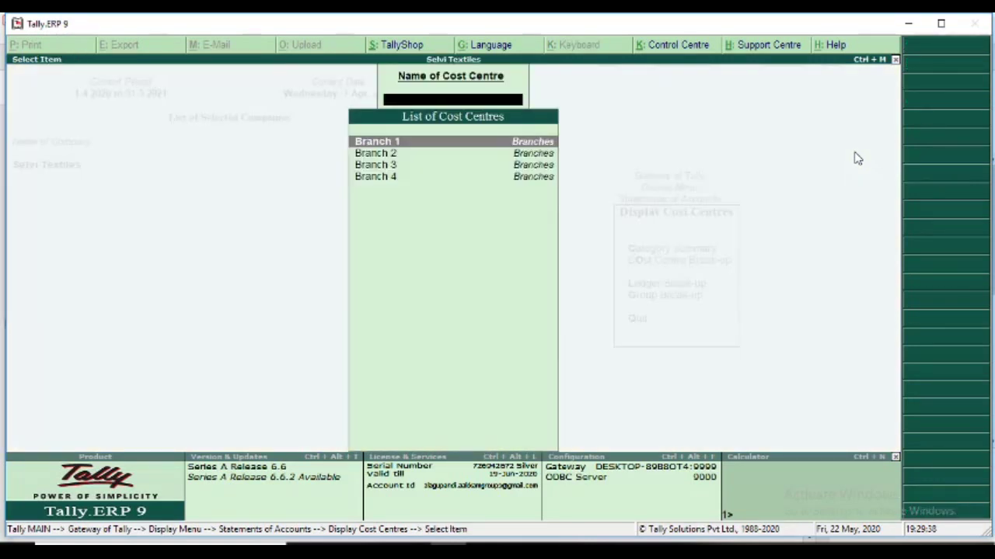
pyautogui.press('Down')
pyautogui.press('Down')
pyautogui.press('Down')
pyautogui.press('Up')
pyautogui.press('Up')
pyautogui.press('Up')
pyautogui.press('Return')
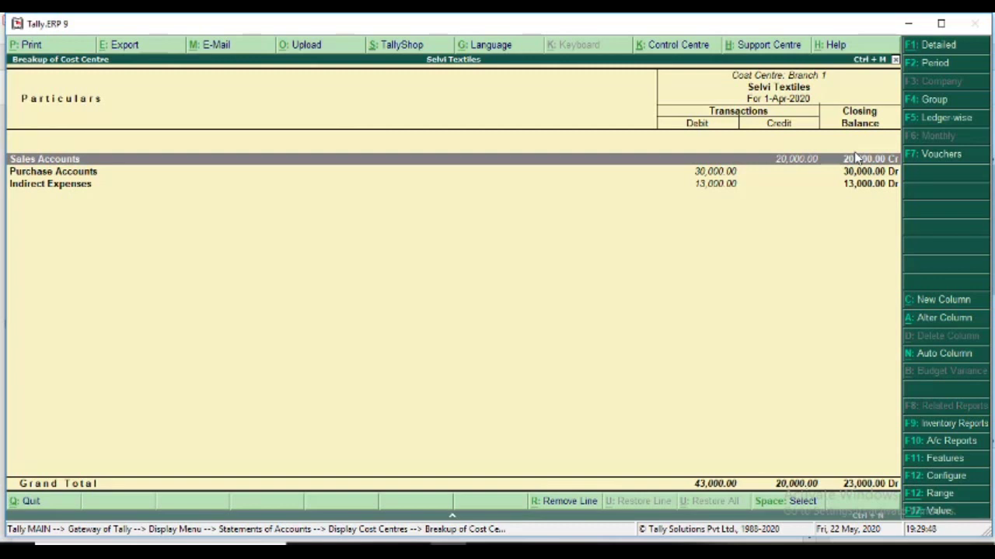
pyautogui.click(919, 48)
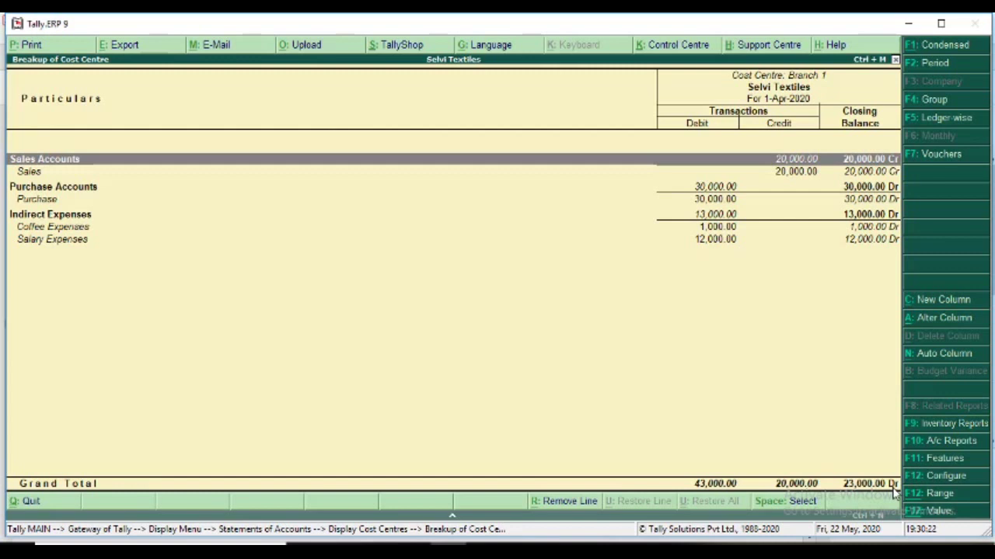
# Step: Close the Branch 1 report and view the detailed Cost Centre Break-up for Branch 3
pyautogui.press('Escape')
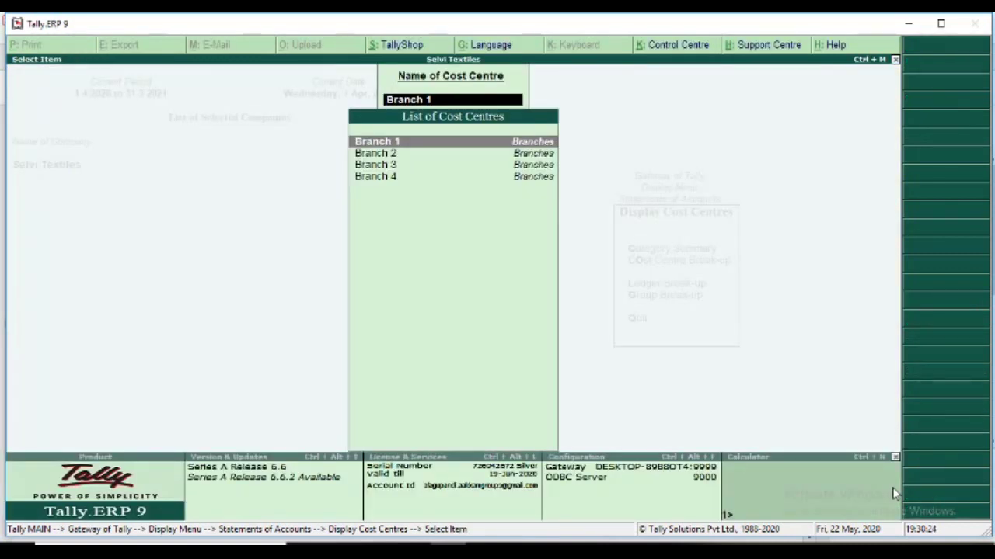
pyautogui.press('Down')
pyautogui.press('Down')
pyautogui.press('Return')
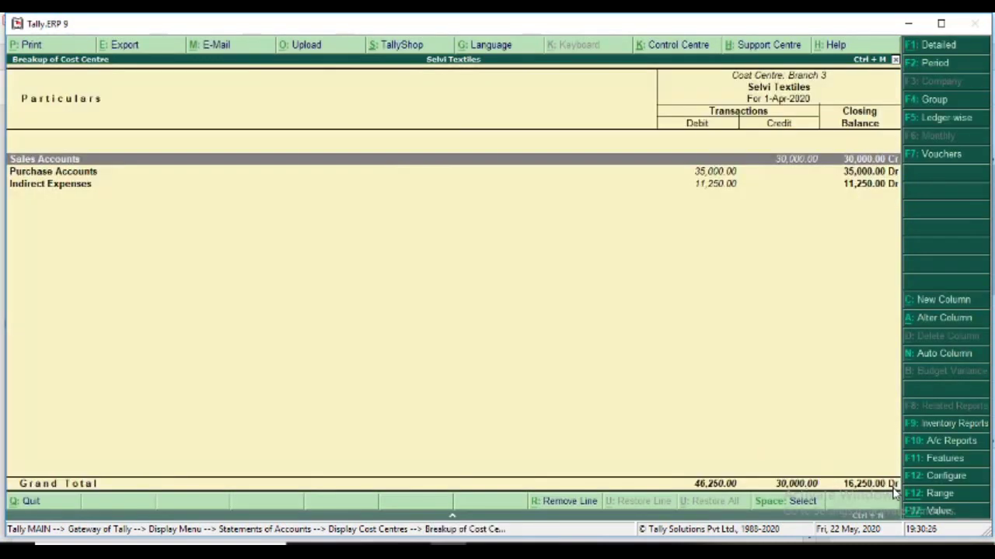
pyautogui.click(935, 48)
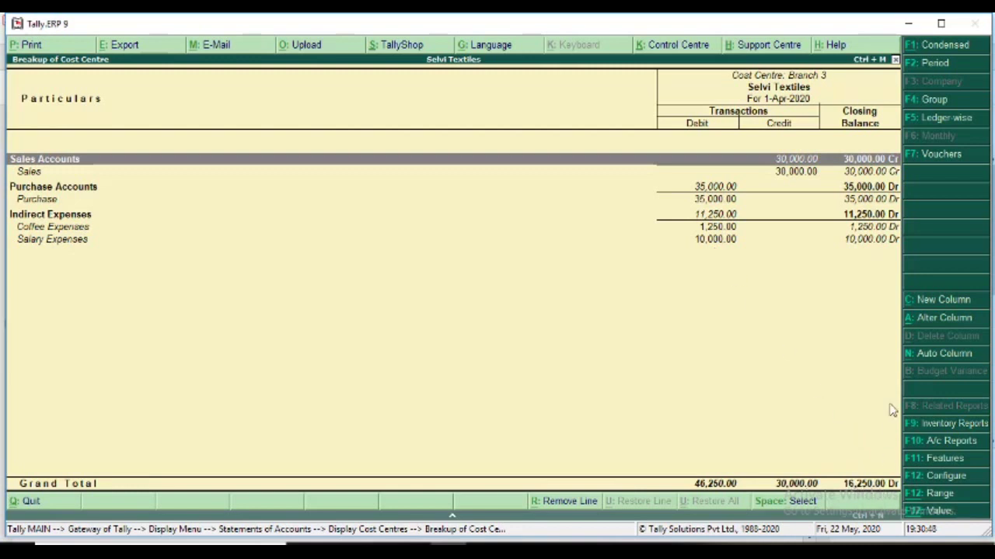
# Step: View the Branch 3 break-up ledger-wise and by vouchers, and return to the cost centre report list
pyautogui.click(927, 127)
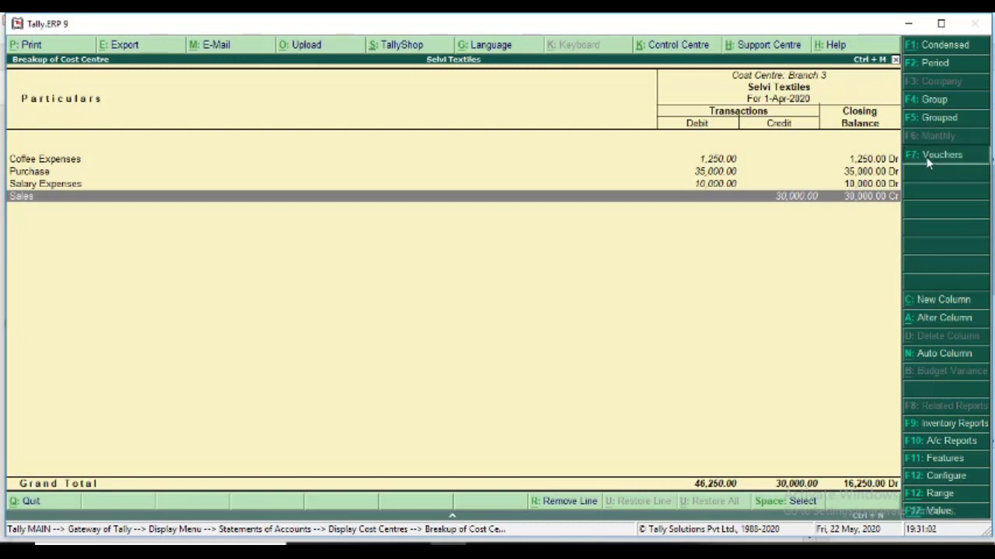
pyautogui.click(941, 156)
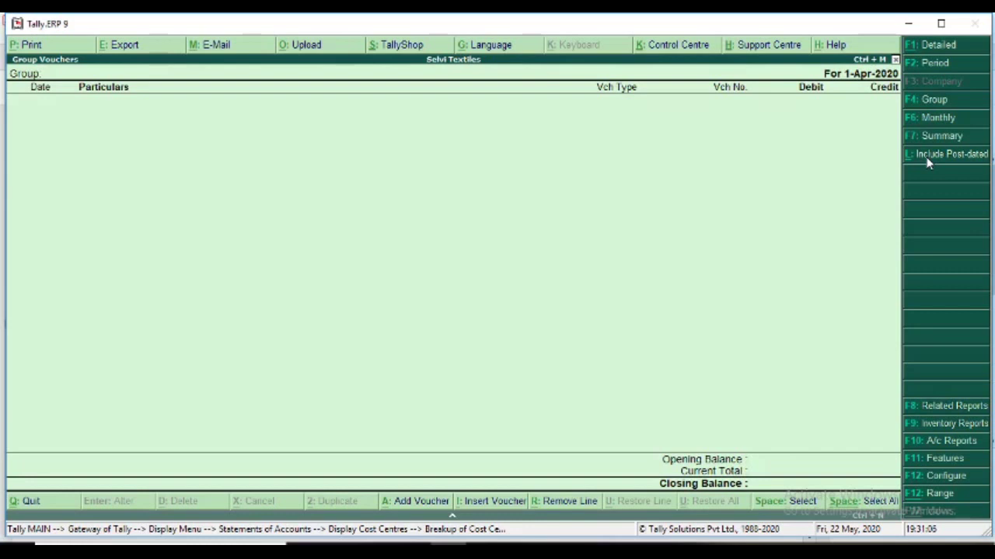
pyautogui.press('Escape')
pyautogui.press('Escape')
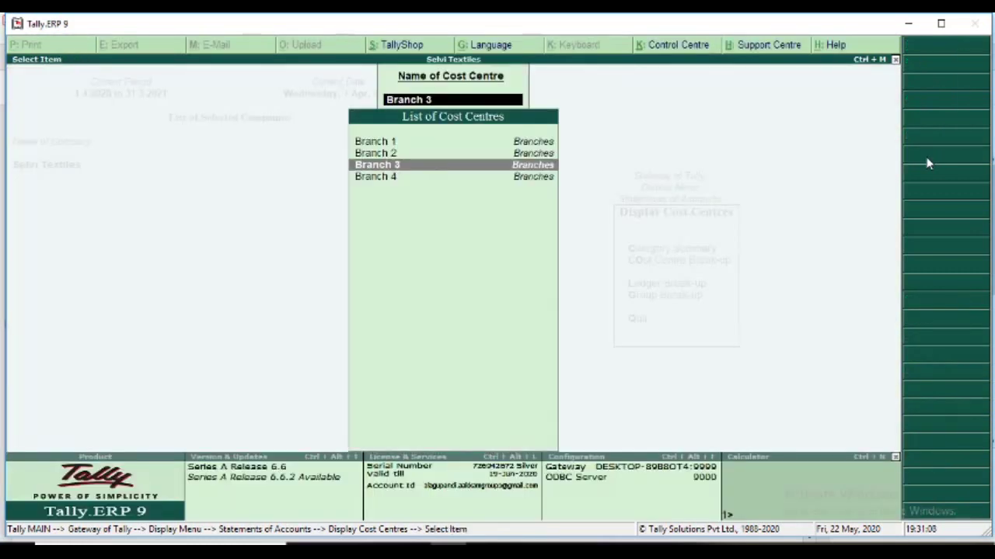
pyautogui.press('Escape')
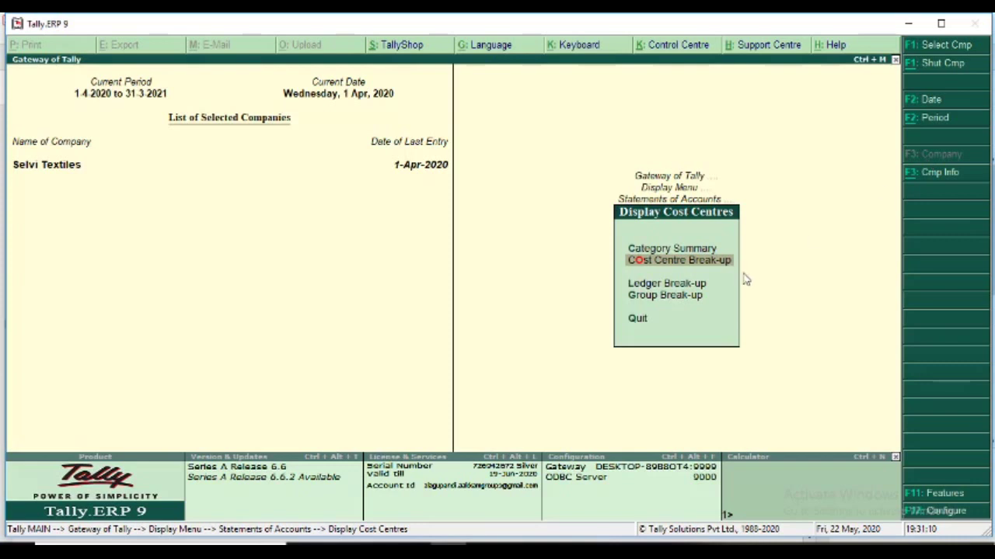
# Step: View the Ledger Break-up for the Sales ledger by branch
pyautogui.click(696, 284)
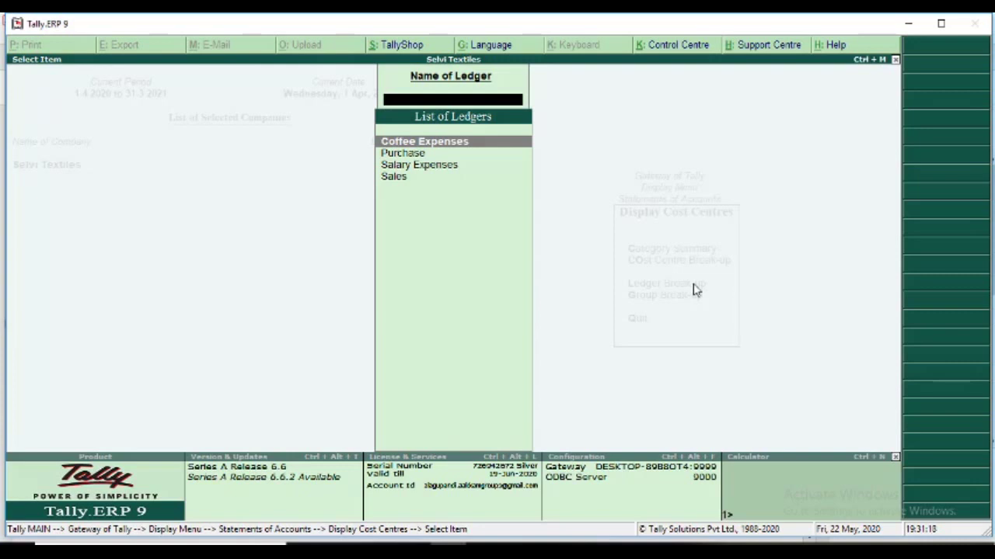
pyautogui.press('Down')
pyautogui.press('Down')
pyautogui.press('Down')
pyautogui.press('Up')
pyautogui.press('Up')
pyautogui.press('Up')
pyautogui.press('Down')
pyautogui.press('Down')
pyautogui.press('Down')
pyautogui.press('Up')
pyautogui.press('Up')
pyautogui.press('Down')
pyautogui.press('Down')
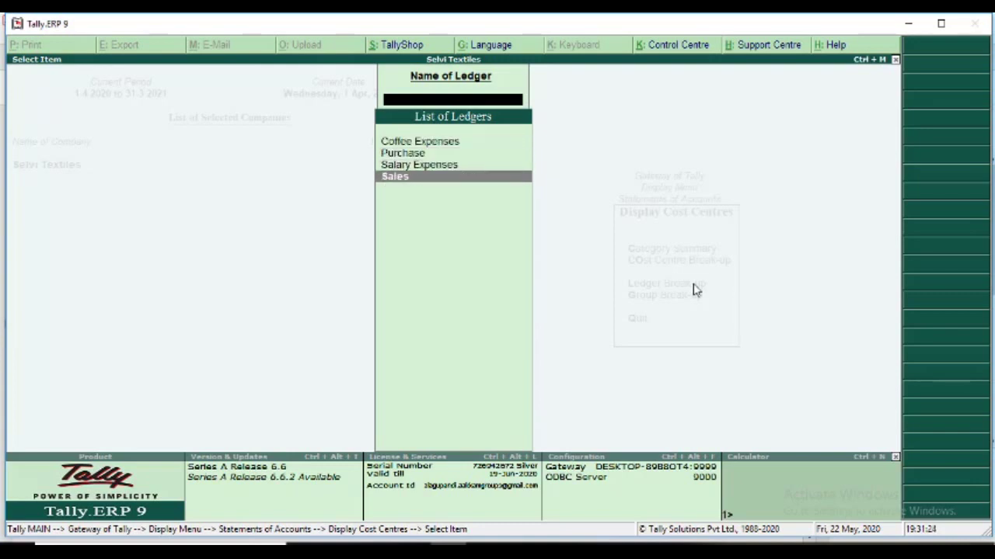
pyautogui.press('Return')
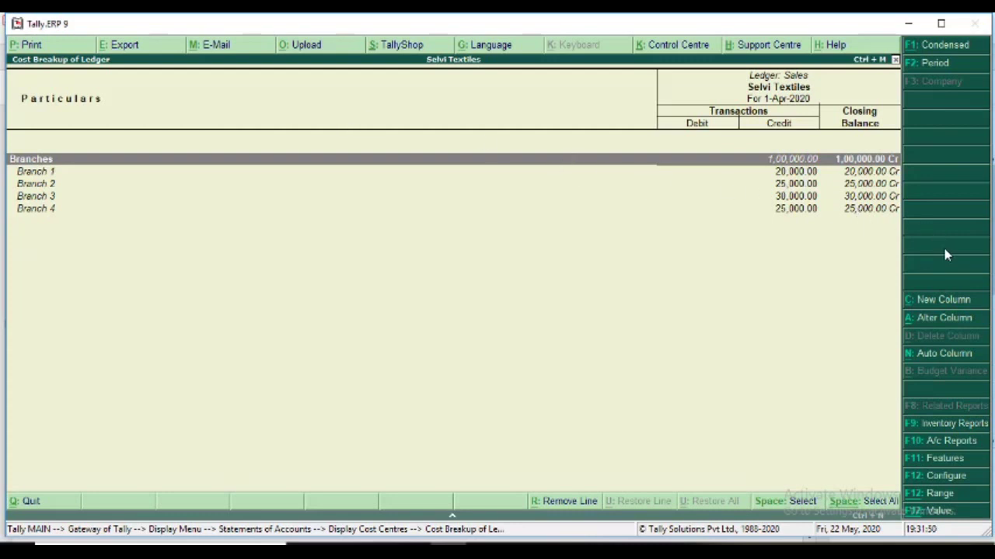
# Step: Drill down to Branch 1's April vouchers for the Sales ledger, and return to the cost centre report list
pyautogui.press('Return')
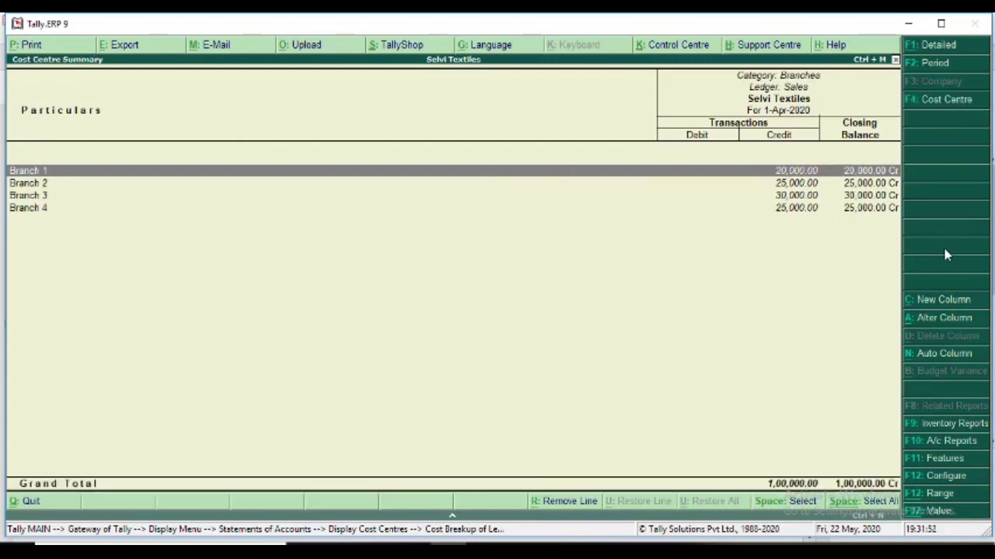
pyautogui.press('Return')
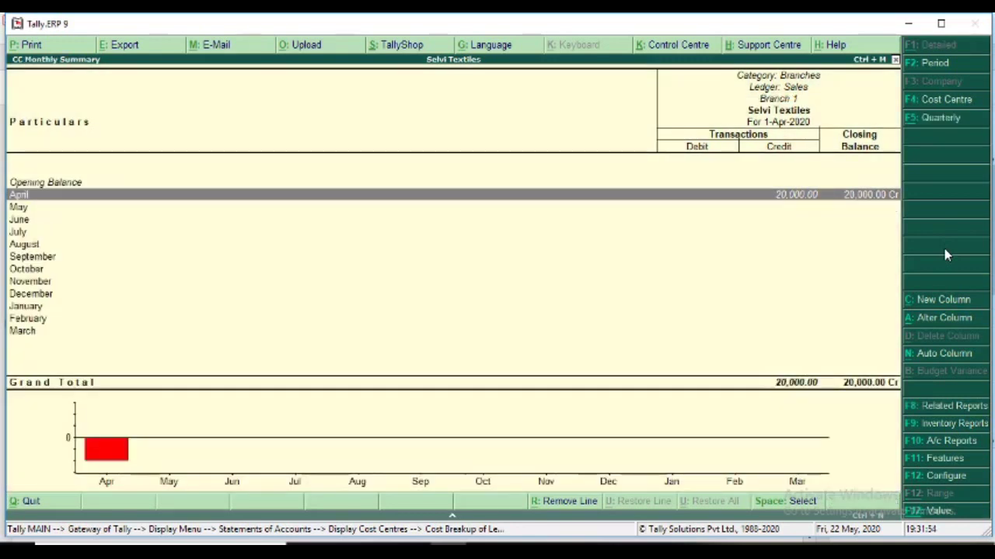
pyautogui.press('Return')
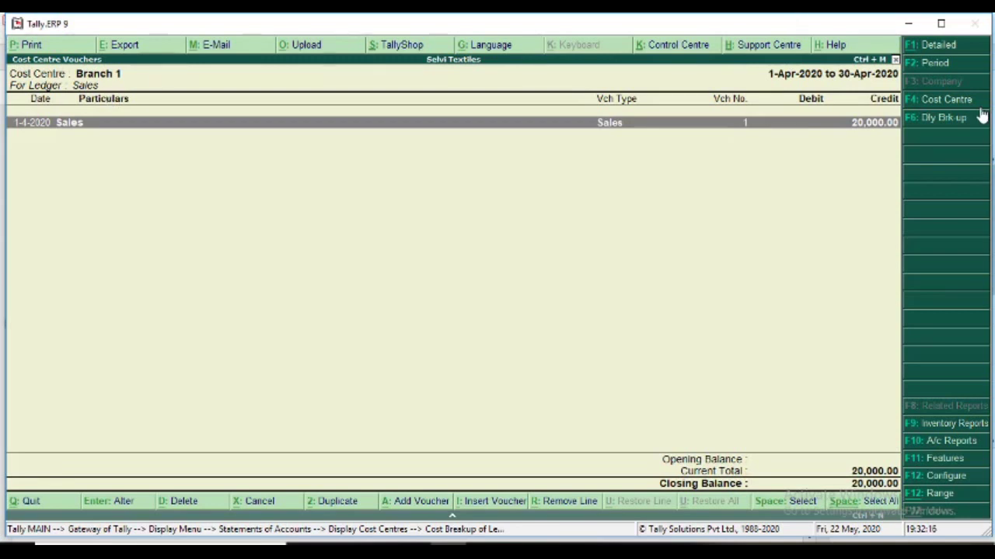
pyautogui.click(952, 46)
pyautogui.click(952, 47)
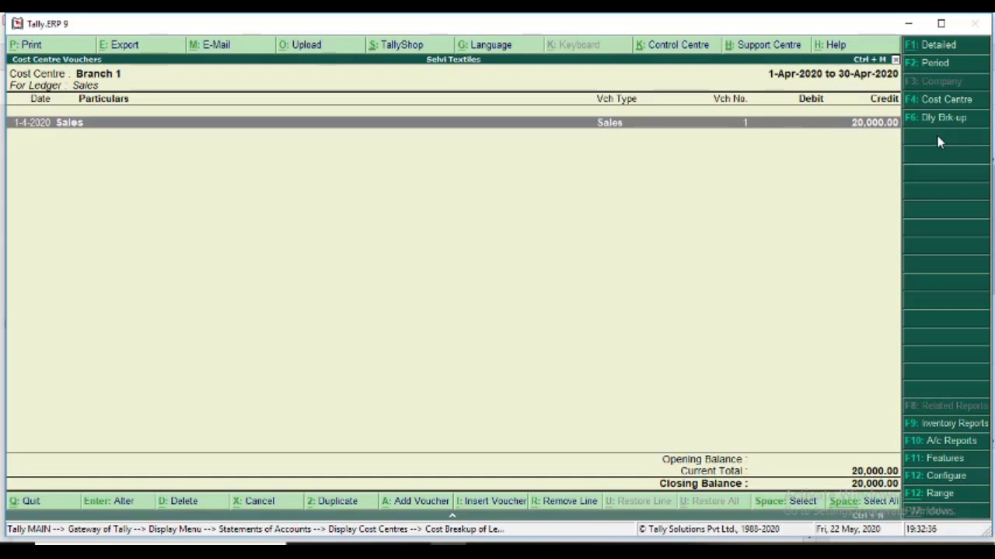
pyautogui.press('Escape')
pyautogui.press('Escape')
pyautogui.hotkey('alt', 'F1')
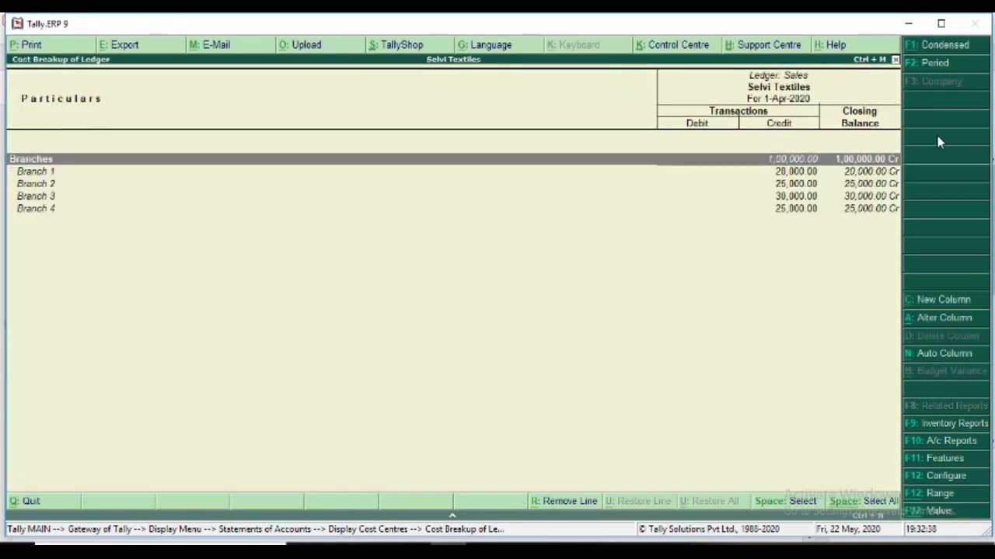
pyautogui.press('Escape')
pyautogui.press('BackSpace')
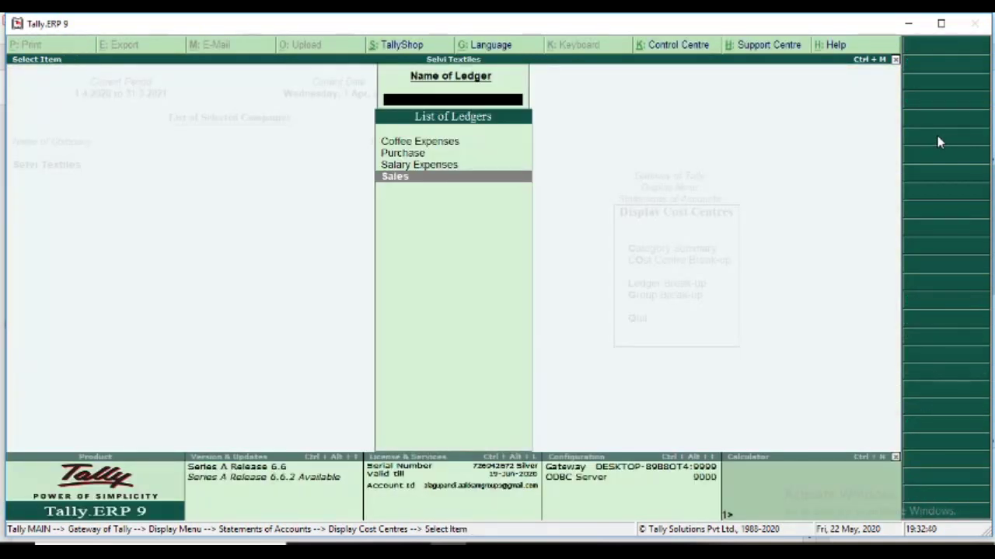
pyautogui.press('Escape')
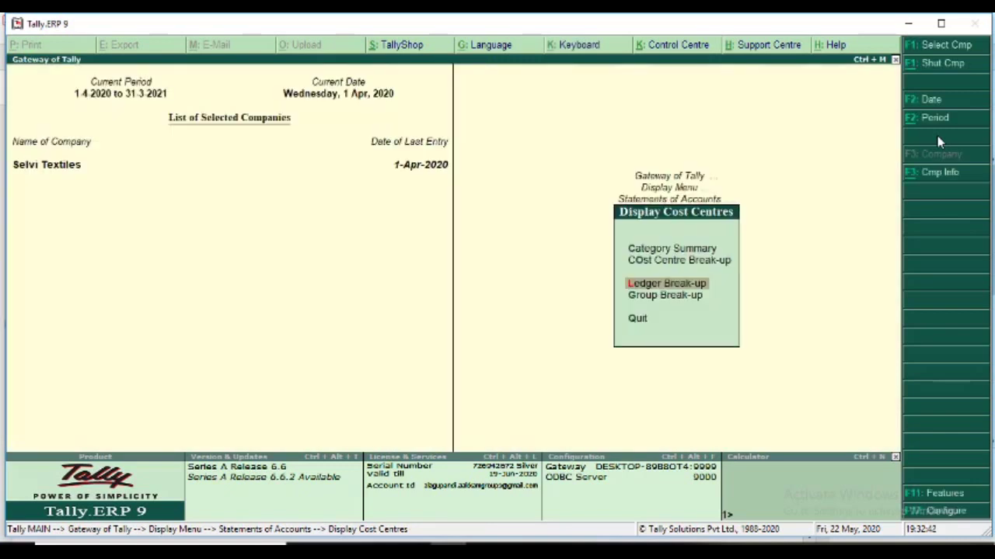
# Step: Start the Group Break-up cost centre report and look through the list of account groups, from Direct Expenses to Sales Accounts
pyautogui.press('Down')
pyautogui.press('Return')
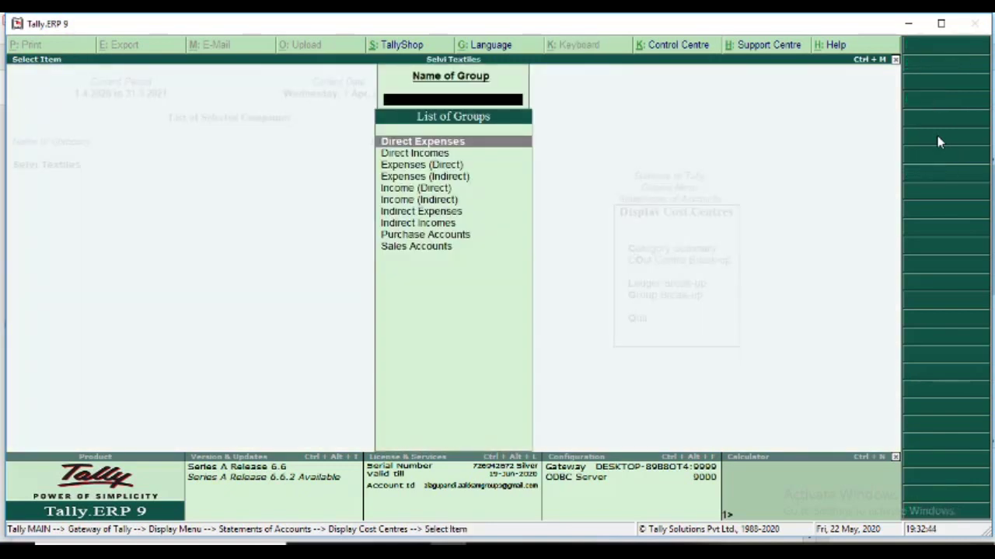
pyautogui.press('Down')
pyautogui.press('Down')
pyautogui.press('Down')
pyautogui.press('Down')
pyautogui.press('Down')
pyautogui.press('Down')
pyautogui.press('Down')
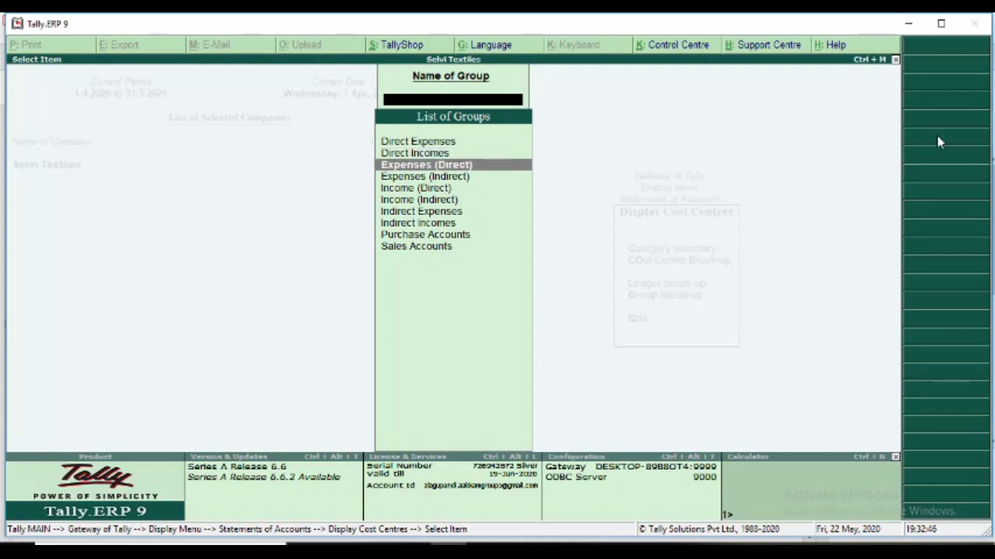
pyautogui.press('Down')
pyautogui.press('Down')
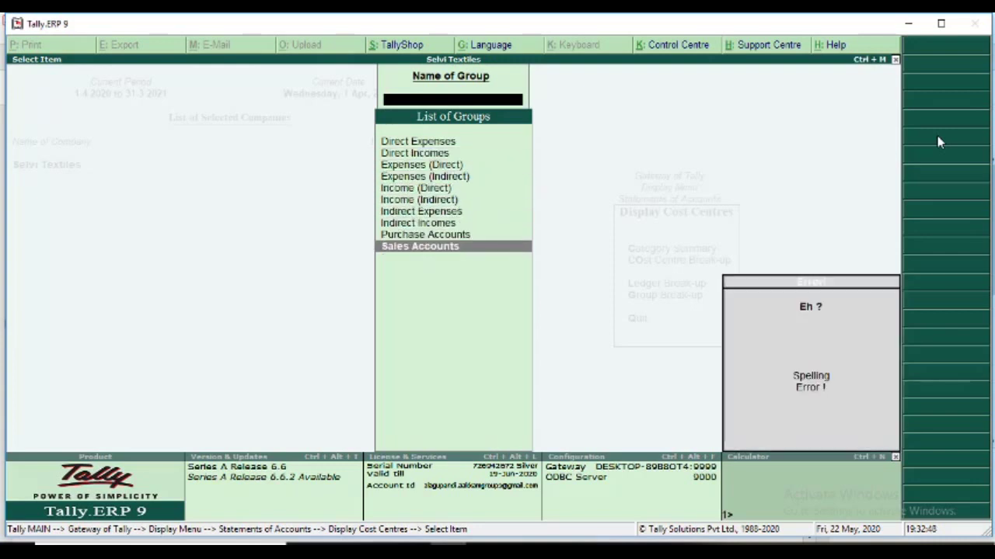
pyautogui.press('Up')
pyautogui.press('Up')
pyautogui.press('Up')
pyautogui.press('Up')
pyautogui.press('Up')
pyautogui.press('Up')
pyautogui.press('Up')
pyautogui.press('Up')
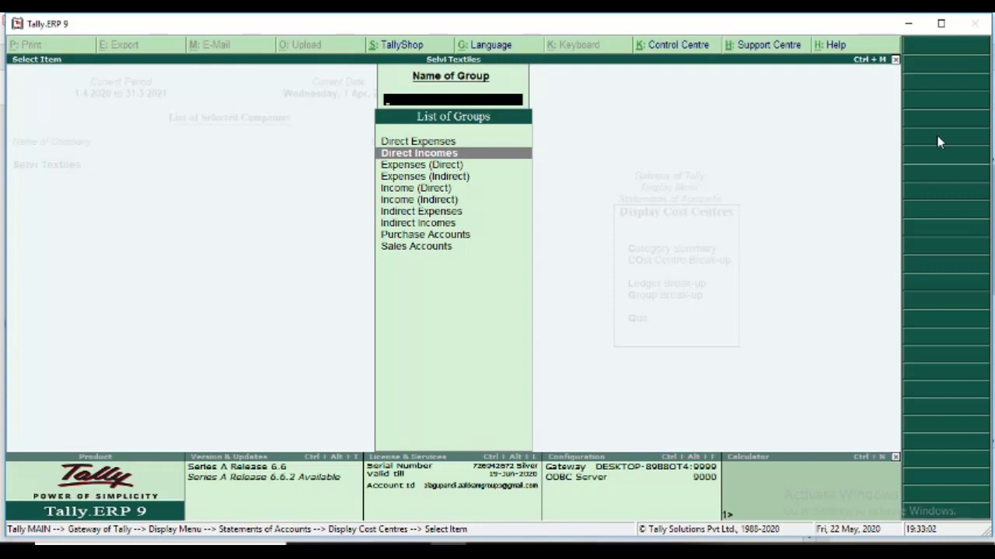
pyautogui.press('Up')
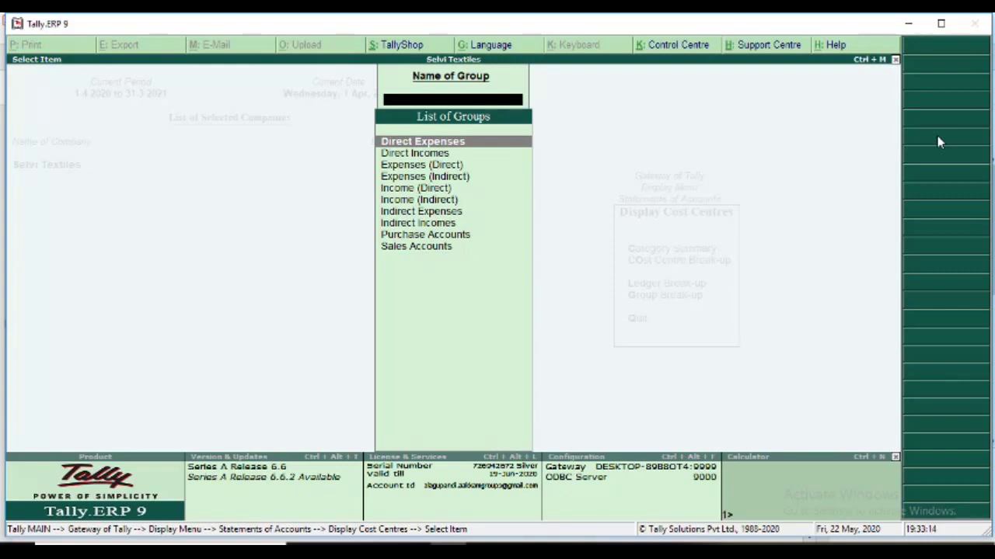
pyautogui.press('Down')
pyautogui.press('Up')
pyautogui.press('Down')
pyautogui.press('Down')
pyautogui.press('Down')
pyautogui.press('Down')
pyautogui.press('Down')
pyautogui.press('Down')
pyautogui.press('Down')
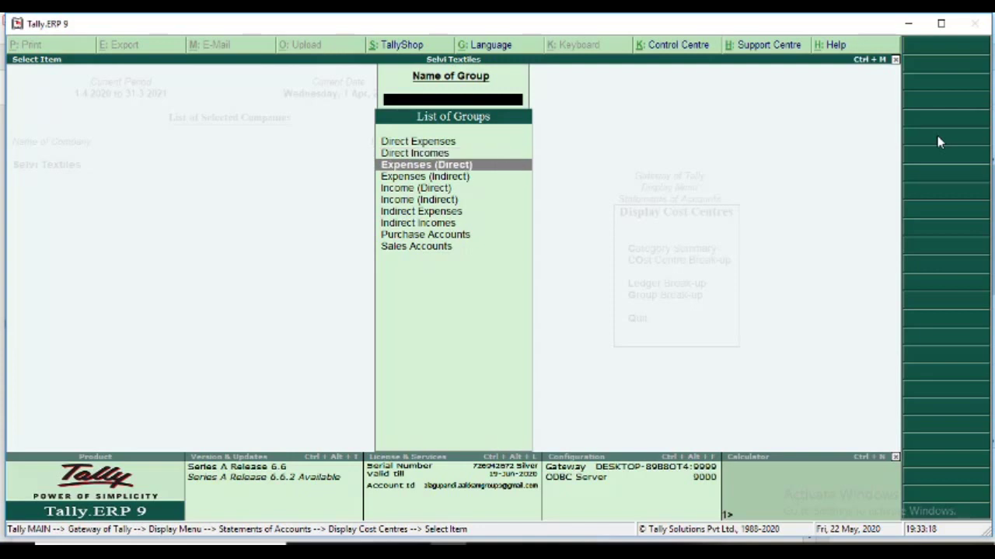
pyautogui.press('Down')
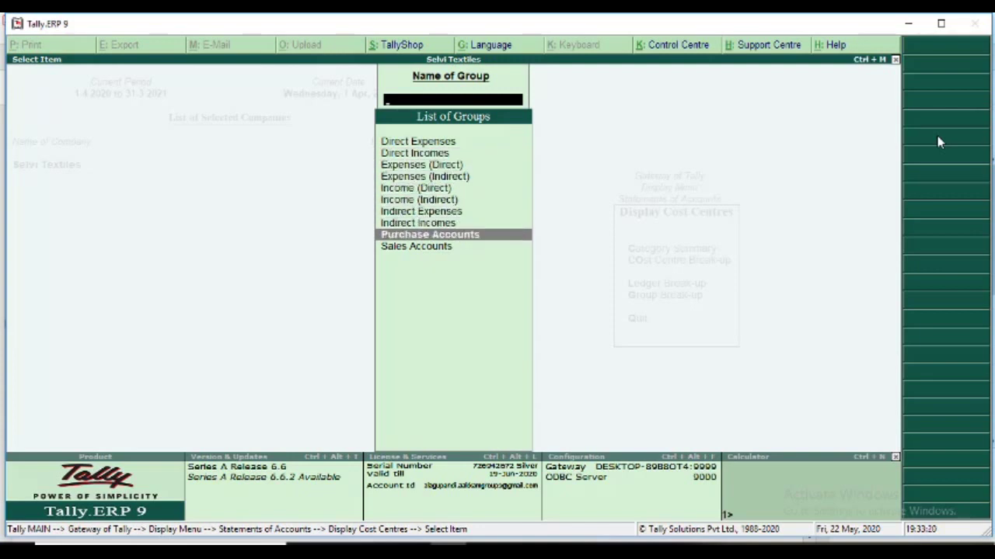
pyautogui.press('Down')
pyautogui.press('Up')
pyautogui.press('Up')
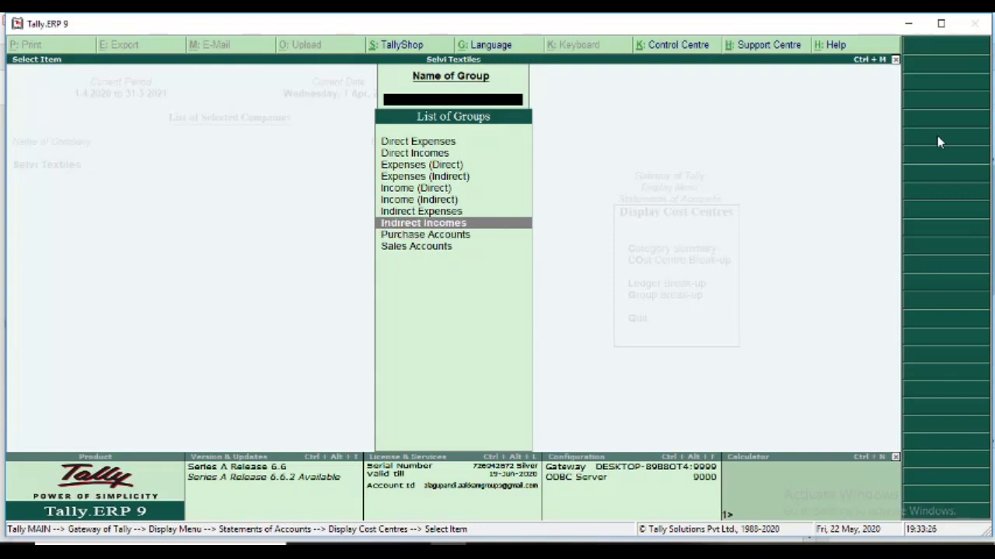
pyautogui.press('Up')
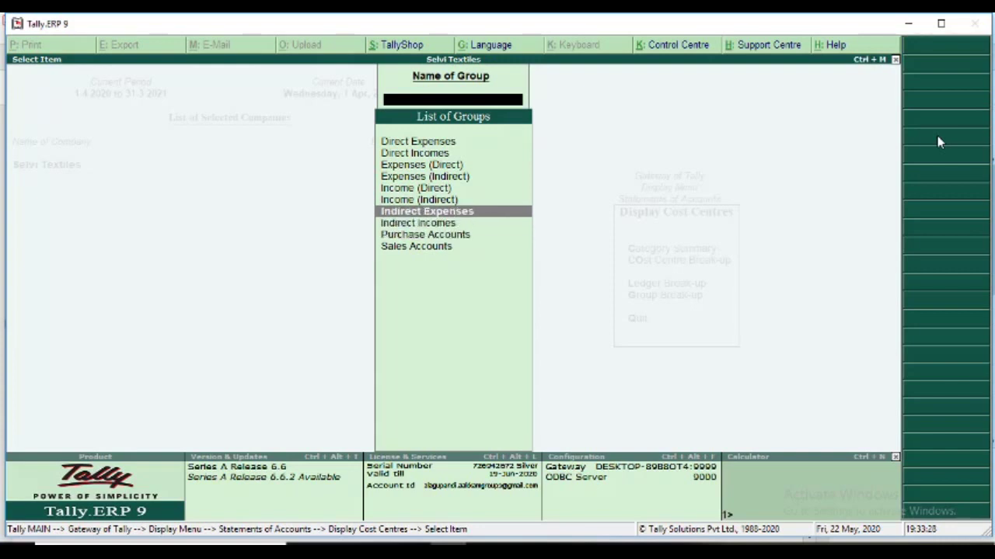
pyautogui.press('Up')
pyautogui.press('Up')
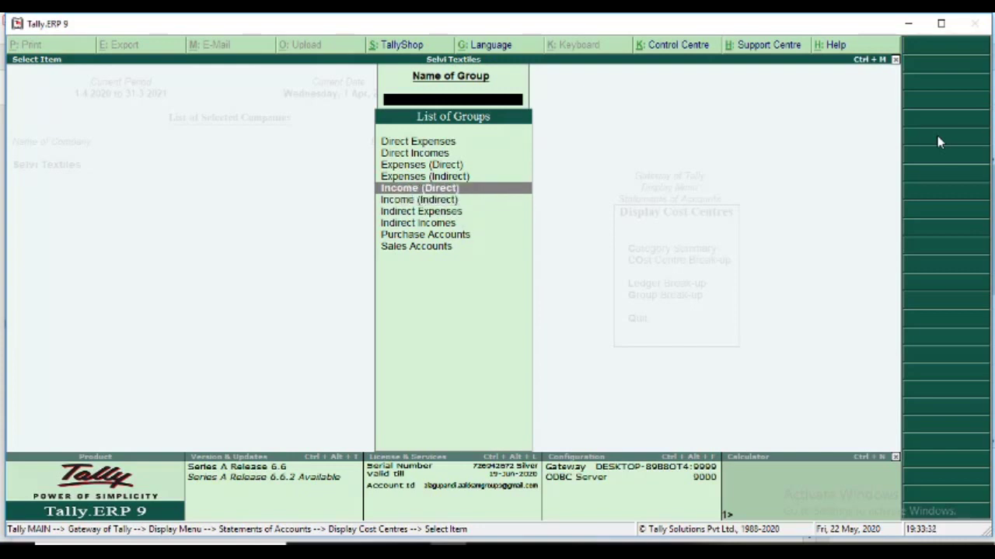
pyautogui.press('Up')
pyautogui.press('Up')
pyautogui.press('Up')
pyautogui.press('Up')
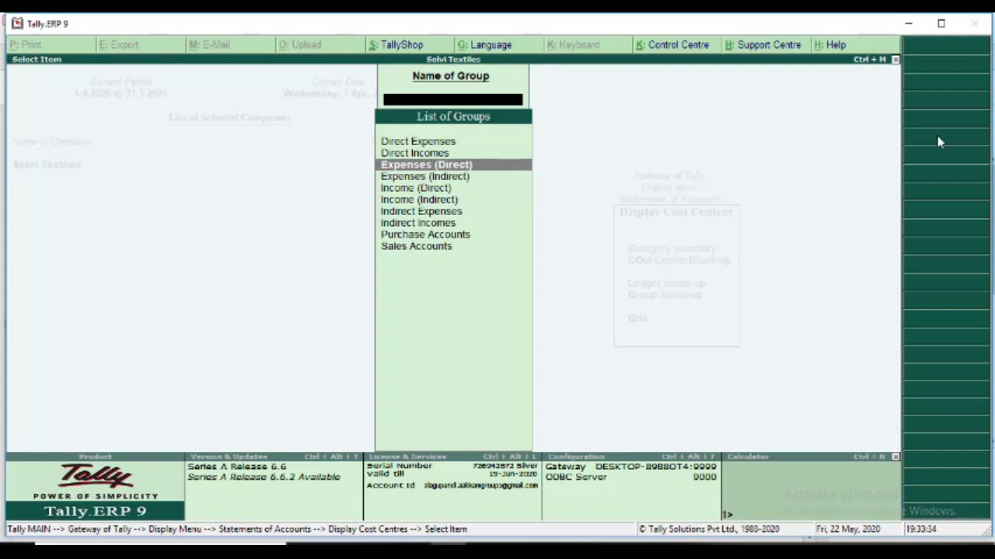
pyautogui.press('Down')
pyautogui.press('Down')
pyautogui.press('Down')
pyautogui.press('Down')
pyautogui.press('Down')
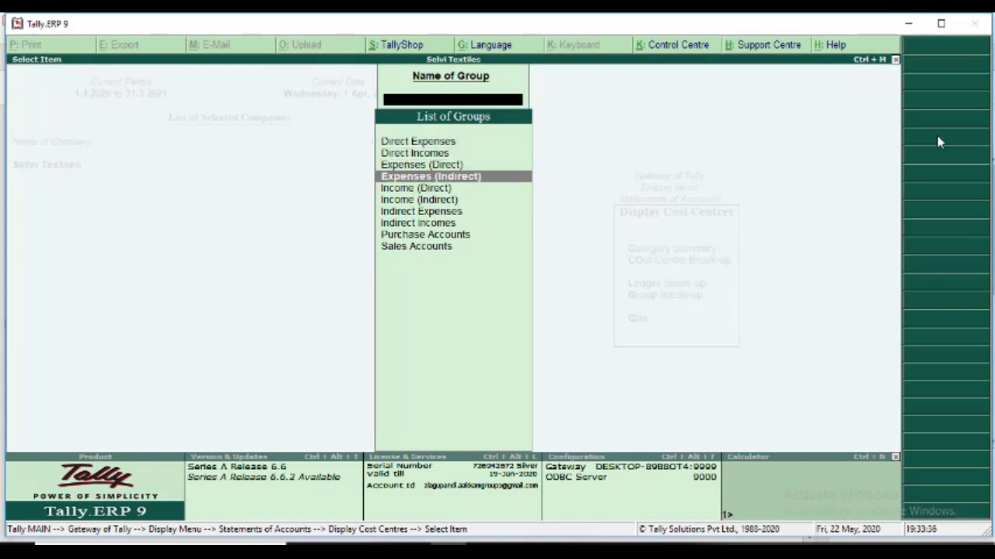
pyautogui.press('Down')
pyautogui.press('Down')
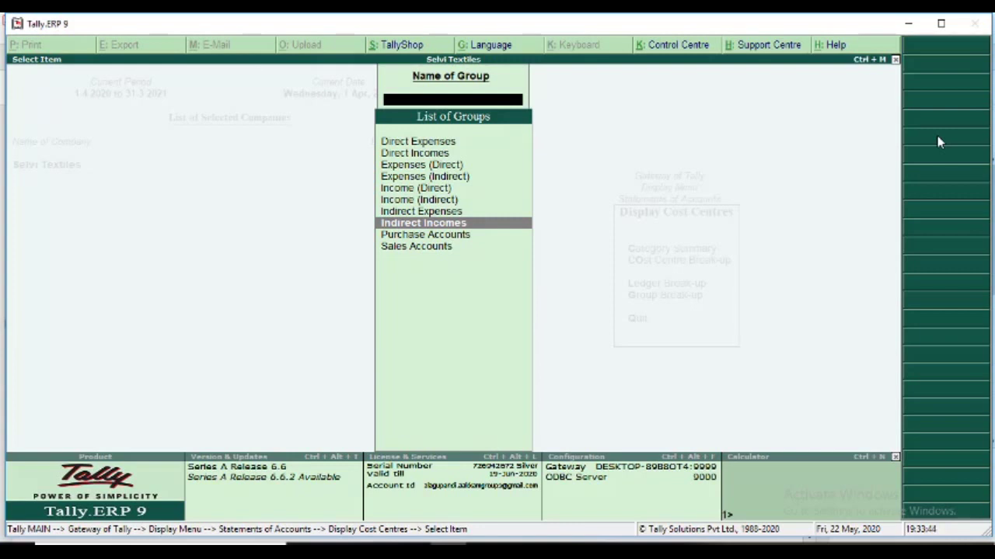
# Step: View the Group Break-up for the Sales Accounts group by branch, and return to the cost centre report list
pyautogui.press('Down')
pyautogui.press('Up')
pyautogui.press('Up')
pyautogui.press('Down')
pyautogui.press('Down')
pyautogui.press('Down')
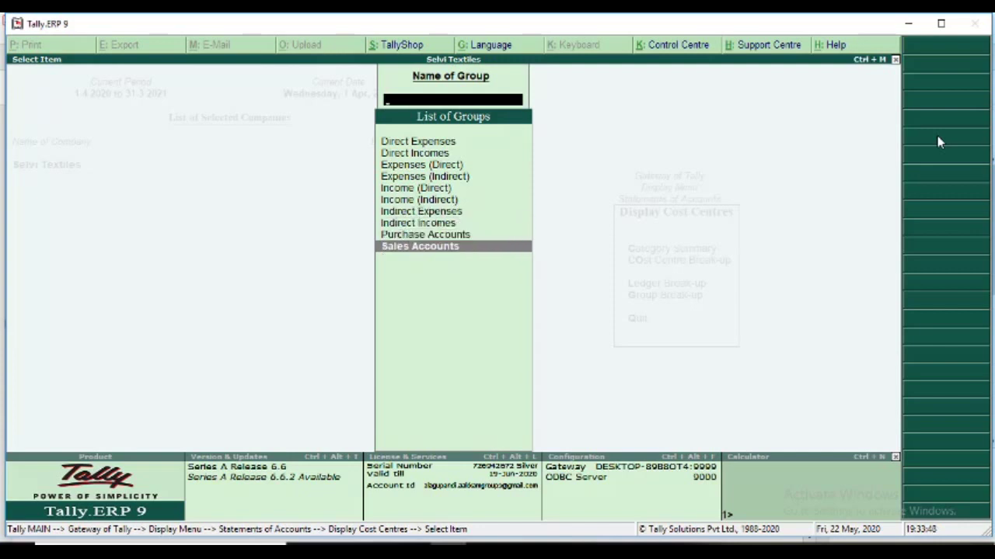
pyautogui.press('Return')
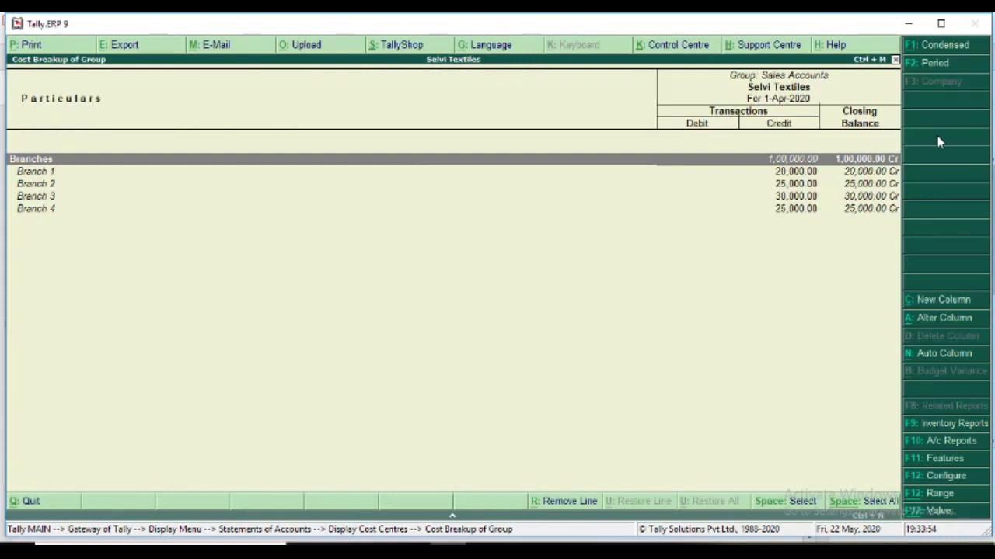
pyautogui.press('Escape')
pyautogui.press('Return')
pyautogui.press('Escape')
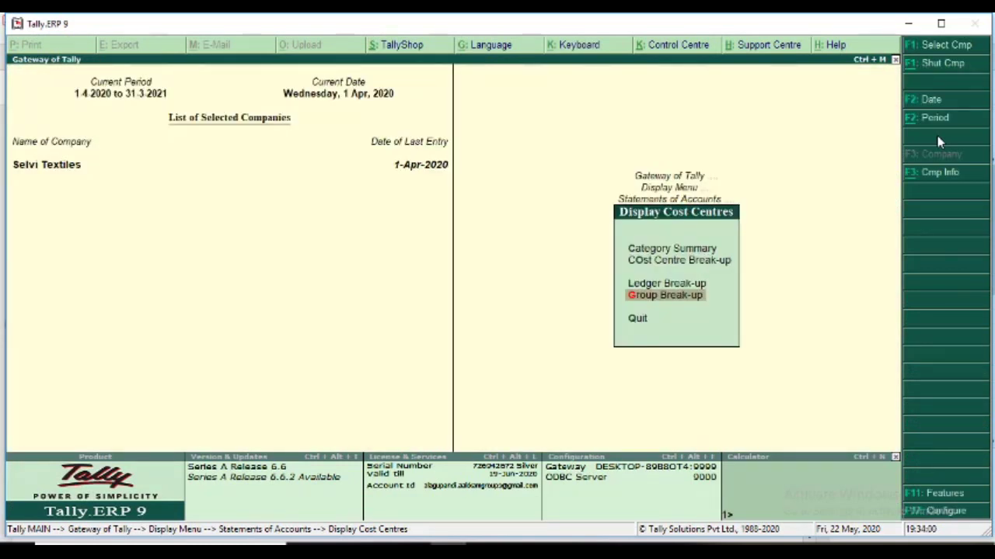
# Step: Leave the cost centre reports and return to the Gateway of Tally
pyautogui.press('Escape')
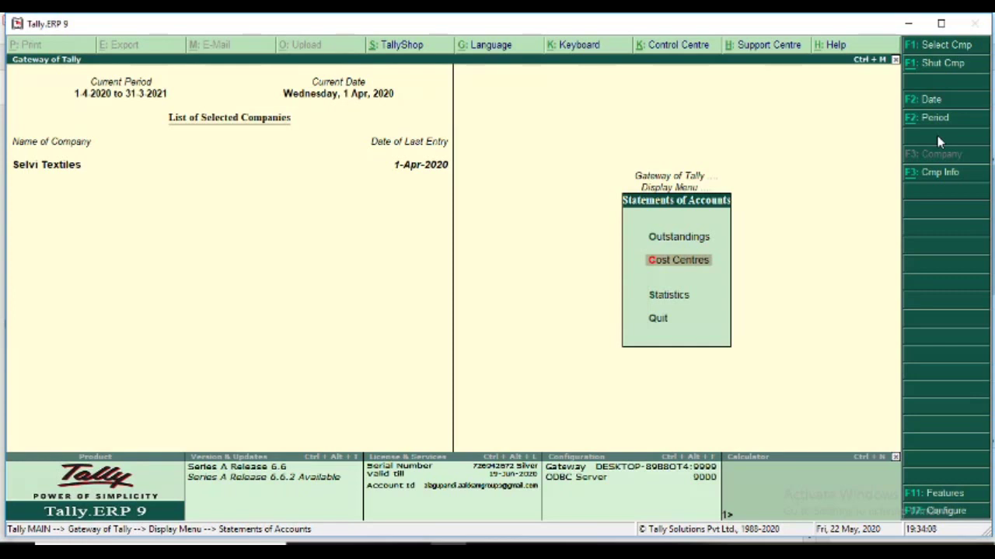
pyautogui.press('Return')
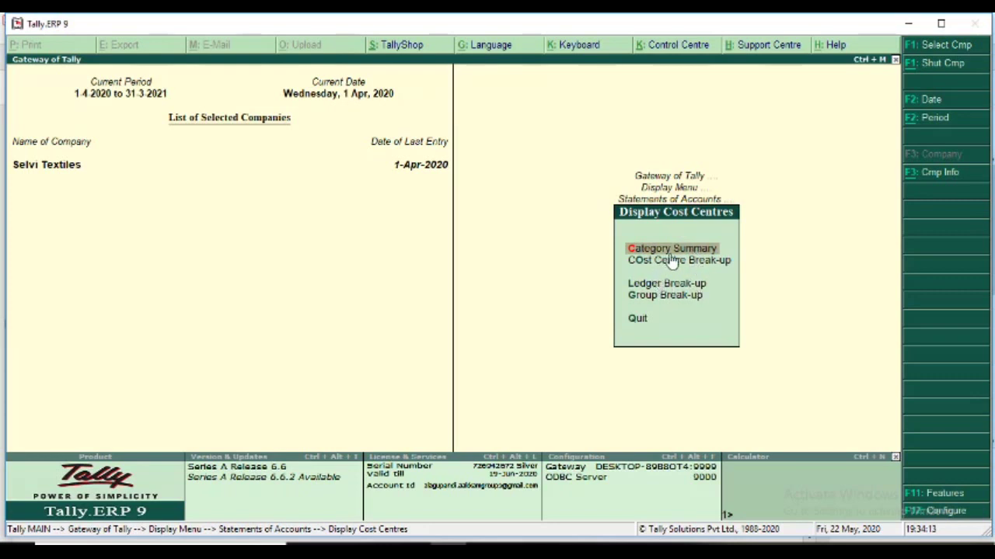
pyautogui.press('Escape')
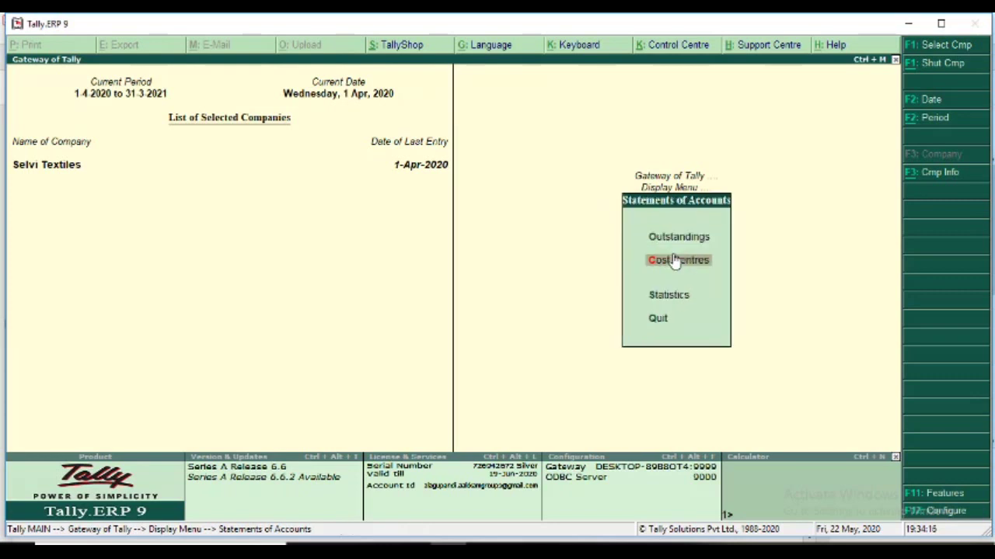
pyautogui.press('Escape')
pyautogui.press('Escape')
pyautogui.press('Escape')
pyautogui.press('Escape')
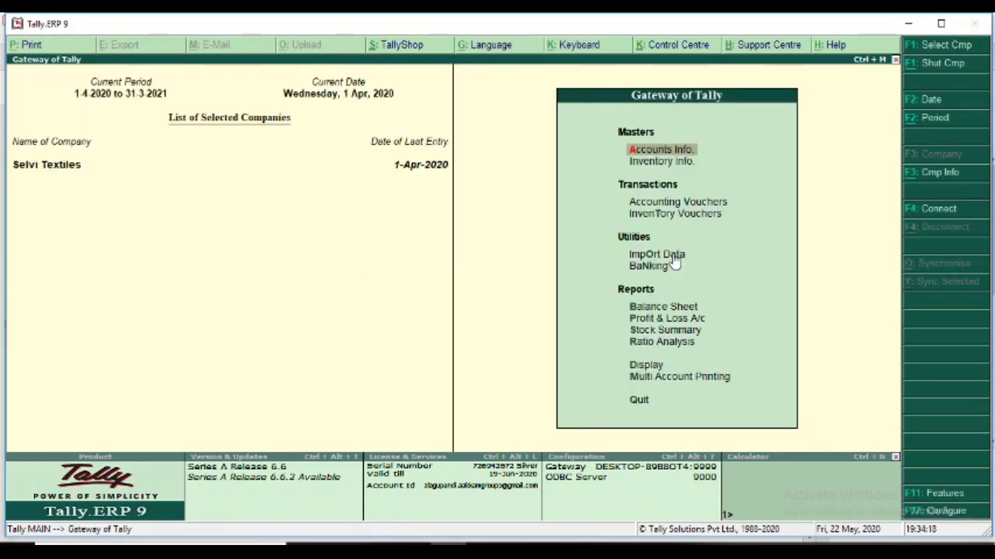
# Step: Switch to the Day 4 Material PDF in Acrobat Reader, read the predefined allocation exercise, and return to Tally.ERP 9
pyautogui.hotkey('alt', 'Tab')
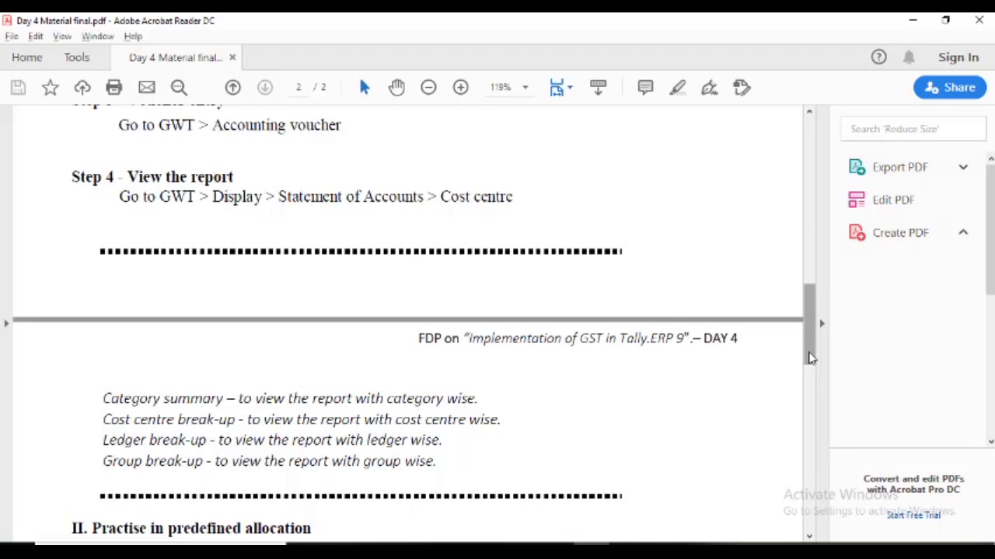
pyautogui.moveTo(808, 357); pyautogui.dragTo(811, 427)
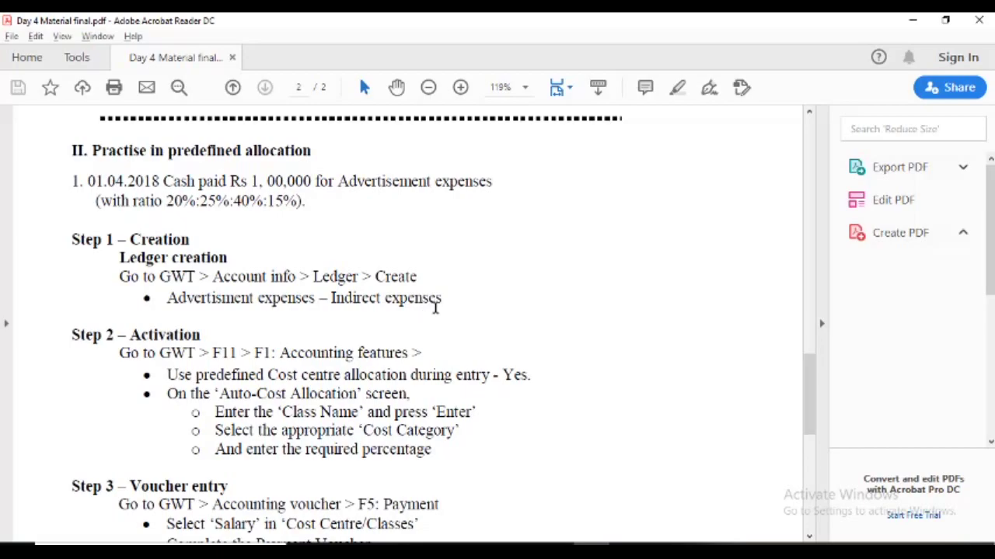
pyautogui.hotkey('alt', 'Tab')
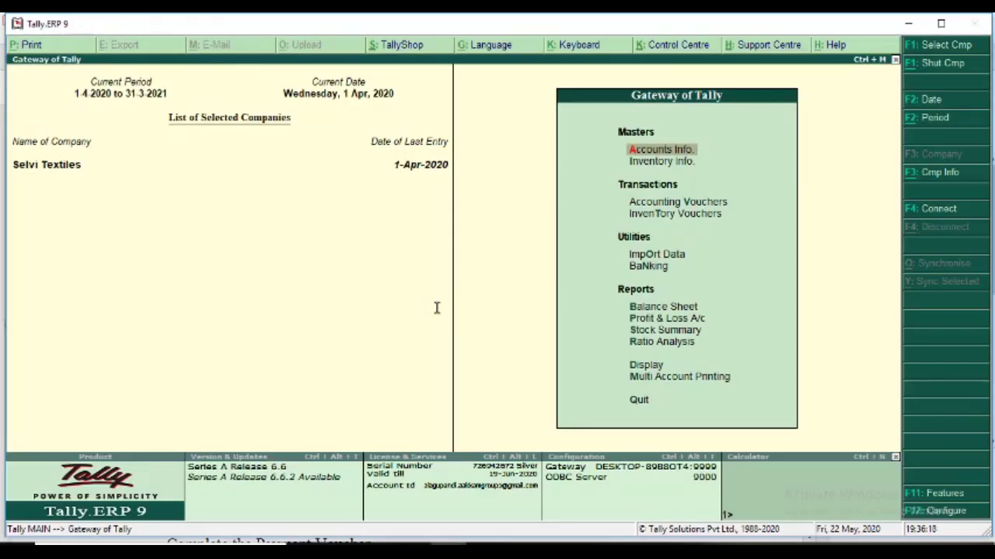
# Step: Begin creating a single ledger in Selvi Textiles and name it Advertisement Expenses
pyautogui.press('Return')
pyautogui.press('Down')
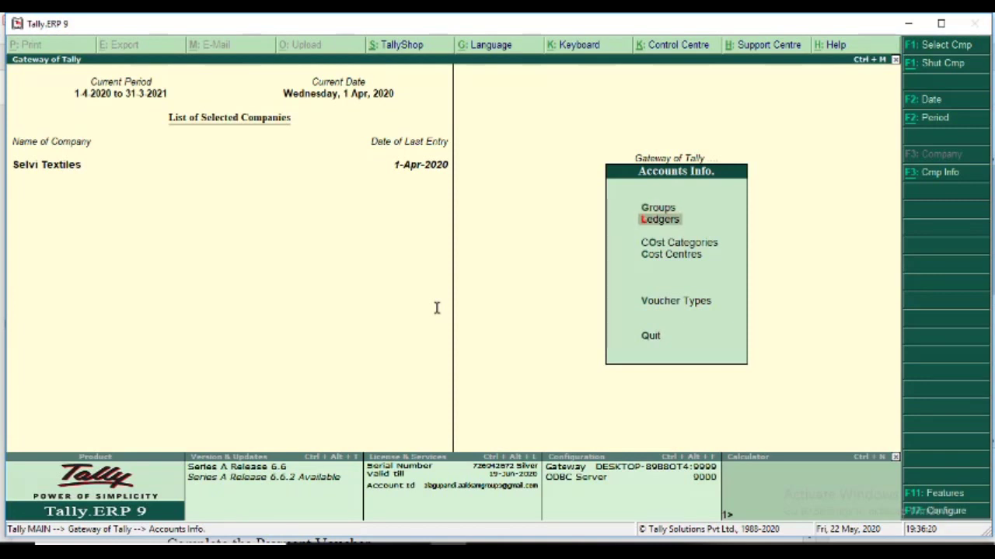
pyautogui.press('Return')
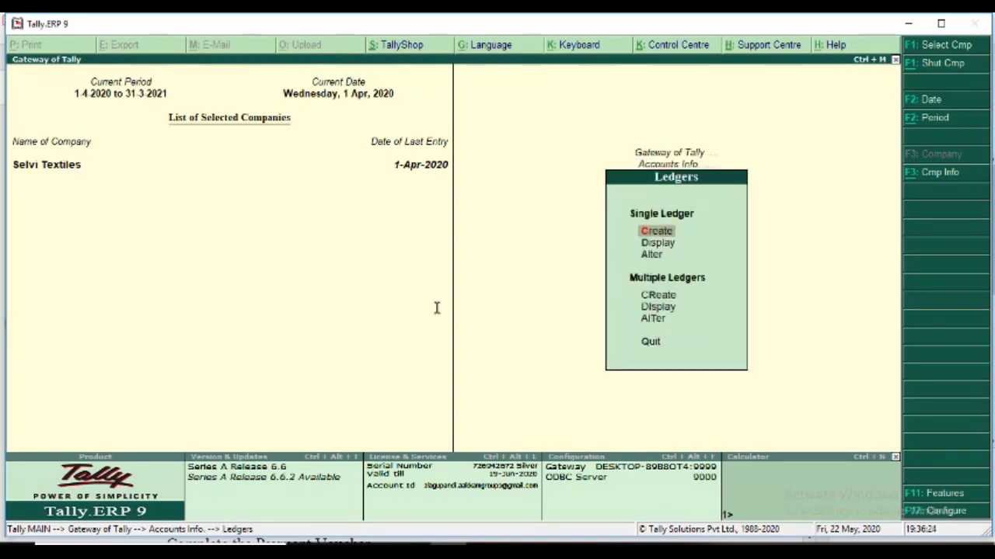
pyautogui.press('Return')
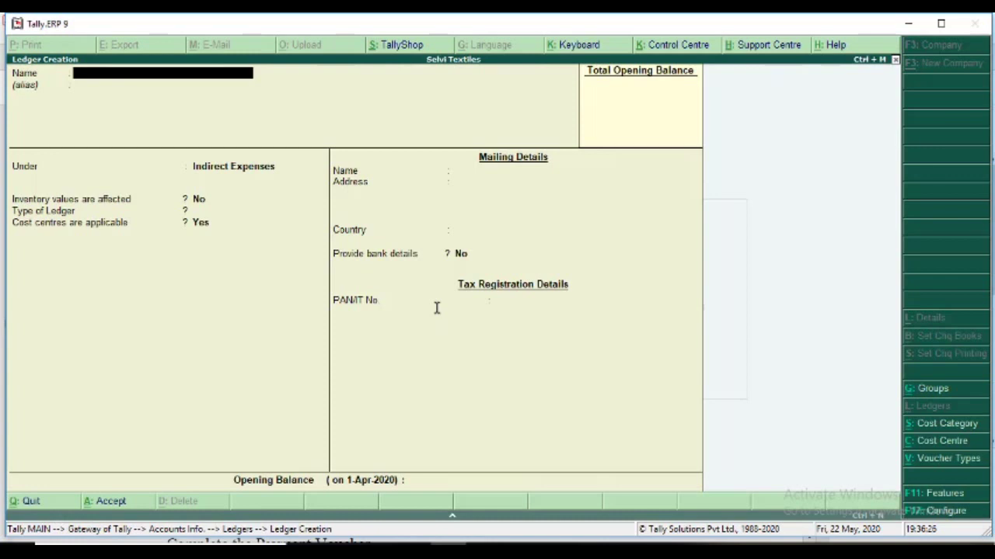
pyautogui.write('Advertisement')
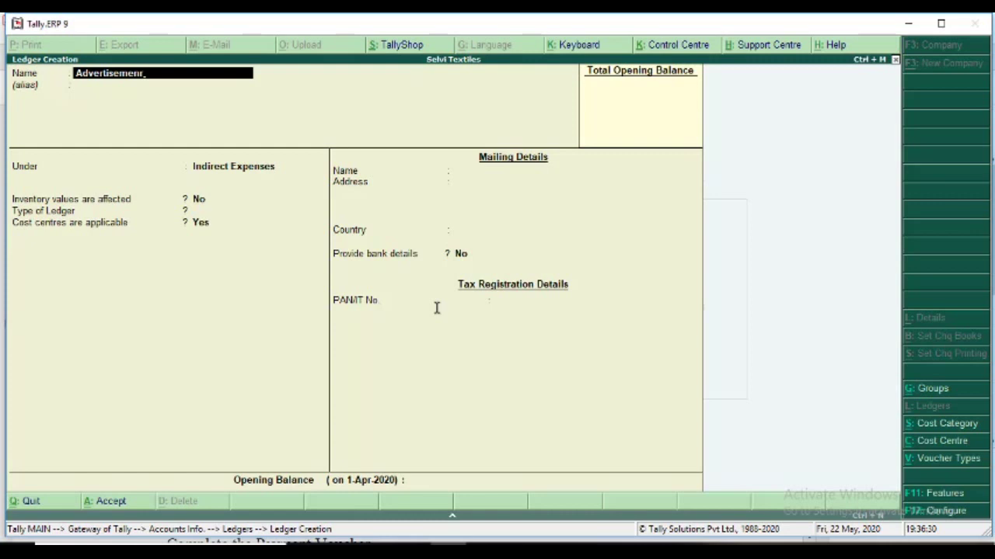
pyautogui.write(' Expenses')
pyautogui.press('Return')
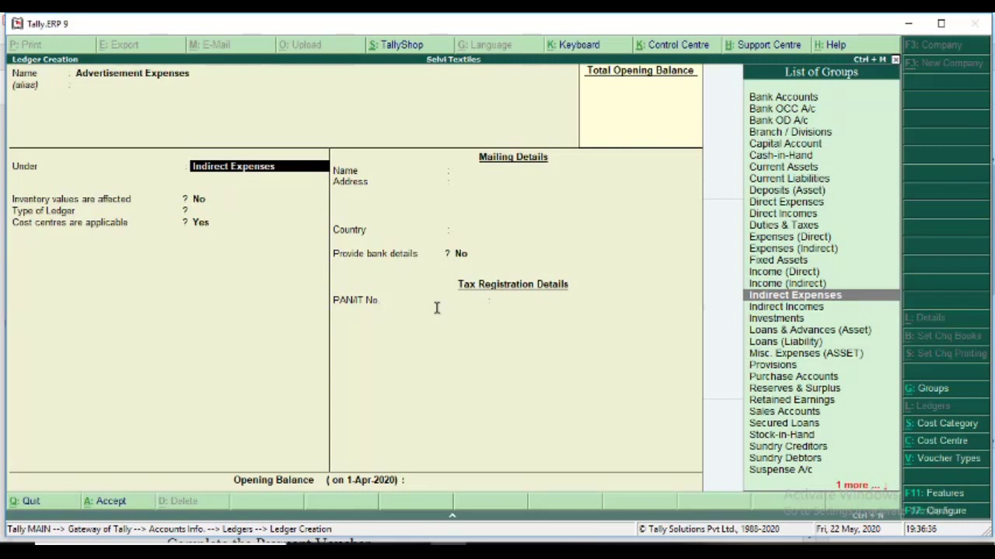
# Step: Place the ledger under Indirect Expenses with type Not Applicable and cost centres applicable, save it, and quit ledger creation
pyautogui.press('Return')
pyautogui.press('Return')
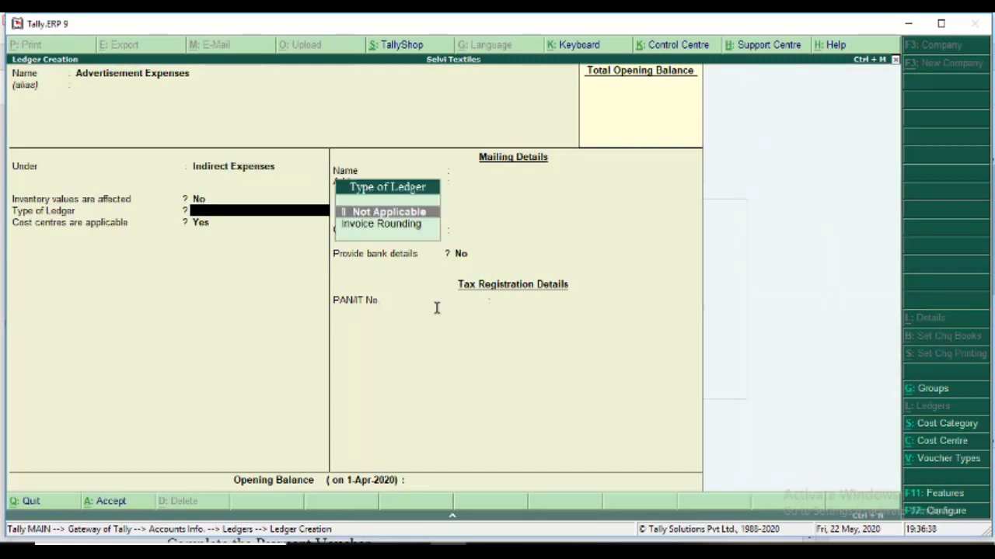
pyautogui.press('Return')
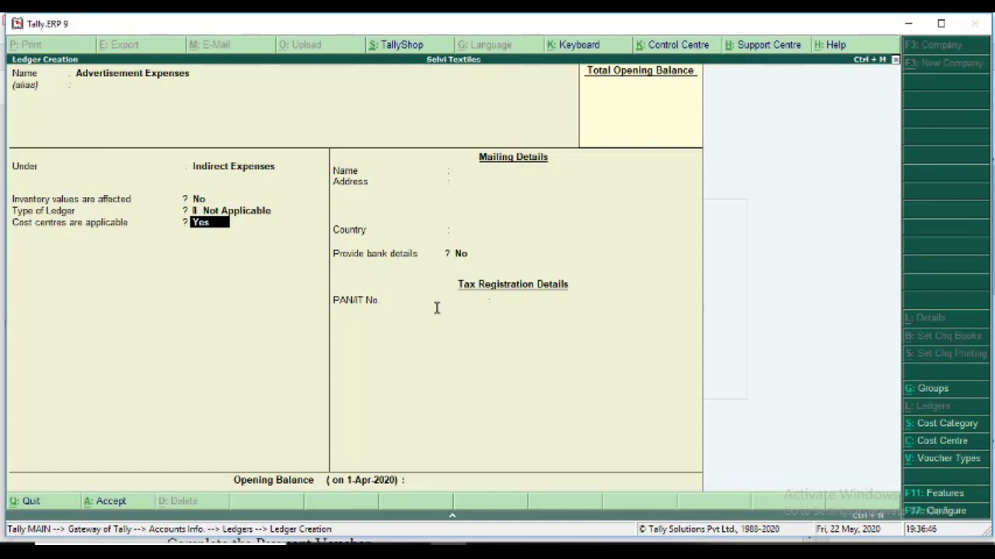
pyautogui.press('Return')
pyautogui.press('Return')
pyautogui.press('Return')
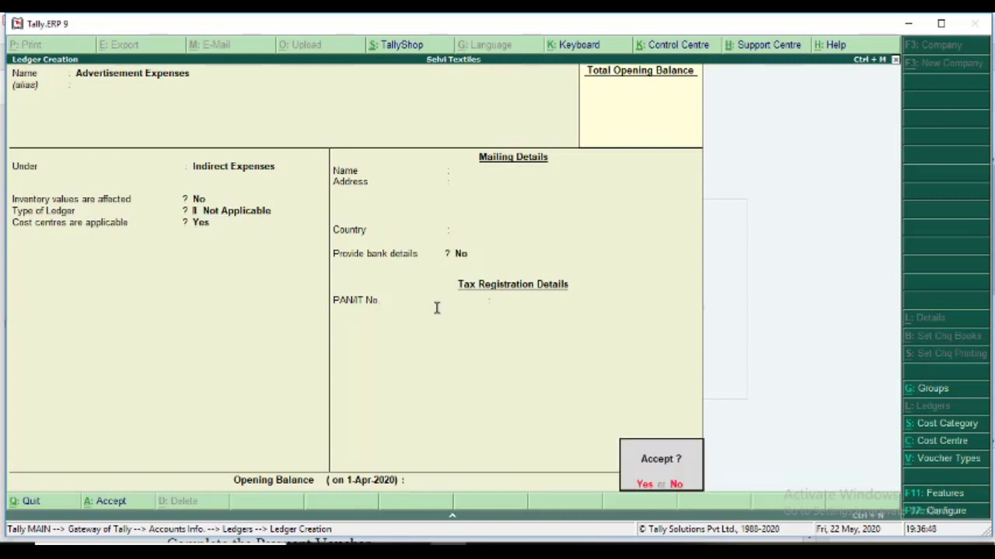
pyautogui.press('Return')
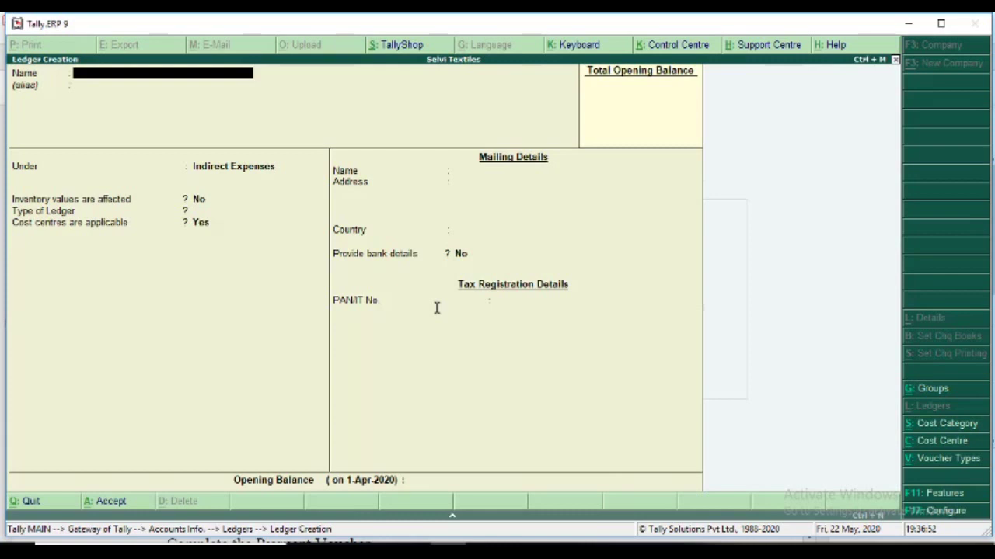
pyautogui.press('Escape')
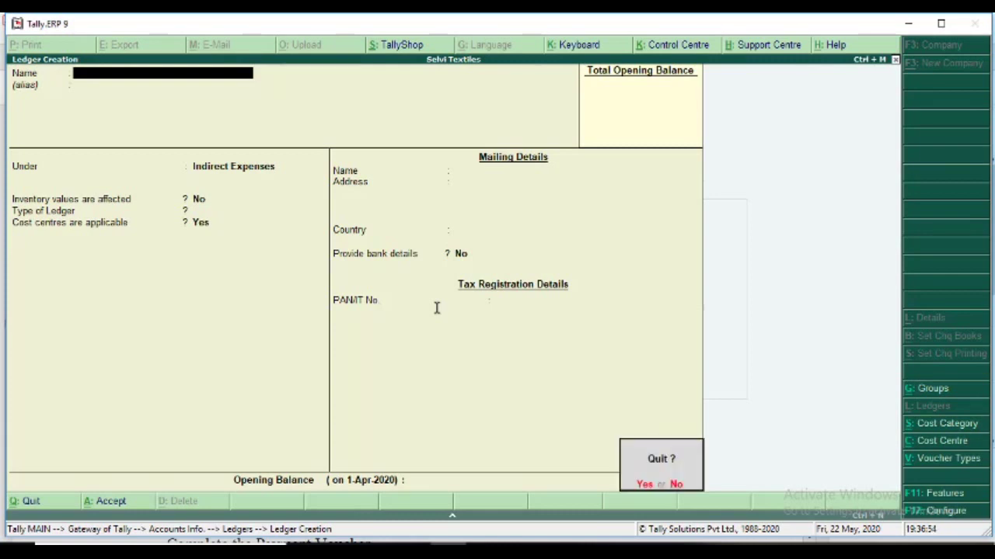
pyautogui.press('Return')
# Step: Switch to the Day 4 Material PDF in Acrobat Reader and read the predefined allocation activation instructions in Step 2
pyautogui.hotkey('alt', 'Tab')
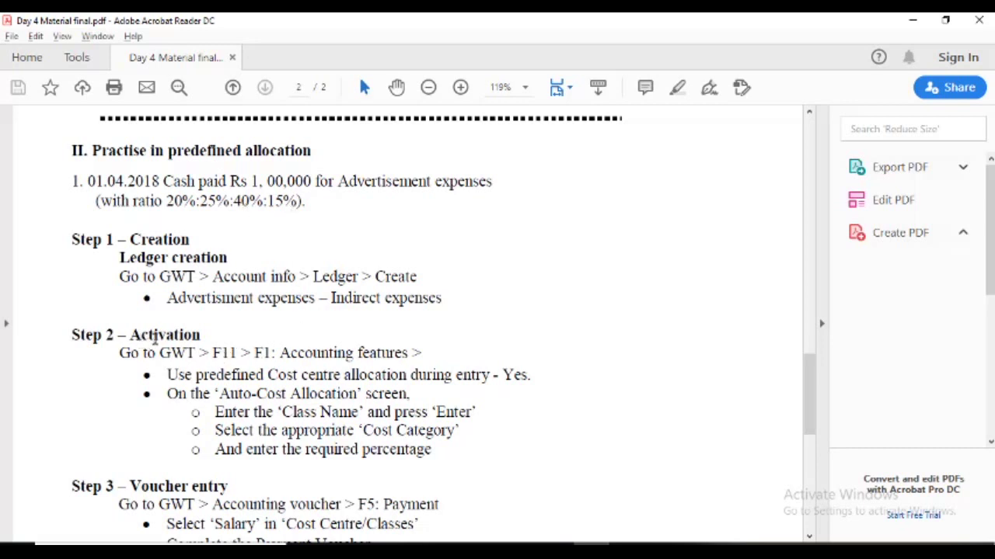
pyautogui.hotkey('alt', 'Tab')
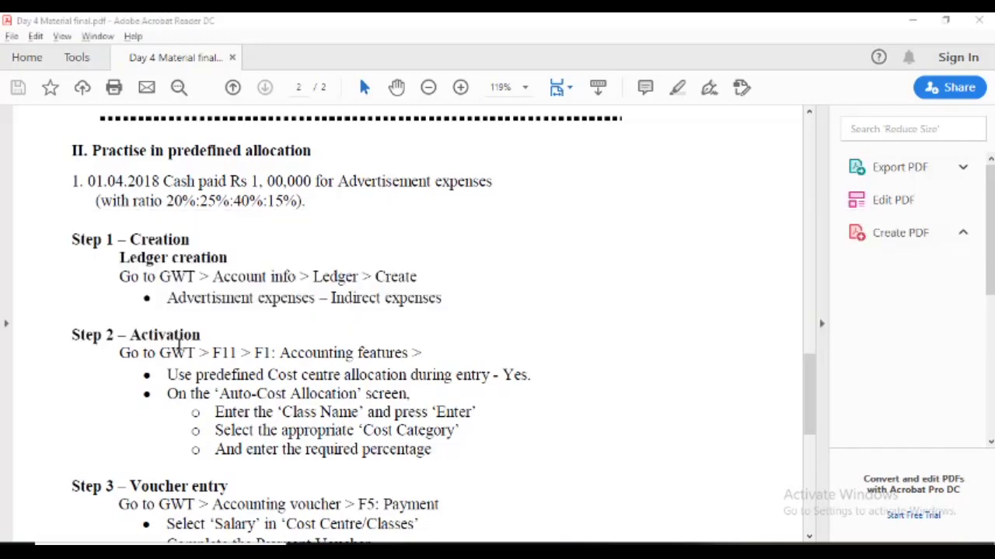
# Step: Return to Tally.ERP 9 and set the use of pre-defined cost centre allocations in transactions to Yes in Selvi Textiles' accounting features
pyautogui.press('Escape')
pyautogui.press('Escape')
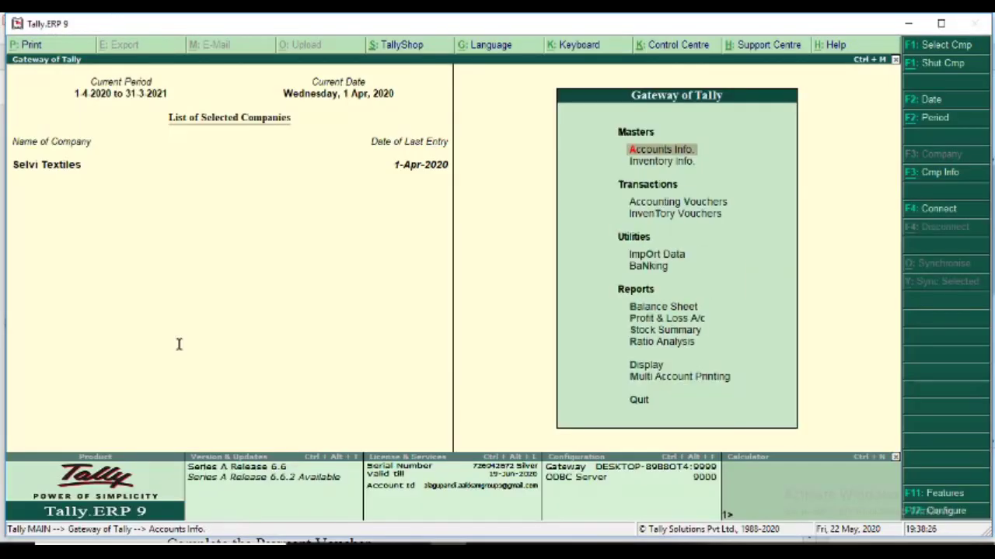
pyautogui.click(942, 498)
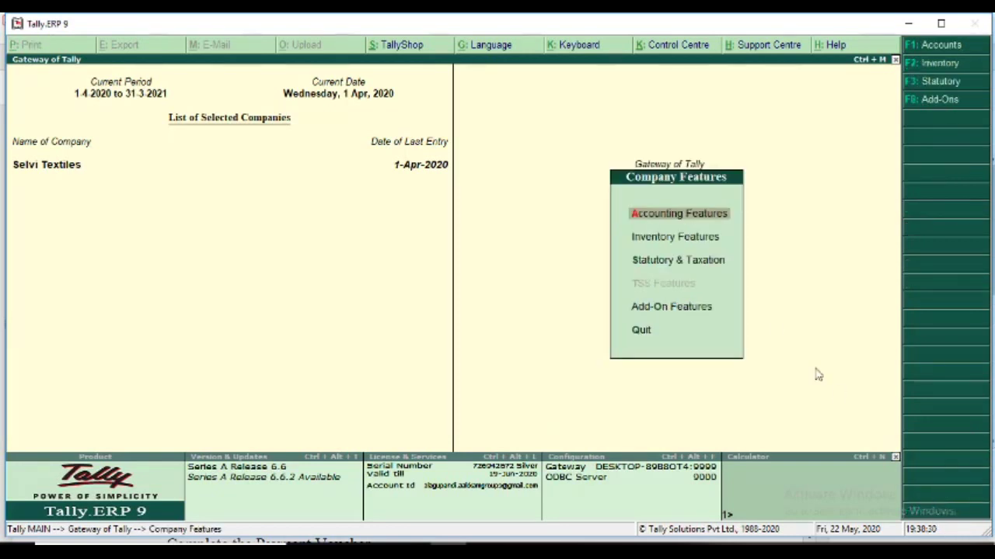
pyautogui.click(689, 220)
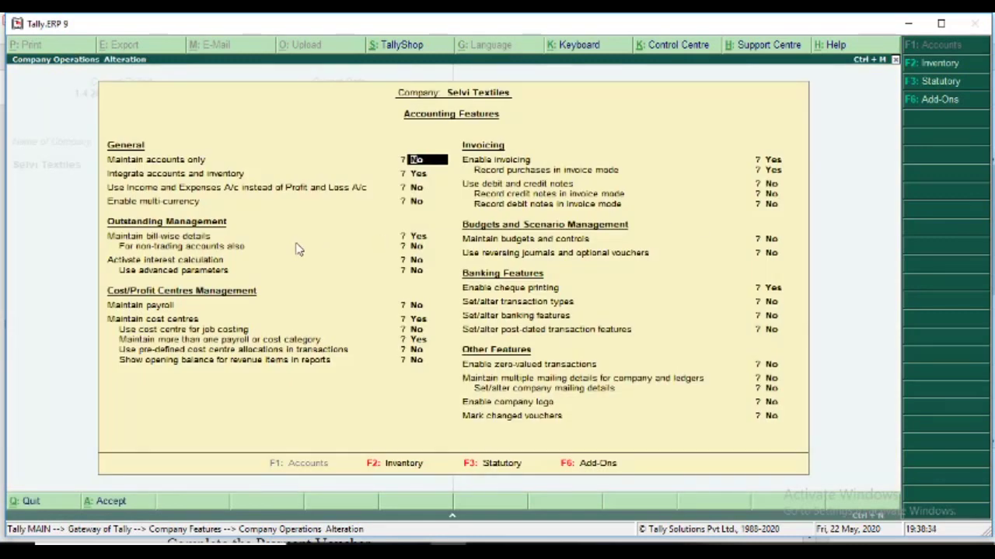
pyautogui.click(417, 350)
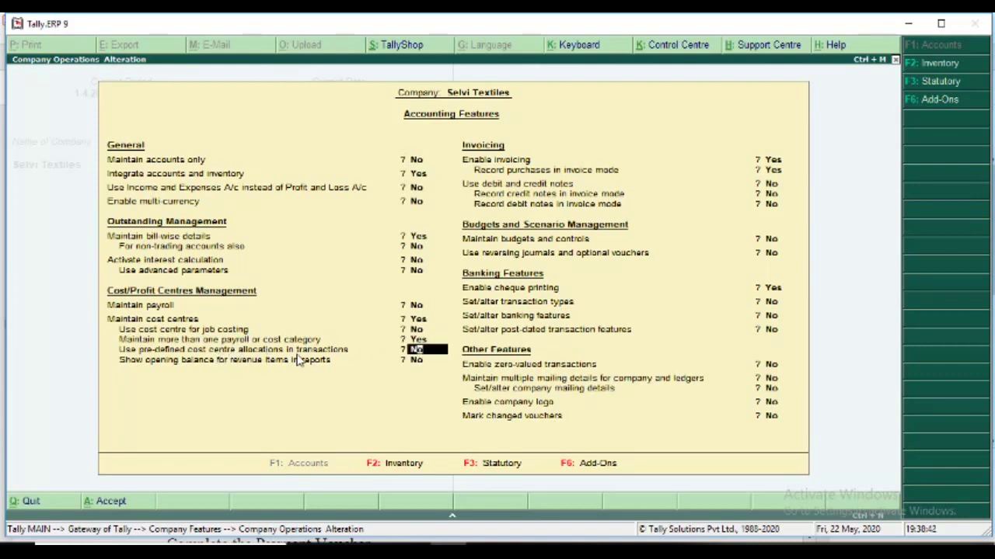
pyautogui.write('o')
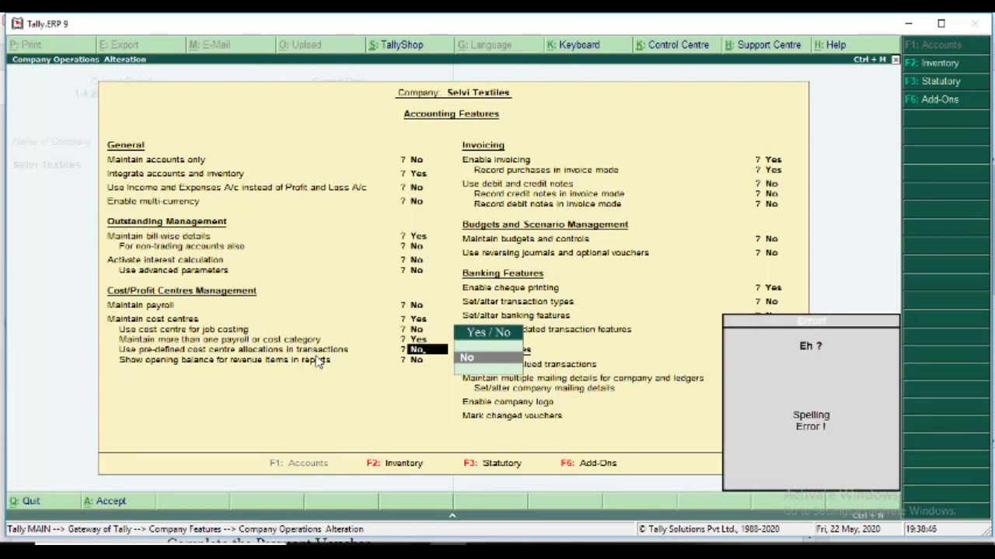
pyautogui.press('BackSpace')
pyautogui.press('BackSpace')
pyautogui.write('y')
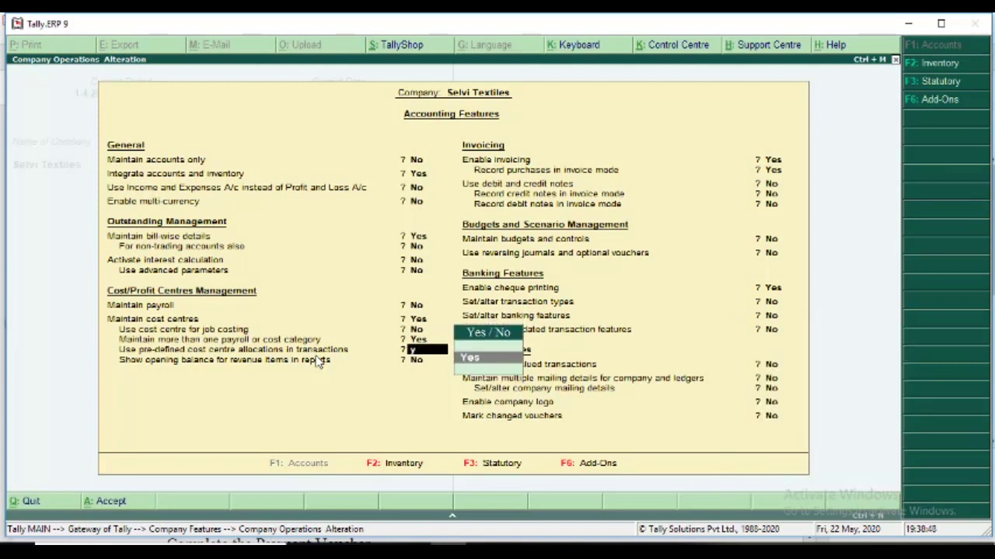
pyautogui.press('Return')
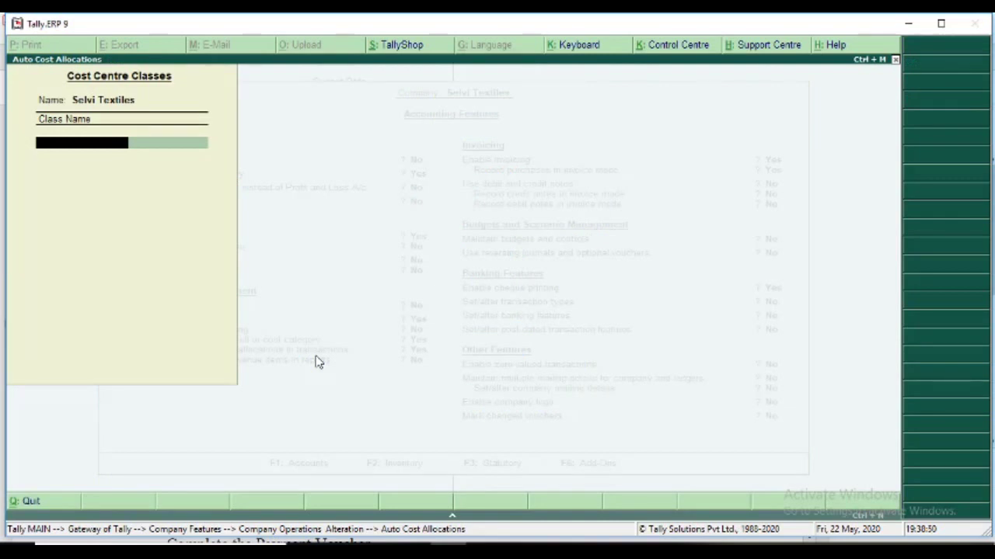
# Step: Name the cost centre class Advertisement and assign it the Branches cost category
pyautogui.write('Advertisement')
pyautogui.press('Return')
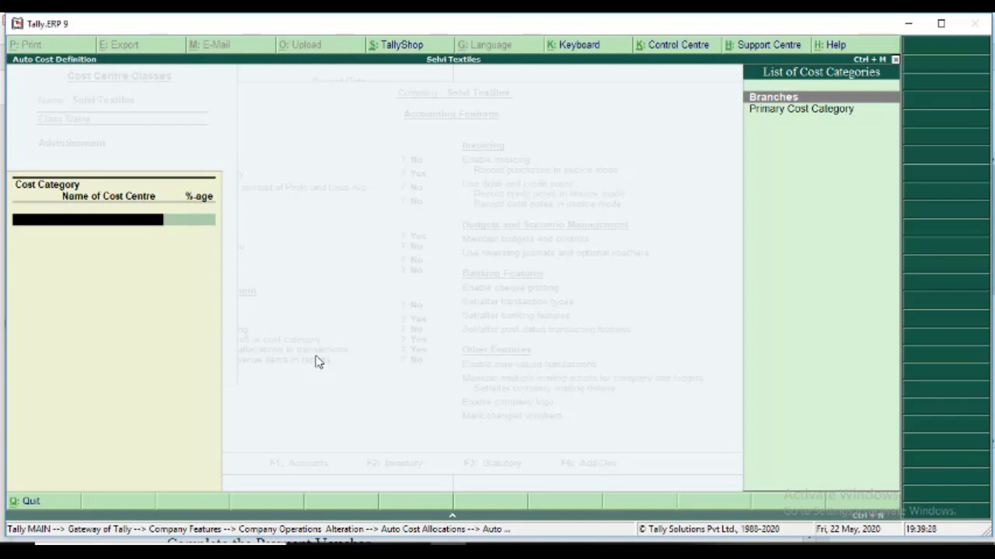
pyautogui.press('Return')
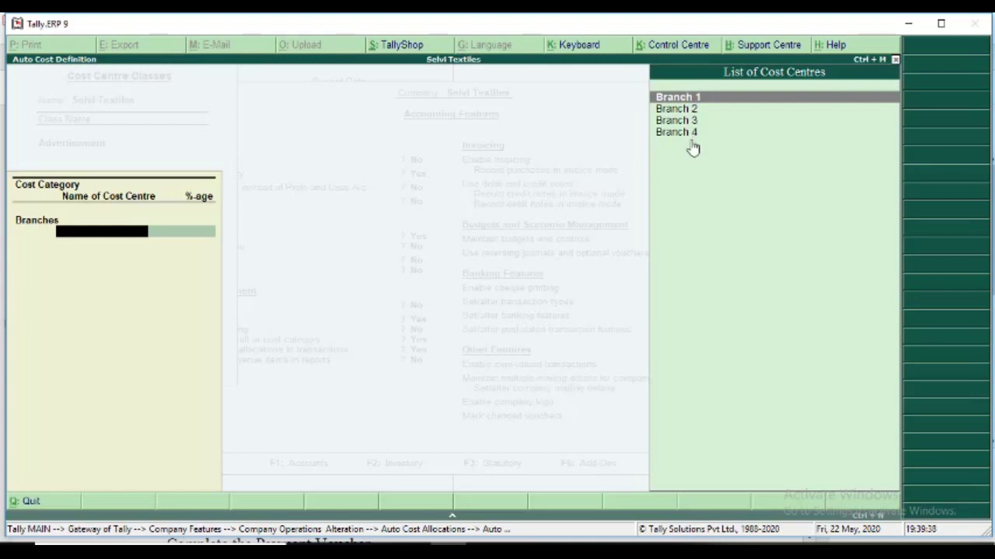
# Step: Allocate 20% to Branch 1 and 25% to Branch 2 in the Advertisement class, checking the ratio in the Day 4 Material PDF
pyautogui.press('Return')
pyautogui.hotkey('alt', 'Tab')
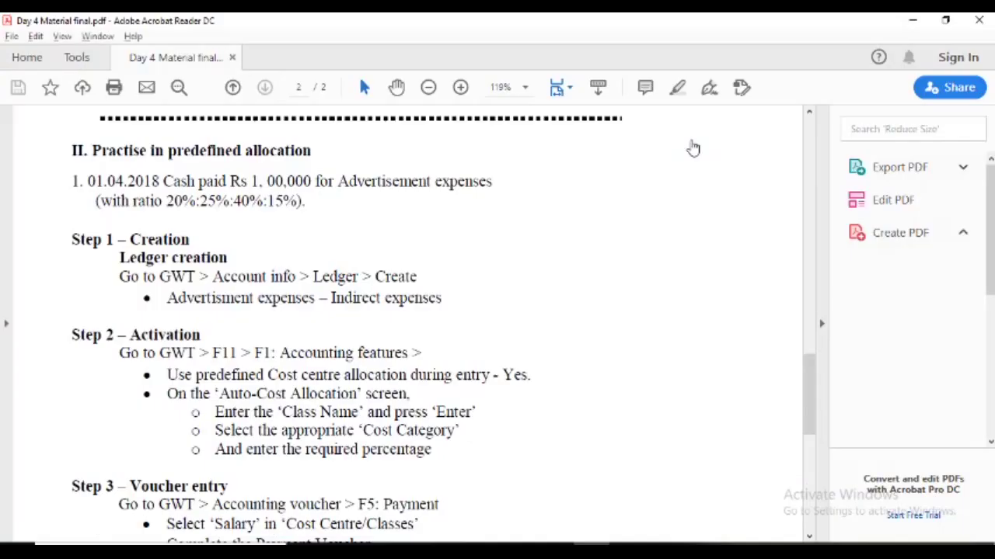
pyautogui.hotkey('alt', 'Tab')
pyautogui.write('20')
pyautogui.press('Return')
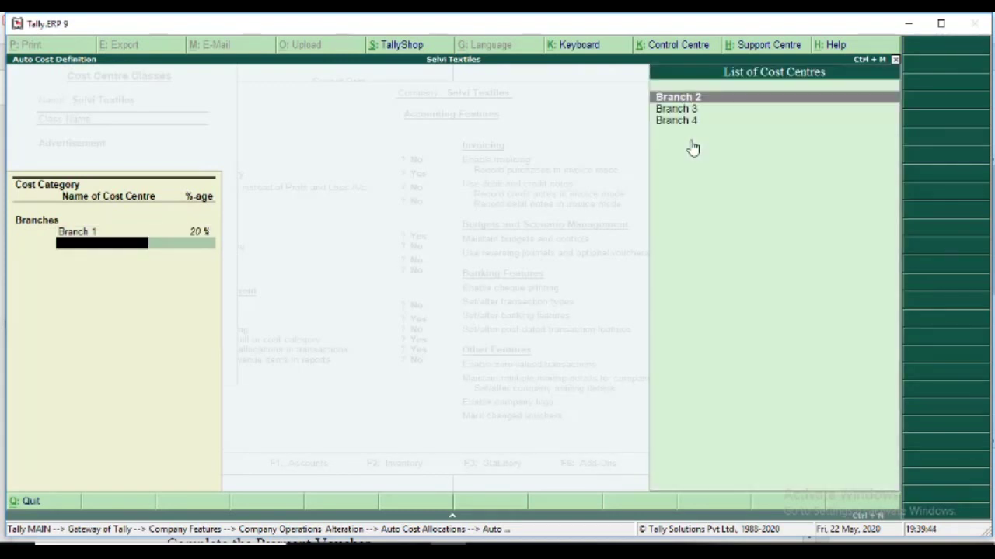
pyautogui.press('Return')
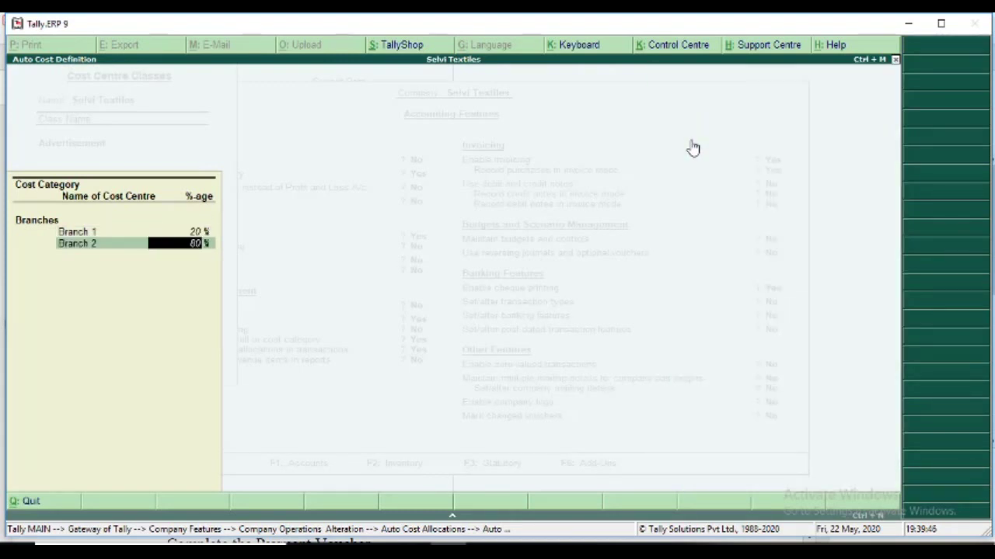
pyautogui.hotkey('alt', 'Tab')
pyautogui.hotkey('alt', 'Tab')
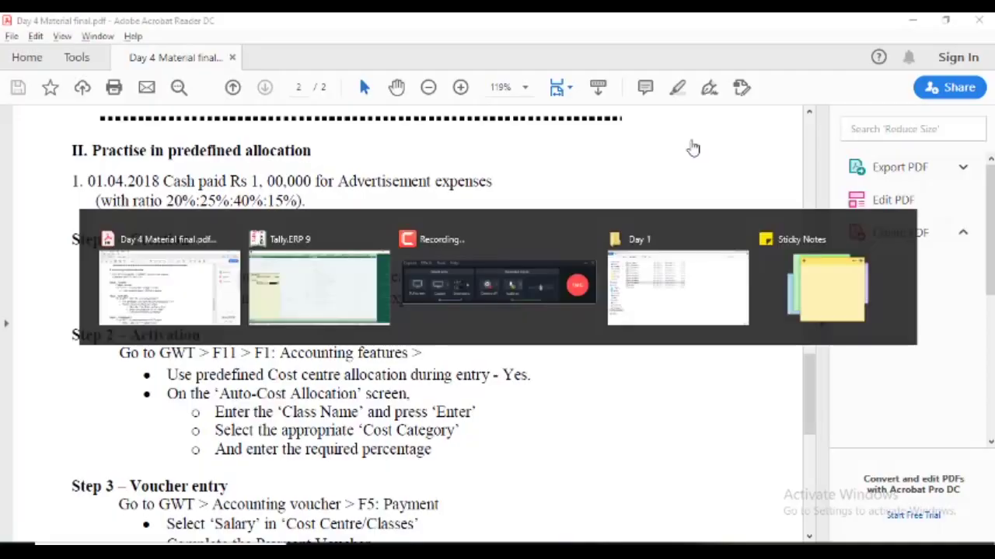
pyautogui.write('25')
pyautogui.press('Return')
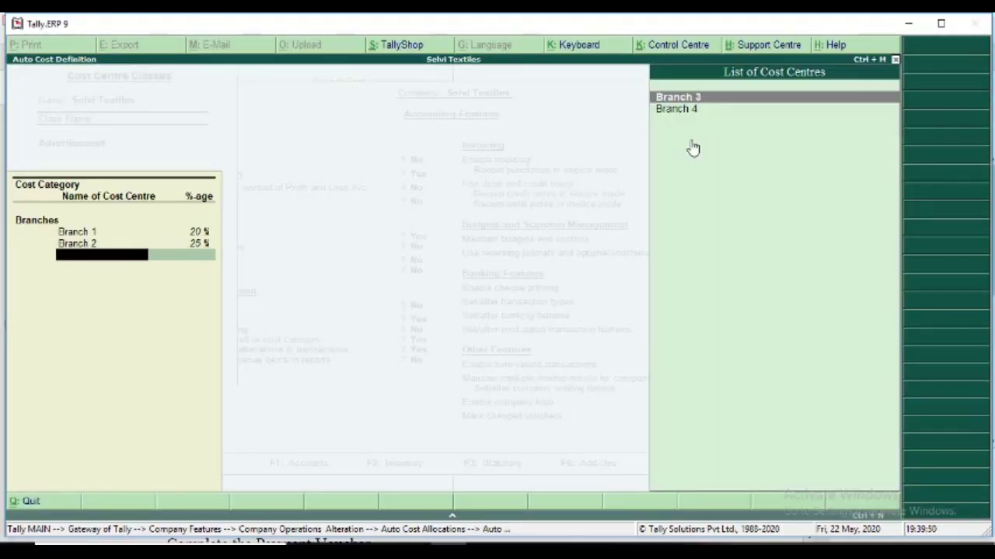
# Step: Allocate 40% to Branch 3 and 15% to Branch 4 per the PDF ratio, and end the cost category list
pyautogui.hotkey('alt', 'Tab')
pyautogui.hotkey('alt', 'Tab')
pyautogui.press('Down')
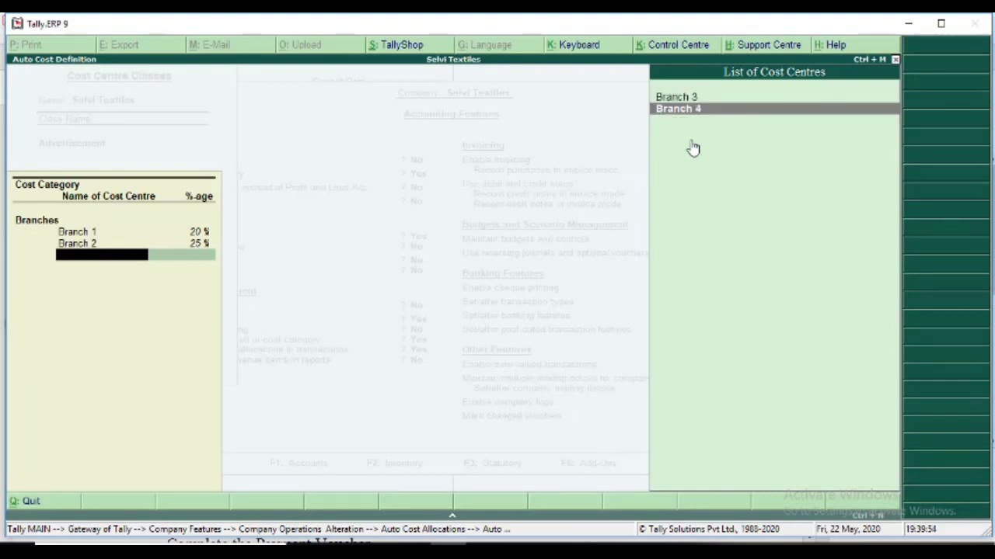
pyautogui.press('Up')
pyautogui.press('Return')
pyautogui.write('40')
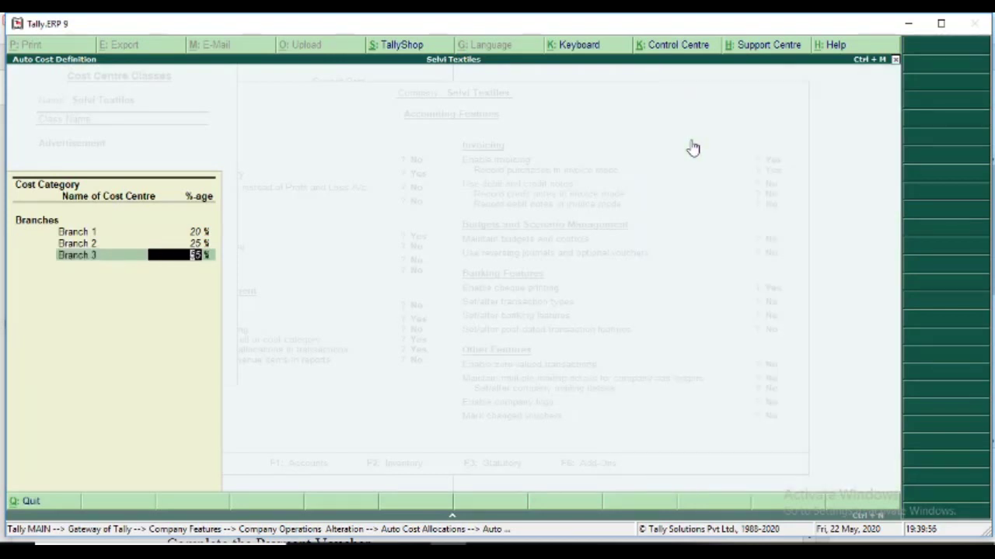
pyautogui.press('Return')
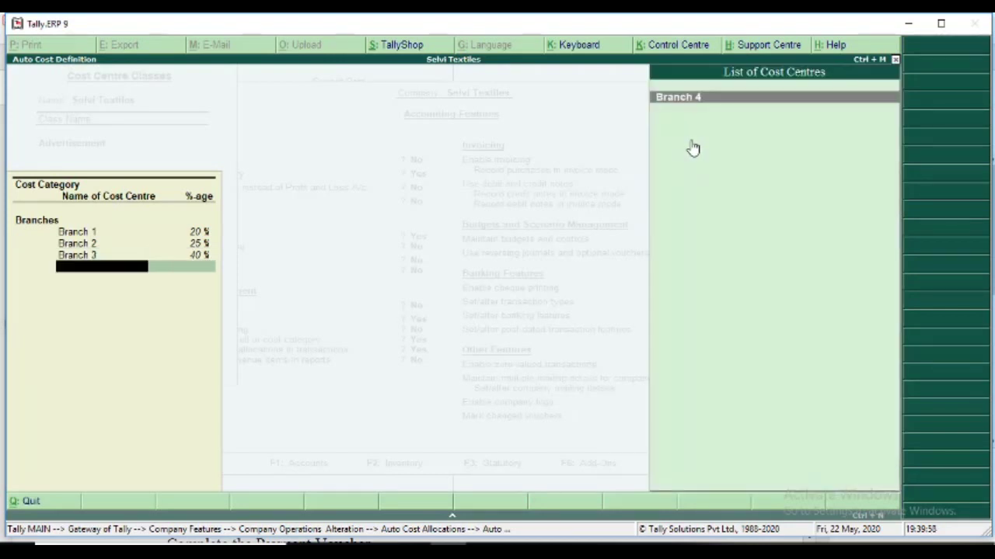
pyautogui.press('Return')
pyautogui.hotkey('alt', 'Tab')
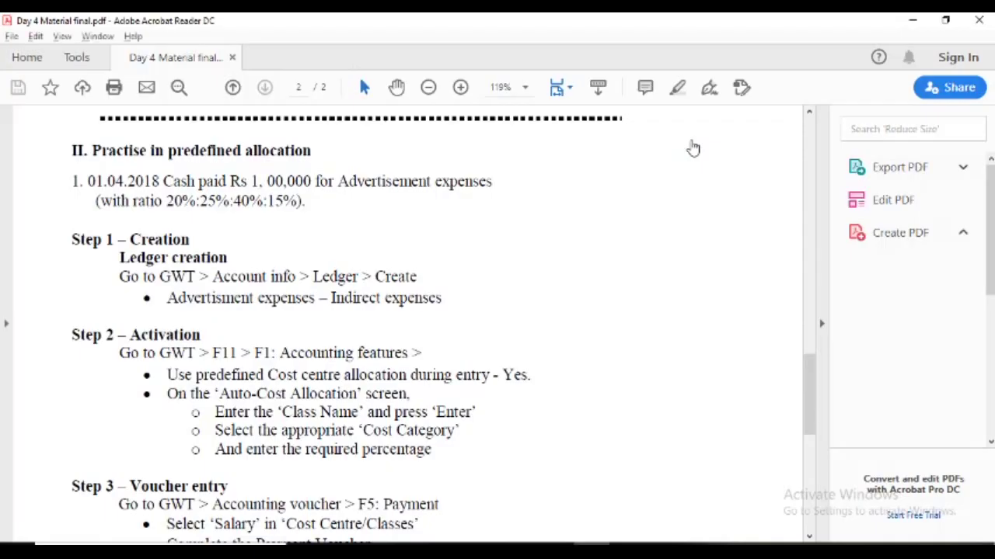
pyautogui.hotkey('alt', 'Tab')
pyautogui.press('Return')
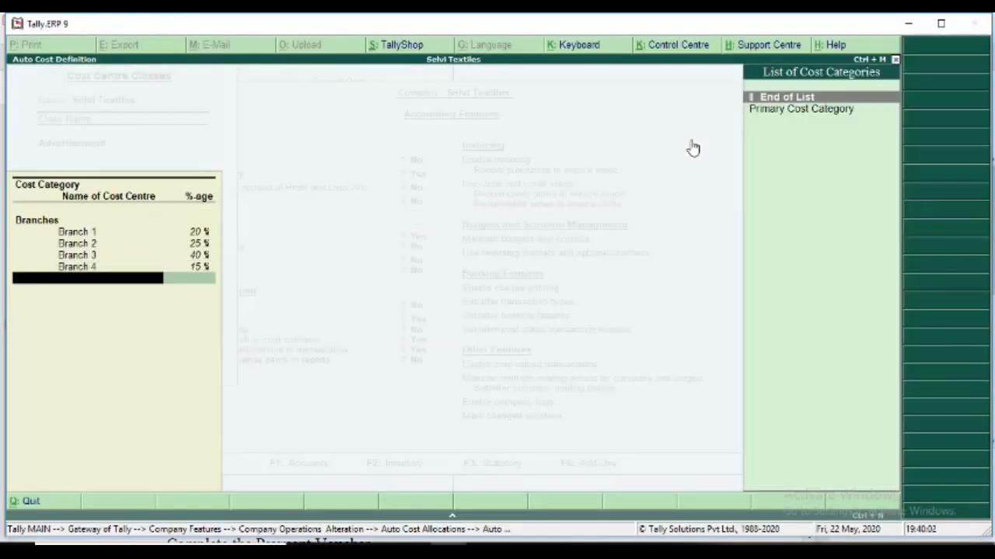
pyautogui.press('Return')
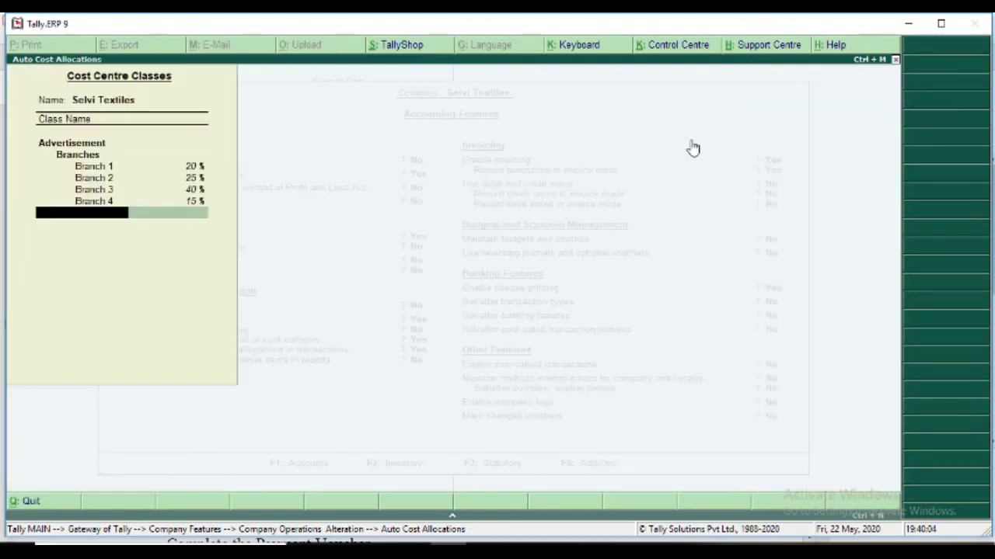
# Step: Finish the cost centre classes list and save the accounting features with the remaining options as they are
pyautogui.press('Return')
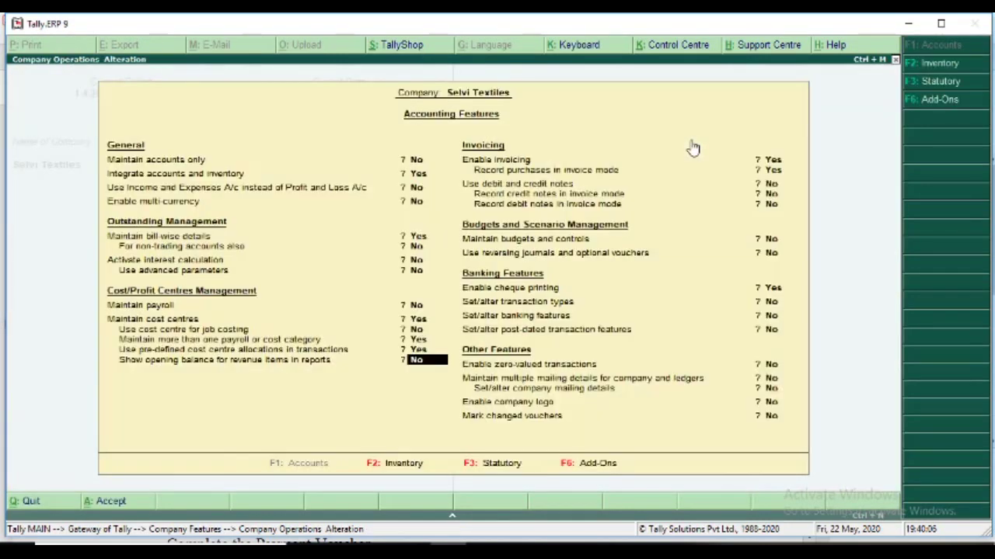
pyautogui.press('Return')
pyautogui.press('Return')
pyautogui.press('Return')
pyautogui.press('Return')
pyautogui.press('Return')
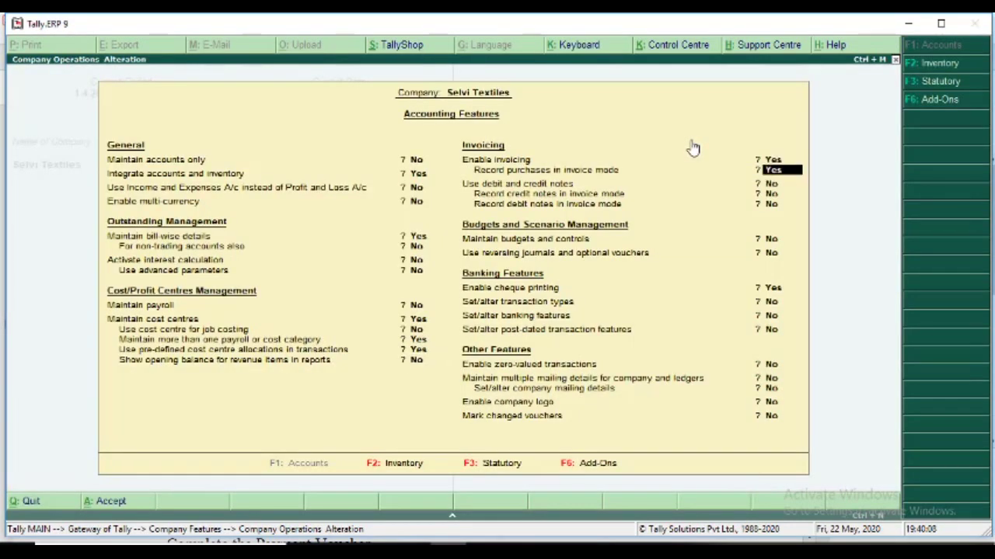
pyautogui.press('Return')
pyautogui.press('Return')
pyautogui.press('Return')
pyautogui.press('Return')
pyautogui.press('Return')
pyautogui.press('Return')
pyautogui.press('Return')
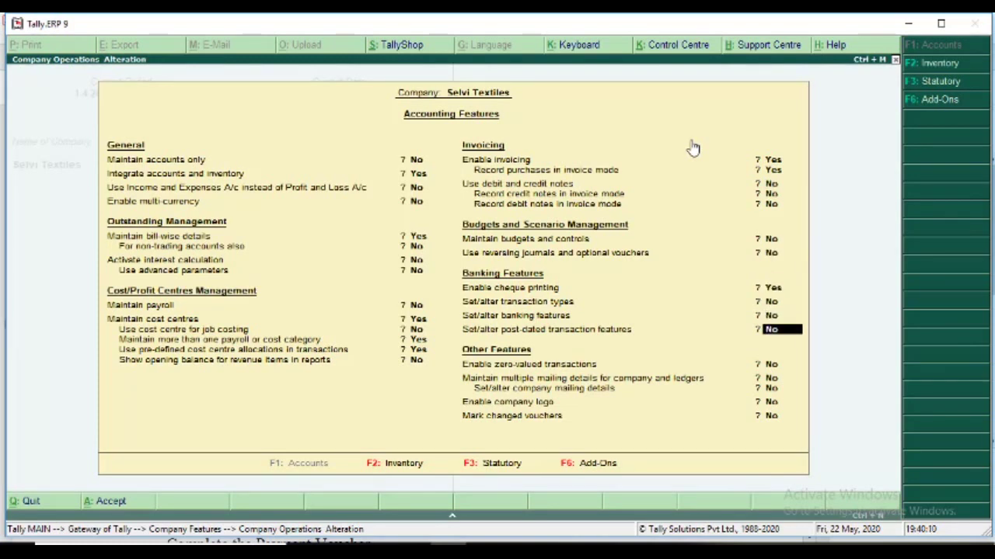
pyautogui.press('Return')
pyautogui.press('Return')
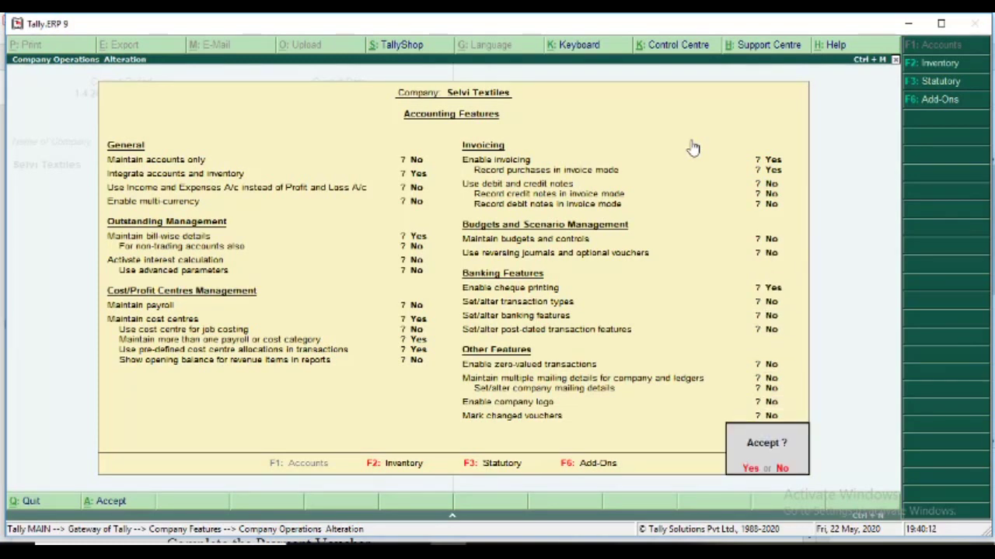
pyautogui.press('Return')
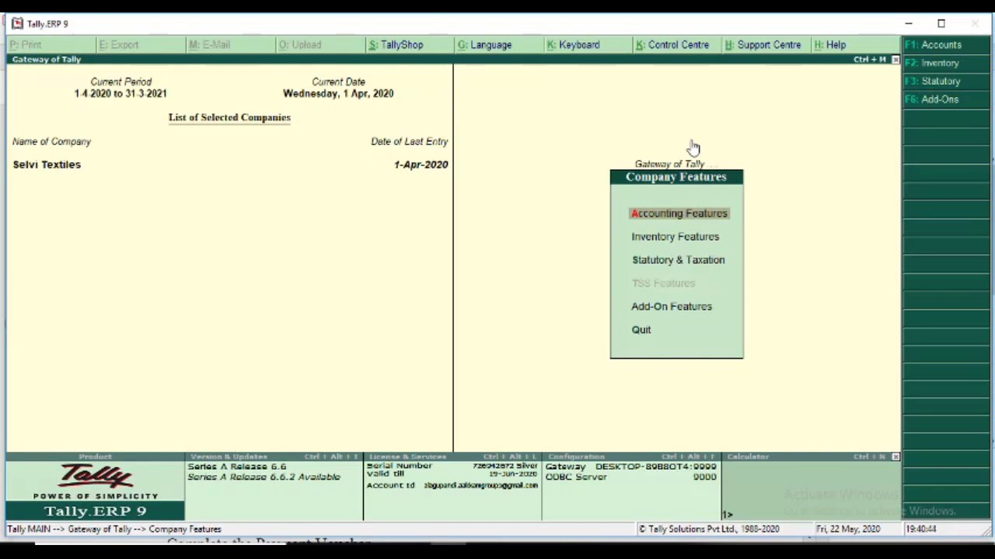
# Step: Switch to the Day 4 Material PDF in Acrobat Reader, review the voucher entry and report instructions, and return to Tally.ERP 9
pyautogui.hotkey('alt', 'Tab')
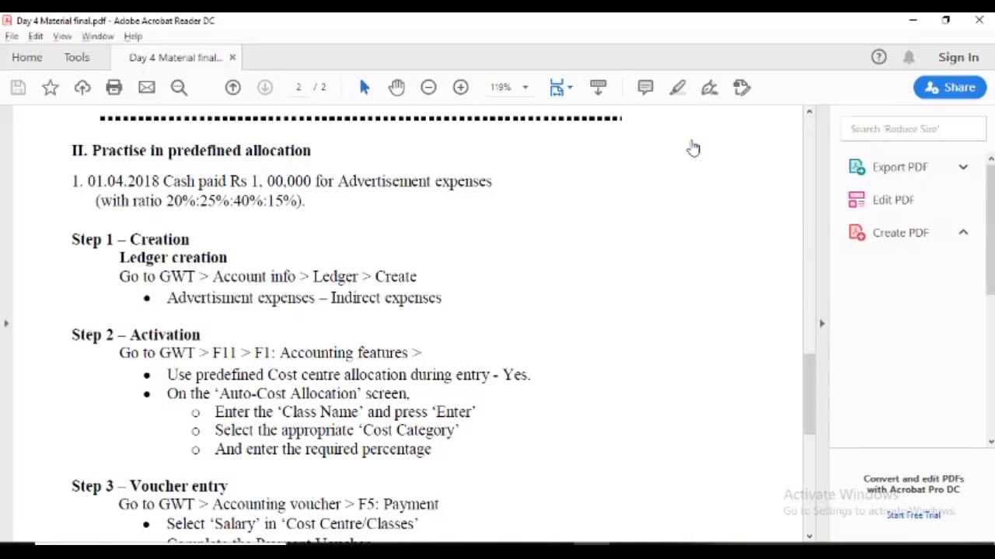
pyautogui.moveTo(809, 397); pyautogui.dragTo(808, 432)
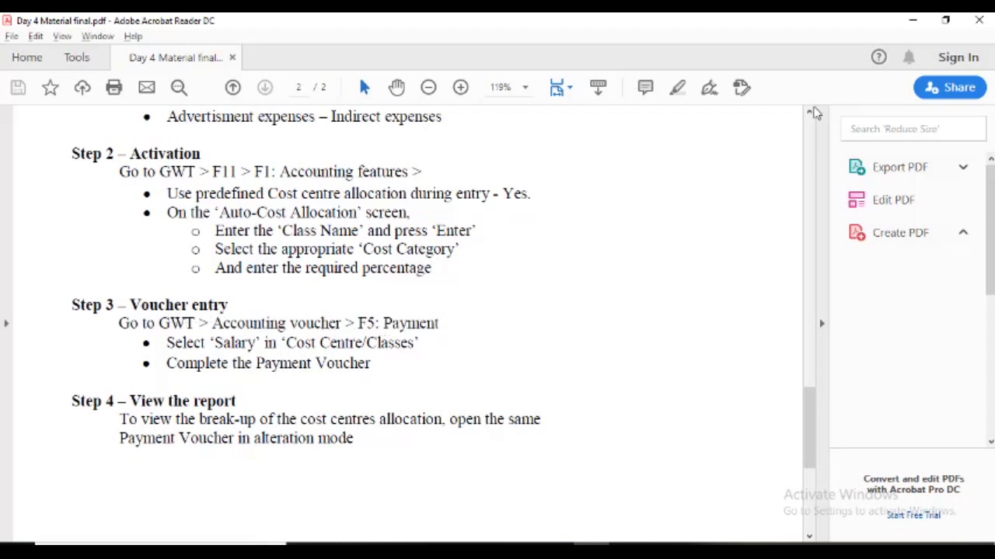
pyautogui.scroll(10, 811, 124)
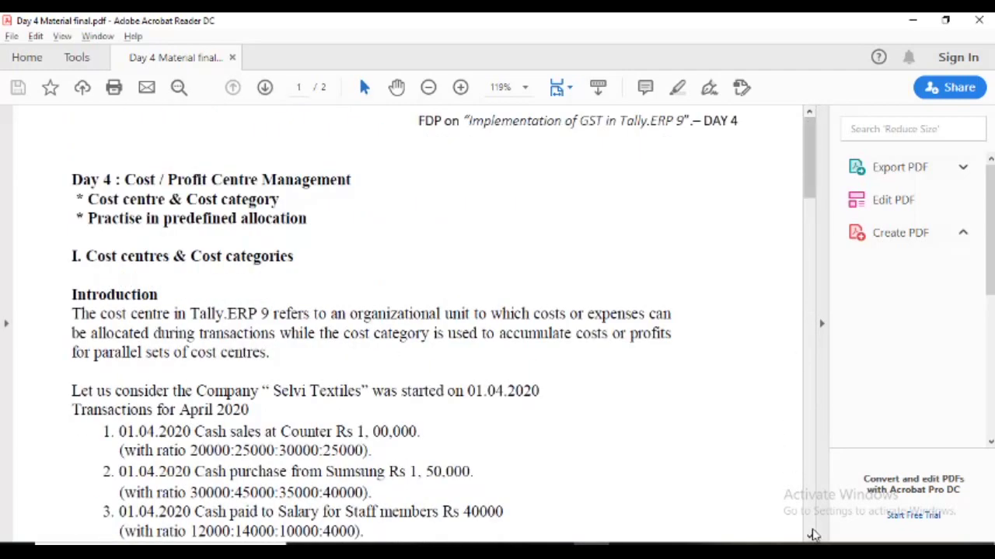
pyautogui.scroll(-10, 813, 534)
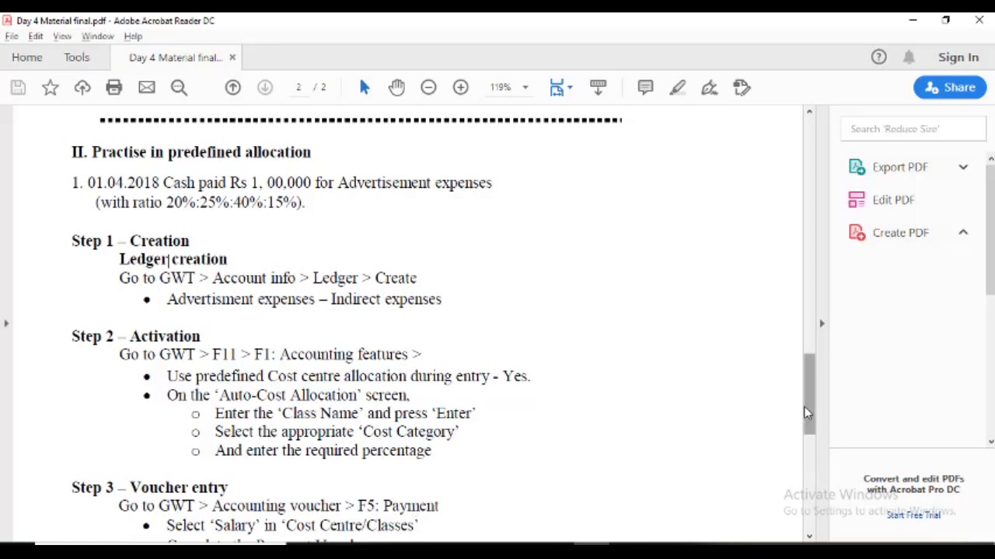
pyautogui.moveTo(805, 413); pyautogui.dragTo(806, 401)
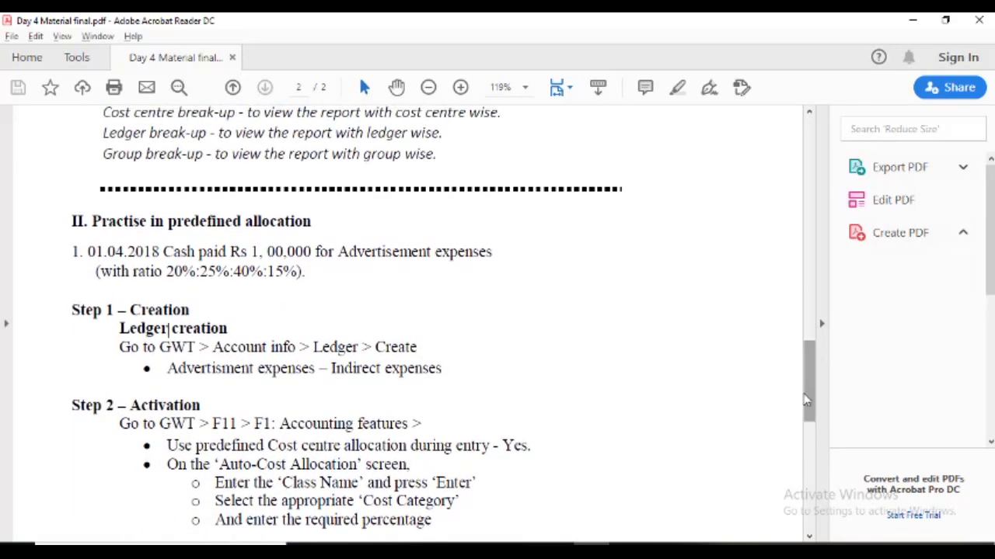
pyautogui.hotkey('alt', 'Tab')
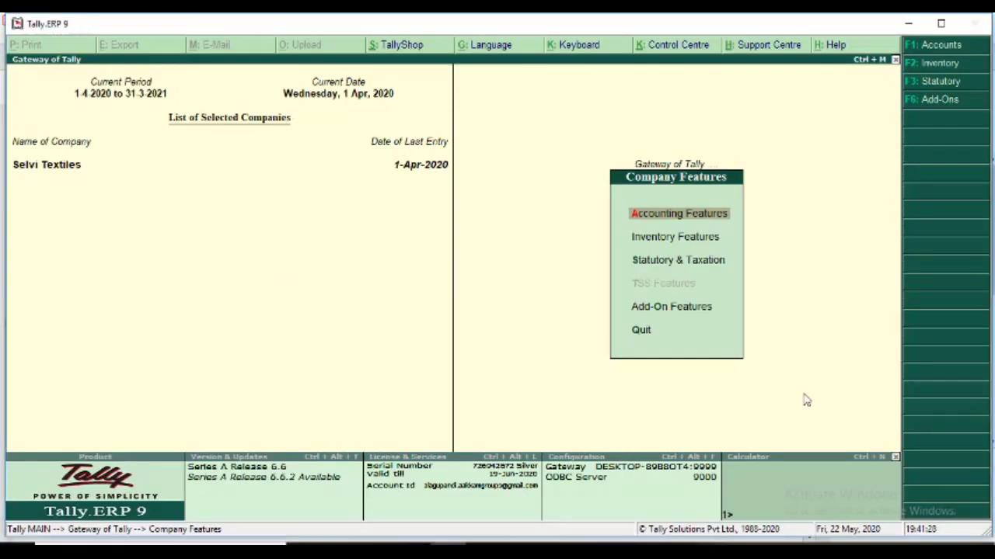
# Step: Start a new payment voucher from the Gateway of Tally and set its cost centre class to Advertisement
pyautogui.press('Escape')
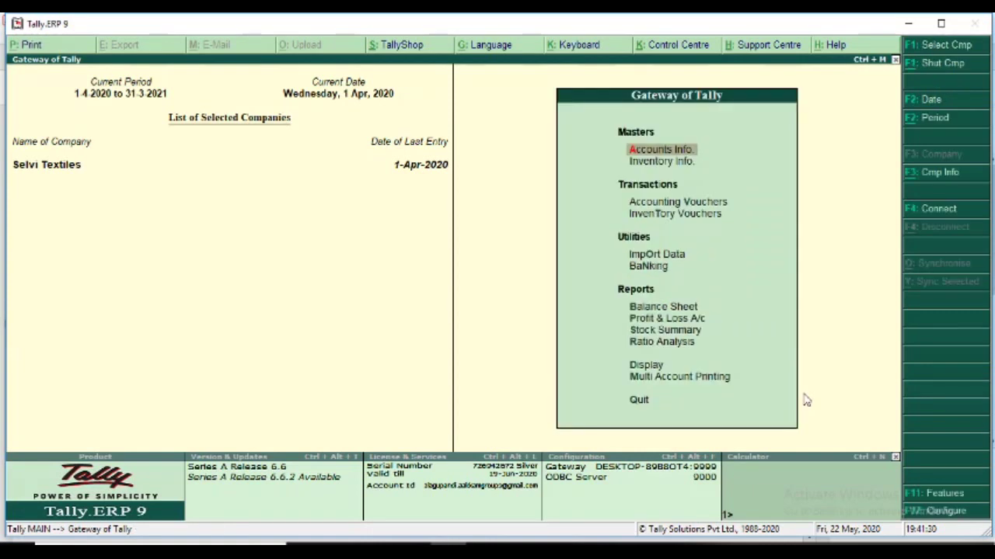
pyautogui.press('Down')
pyautogui.press('Down')
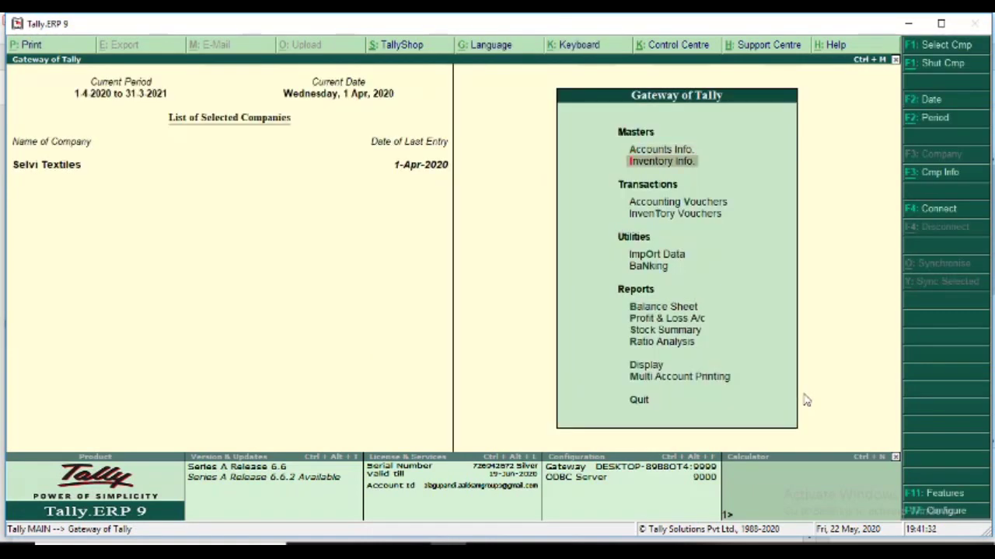
pyautogui.press('Return')
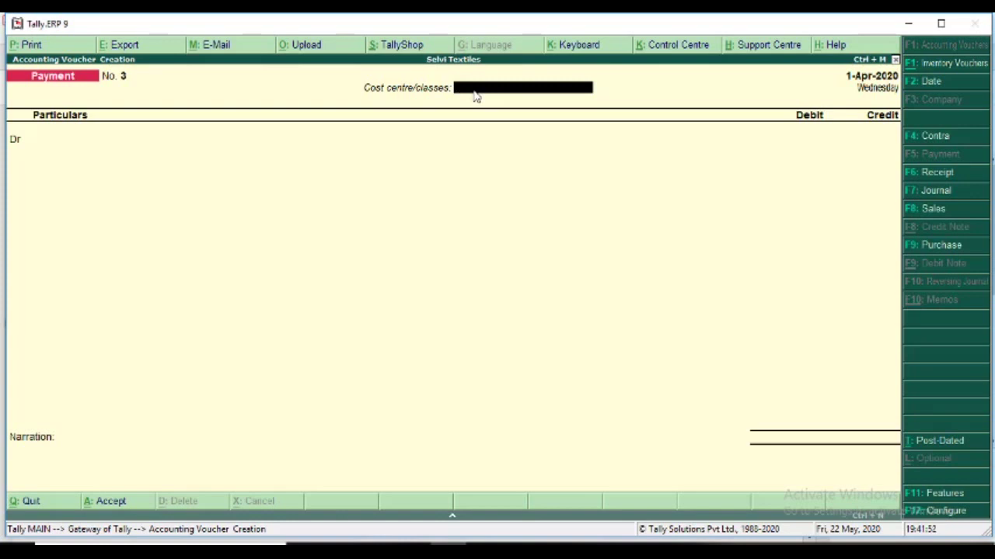
pyautogui.press('Return')
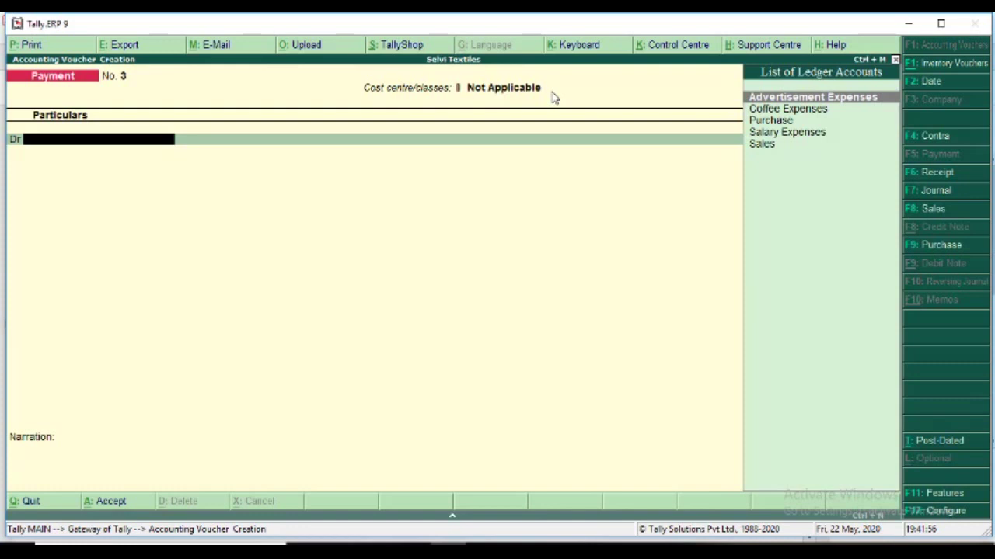
pyautogui.press('BackSpace')
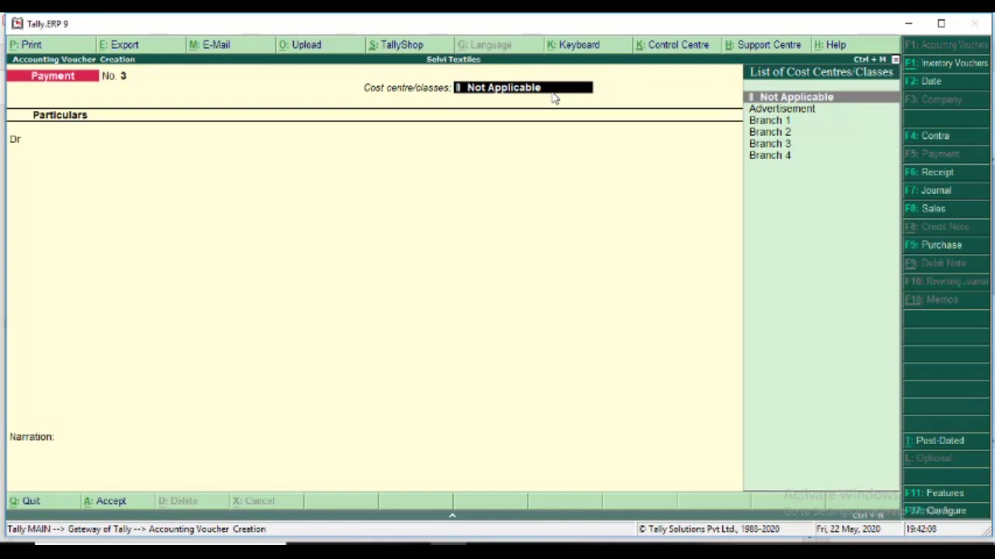
pyautogui.press('Down')
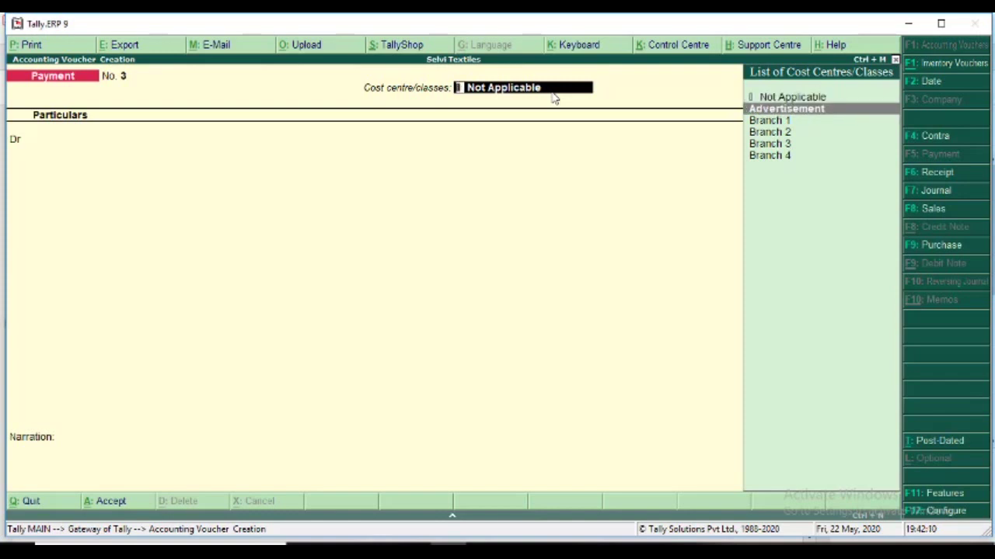
pyautogui.press('Return')
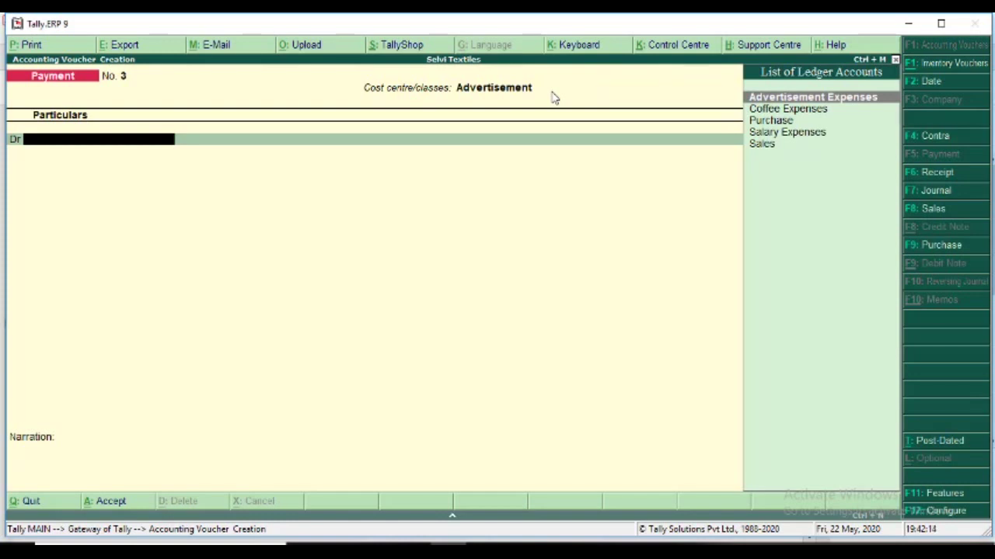
pyautogui.press('BackSpace')
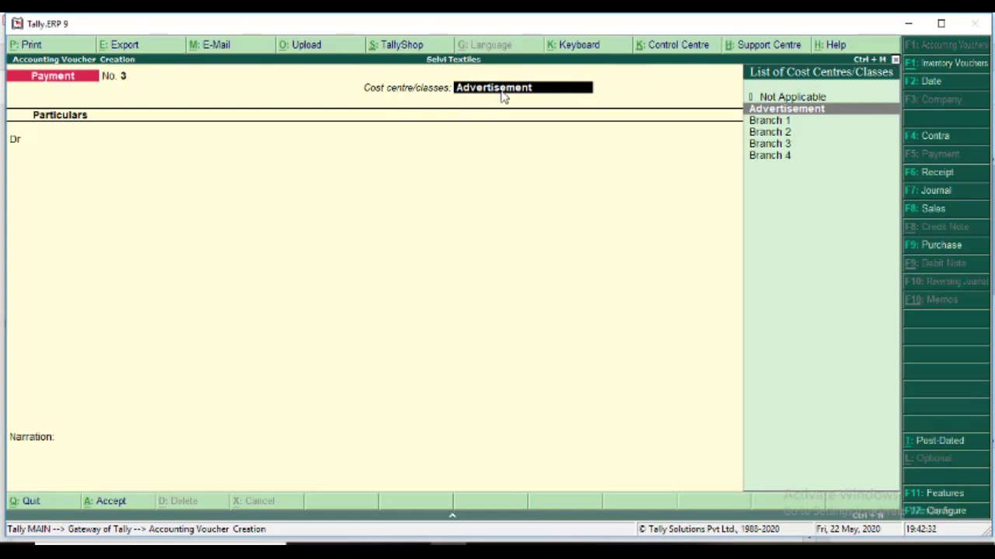
pyautogui.press('Return')
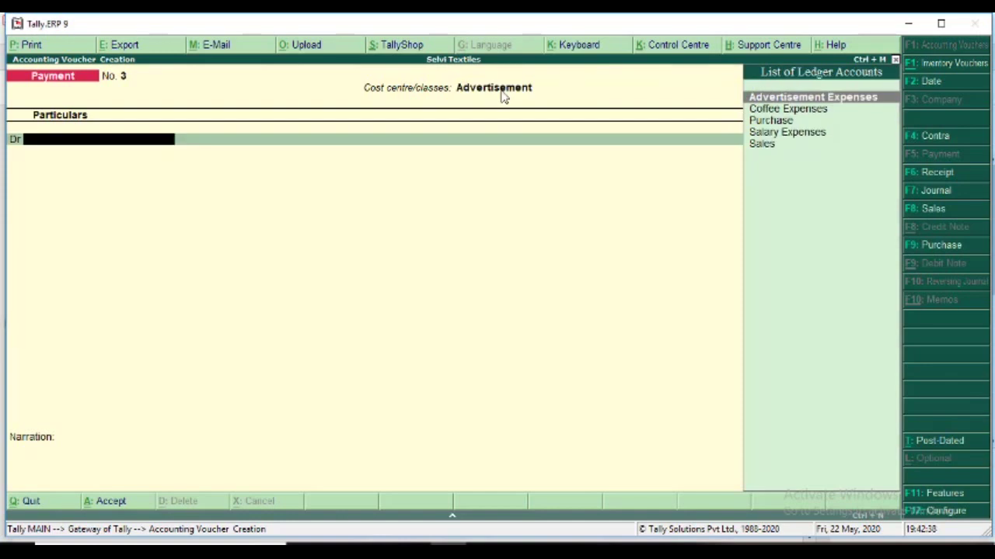
# Step: Debit Advertisement Expenses with 1,00,000 in the payment voucher
pyautogui.press('Return')
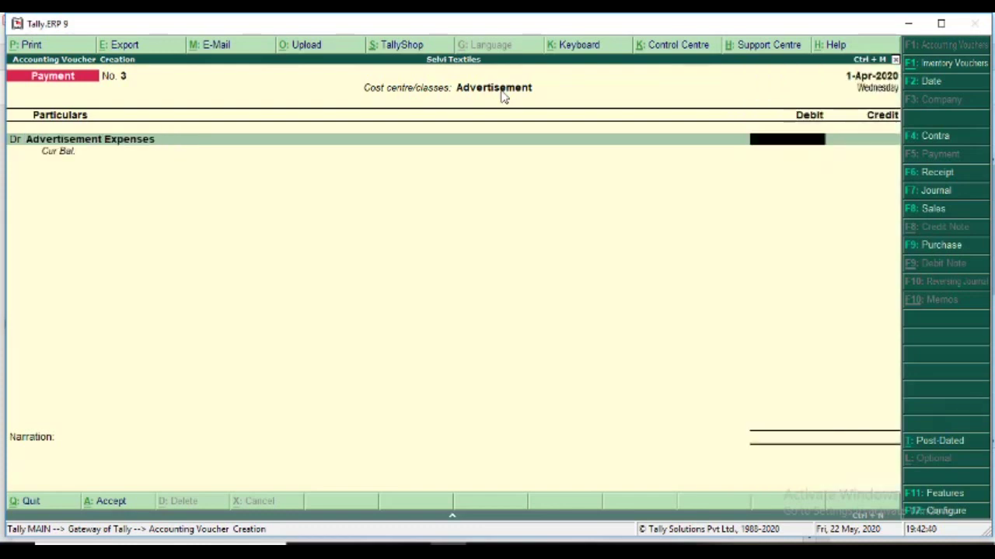
pyautogui.write('100000')
pyautogui.press('Return')
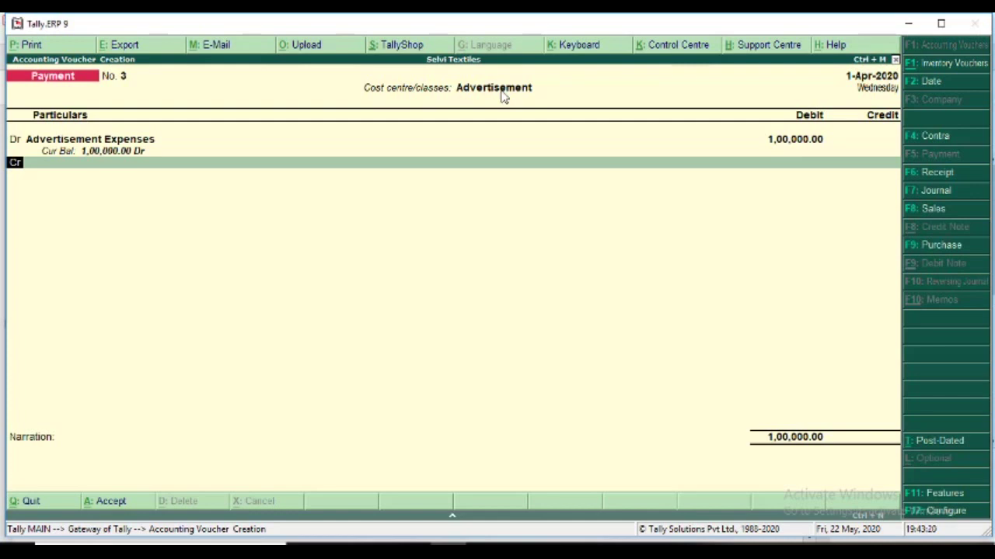
# Step: Credit Cash with the full 1,00,000, leave the narration blank, and save the payment voucher
pyautogui.press('Return')
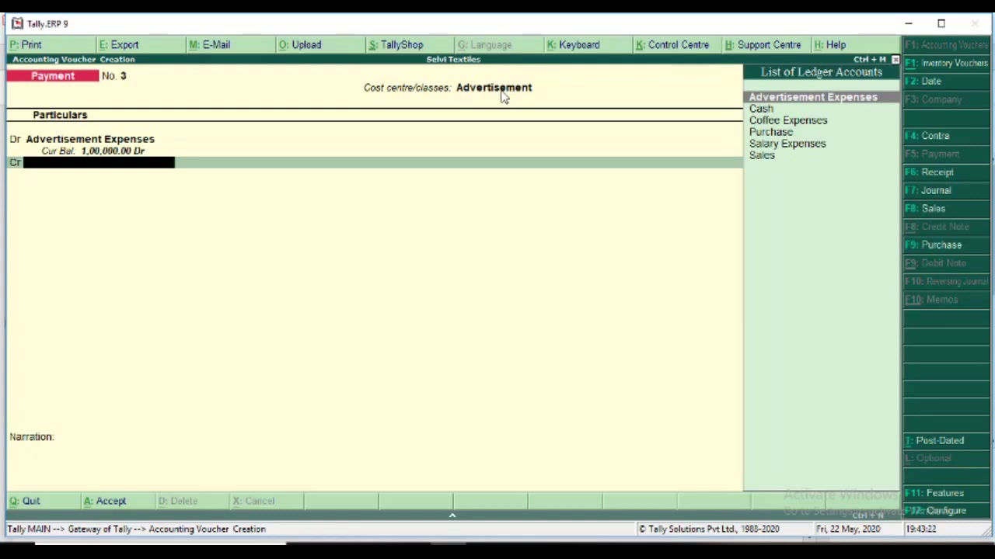
pyautogui.press('Down')
pyautogui.press('Return')
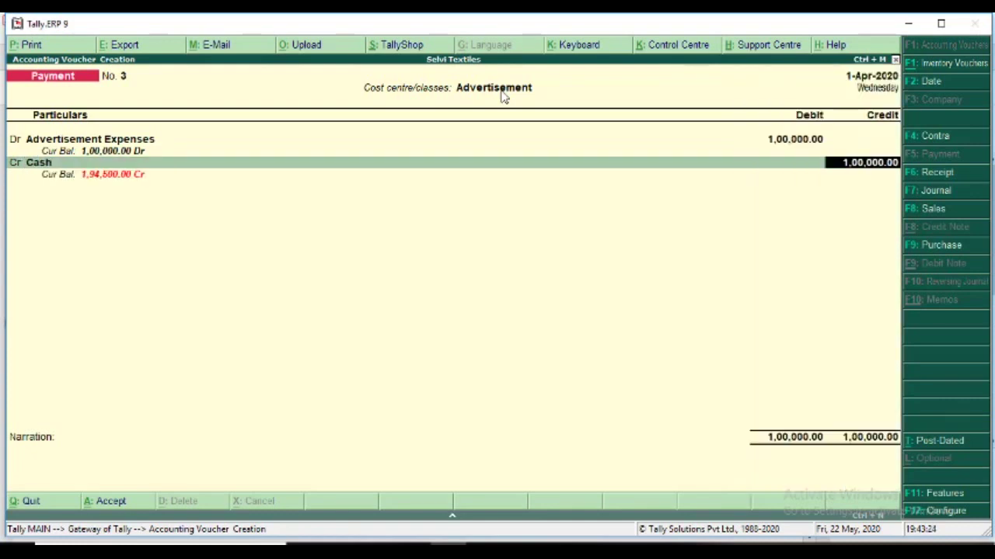
pyautogui.press('Return')
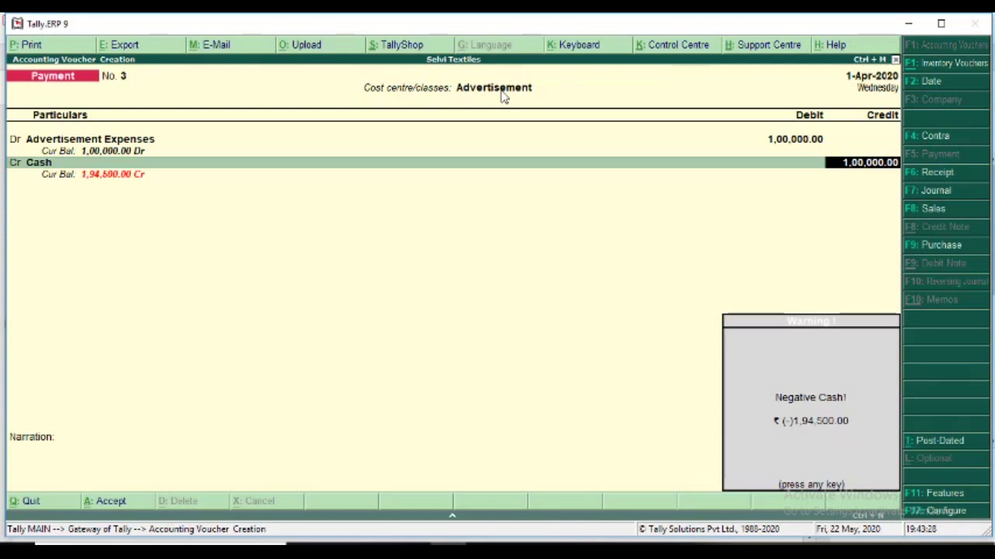
pyautogui.press('Return')
pyautogui.press('Return')
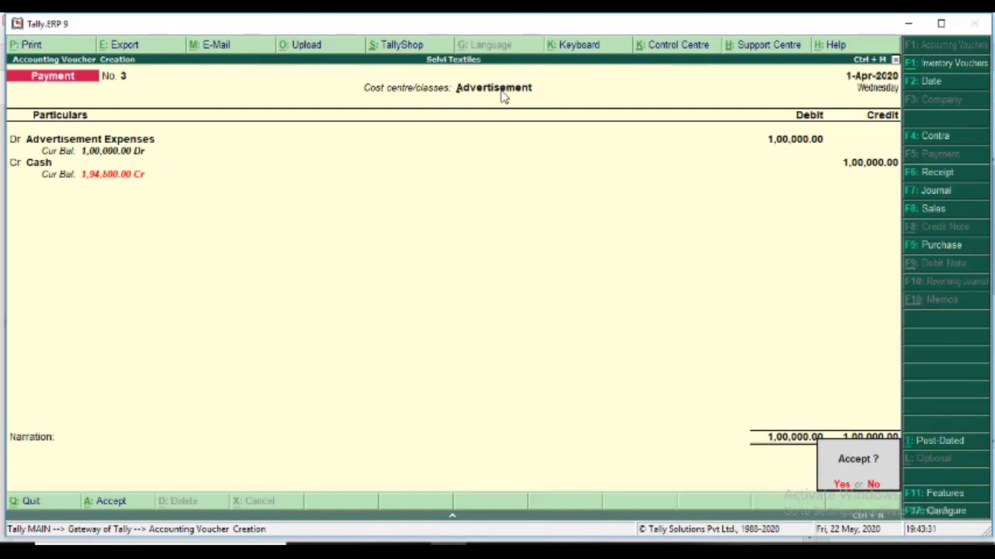
pyautogui.press('Return')
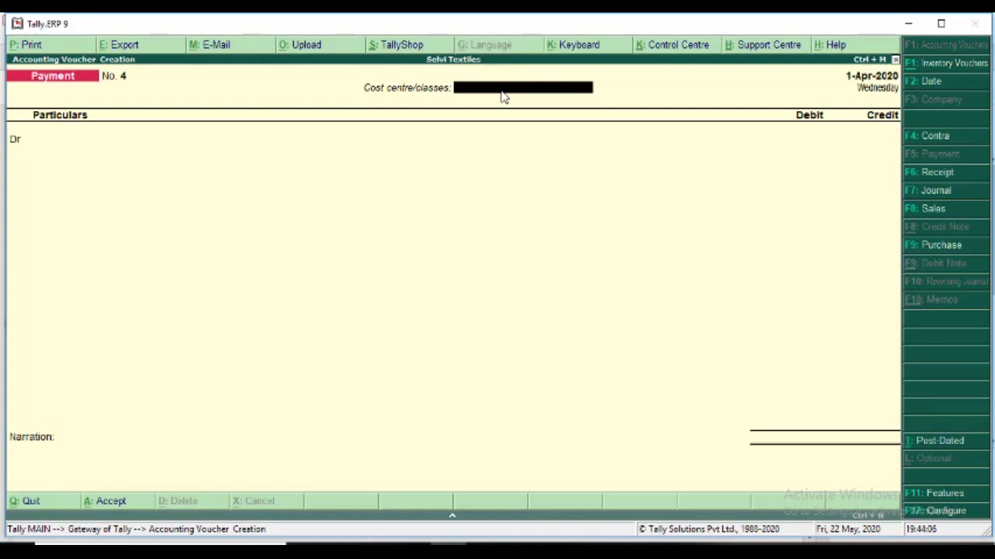
# Step: Examine the branch allocations in the saved advertisement, coffee, salary, purchase and sales vouchers
pyautogui.press('pageup')
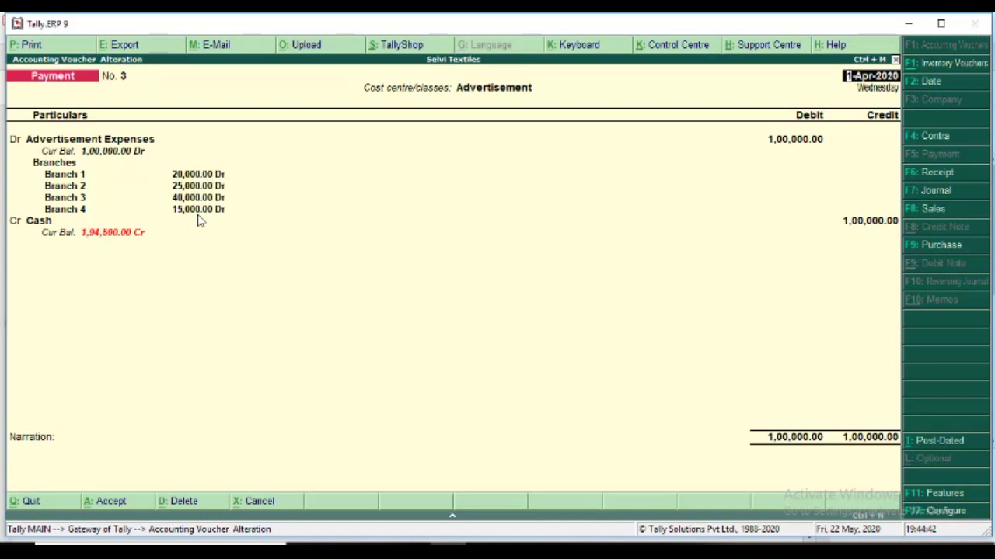
pyautogui.press('pageup')
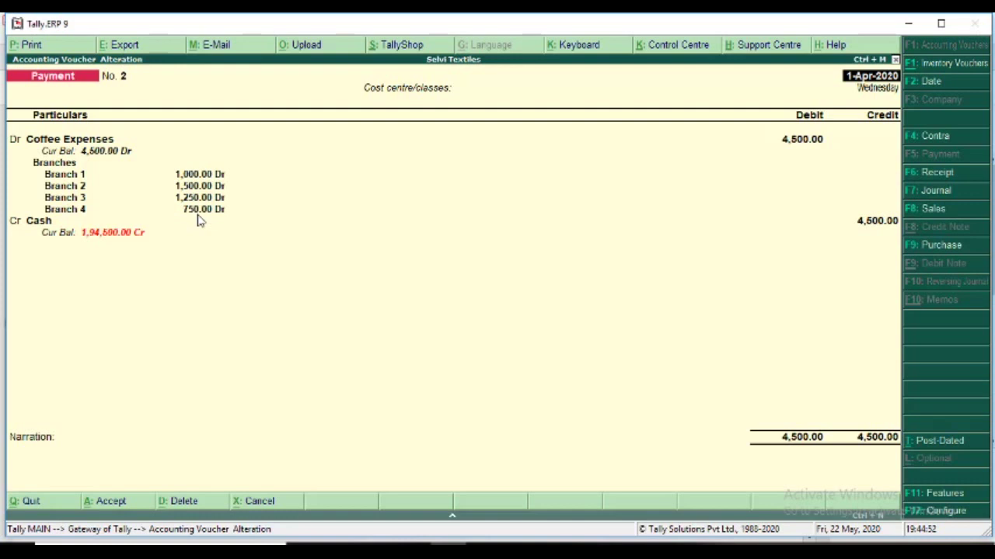
pyautogui.press('pageup')
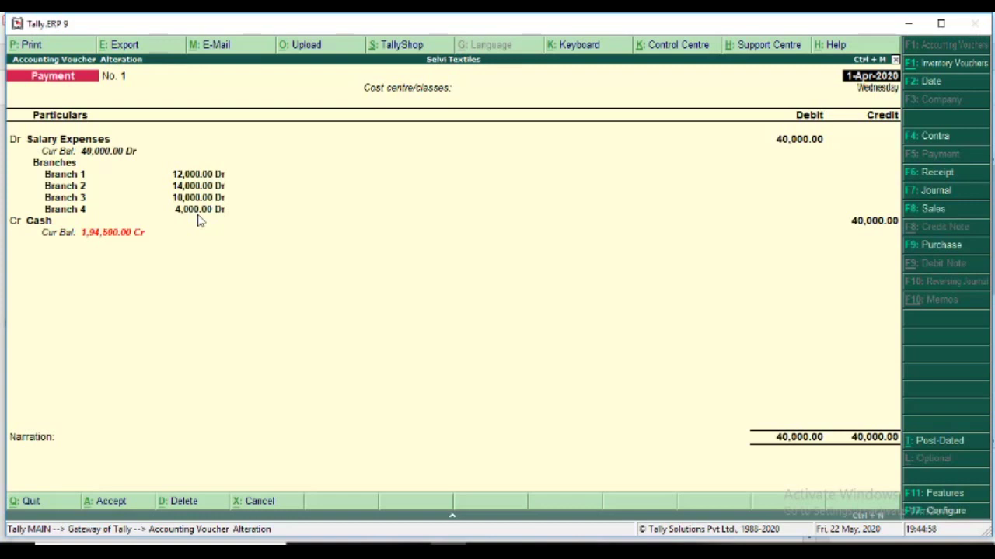
pyautogui.press('pageup')
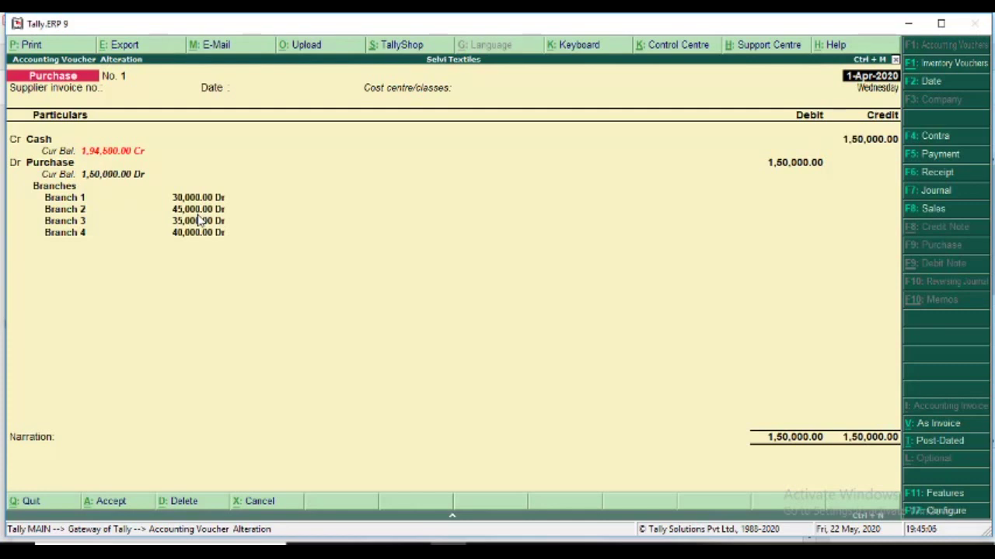
pyautogui.press('pagedown')
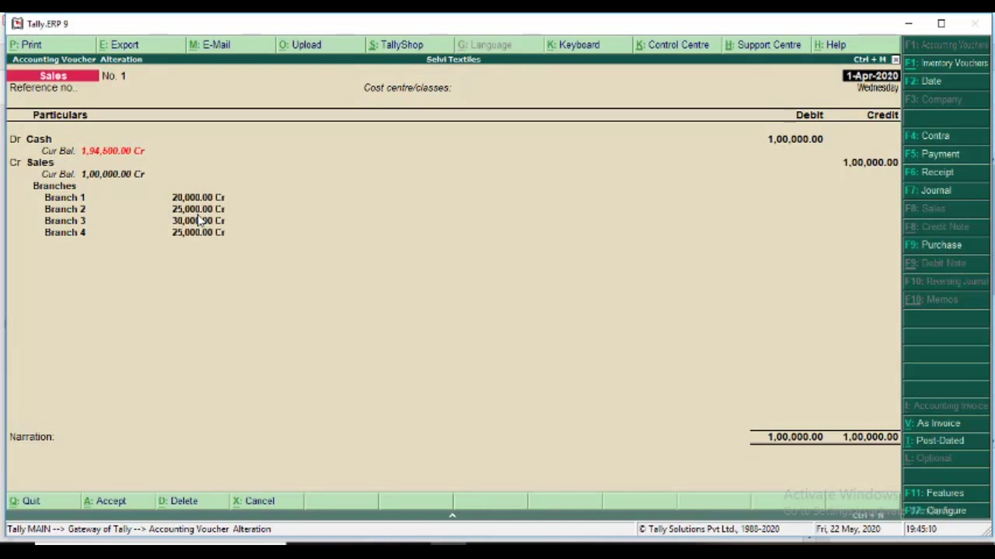
pyautogui.hotkey('ctrl', 'a')
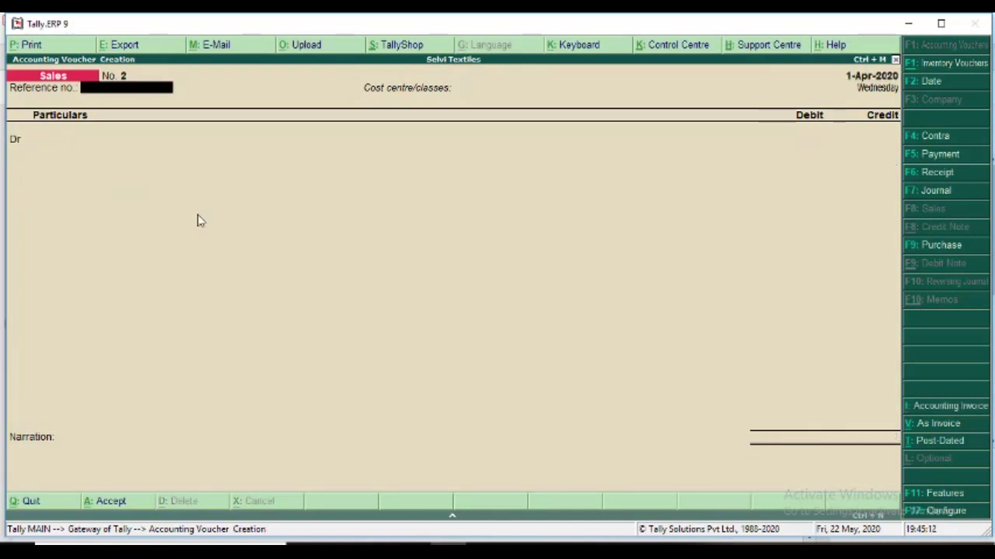
# Step: Browse the saved vouchers again, ending on the advertisement payment's branch split, and quit voucher entry to the Gateway of Tally
pyautogui.press('pageup')
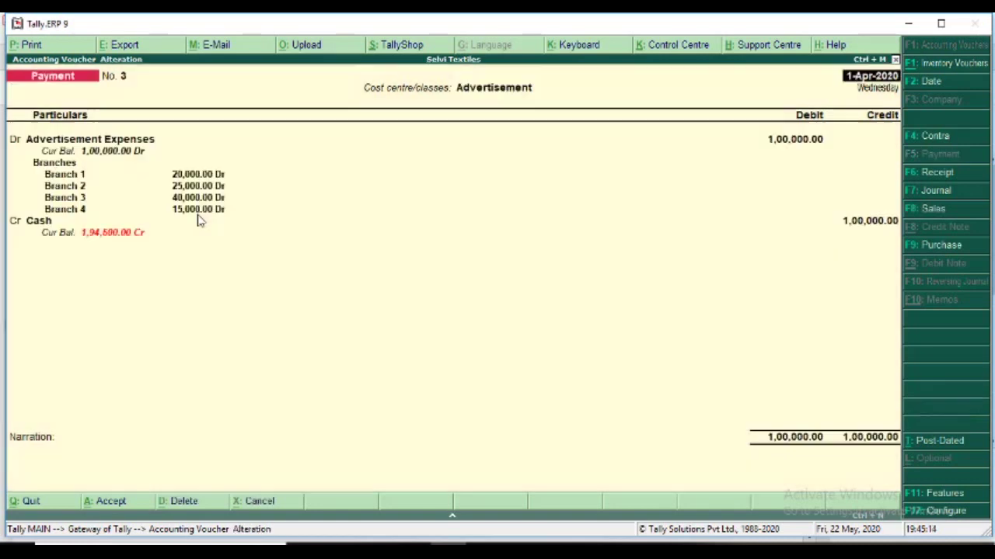
pyautogui.press('pageup')
pyautogui.press('pageup')
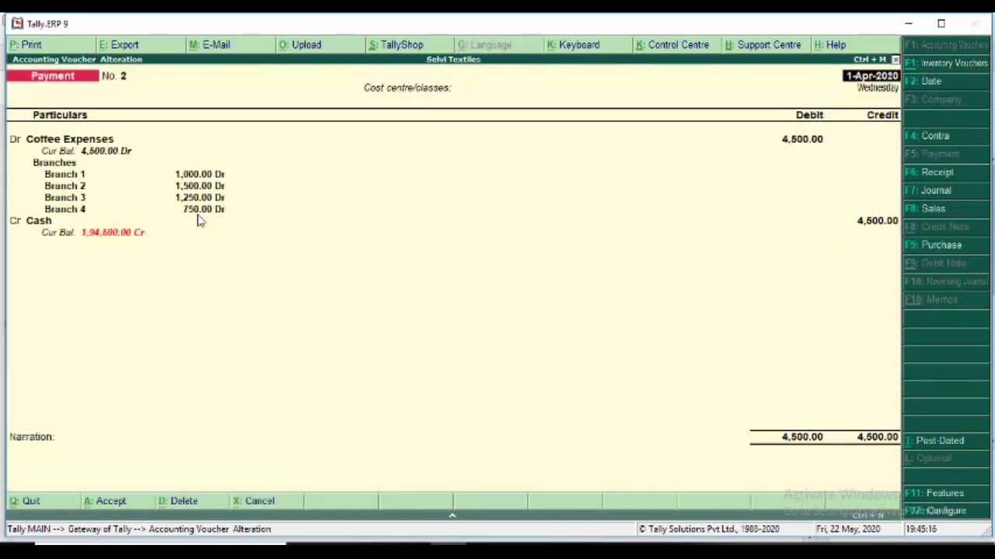
pyautogui.press('Escape')
pyautogui.press('pageup')
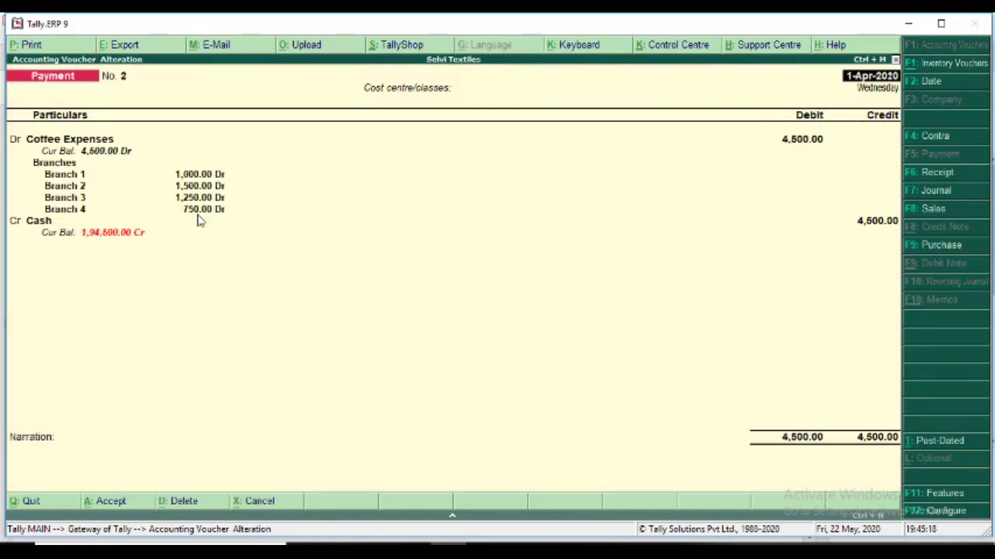
pyautogui.press('pageup')
pyautogui.press('pagedown')
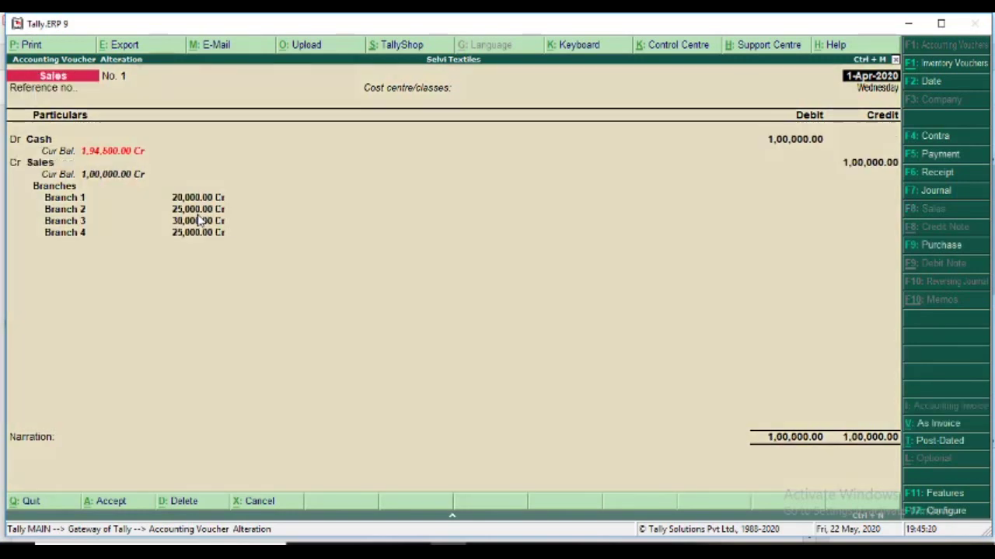
pyautogui.press('pagedown')
pyautogui.press('pageup')
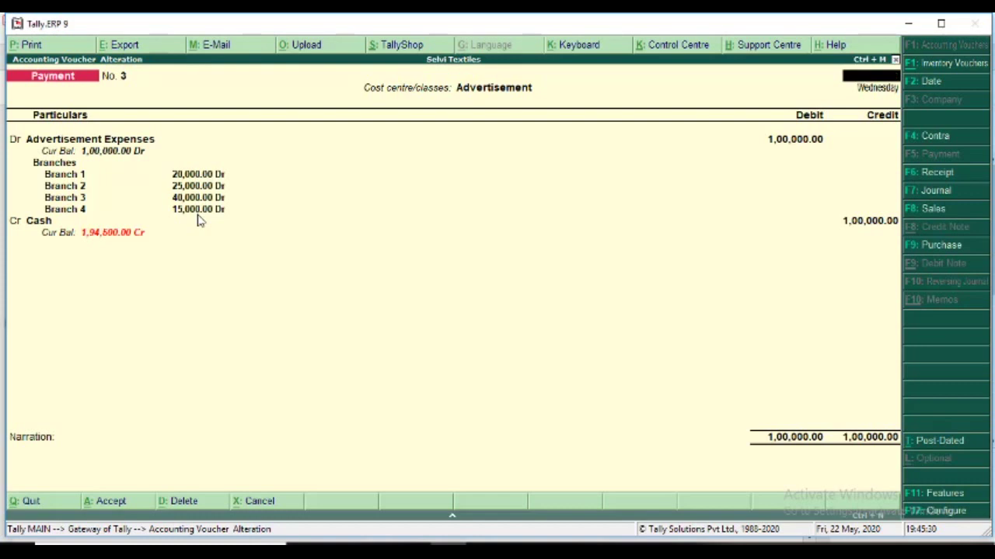
pyautogui.press('Escape')
pyautogui.press('Return')
pyautogui.press('Escape')
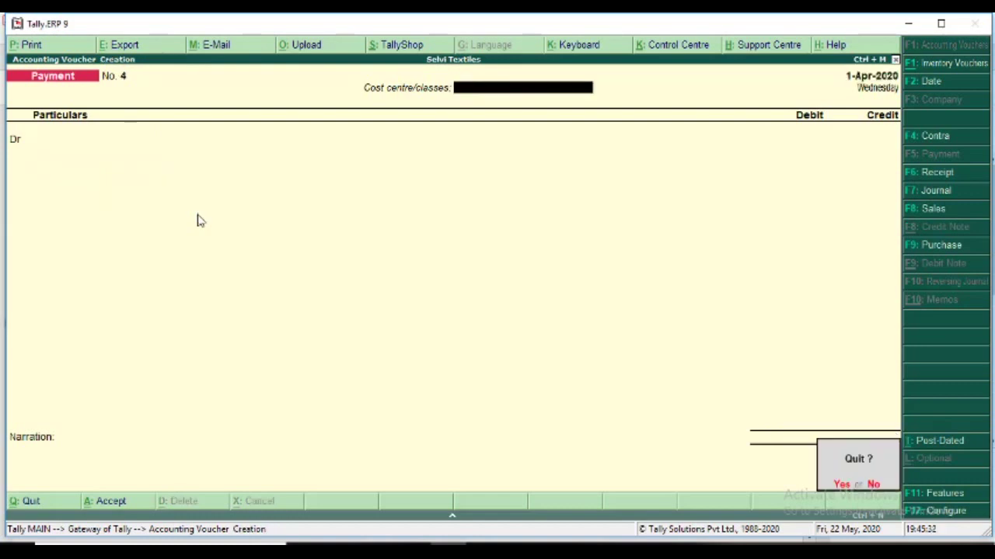
pyautogui.press('Return')
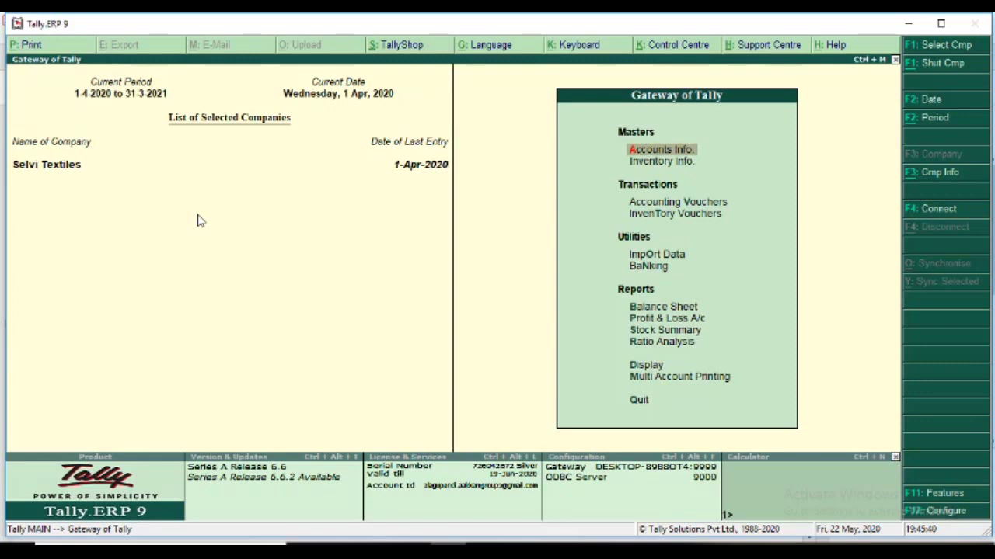
# Step: Display the Day Book, examine the Advertisement Expenses payment voucher's branch allocation, and return to the Display Menu
pyautogui.click(656, 366)
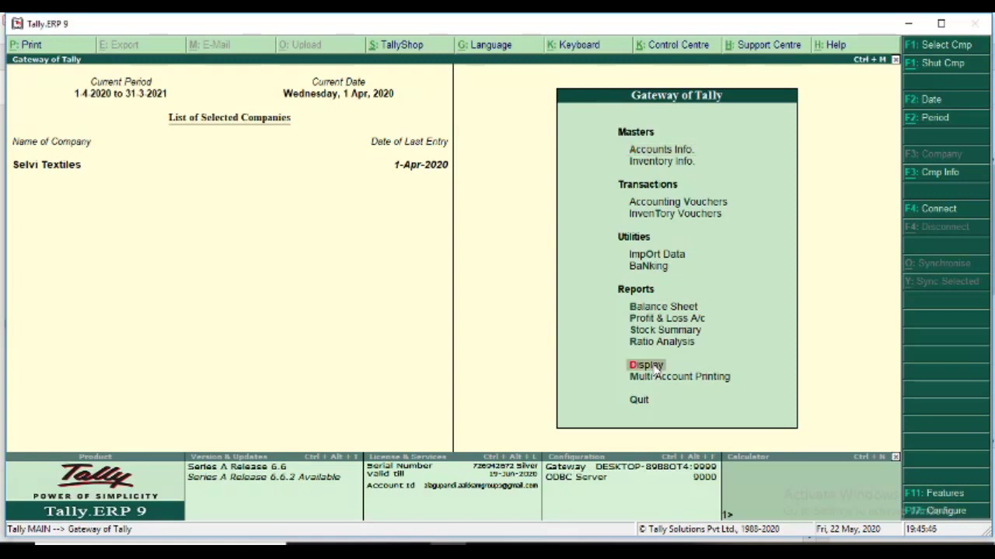
pyautogui.click(657, 368)
pyautogui.press('Down')
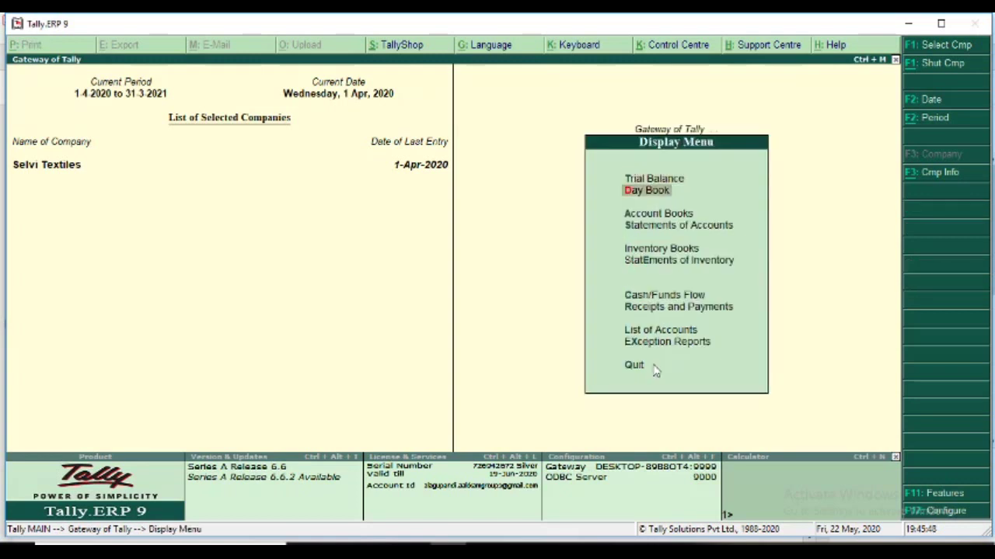
pyautogui.press('Return')
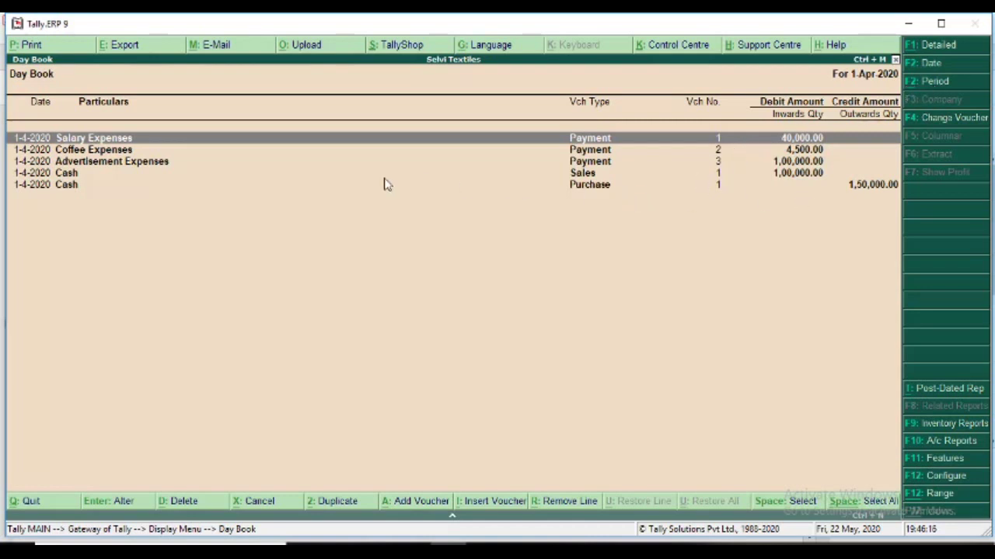
pyautogui.click(165, 163)
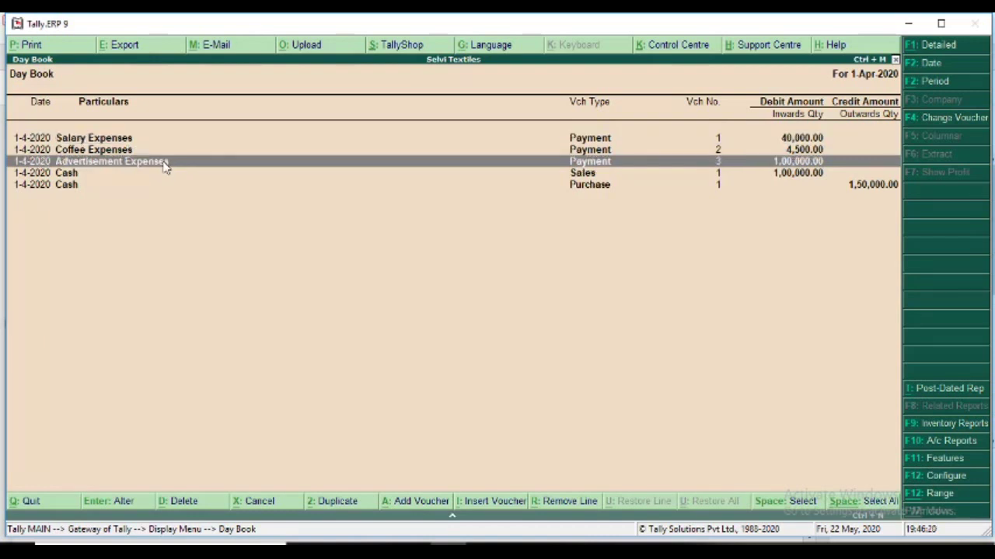
pyautogui.press('Return')
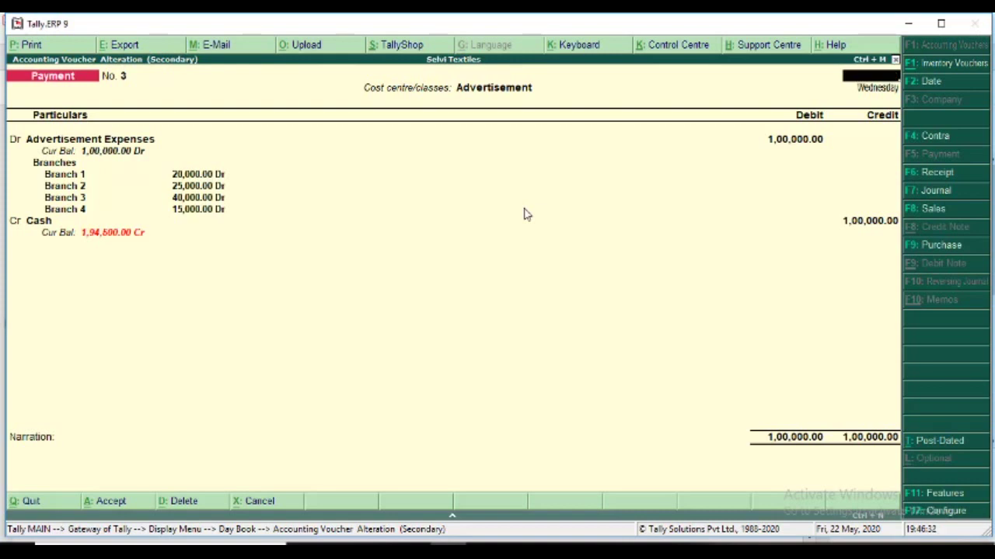
pyautogui.press('Escape')
pyautogui.press('y')
pyautogui.press('Escape')
pyautogui.press('Escape')
pyautogui.press('Escape')
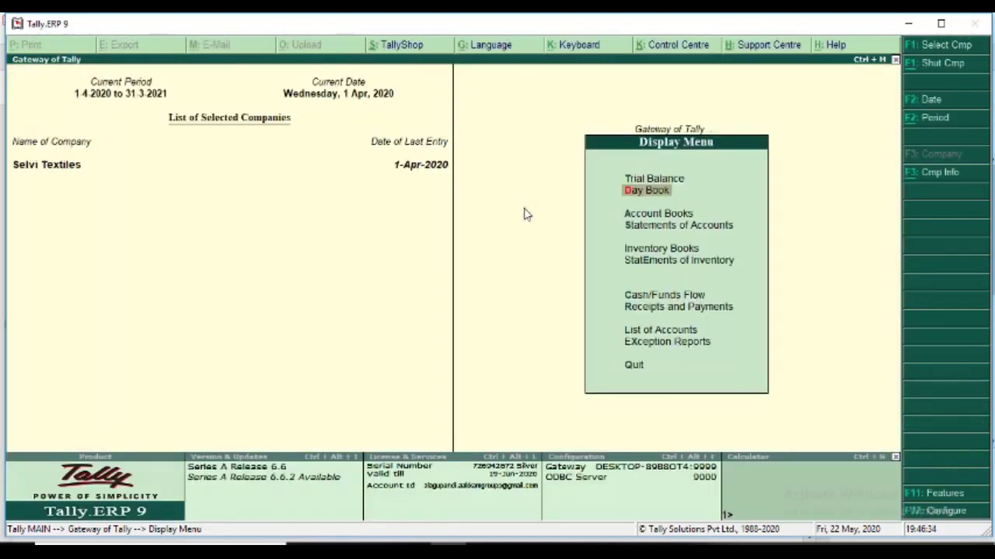
# Step: Switch to the Day 4 Material PDF in Adobe Acrobat Reader and read the predefined allocation instructions down to Step 4, View the report
pyautogui.press('n')
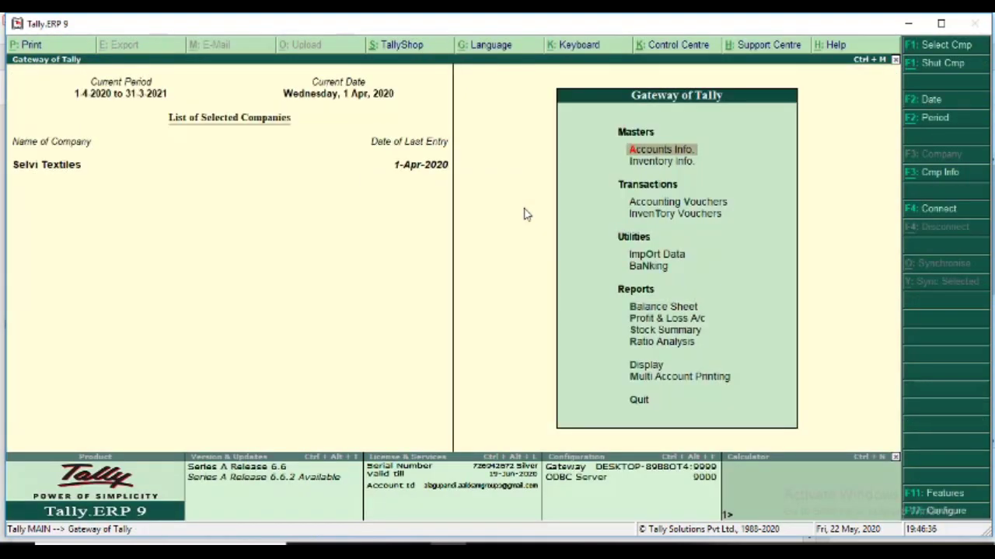
pyautogui.hotkey('alt', 'Tab')
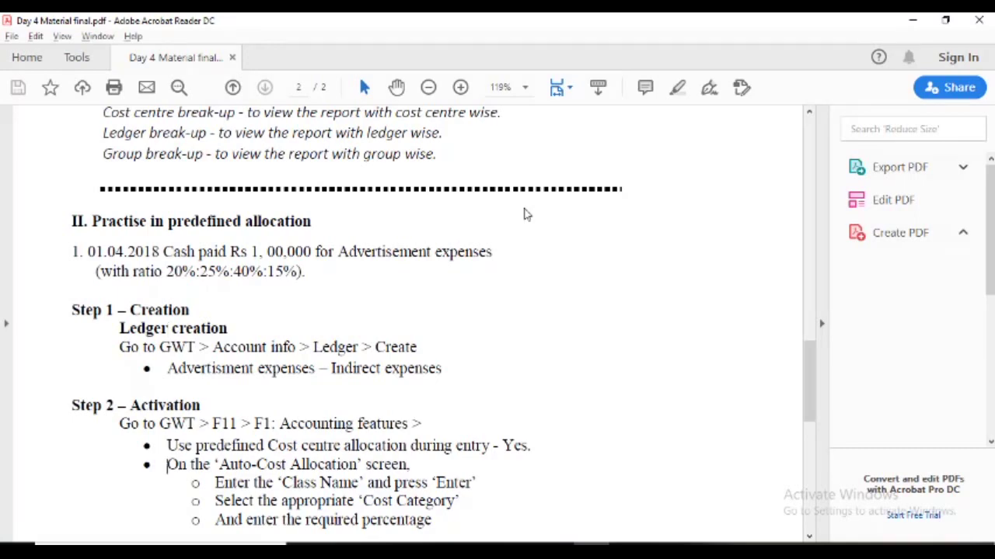
pyautogui.scroll(-2, 524, 214)
pyautogui.scroll(-3, 524, 214)
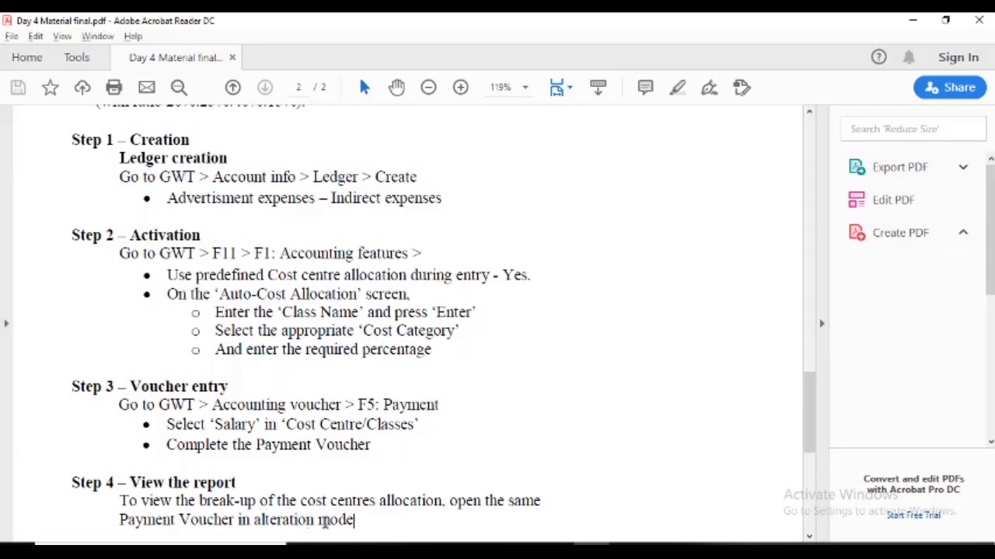
# Step: Switch back to Tally.ERP 9, examine the Salary Expenses payment's branch allocation from the Day Book, and return to the Gateway of Tally
pyautogui.hotkey('alt', 'Tab')
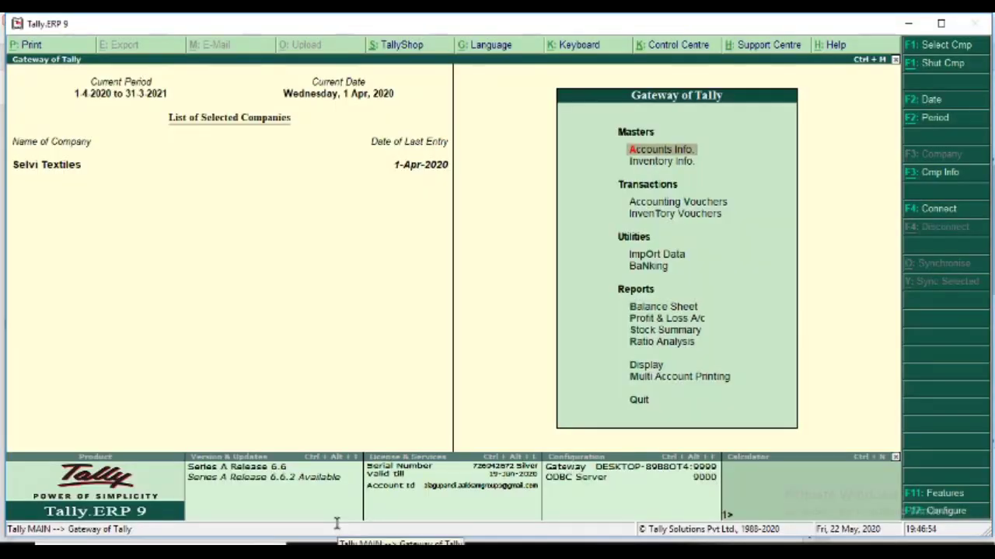
pyautogui.click(652, 366)
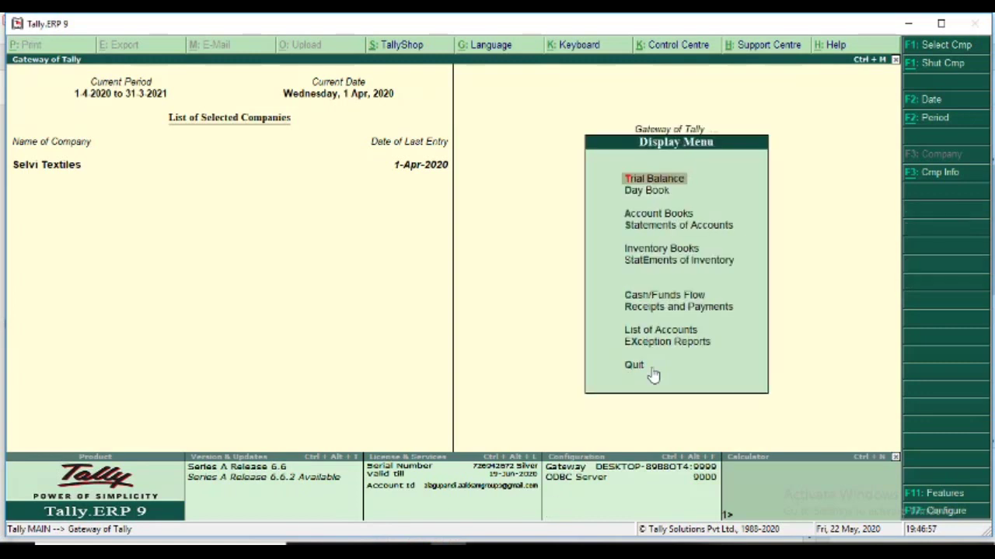
pyautogui.click(653, 193)
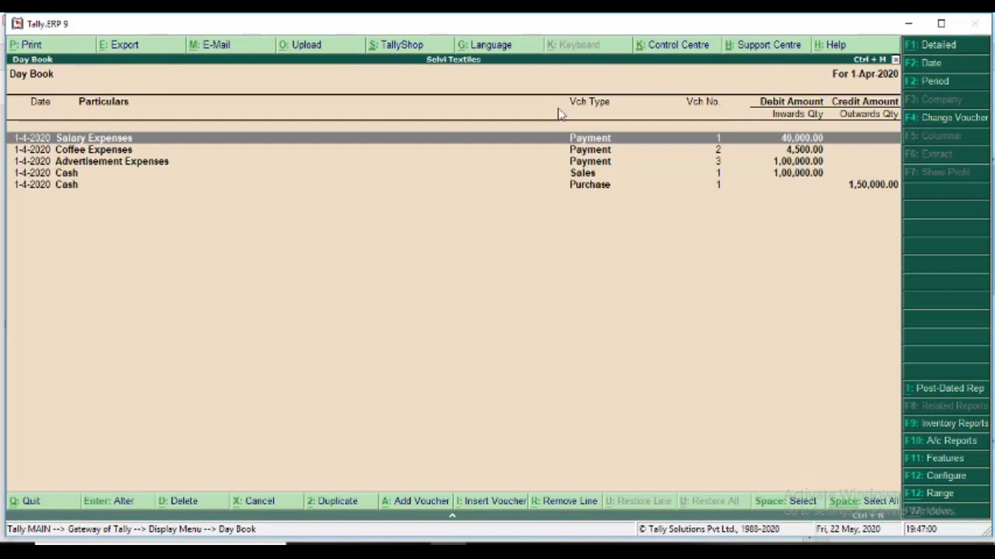
pyautogui.press('Return')
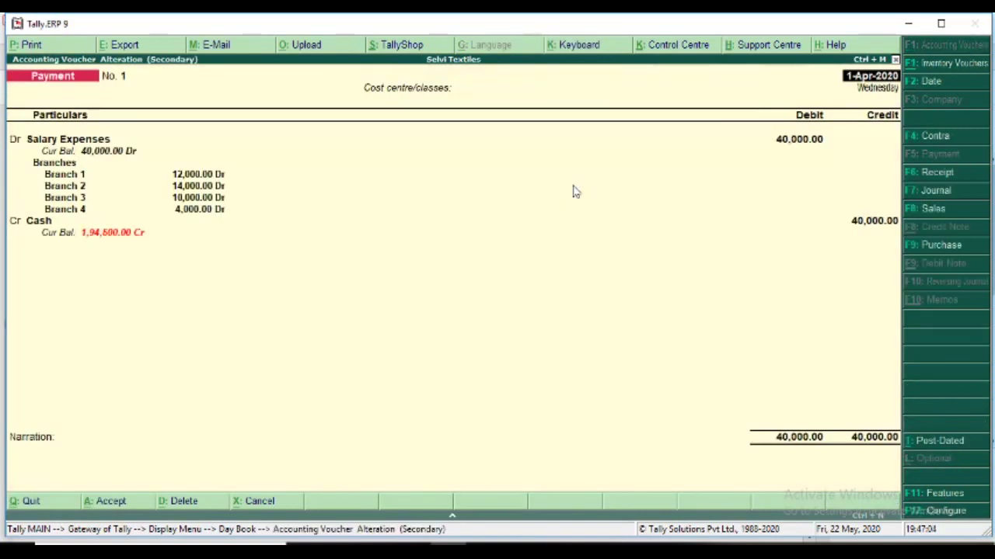
pyautogui.press('Escape')
pyautogui.press('y')
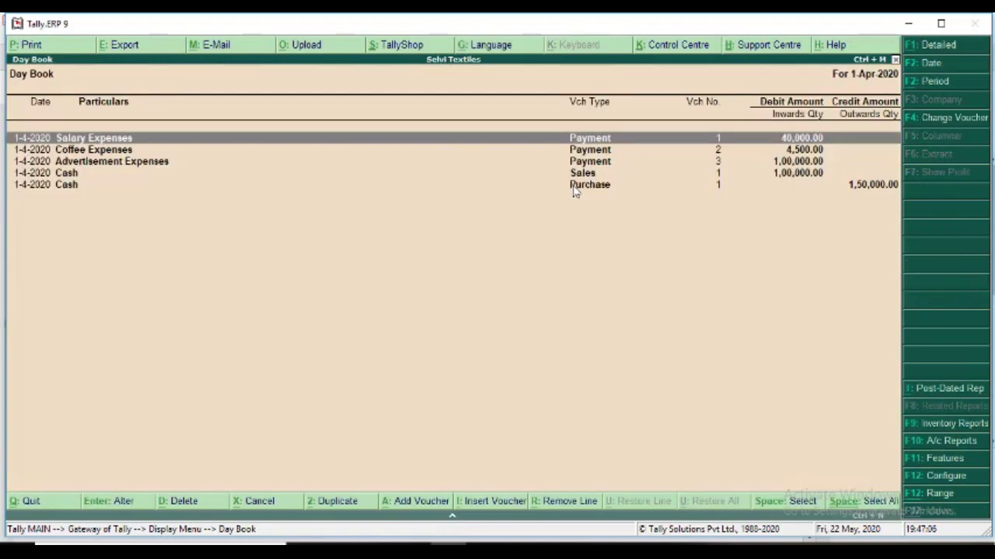
pyautogui.press('Escape')
pyautogui.press('Escape')
pyautogui.press('Escape')
pyautogui.press('n')
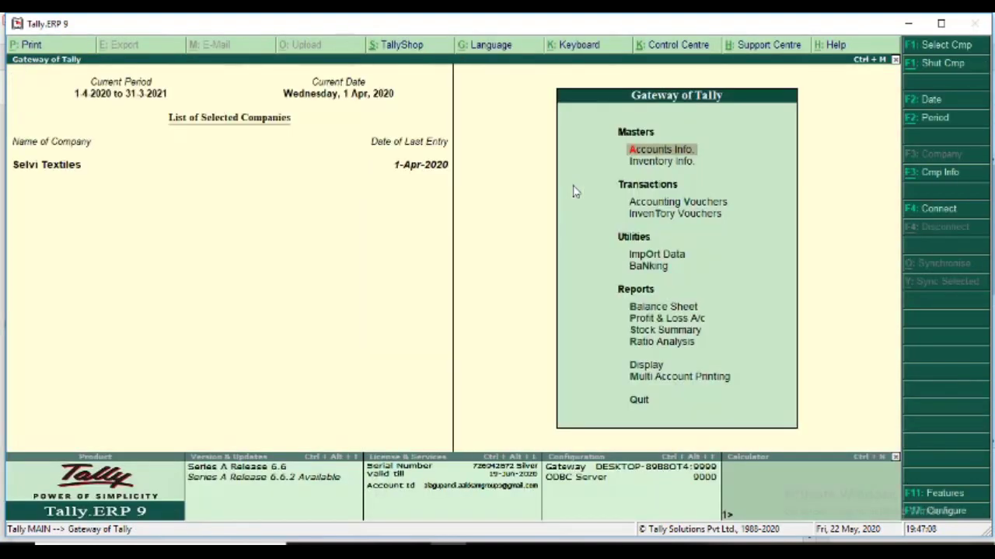
# Step: Open accounting voucher entry and bring up the saved Advertisement Expenses payment voucher to examine its branch allocation
pyautogui.press('Down')
pyautogui.press('Down')
pyautogui.press('Down')
pyautogui.press('Up')
pyautogui.press('Return')
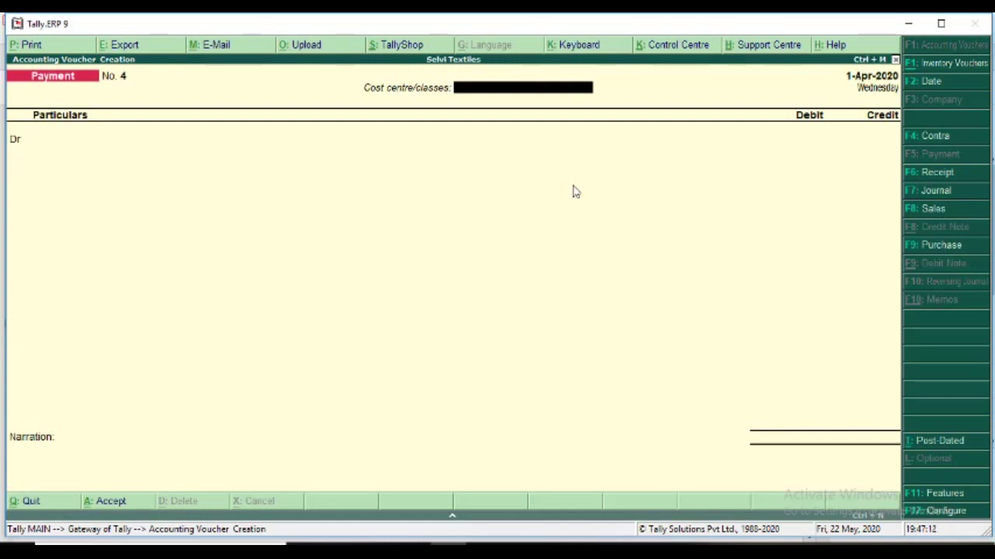
pyautogui.press('pageup')
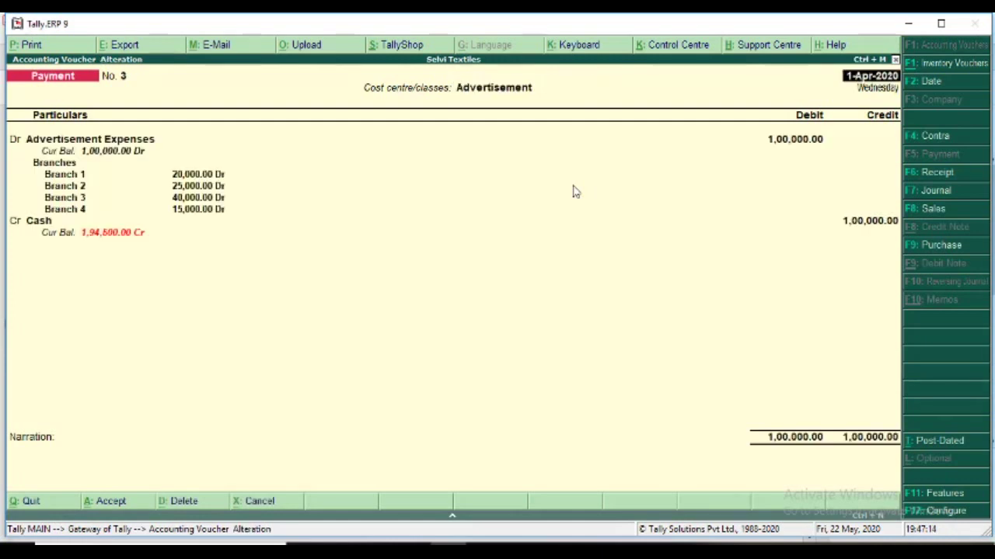